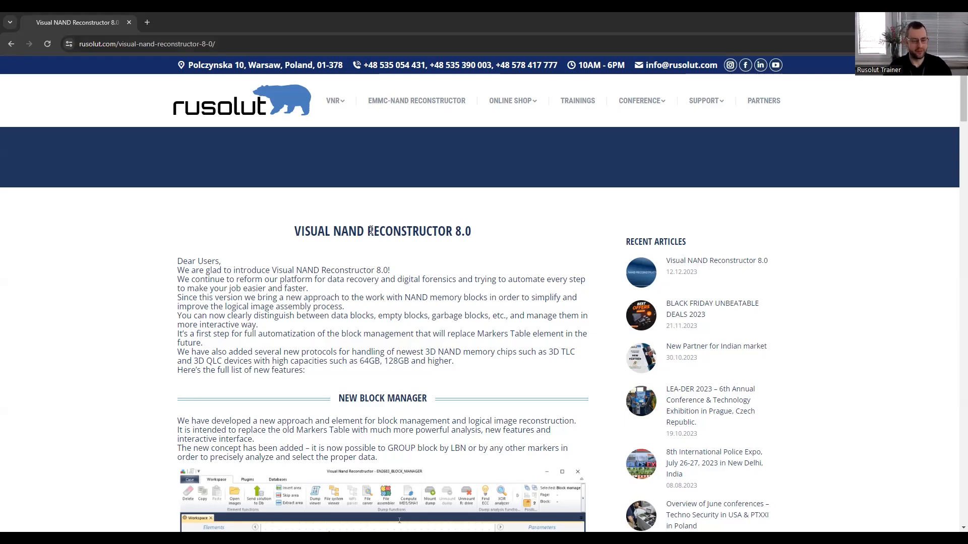
Read through the Visual NAND Reconstructor 8.0 release notes to the NAND chips, scramblers and ECC/BCH lists
scroll(306, 300, down, 7)
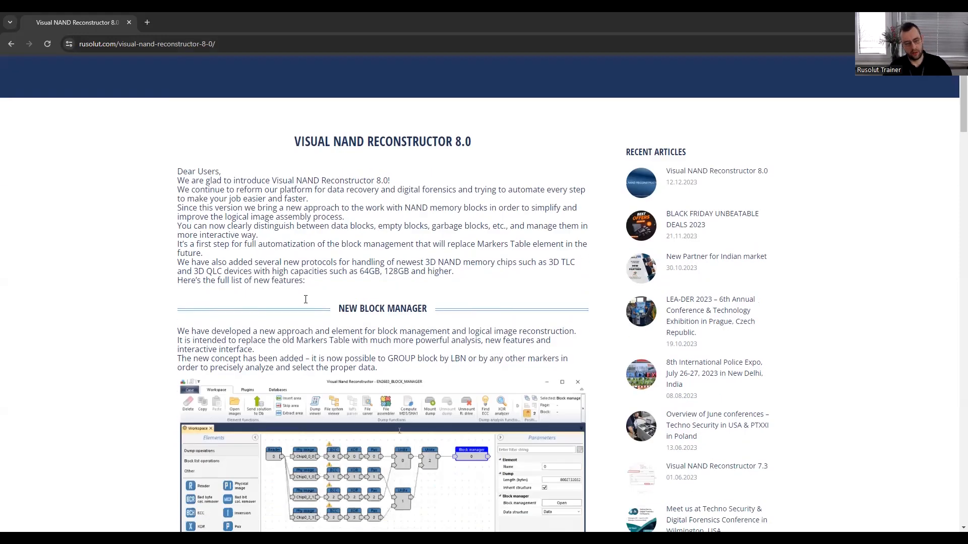
scroll(305, 313, down, 20)
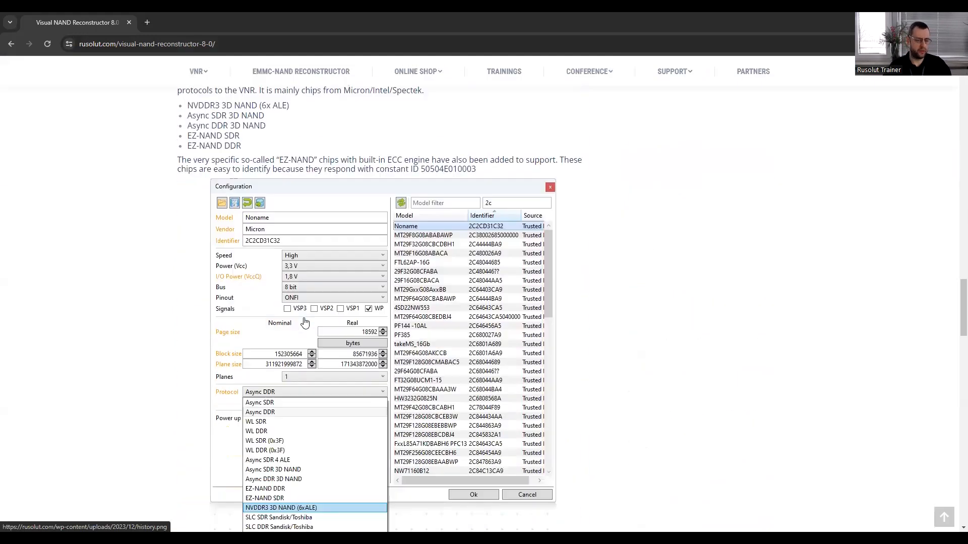
scroll(302, 315, down, 12)
scroll(301, 313, up, 12)
scroll(298, 323, up, 4)
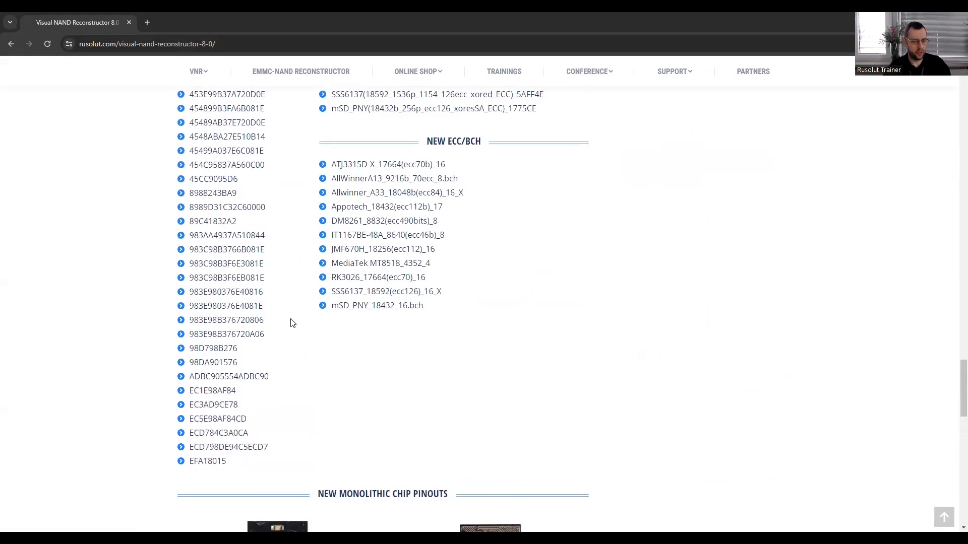
scroll(296, 316, up, 5)
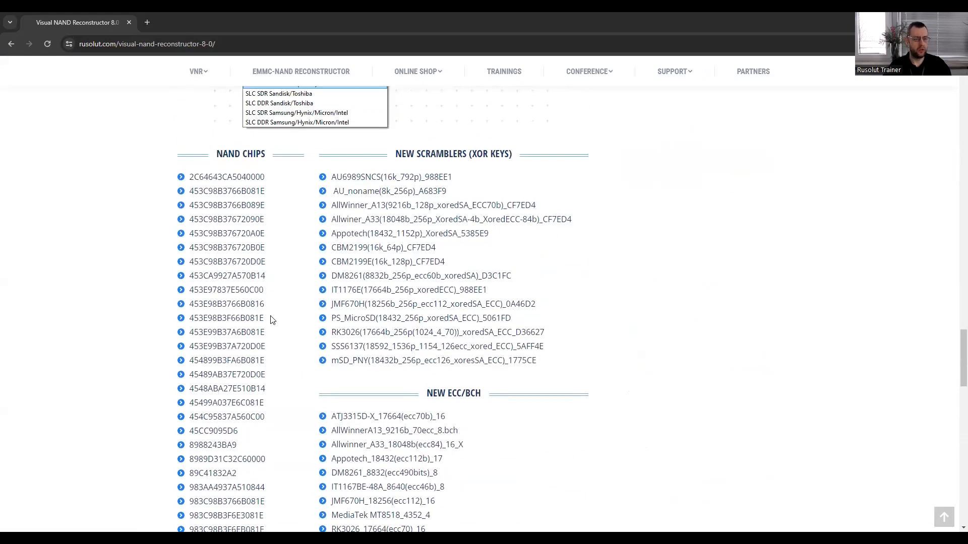
scroll(290, 301, down, 1)
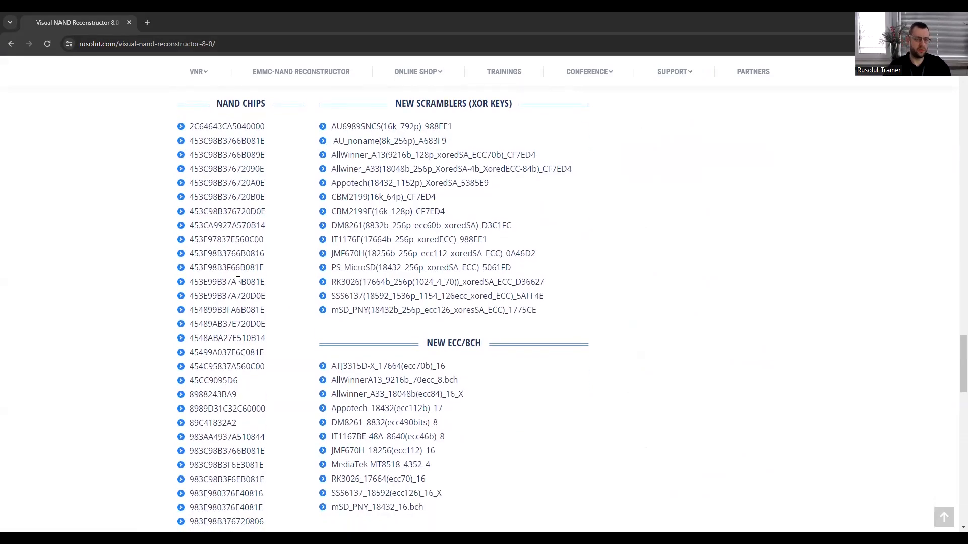
scroll(281, 307, down, 1)
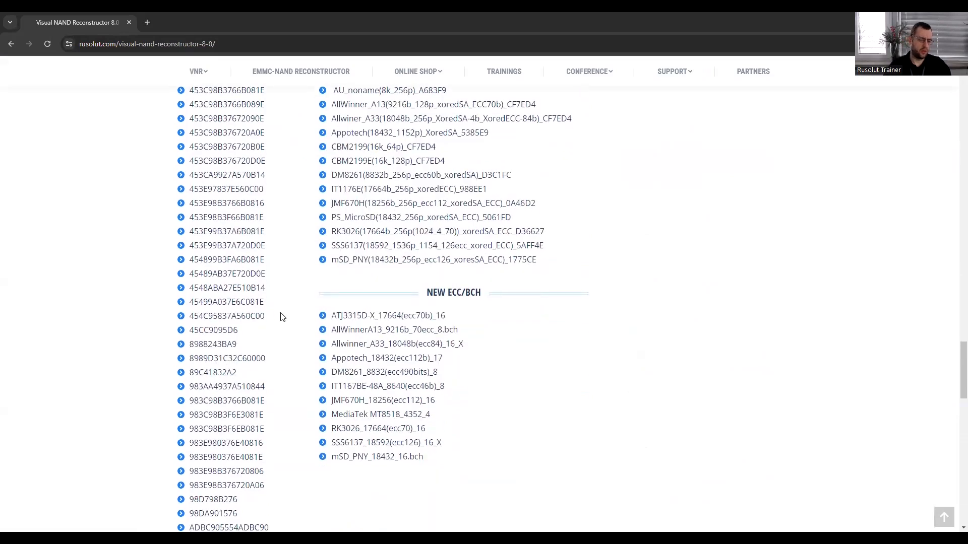
scroll(285, 300, up, 2)
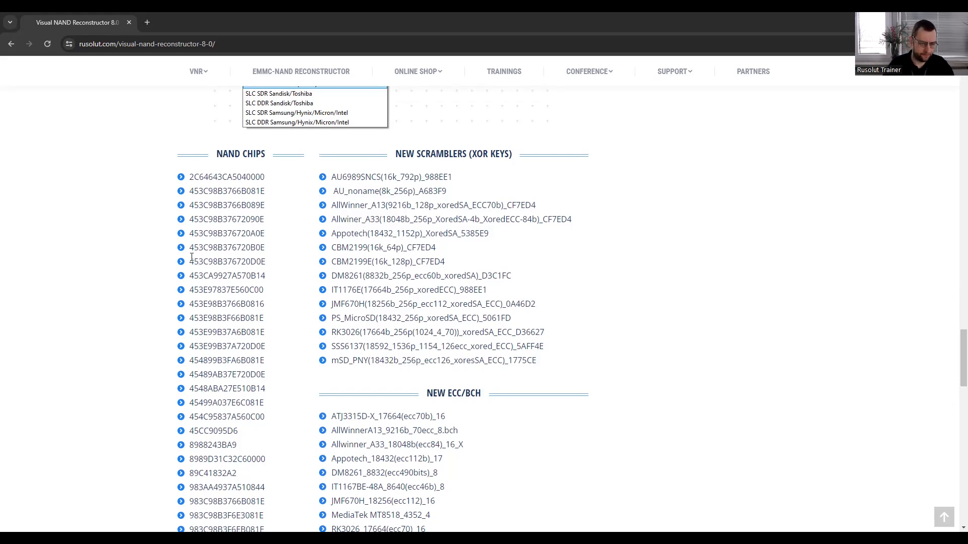
Highlight the chip ID 453C98B37672090E and its final digits in the NAND Chips list
drag(189, 219, 261, 220)
click(245, 230)
click(252, 221)
right_click(256, 220)
click(246, 220)
click(251, 220)
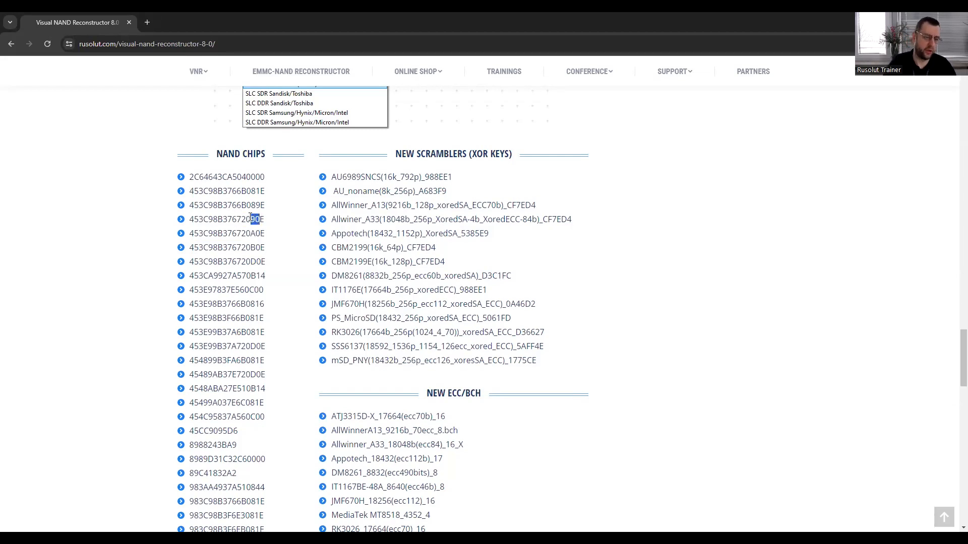
click(248, 220)
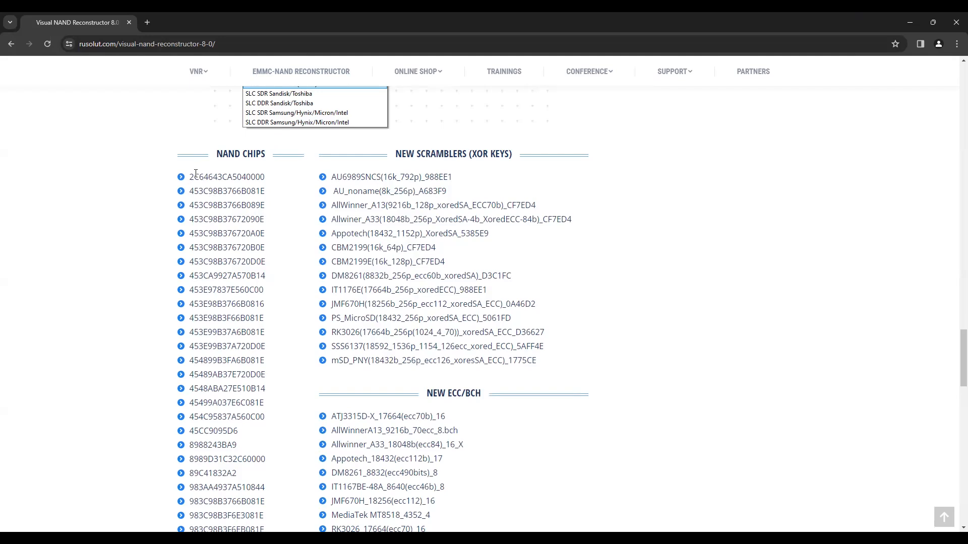
Highlight the first entries of the NAND Chips list, starting at 2C64643CA5040000, and look through the rest
drag(190, 176, 240, 207)
click(239, 208)
scroll(229, 271, down, 1)
scroll(229, 271, down, 5)
scroll(225, 314, up, 5)
scroll(315, 323, up, 1)
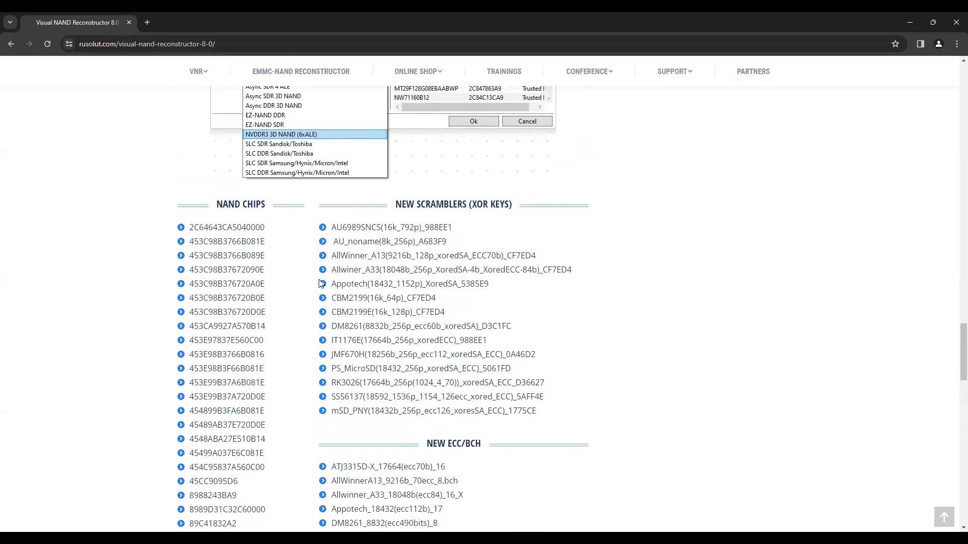
Highlight the AllWinner A13 and A33 entries among the new scramblers and review the New ECC/BCH list
drag(332, 256, 460, 269)
click(350, 264)
scroll(410, 326, down, 4)
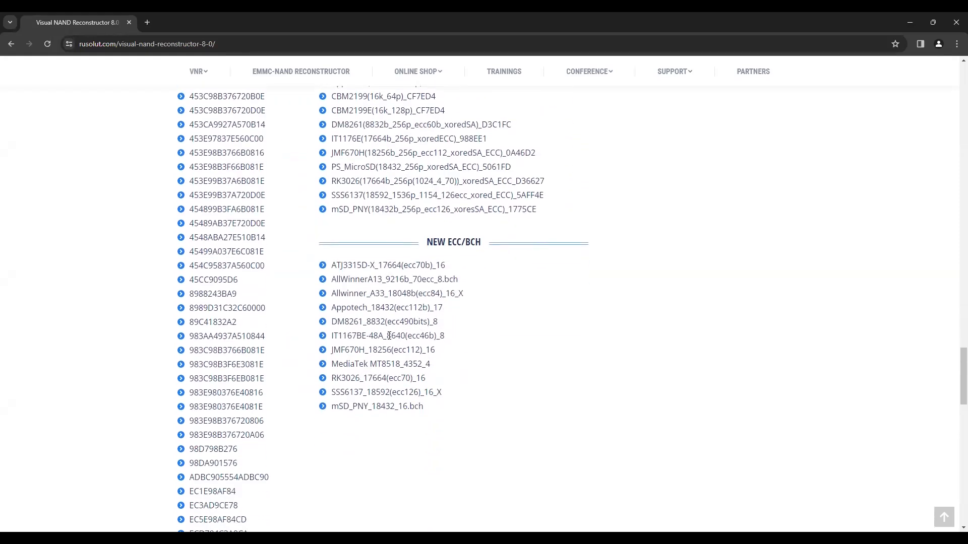
scroll(388, 358, up, 1)
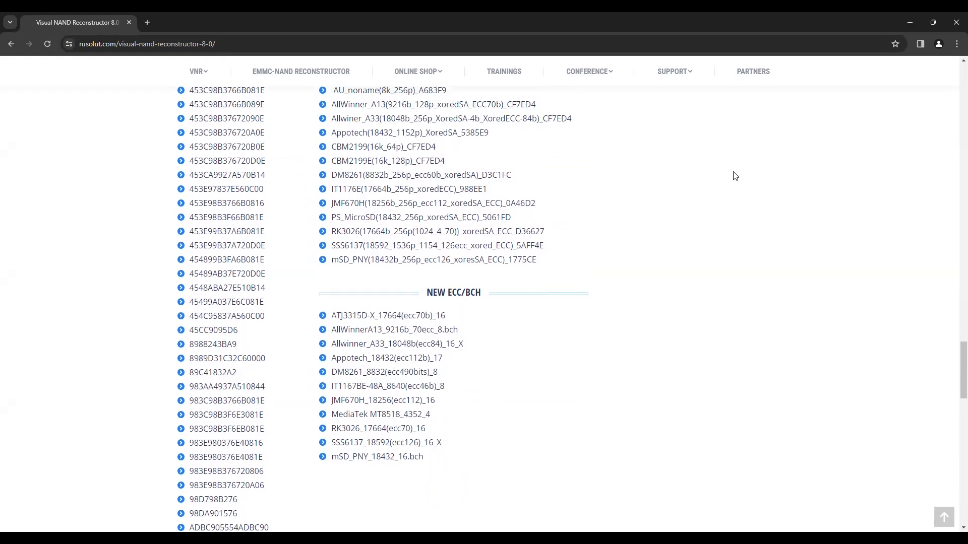
scroll(353, 285, up, 3)
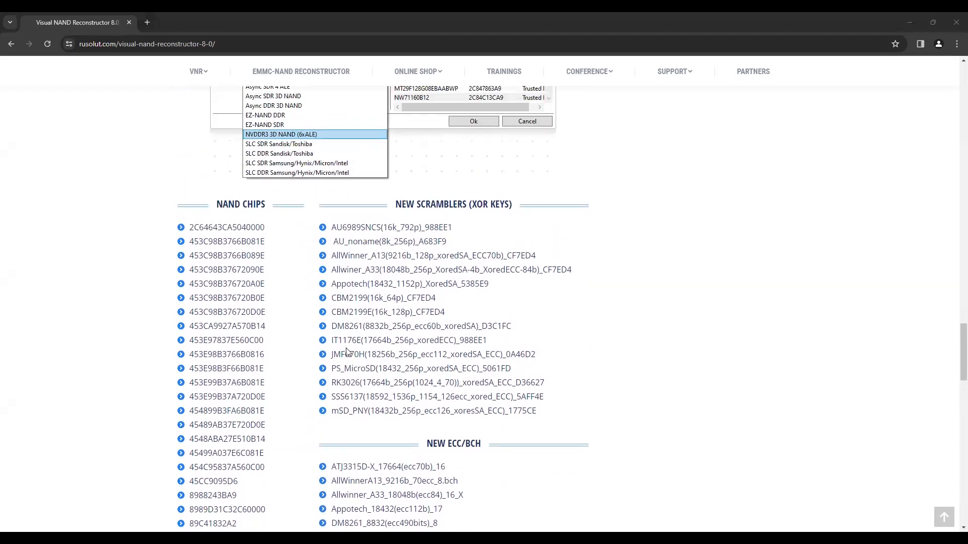
View the pictures in the New Monolithic Chip Pinouts section
scroll(356, 342, down, 15)
scroll(359, 341, up, 1)
scroll(358, 342, down, 1)
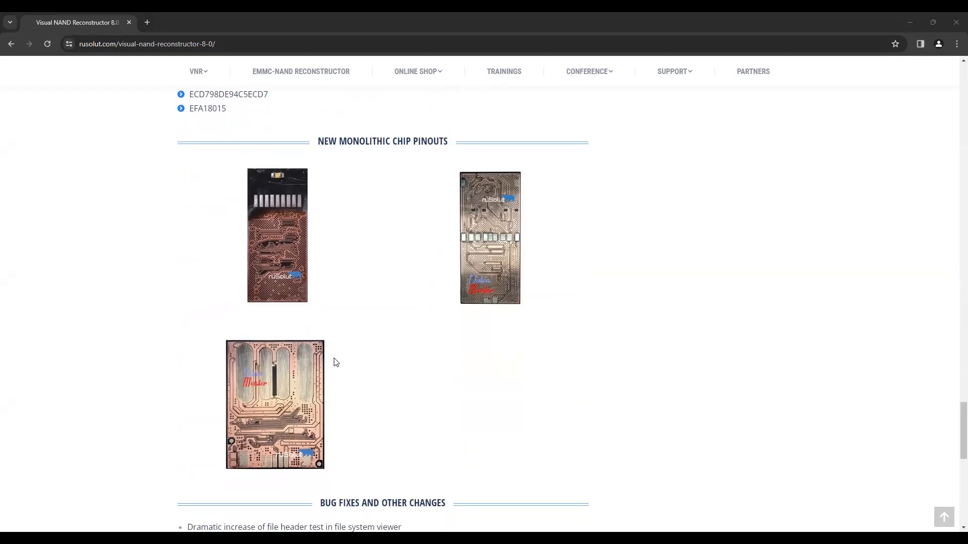
Review the New Protocols section and highlight the constant ID 50504E010003 of the EZ-NAND chips
scroll(335, 363, up, 10)
scroll(332, 371, up, 15)
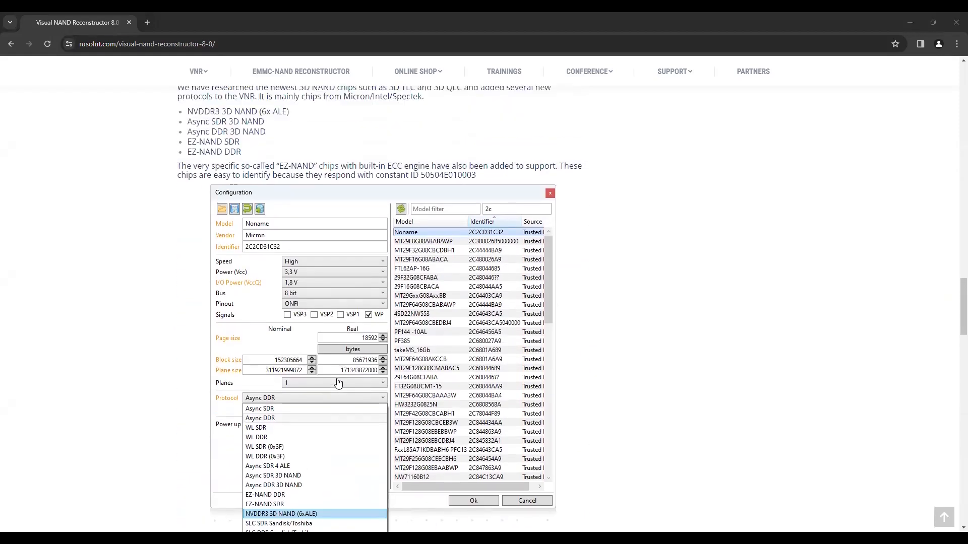
scroll(338, 384, up, 2)
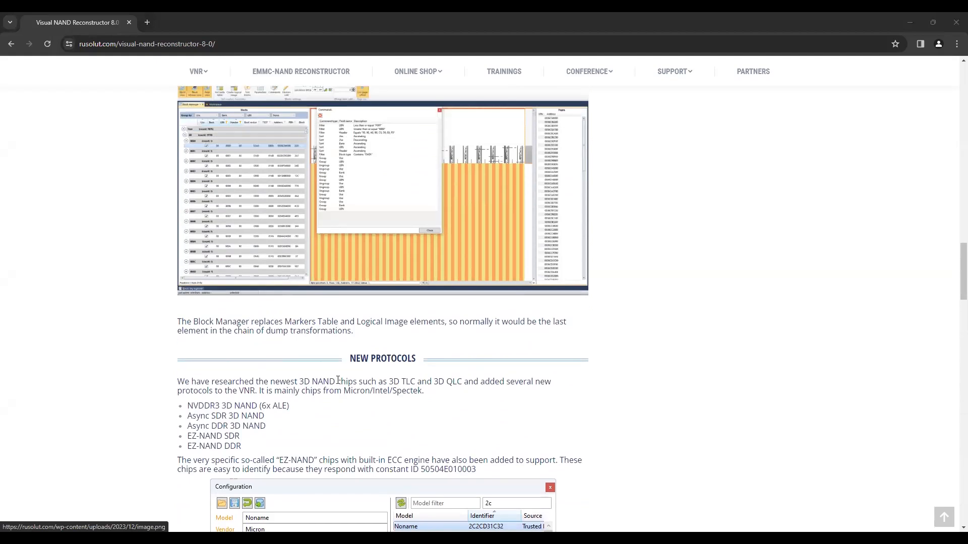
scroll(338, 380, up, 7)
scroll(338, 383, down, 12)
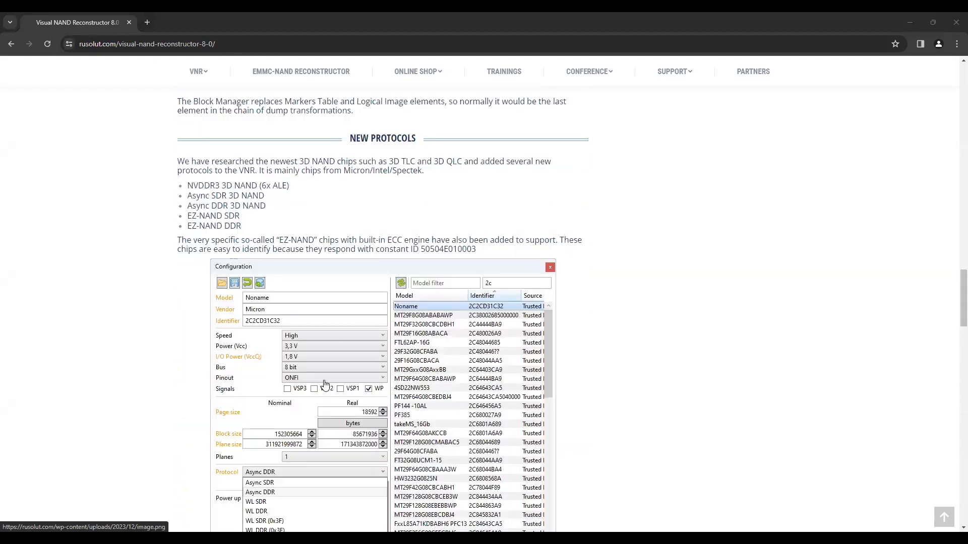
scroll(325, 386, down, 2)
scroll(324, 385, up, 2)
scroll(300, 300, up, 1)
scroll(300, 300, up, 3)
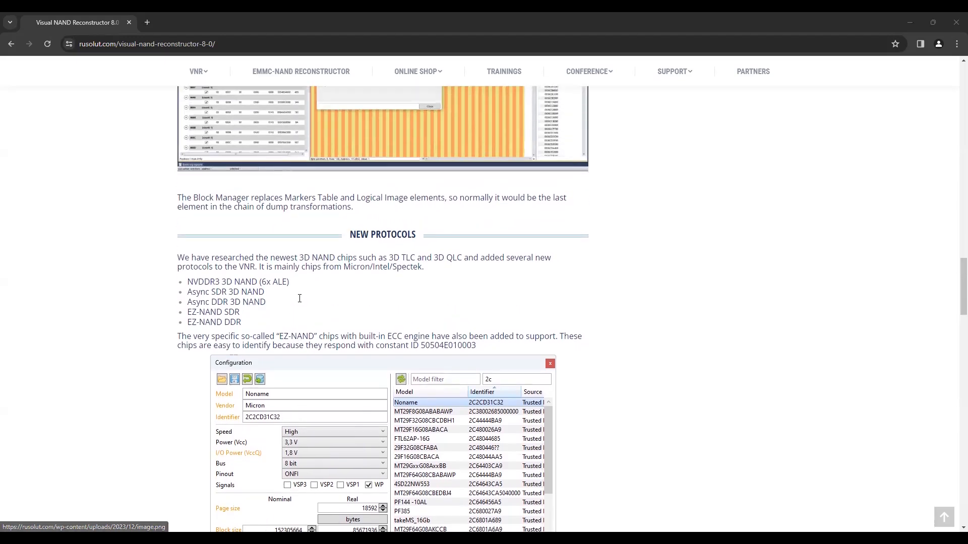
scroll(274, 333, down, 1)
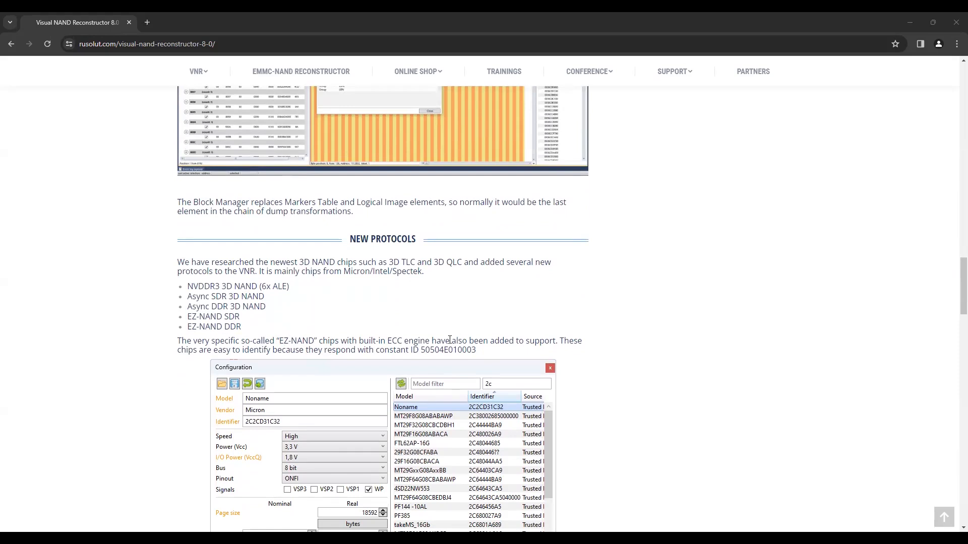
drag(410, 350, 475, 350)
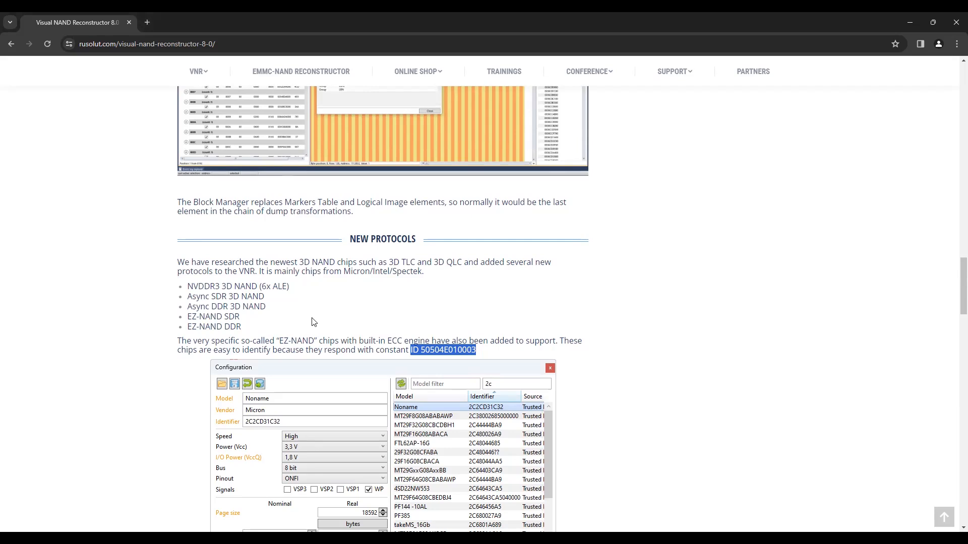
click(350, 340)
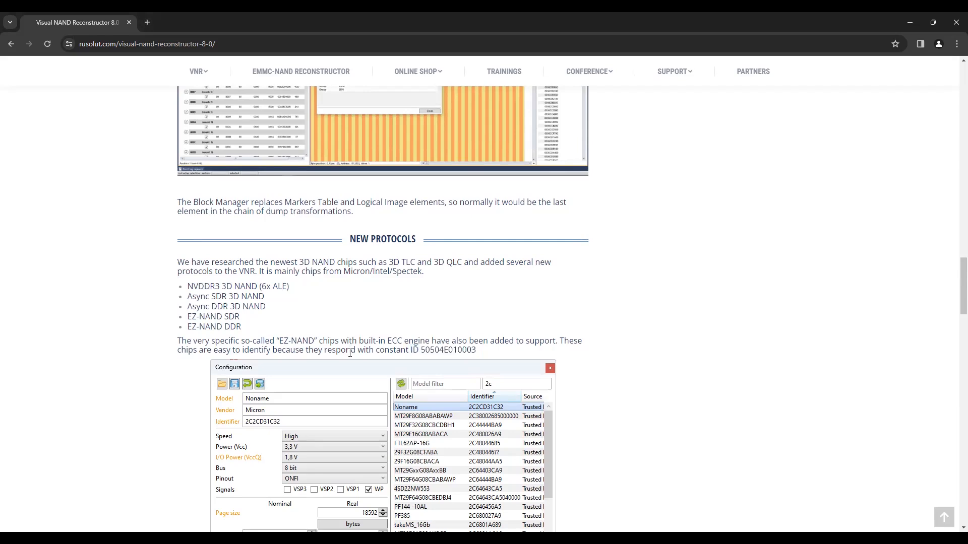
Examine the New Block Manager section, from its introduction to the description of filtering and sorting in the table
scroll(352, 360, up, 4)
scroll(353, 366, up, 5)
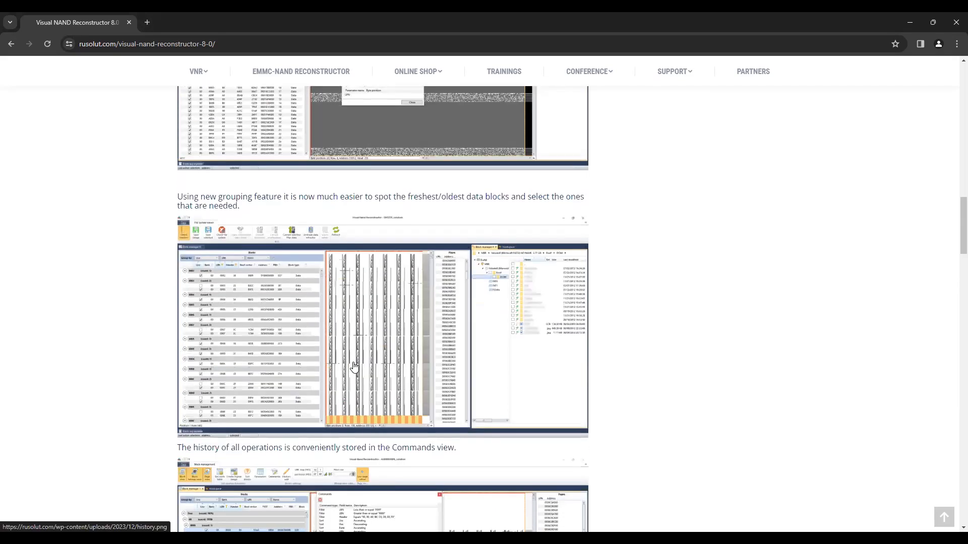
scroll(358, 368, up, 10)
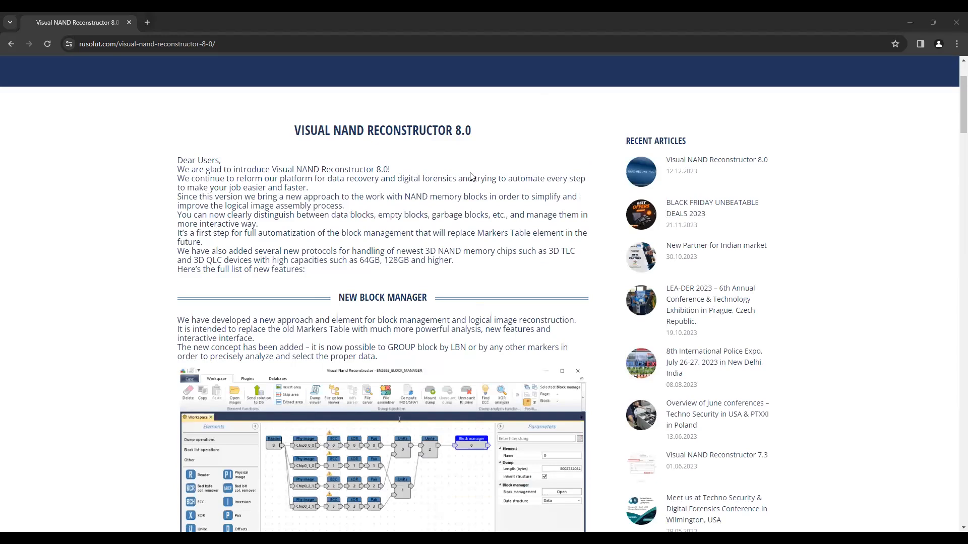
scroll(378, 259, down, 2)
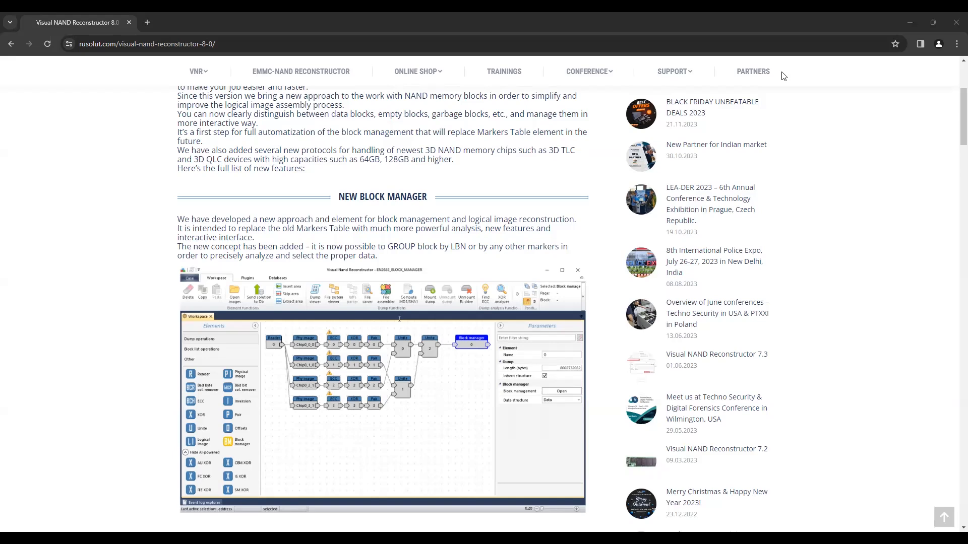
scroll(395, 226, down, 1)
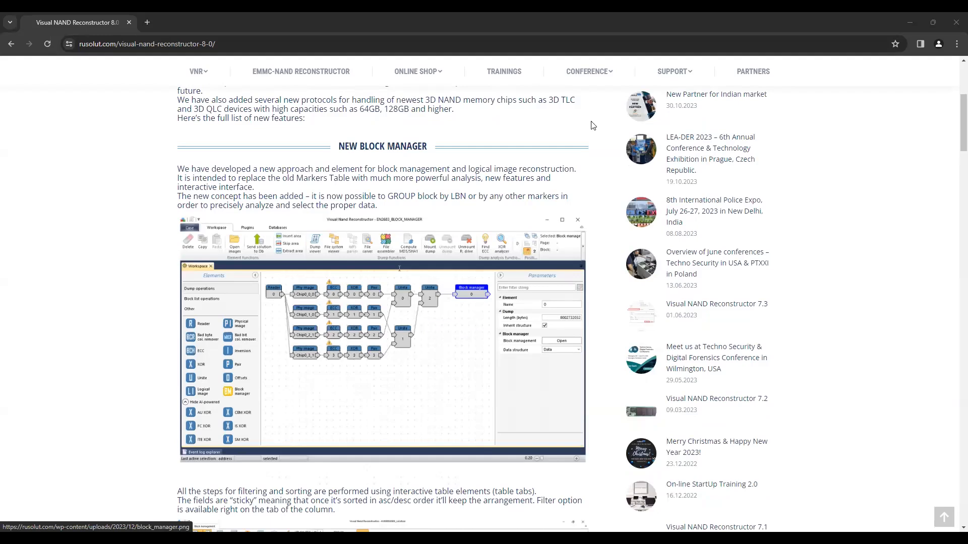
click(402, 173)
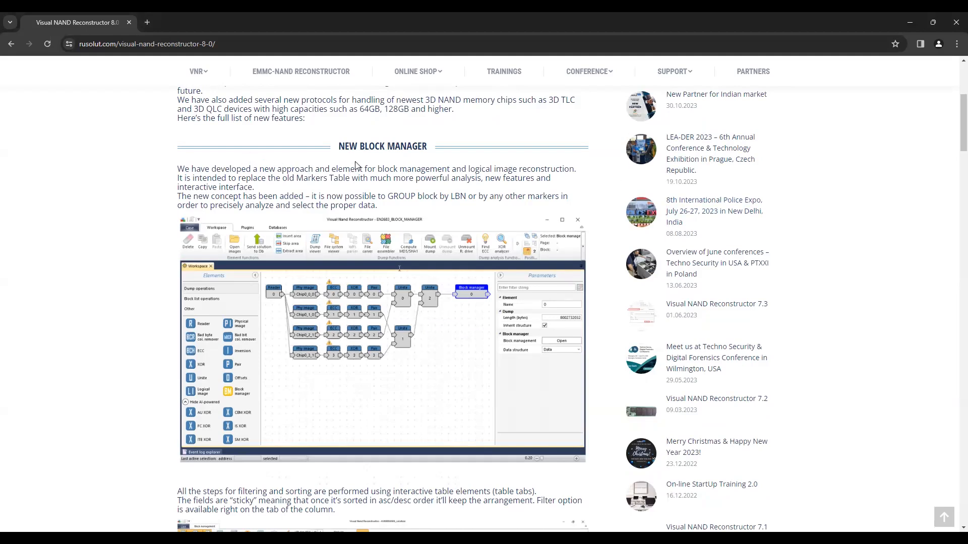
scroll(355, 167, down, 5)
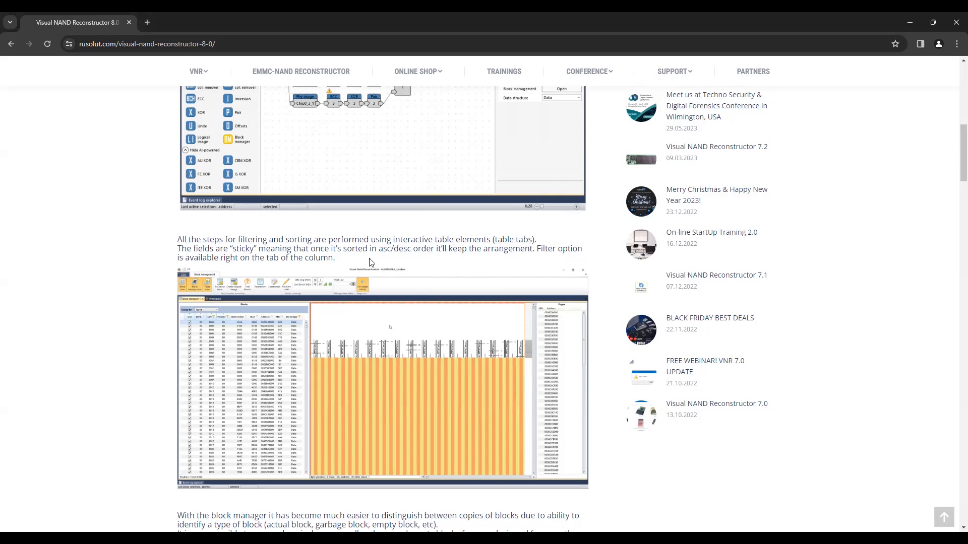
scroll(371, 265, down, 2)
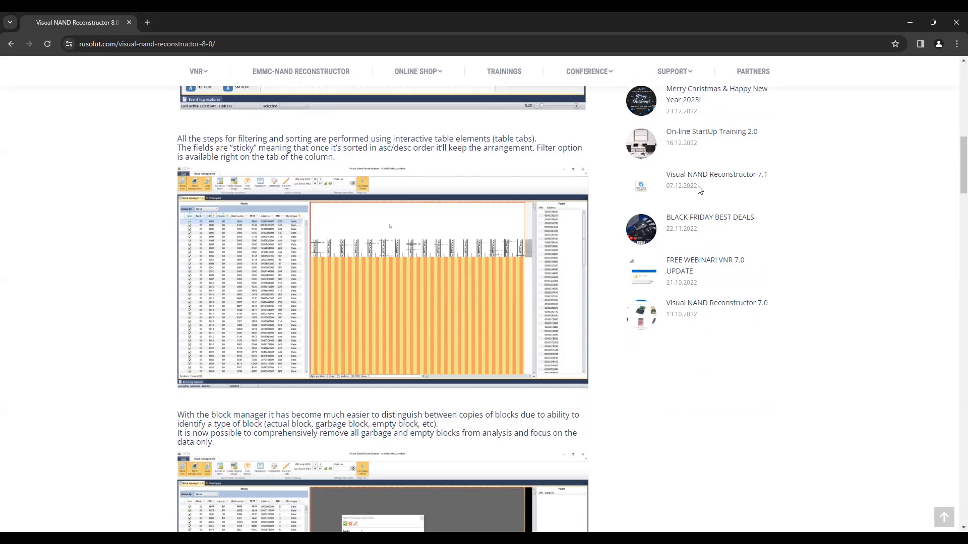
Enlarge the Block Manager filtering screenshot, and reopen the Visual NAND Reconstructor 8.0 article from the site's home page
click(261, 288)
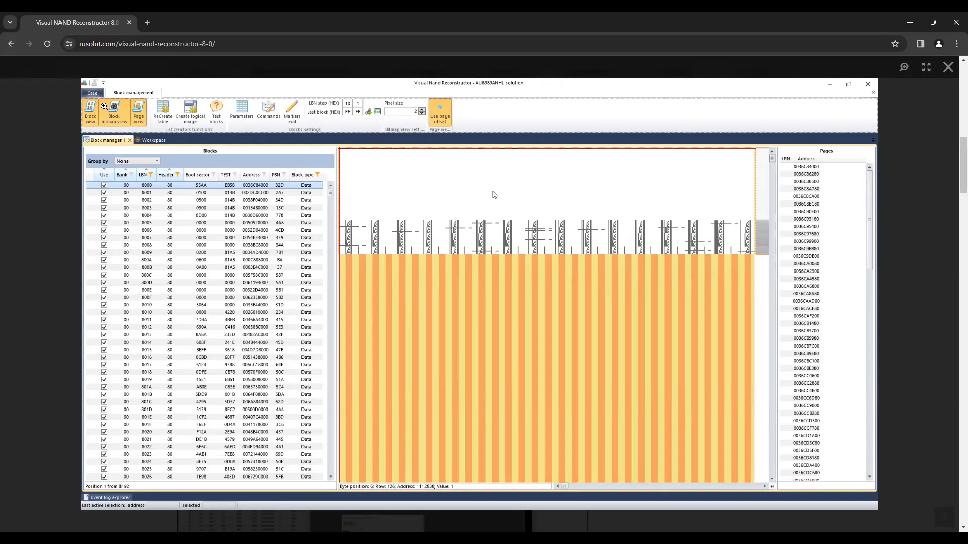
click(11, 43)
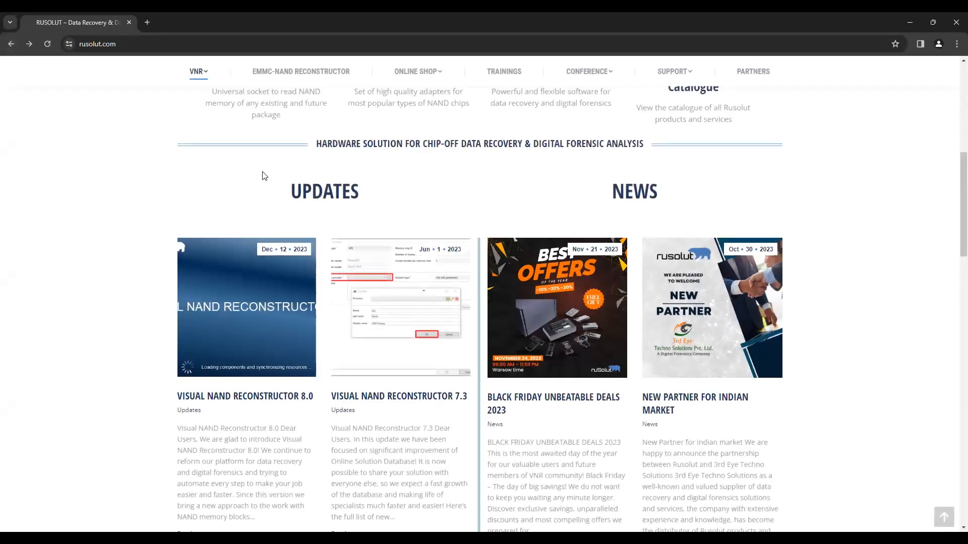
click(235, 297)
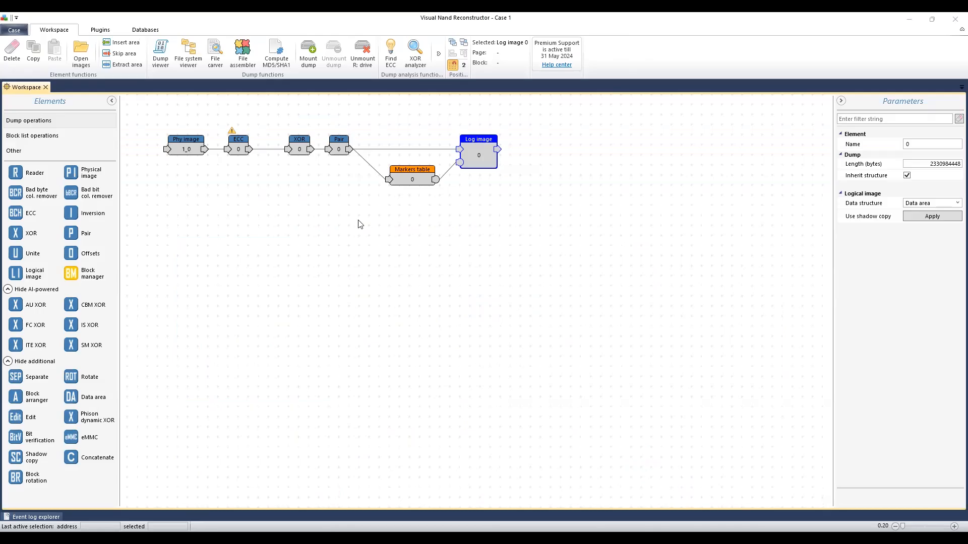
In the Visual Nand Reconstructor workspace, shift the whole element chain slightly left and select the Phy image element
click(151, 179)
drag(151, 119, 519, 239)
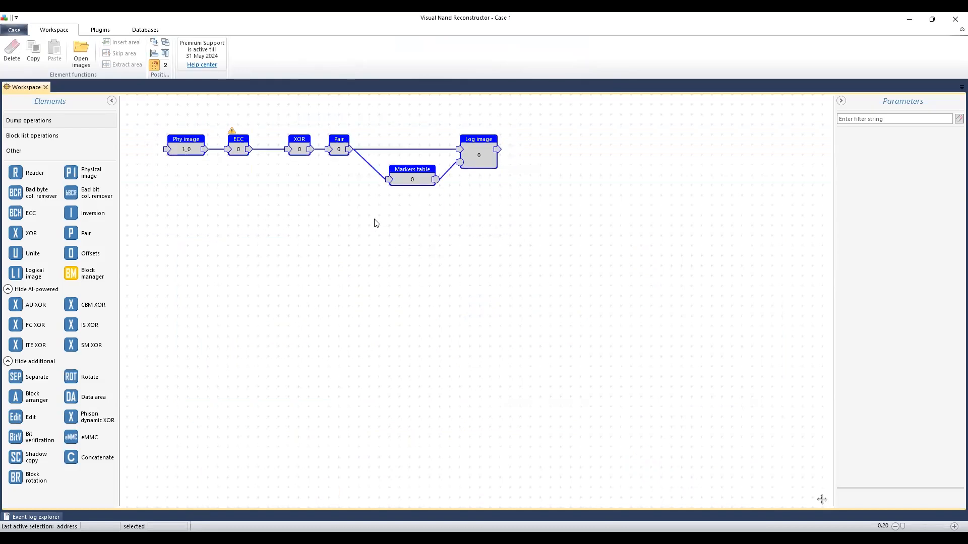
drag(424, 191, 403, 199)
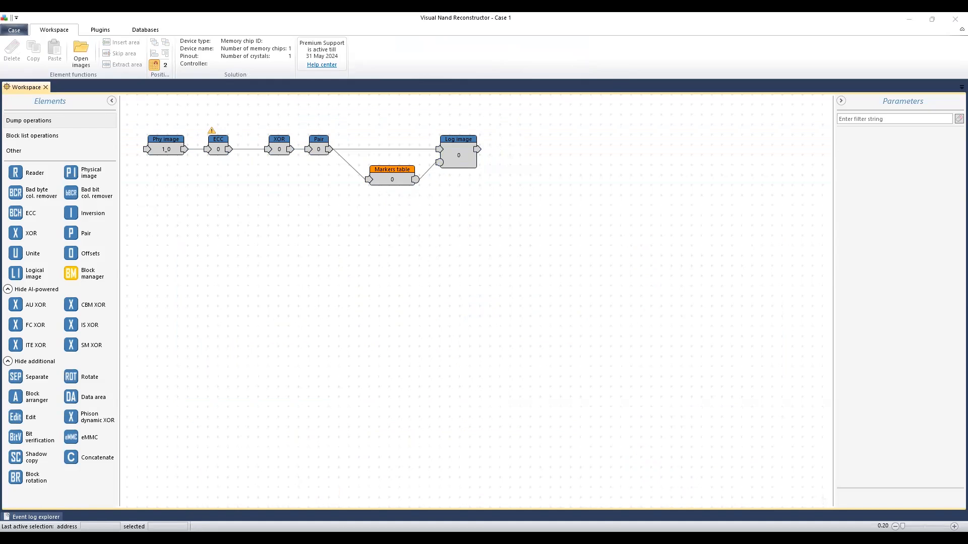
click(166, 149)
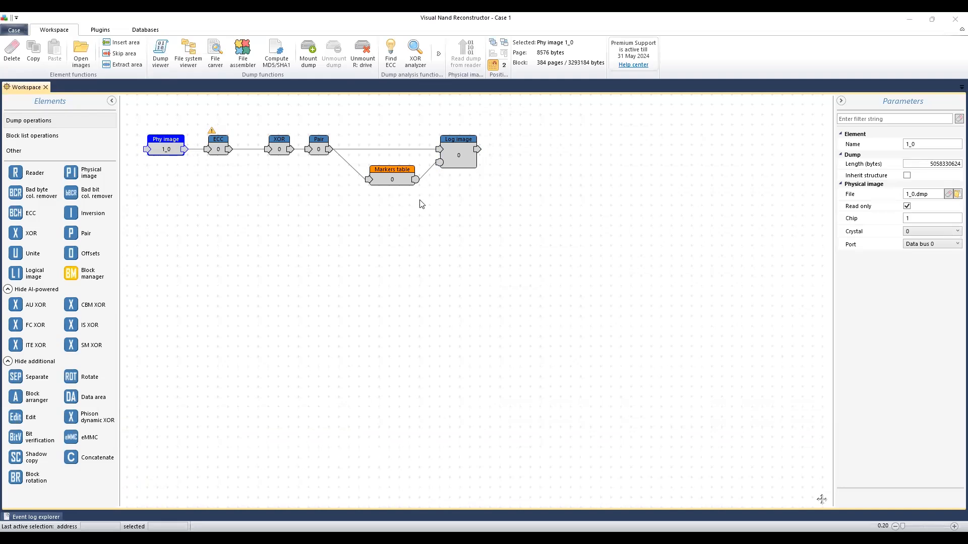
Move the XOR, Pair, Markers table and Log image elements together closer to ECC, and select the ECC element
drag(481, 197, 262, 130)
drag(275, 139, 256, 142)
click(218, 146)
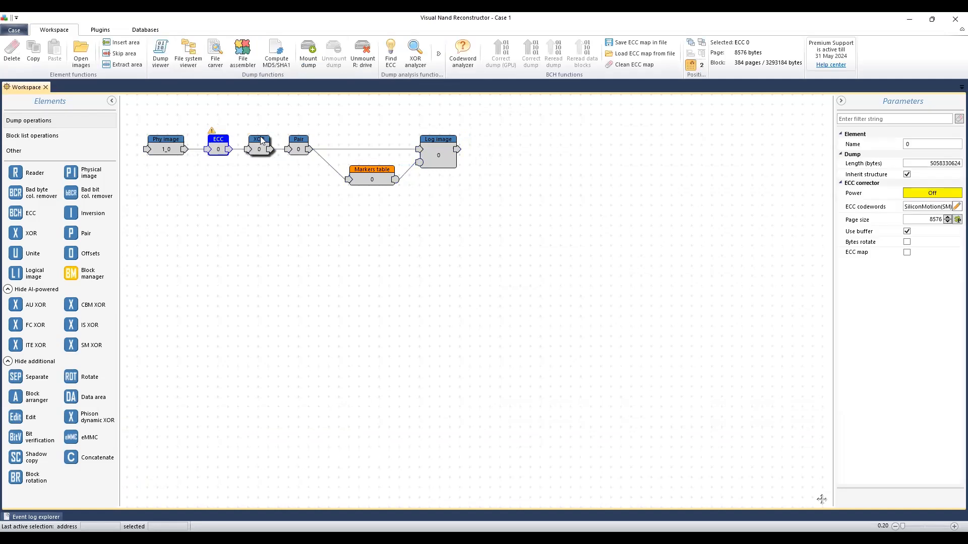
Select the XOR and Pair elements in turn, and lower the Markers table element slightly and open it
click(257, 145)
click(296, 146)
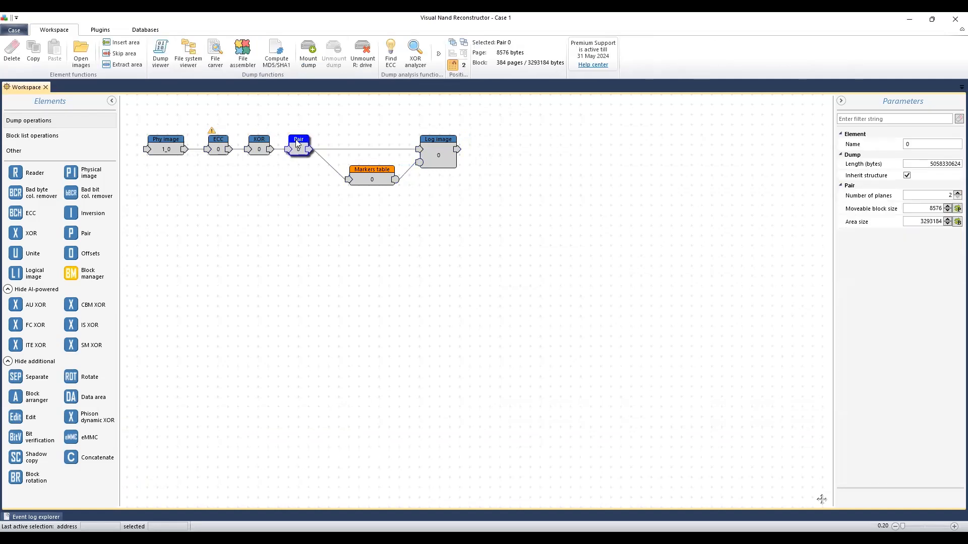
drag(365, 177, 359, 198)
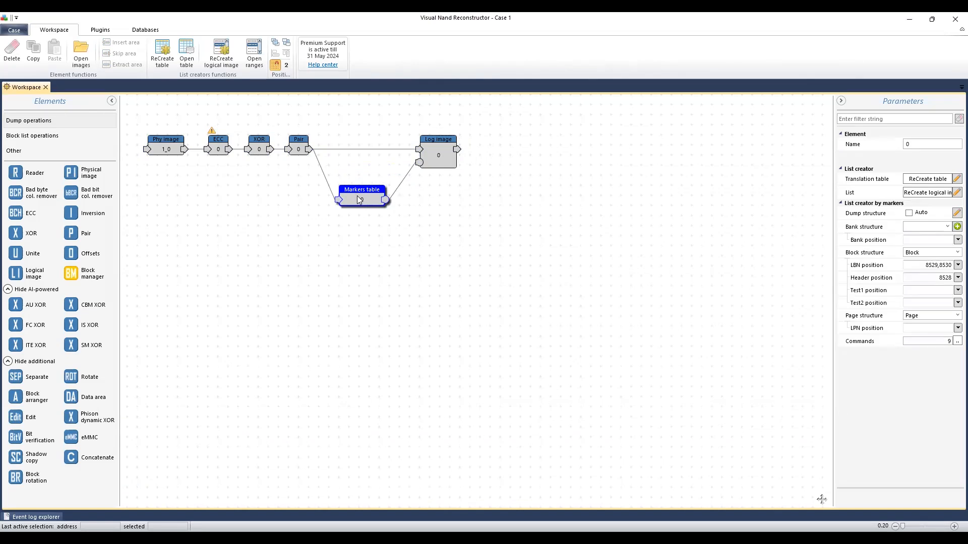
drag(361, 196, 360, 193)
double_click(361, 191)
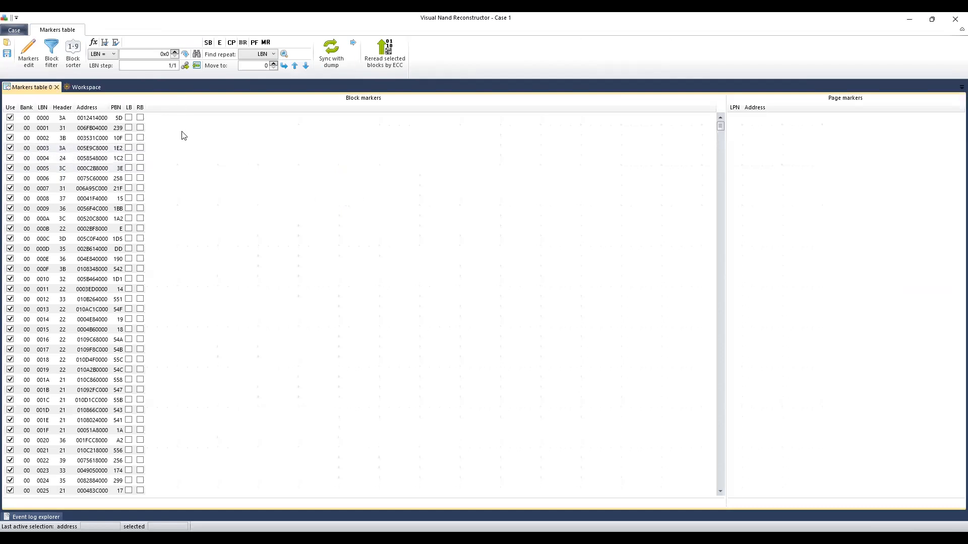
Step through the block markers from the first row down to LBN 000A, viewing each block's page markers
click(64, 122)
key(Down)
key(Down)
key(Down)
key(Down)
key(Down)
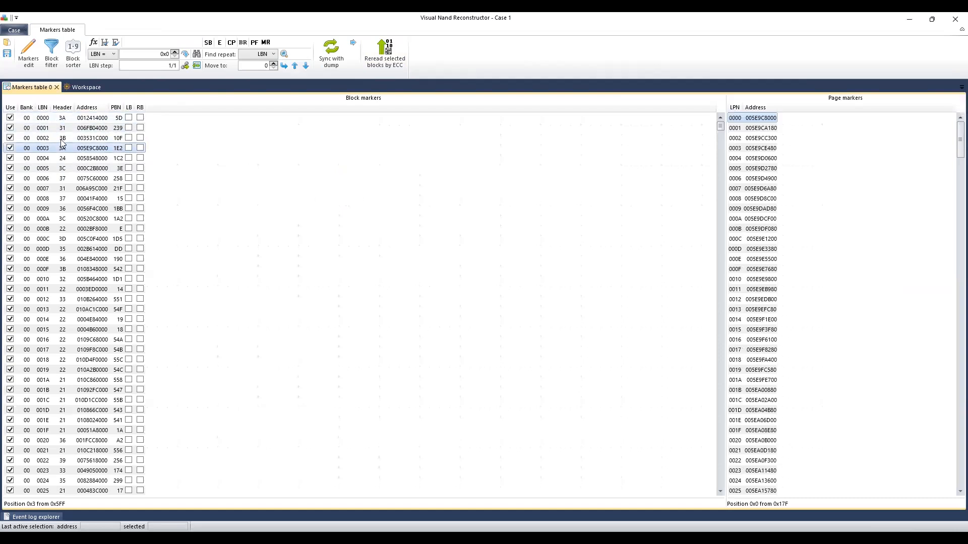
key(Down)
key(Down)
key(Down)
key(Down)
key(Down)
Examine the Markers edit options and the Block filter's field and condition choices, closing both without applying anything
click(28, 53)
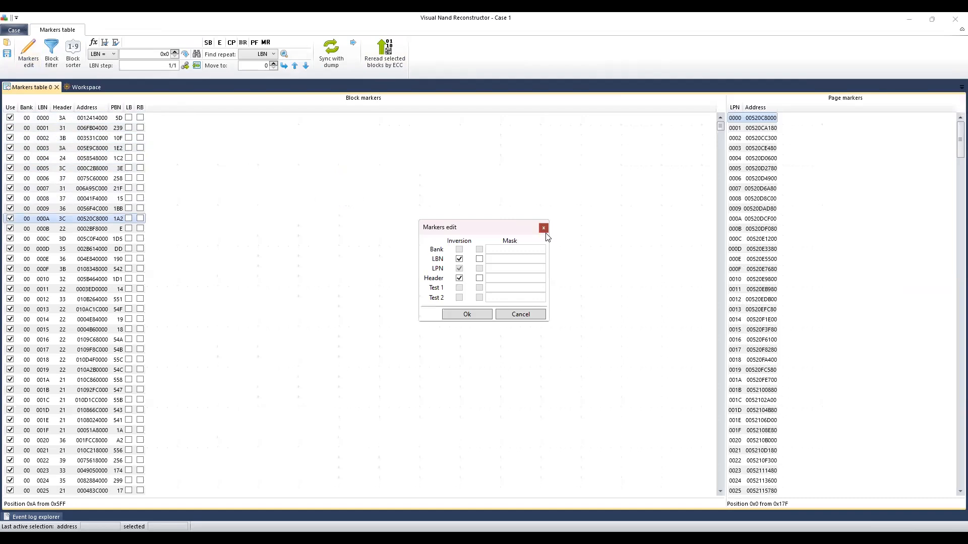
click(544, 229)
click(52, 55)
click(411, 271)
click(567, 254)
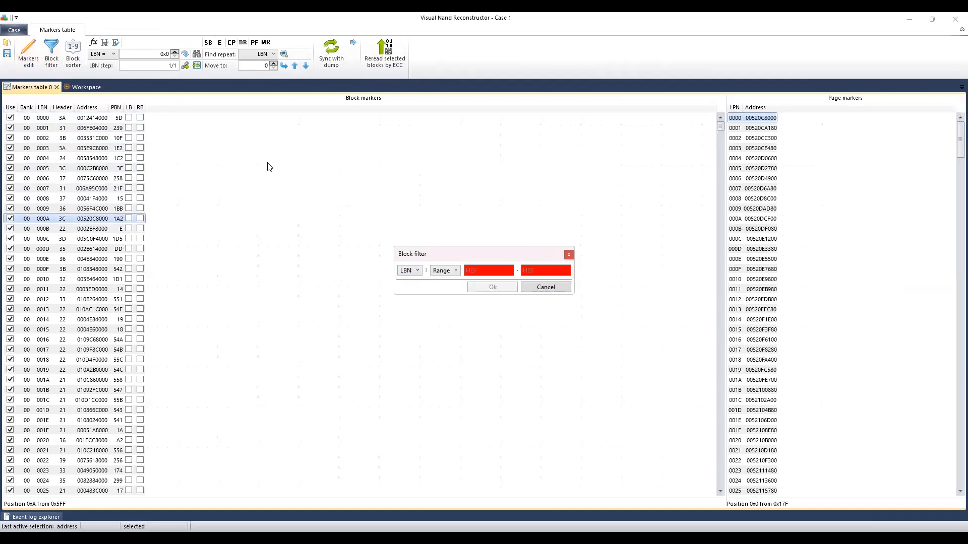
click(568, 255)
click(51, 51)
click(441, 270)
click(410, 271)
click(410, 270)
click(566, 257)
click(566, 257)
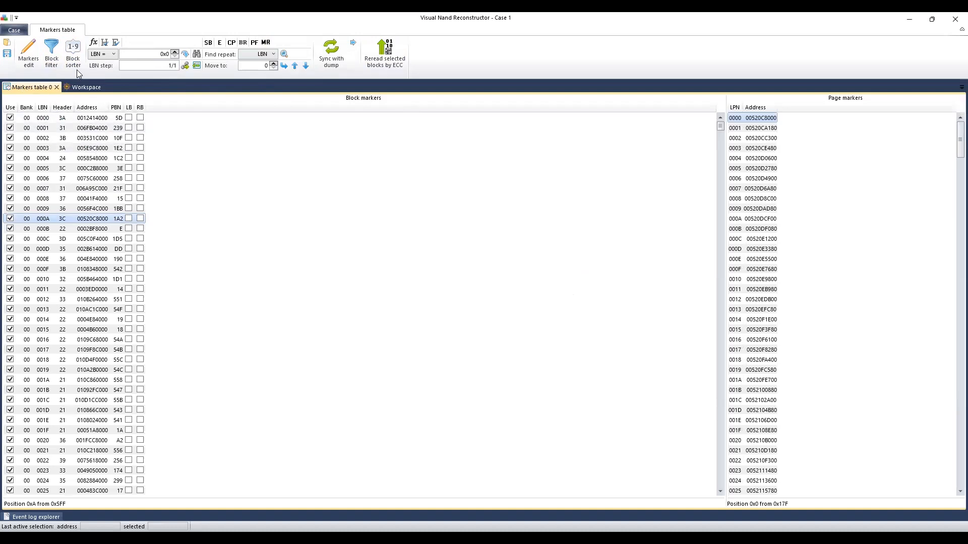
Examine the Block sorter's custom sort fields with Default turned off, dismiss it, and close the Markers table
click(73, 53)
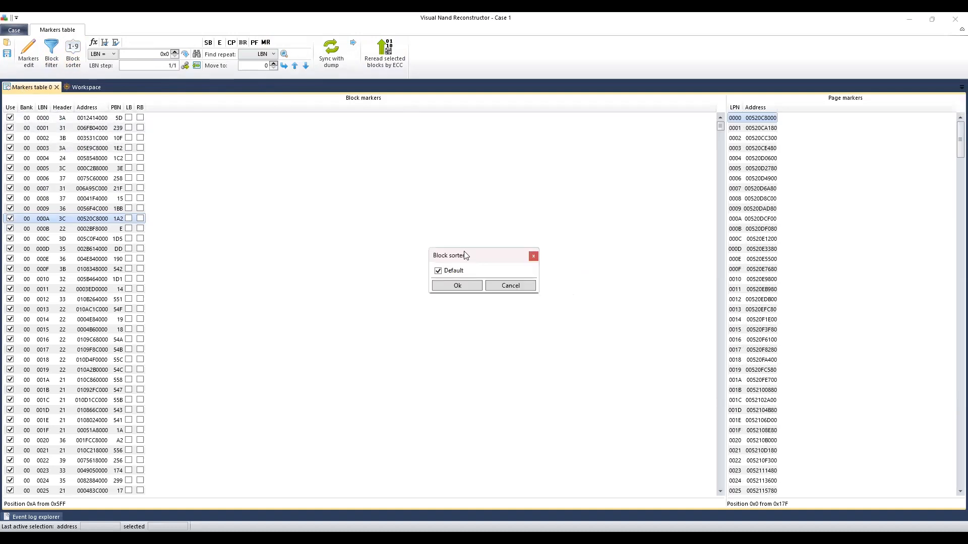
click(405, 223)
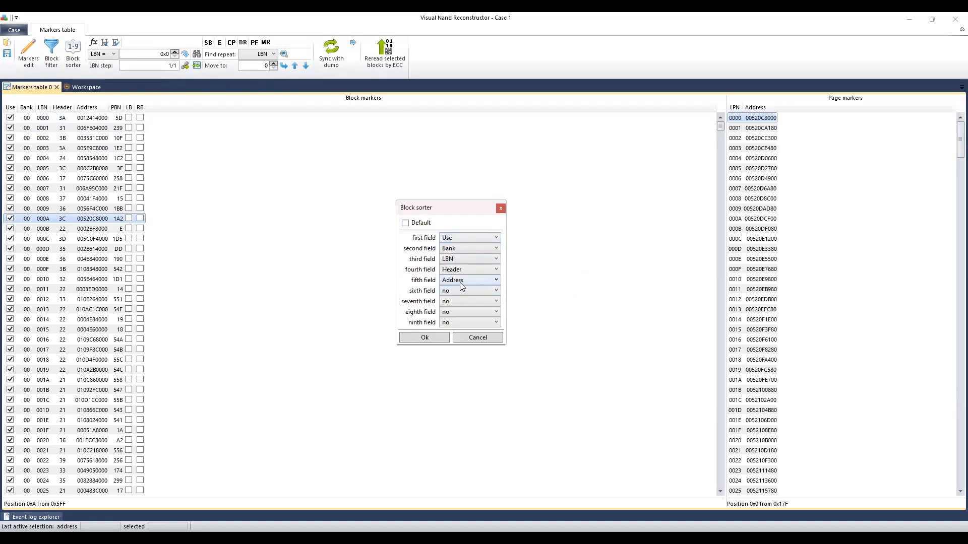
click(410, 225)
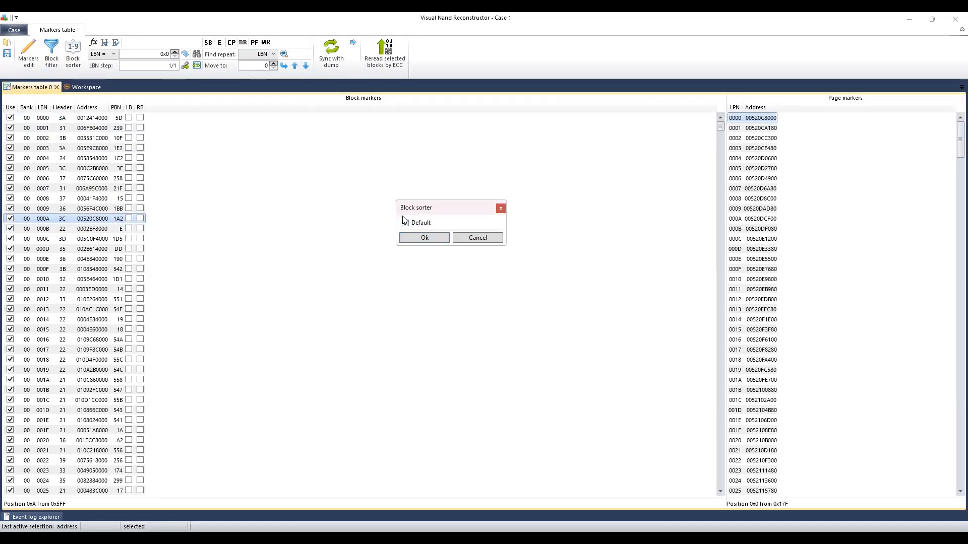
click(404, 225)
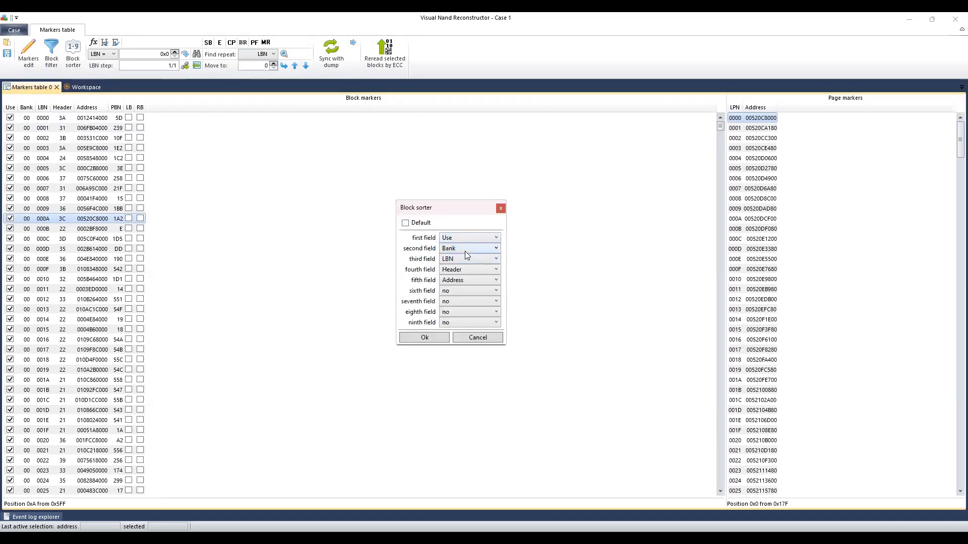
click(500, 209)
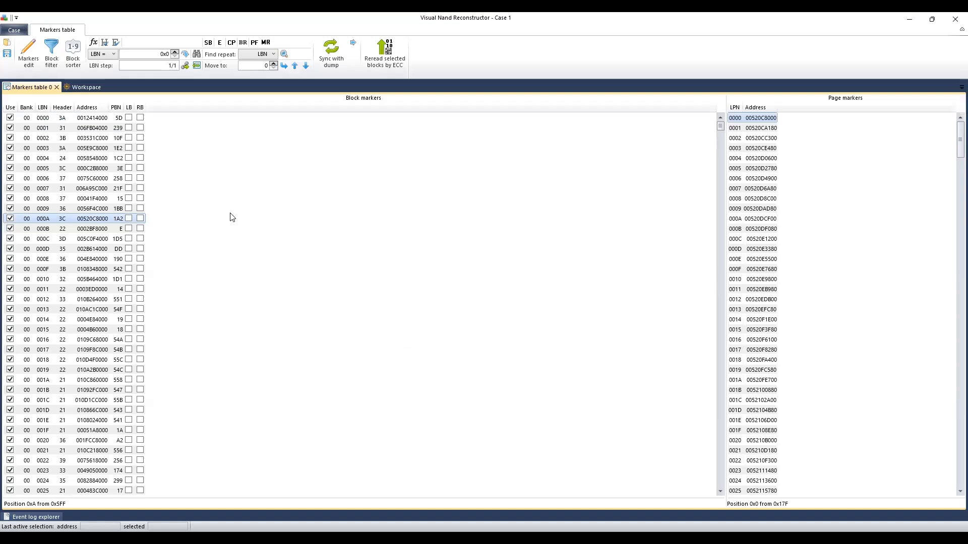
click(57, 88)
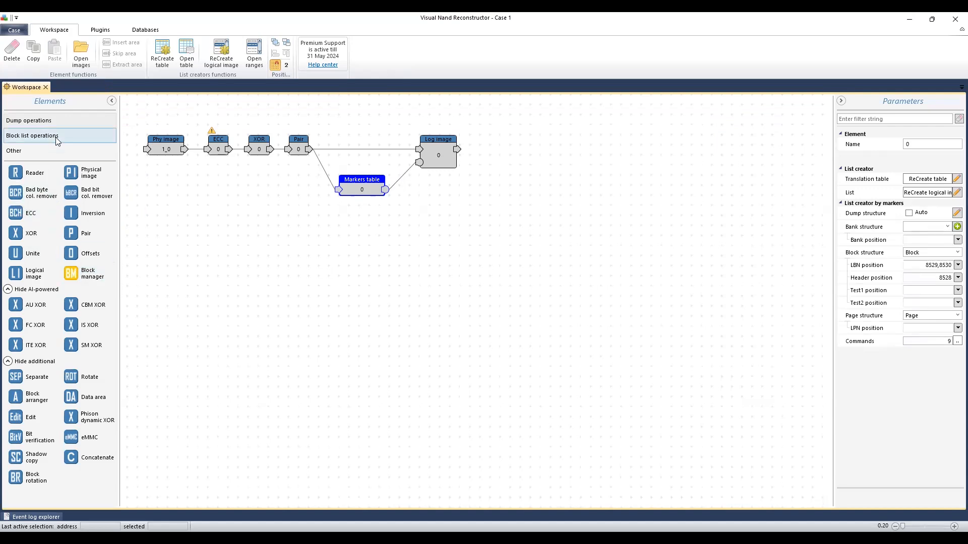
Add a Block manager element to the workspace and place it beneath the Markers table element
click(51, 119)
drag(78, 275, 383, 279)
drag(358, 188, 419, 162)
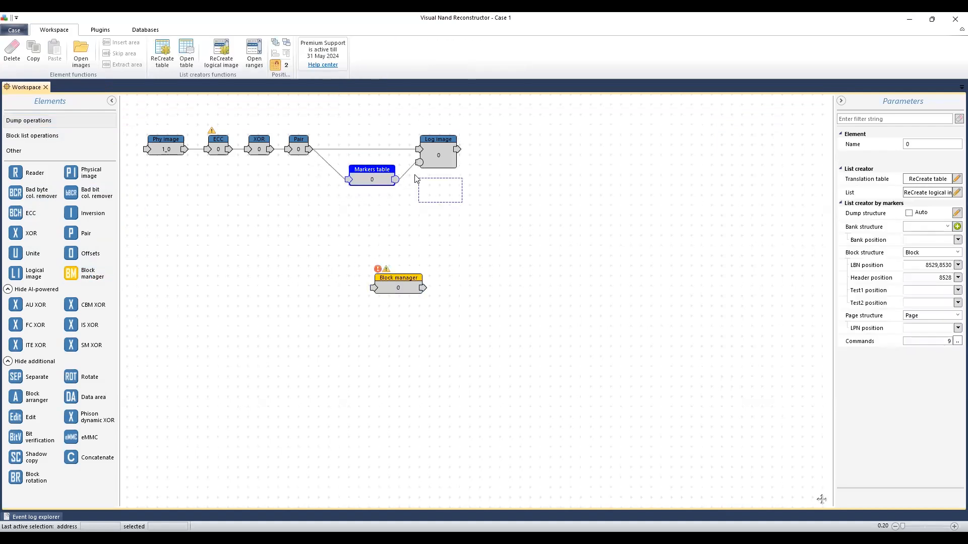
drag(403, 288, 383, 298)
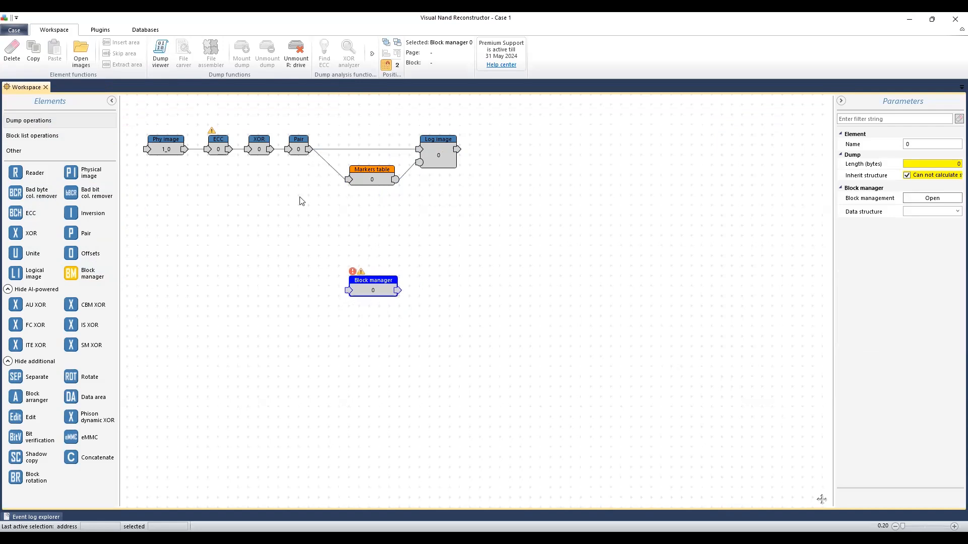
drag(382, 283, 372, 276)
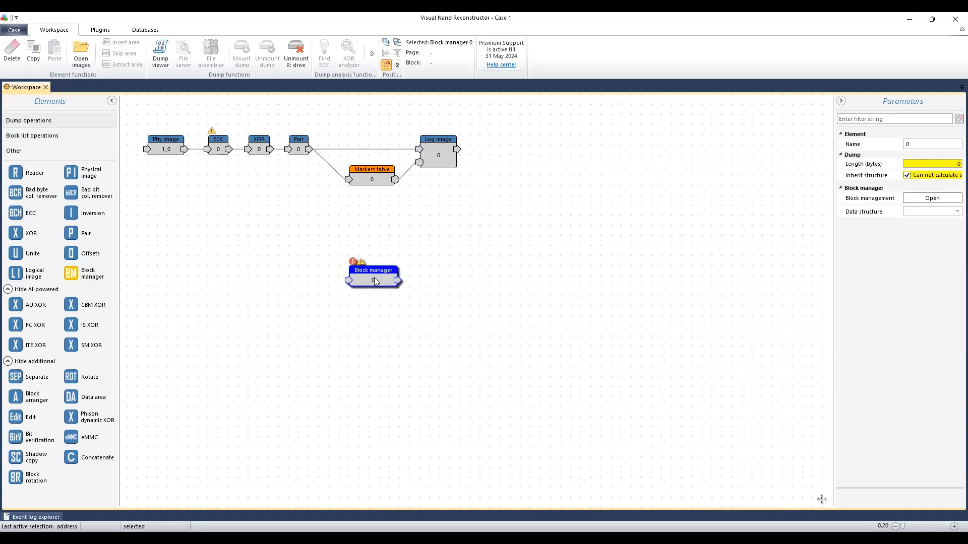
Move Markers table and Log image well below the chain, and connect Pair's output to the Block manager placed beside it
drag(459, 208, 352, 129)
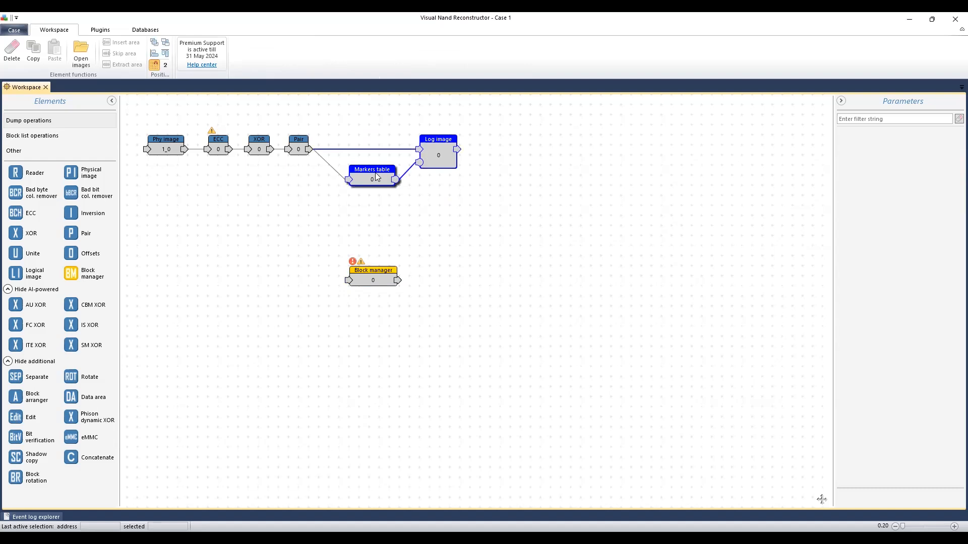
drag(373, 181, 323, 393)
drag(362, 273, 384, 147)
drag(409, 416, 340, 356)
drag(389, 148, 372, 157)
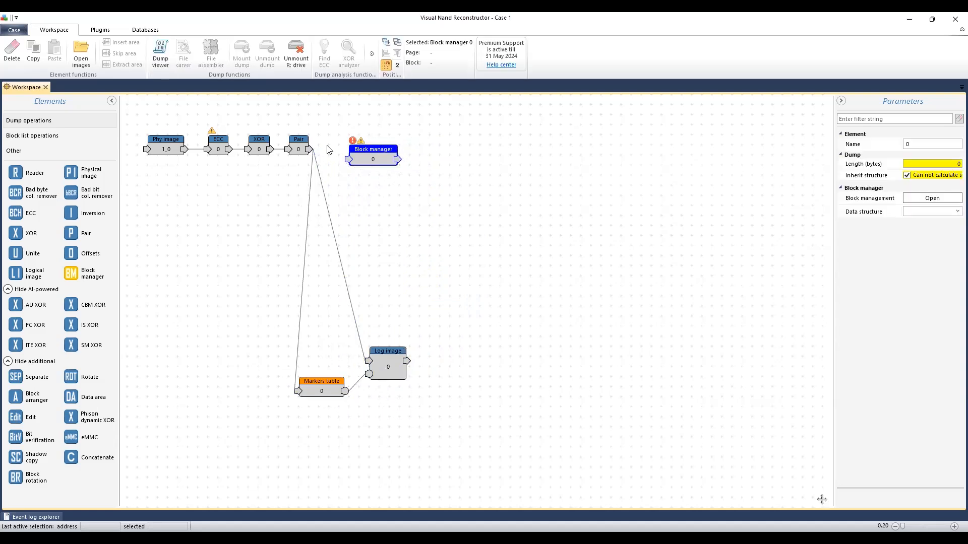
mouse_move(309, 149)
mouse_down()
mouse_move(348, 159)
mouse_move(371, 149)
mouse_up()
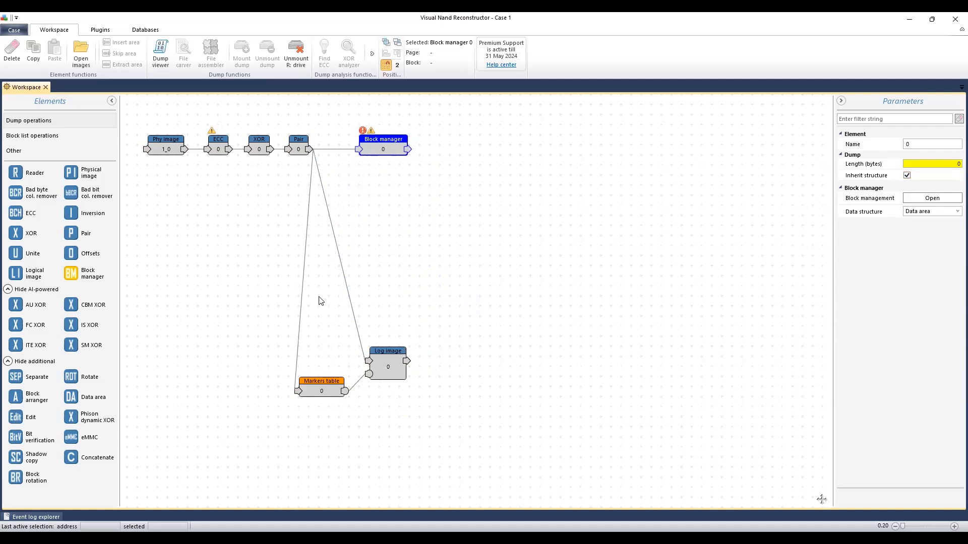
Reposition Markers table and Log image together beneath the Block manager, and align the Block manager in line with the chain closer to Pair
drag(276, 326, 446, 400)
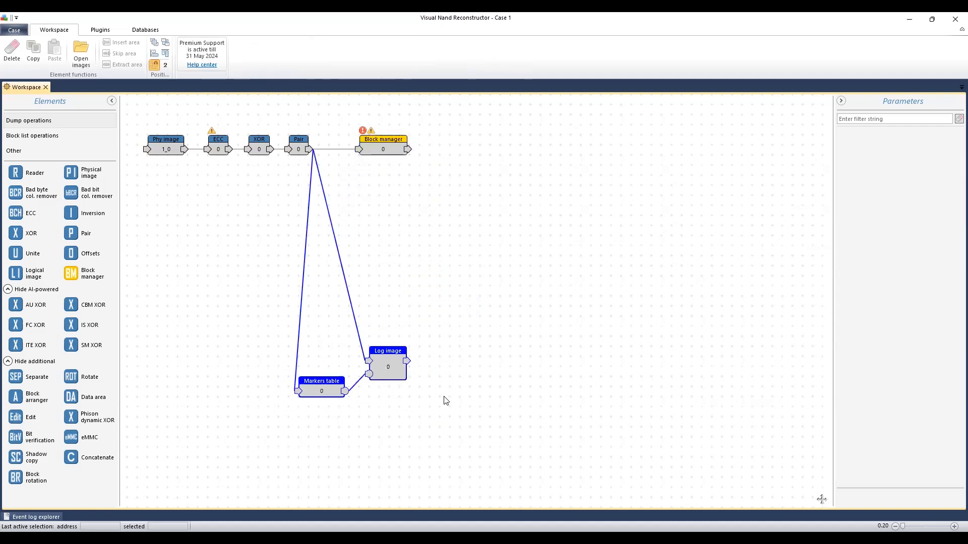
click(373, 248)
drag(432, 468, 318, 344)
drag(317, 383, 388, 282)
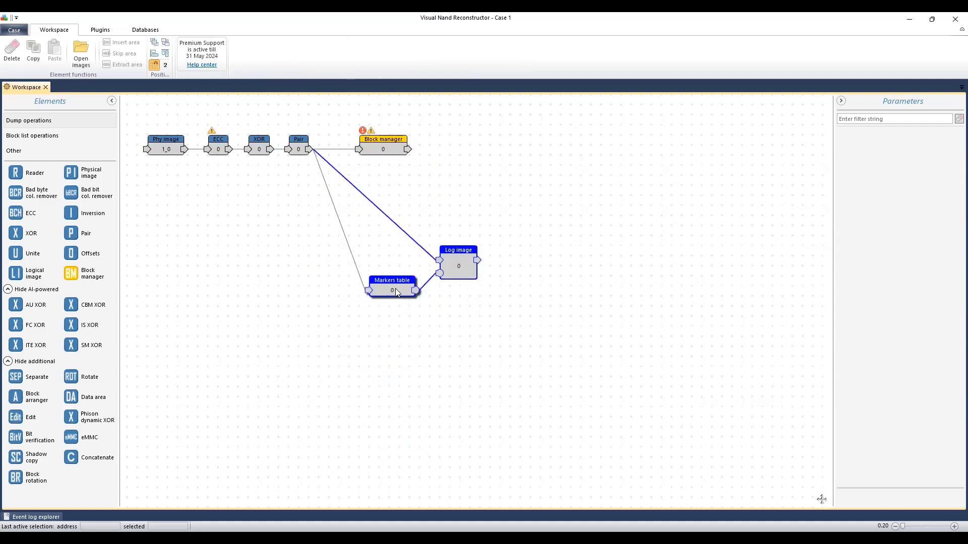
click(386, 191)
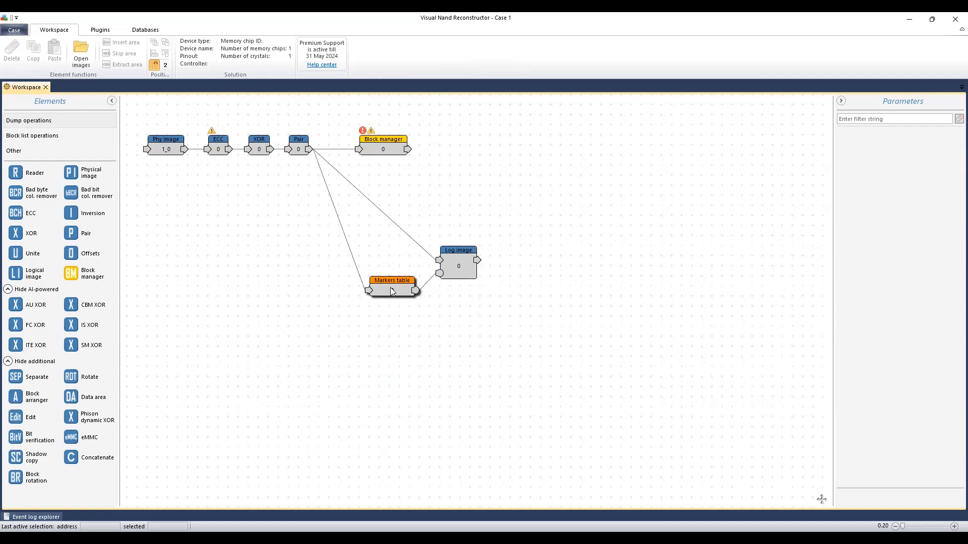
drag(485, 327, 360, 336)
click(457, 173)
drag(378, 148, 370, 151)
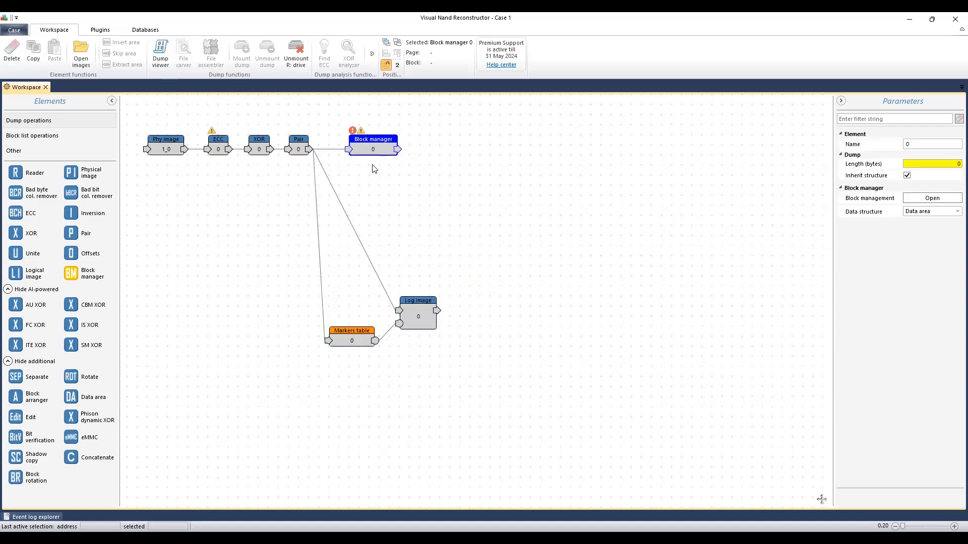
drag(372, 153, 372, 155)
drag(365, 154, 355, 154)
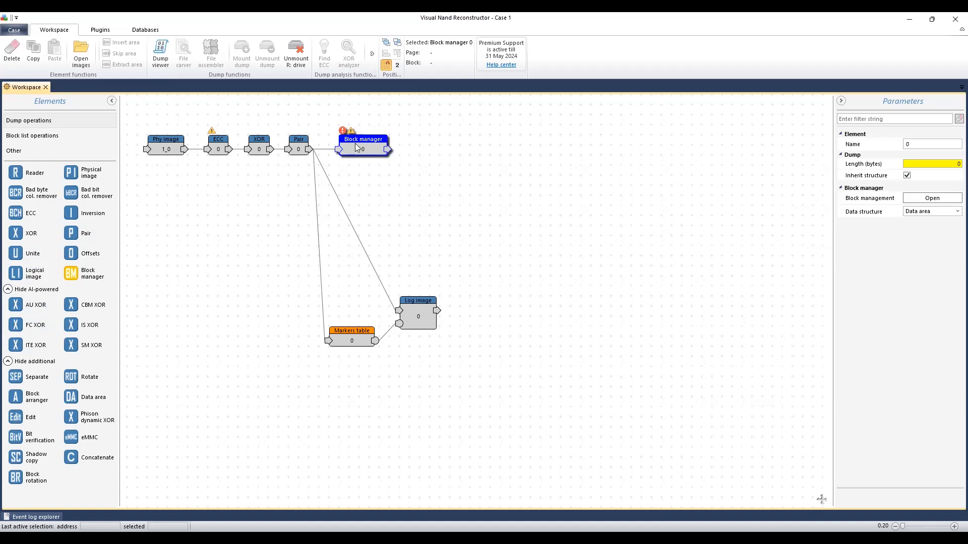
drag(362, 146, 379, 158)
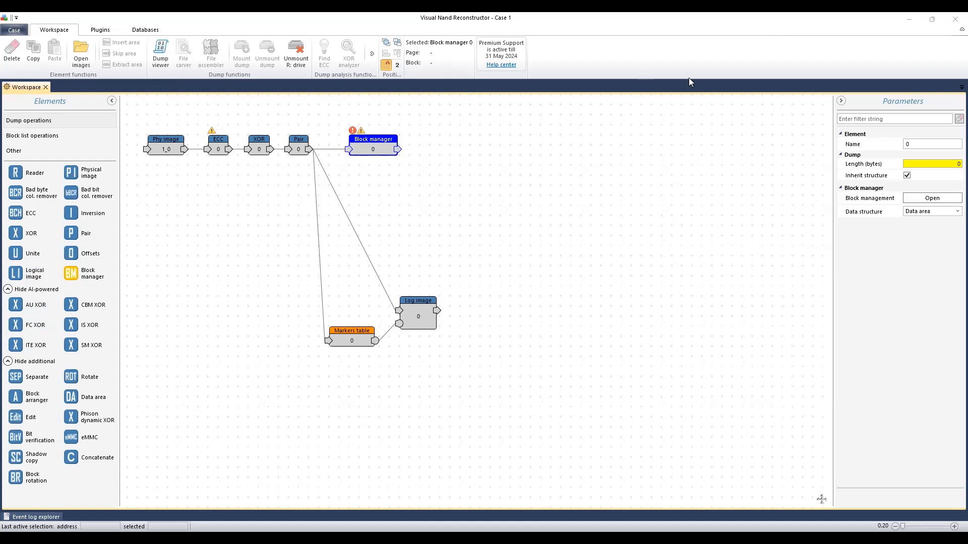
Examine the Data structure choices available for the Block manager element
click(956, 212)
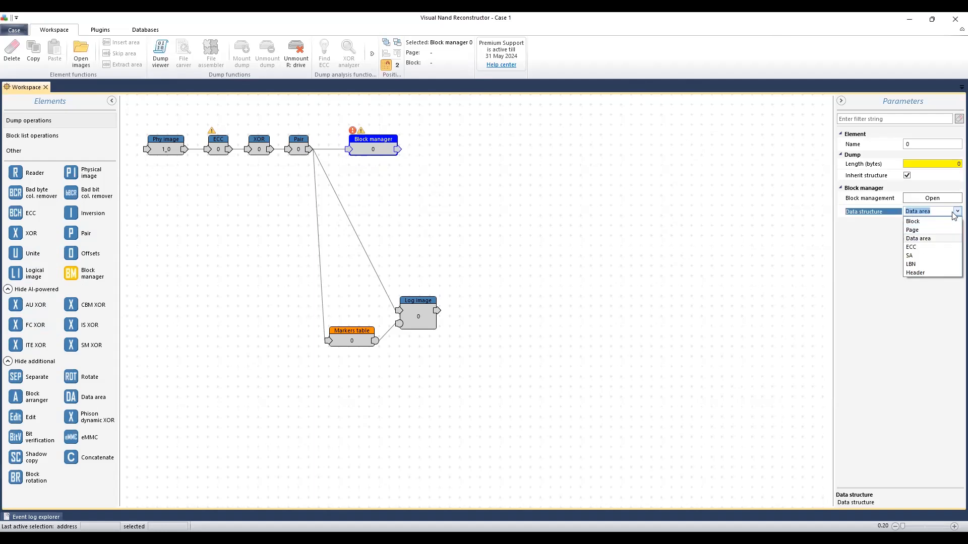
click(956, 212)
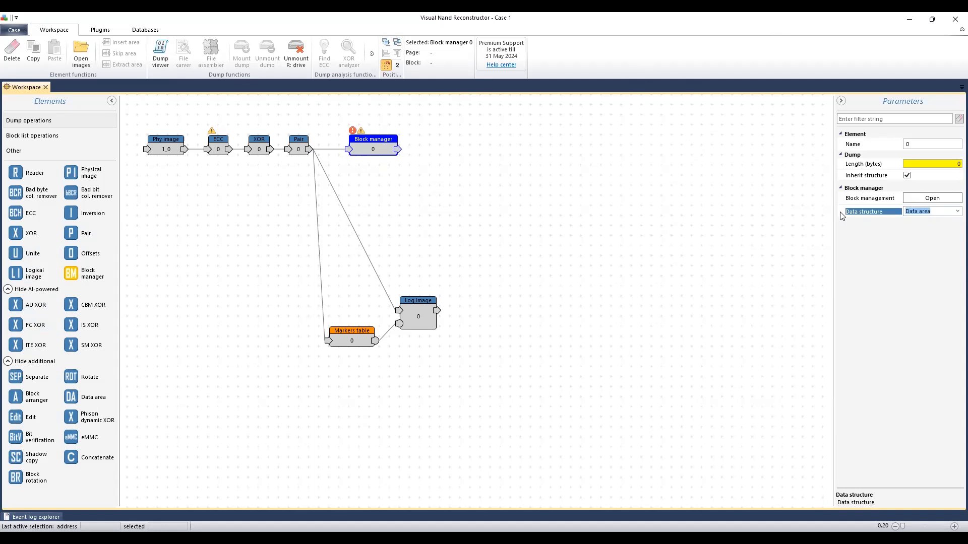
click(956, 212)
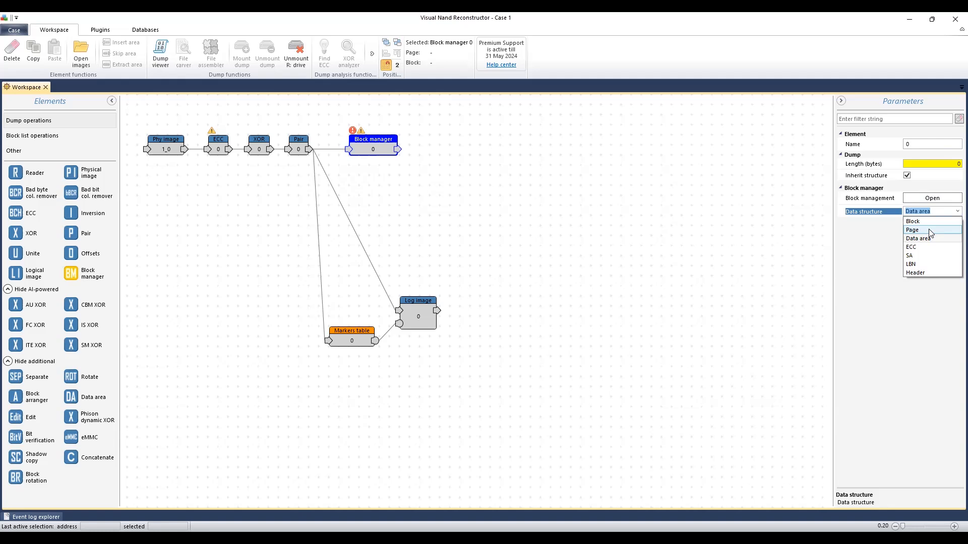
click(868, 271)
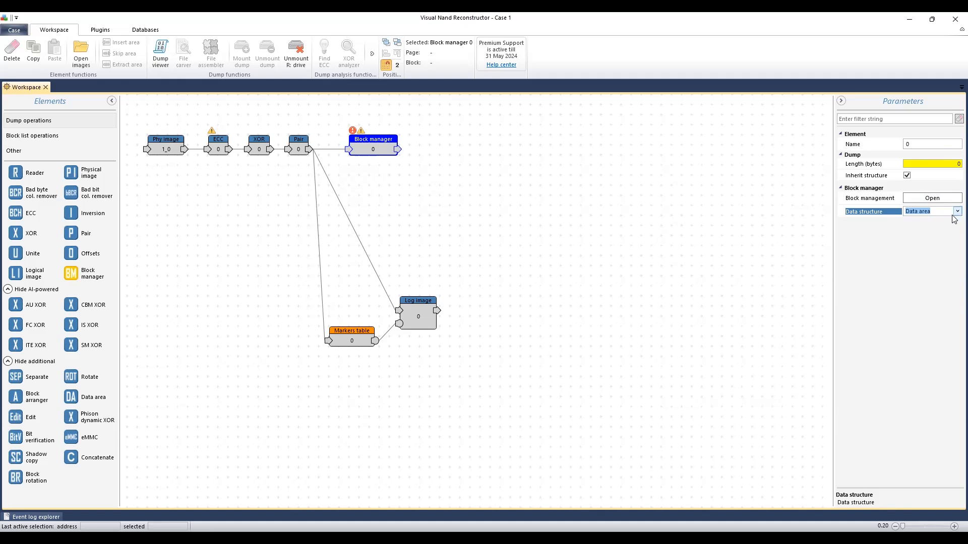
Move the Block manager slightly closer to Pair and open its block management
mouse_move(366, 151)
mouse_down()
mouse_move(381, 145)
mouse_move(366, 145)
mouse_up()
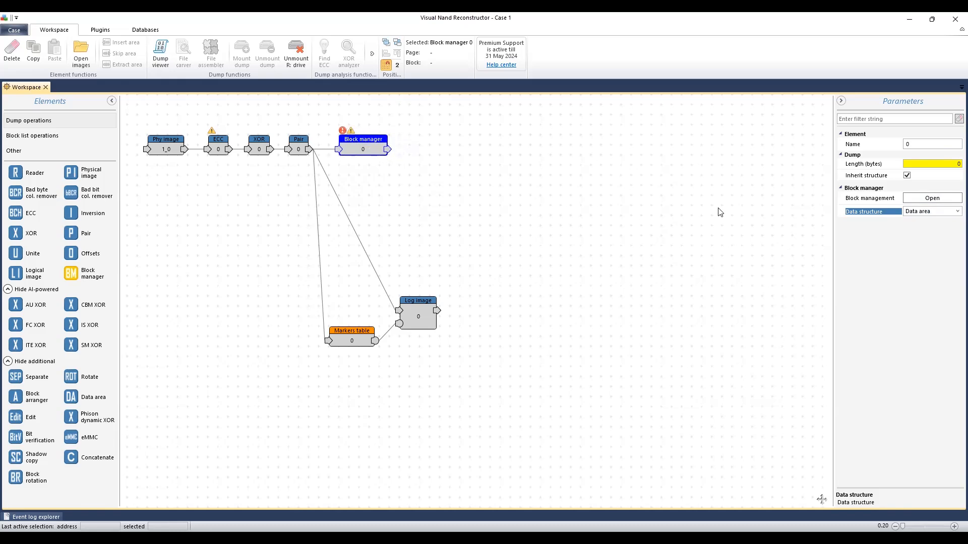
click(354, 334)
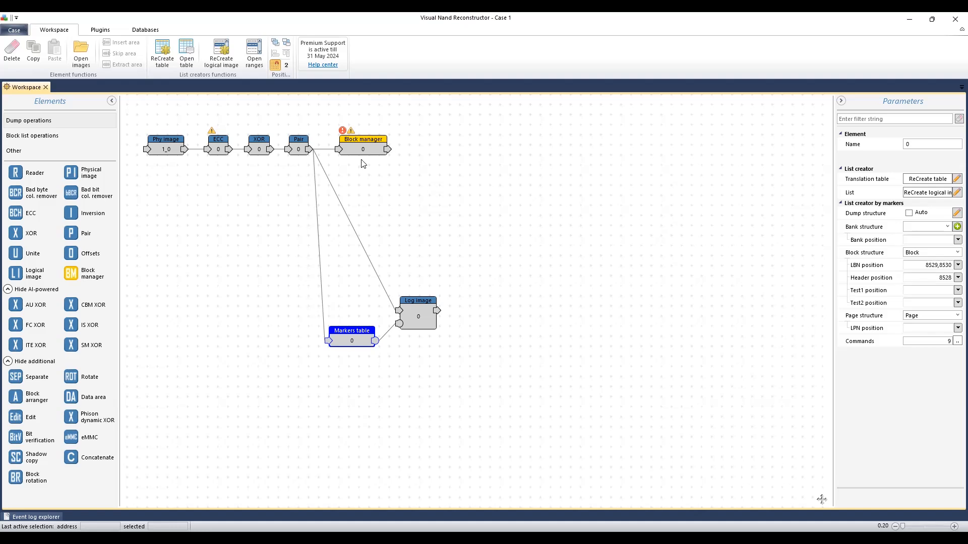
click(362, 147)
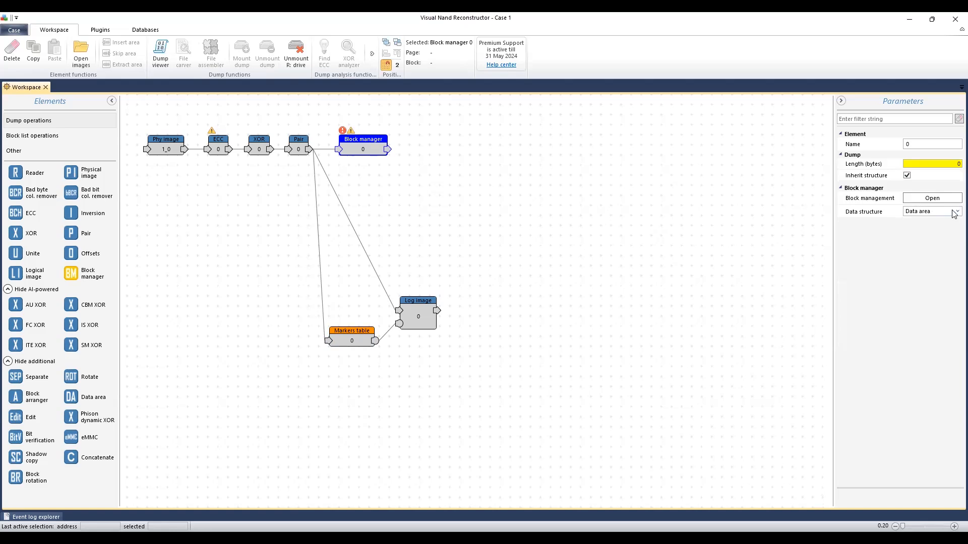
right_click(363, 147)
click(356, 147)
click(932, 201)
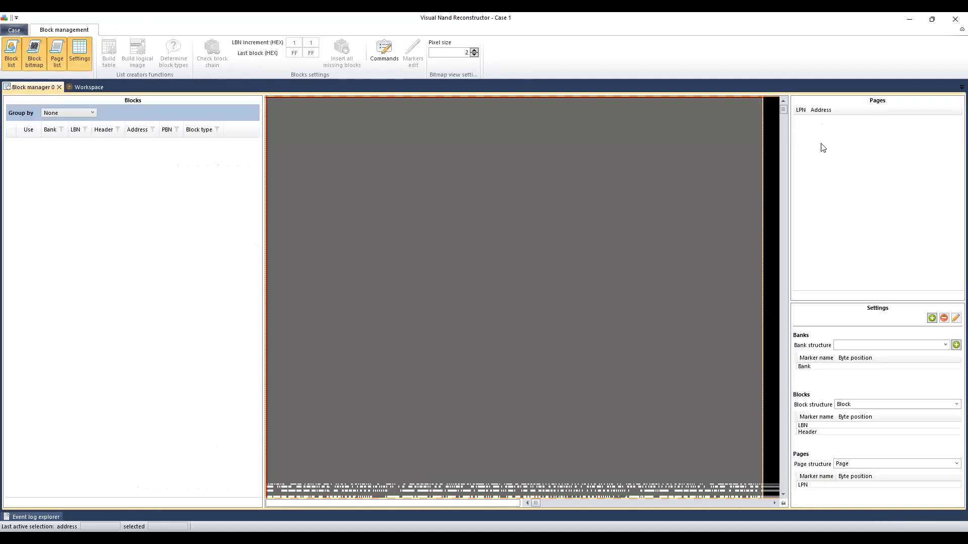
Look at the grouping options of the block list, and repeatedly hide and show the block manager's Settings view
click(78, 115)
click(77, 115)
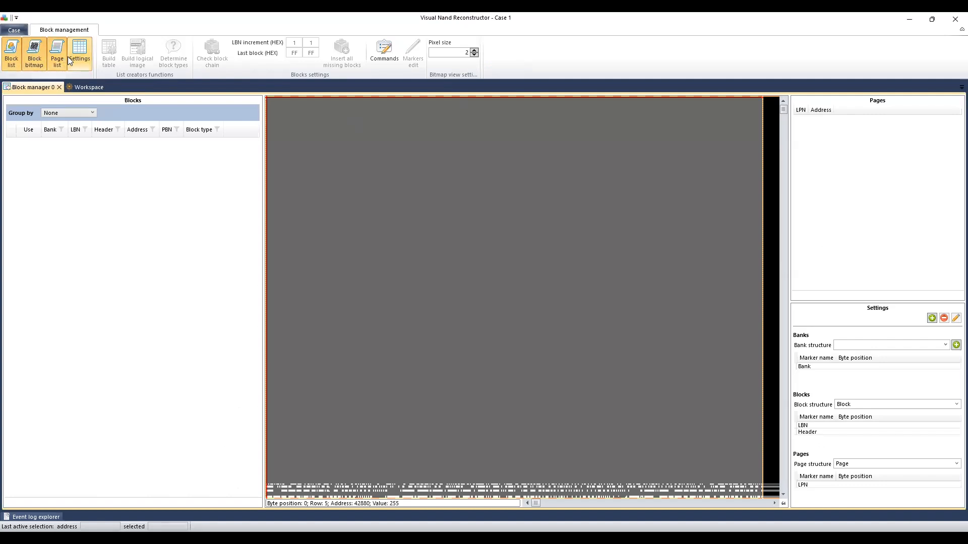
click(83, 51)
click(83, 56)
click(85, 56)
click(86, 59)
click(84, 57)
click(82, 55)
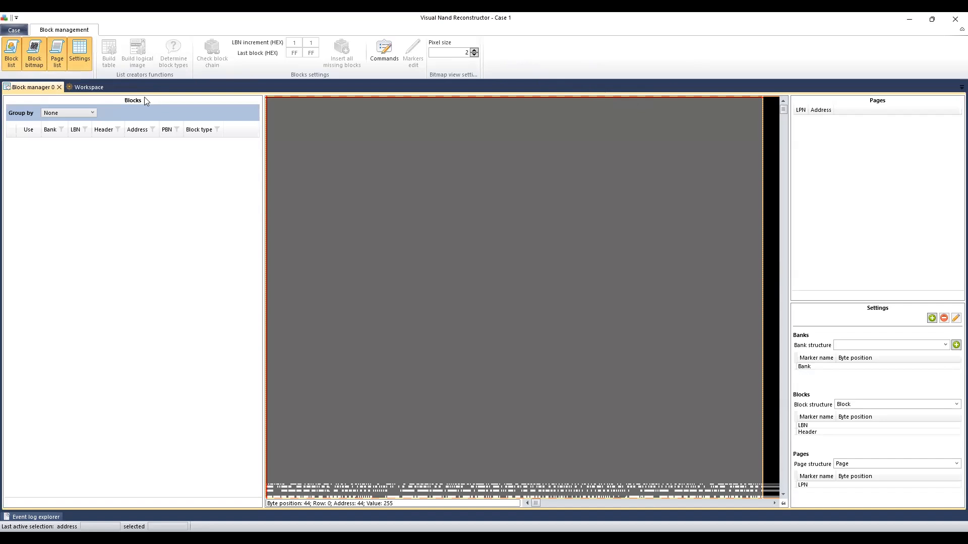
Review the parameters of the Pair, Phy image and Markers table elements in the workspace
click(85, 86)
click(290, 191)
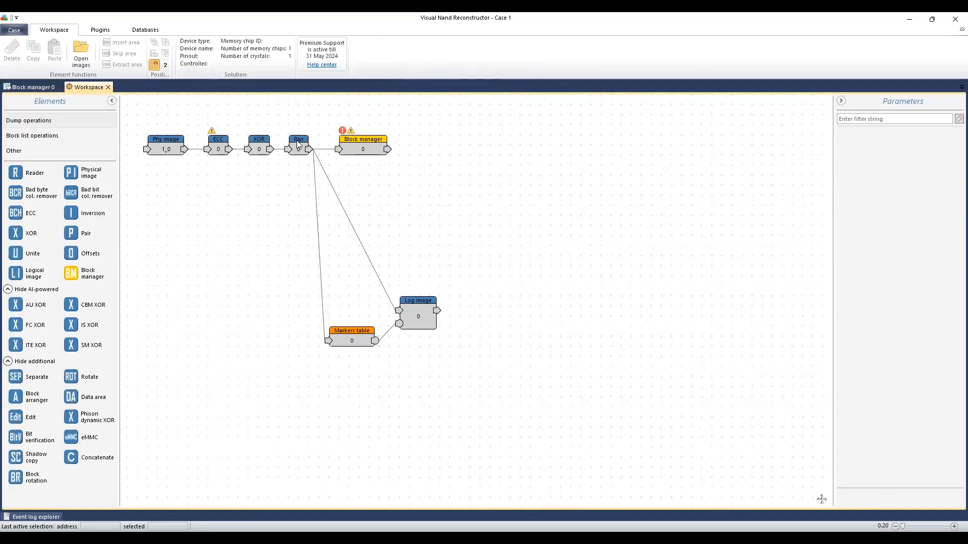
click(299, 143)
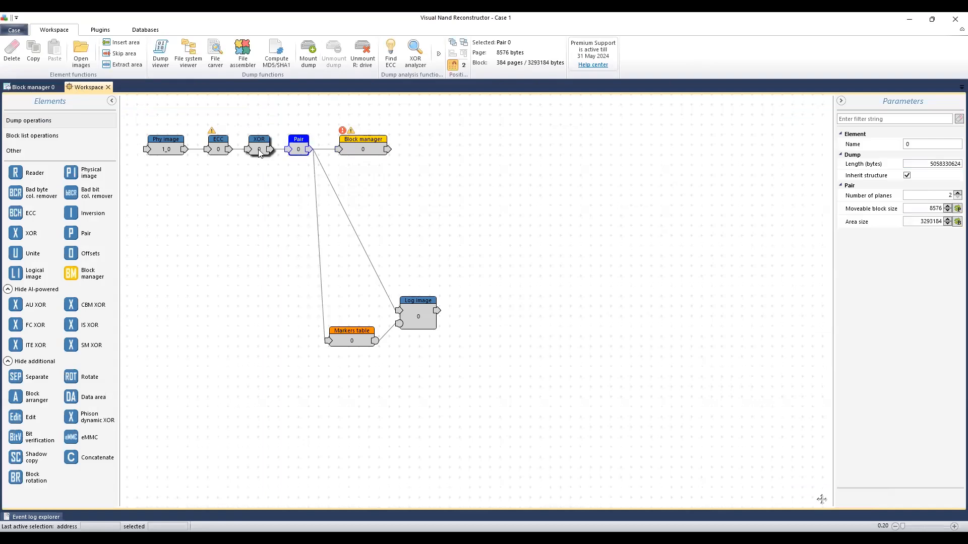
click(169, 144)
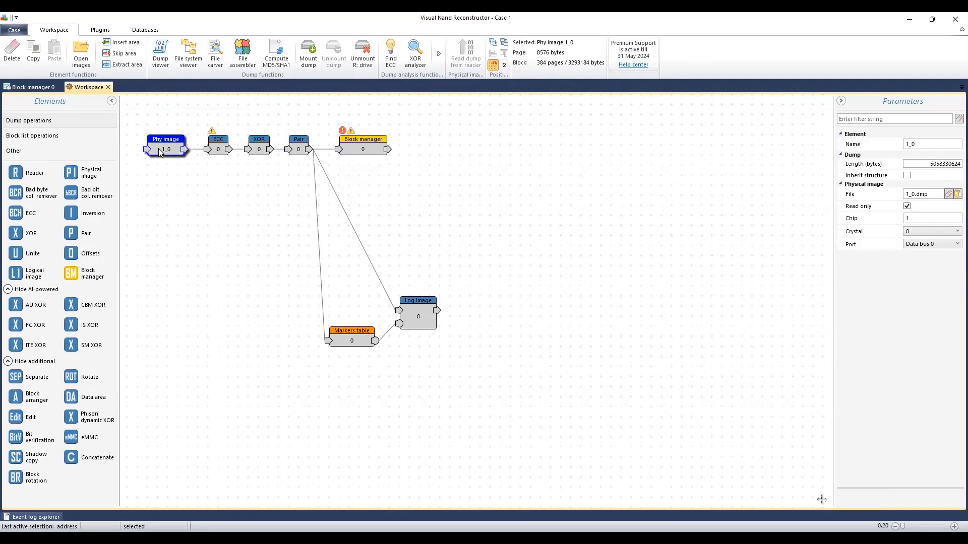
click(359, 342)
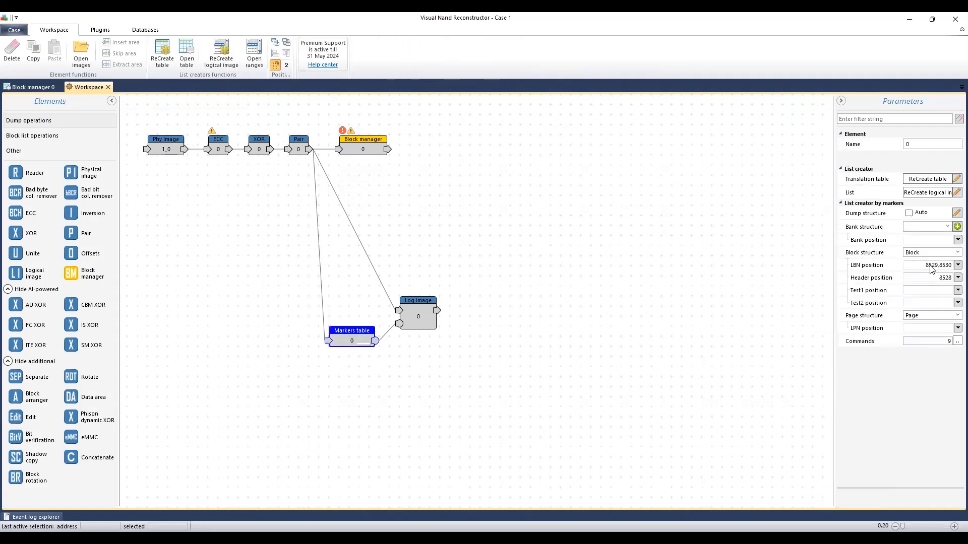
Select the LBN marker in the Block manager settings and copy the LBN position 8529,8530 from the Markers table parameters
click(19, 87)
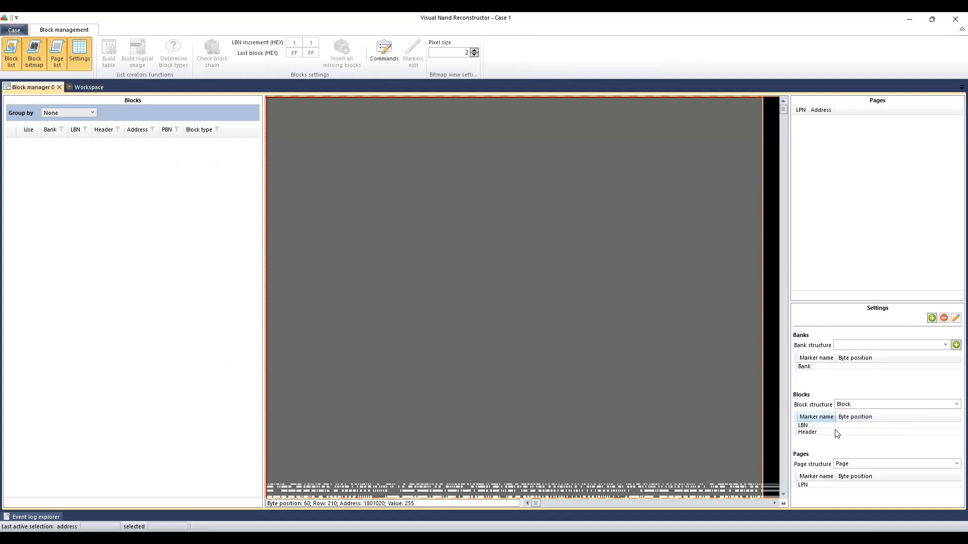
click(851, 427)
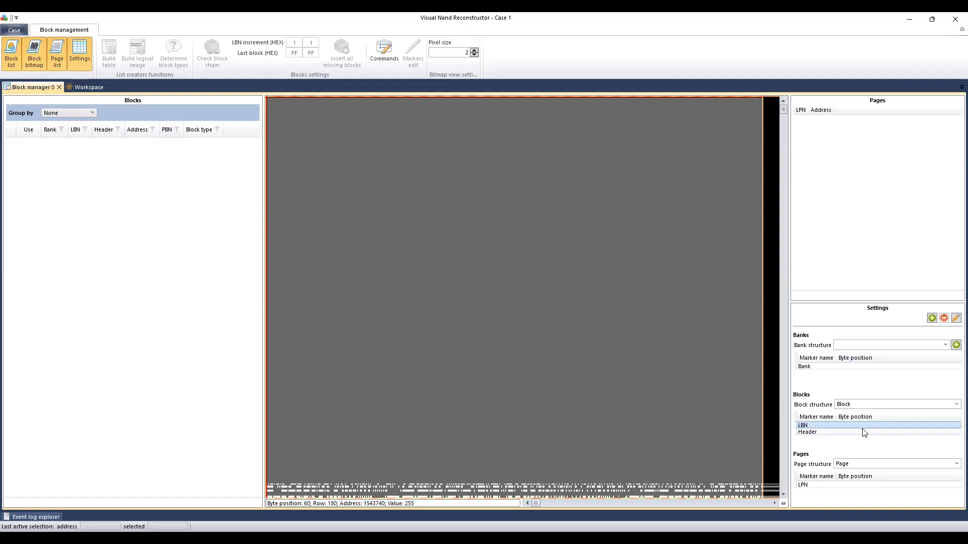
click(89, 87)
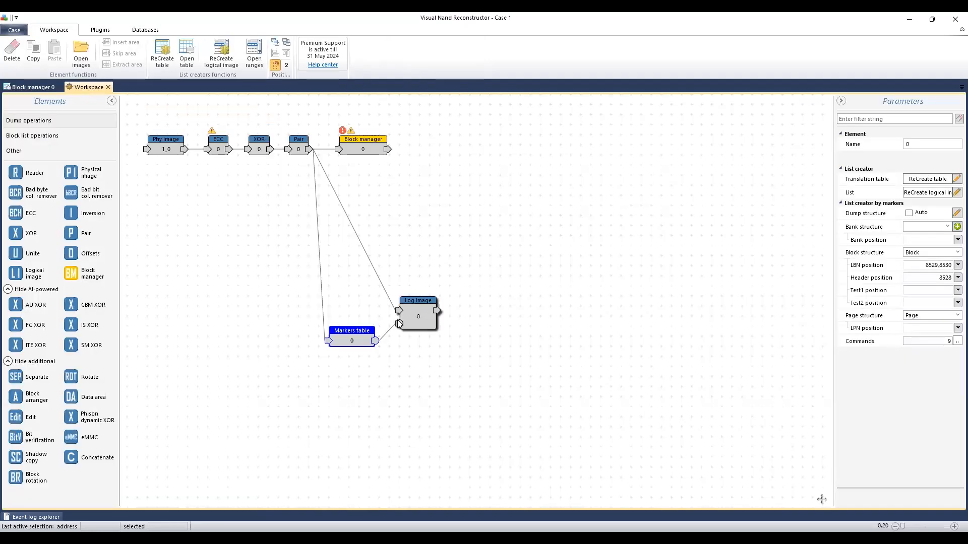
click(924, 265)
drag(924, 265, 953, 266)
key(ctrl+c)
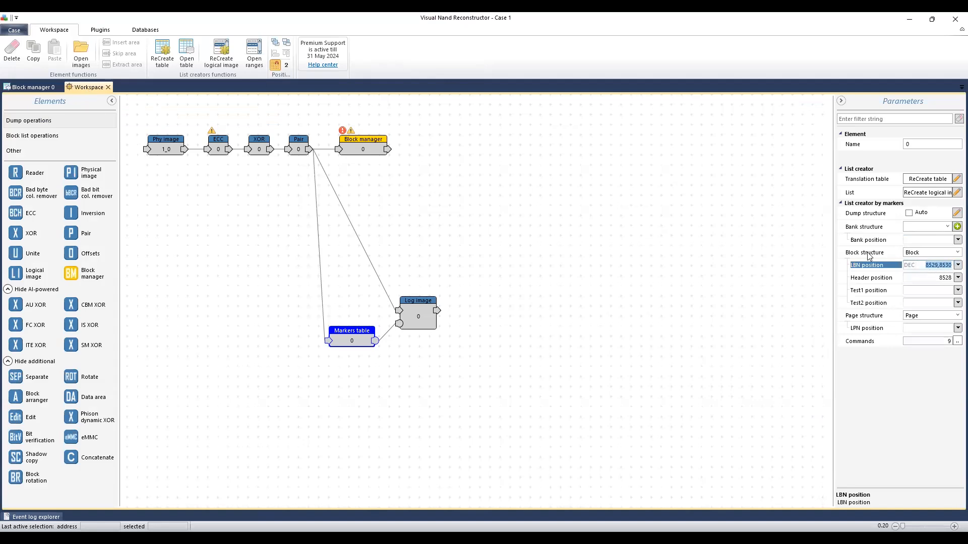
Set the byte positions of the LBN marker in the Block manager's block structure to the copied 8529,8530
click(31, 88)
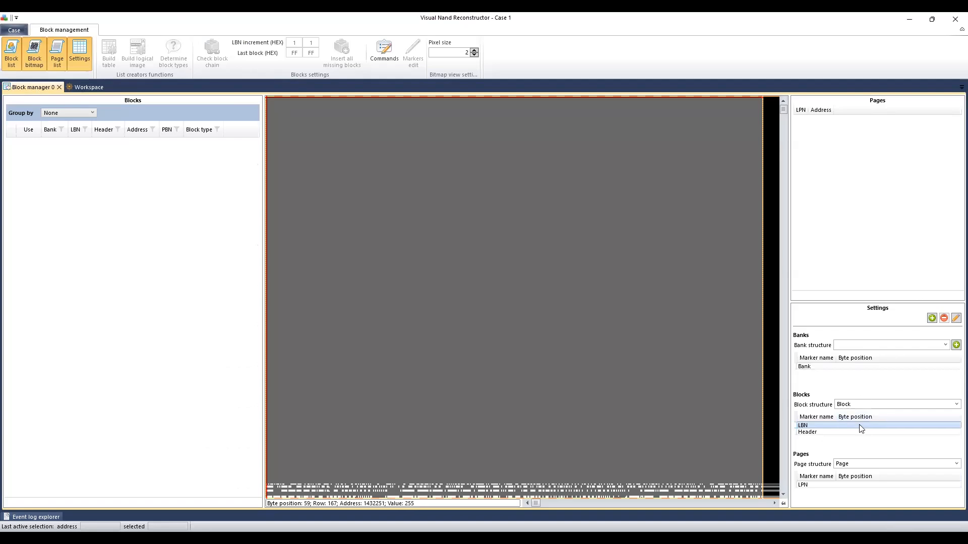
click(955, 319)
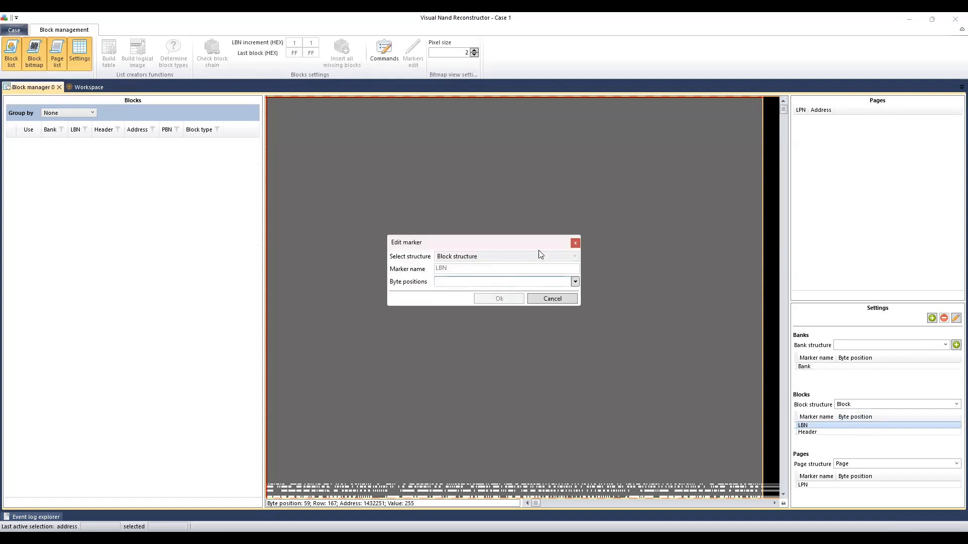
click(575, 243)
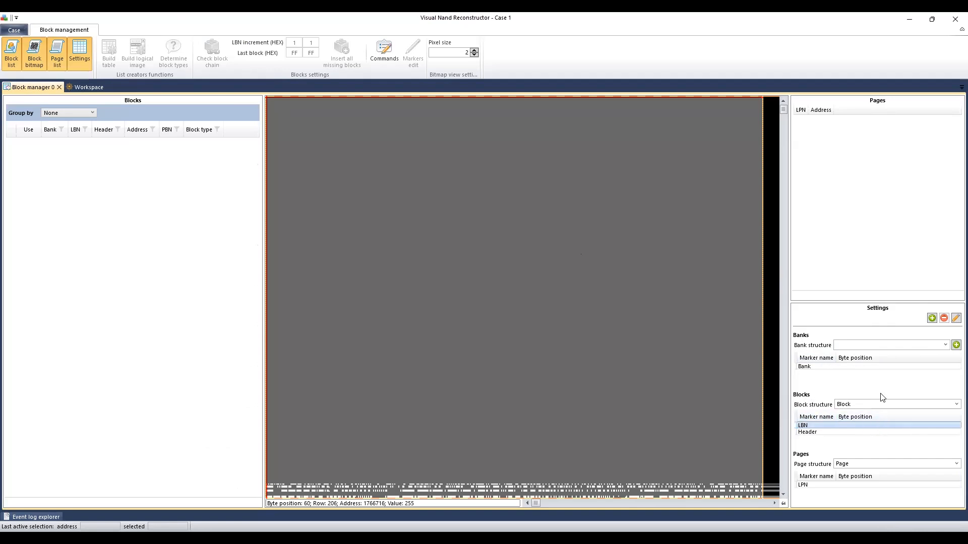
click(954, 404)
click(954, 405)
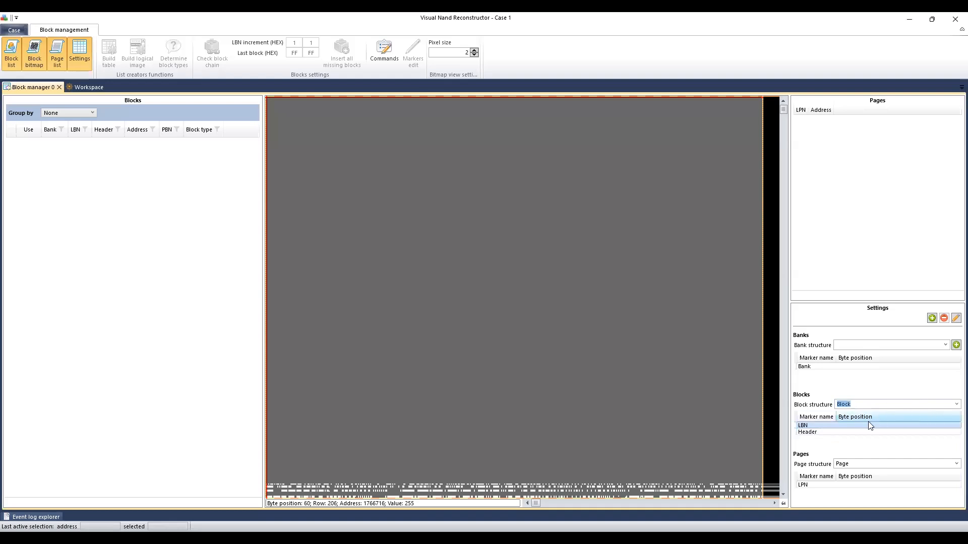
click(829, 429)
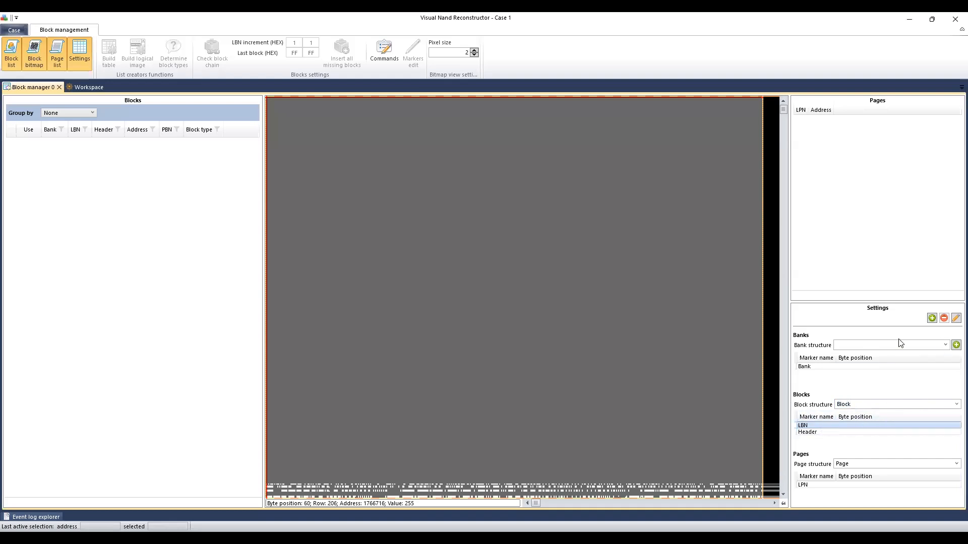
click(954, 322)
click(529, 283)
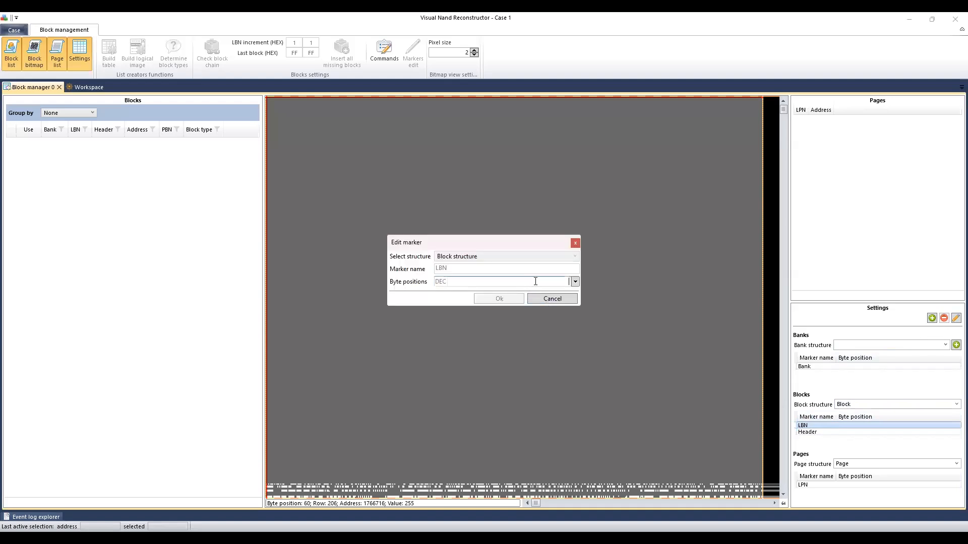
key(ctrl+v)
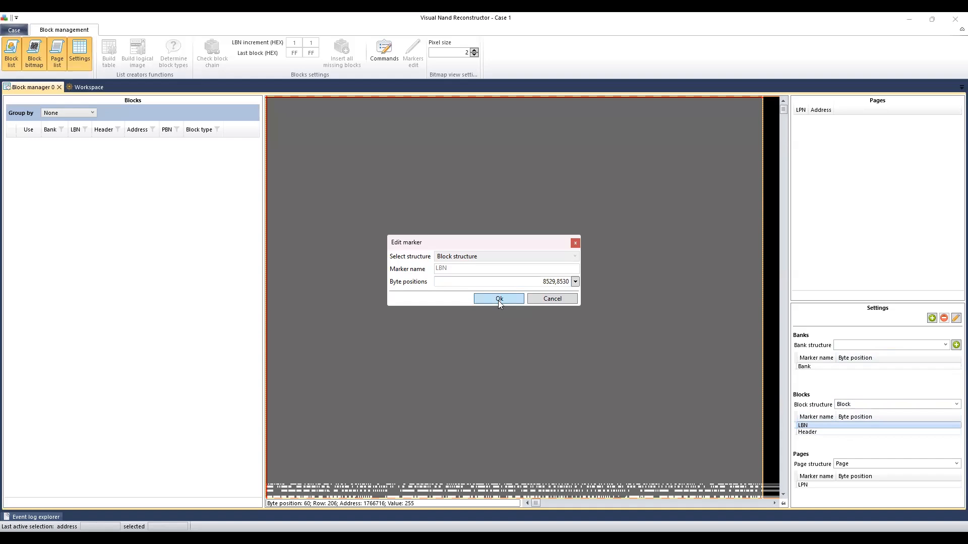
click(498, 301)
Select the Header marker in the Block manager settings and copy the Header position 8528 from the Markers table parameters
click(851, 431)
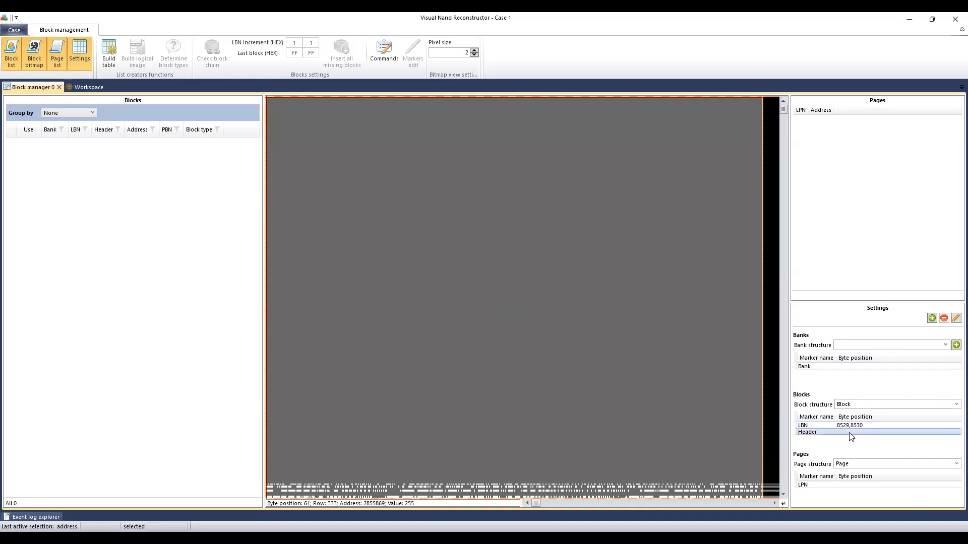
click(956, 318)
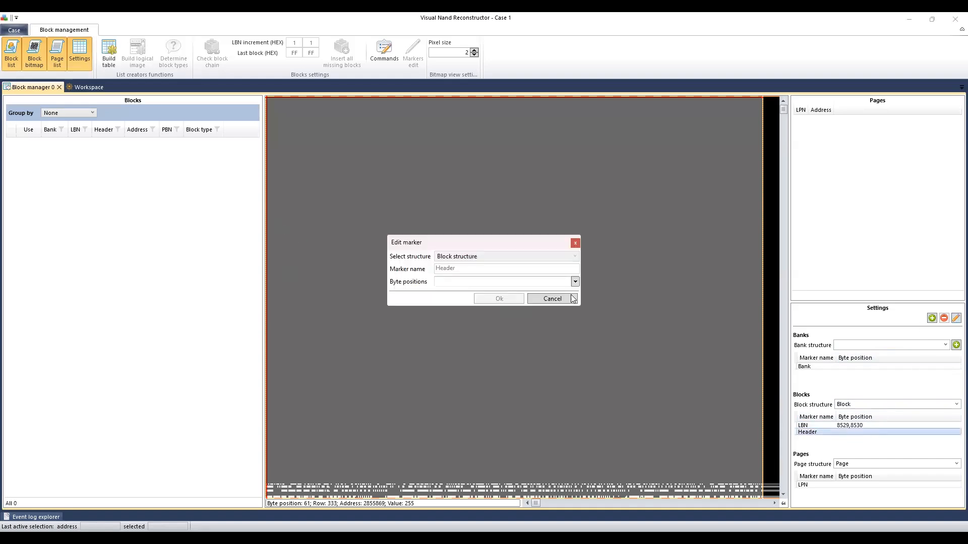
click(576, 243)
click(85, 86)
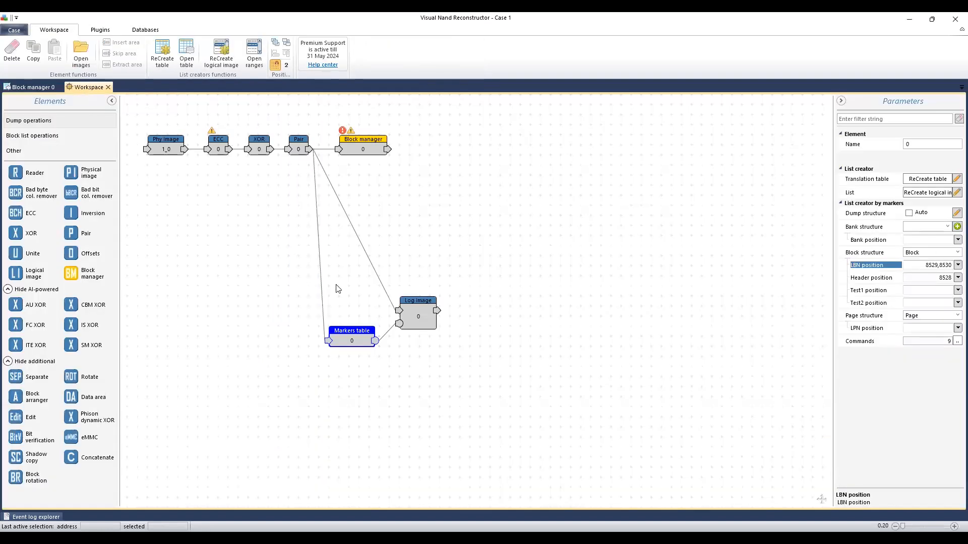
click(905, 278)
key(ctrl+c)
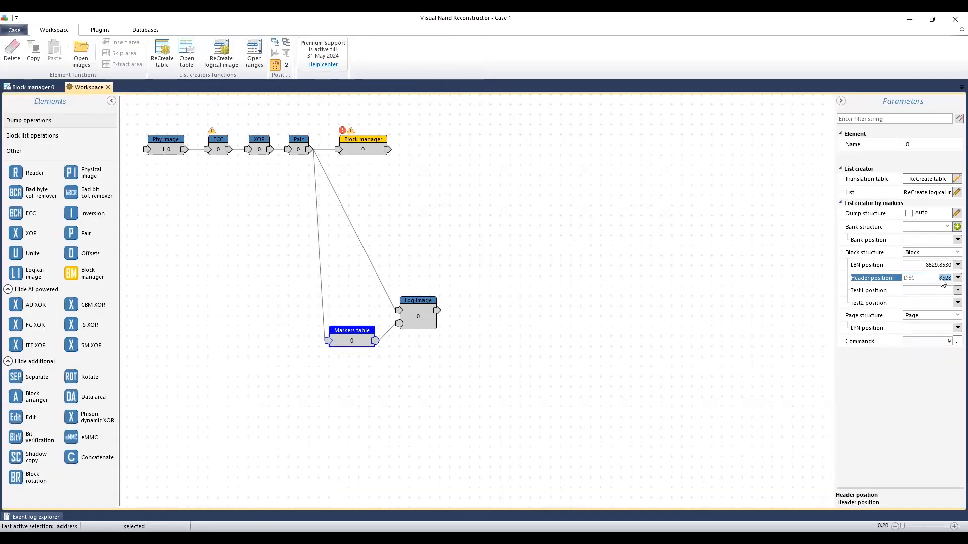
Set the byte position of the Header marker in the Block manager's block structure to the copied 8528
click(29, 87)
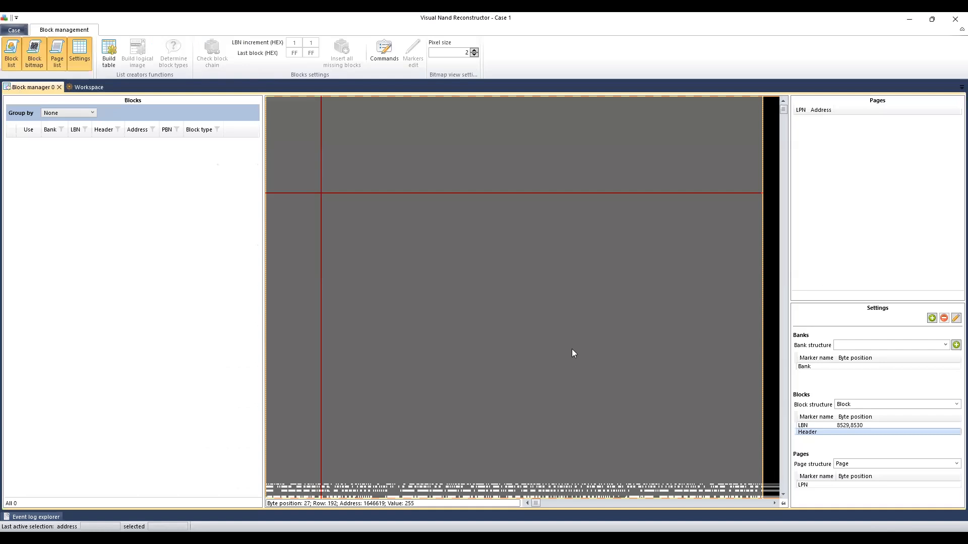
click(955, 318)
key(ctrl+v)
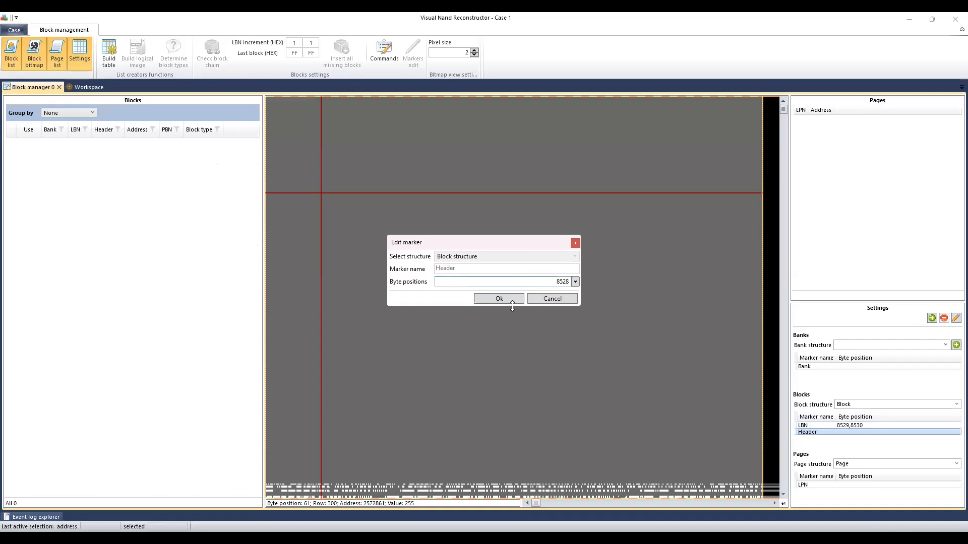
click(496, 298)
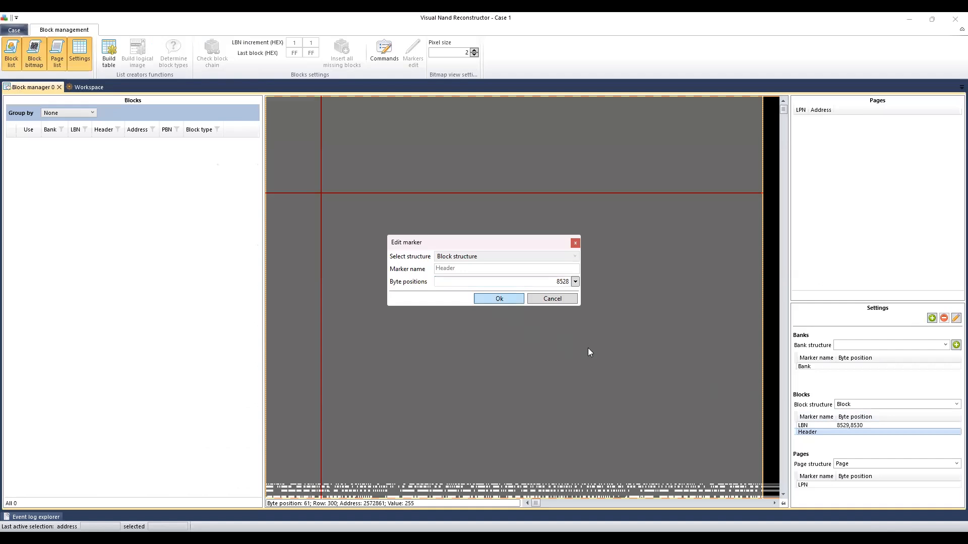
click(850, 426)
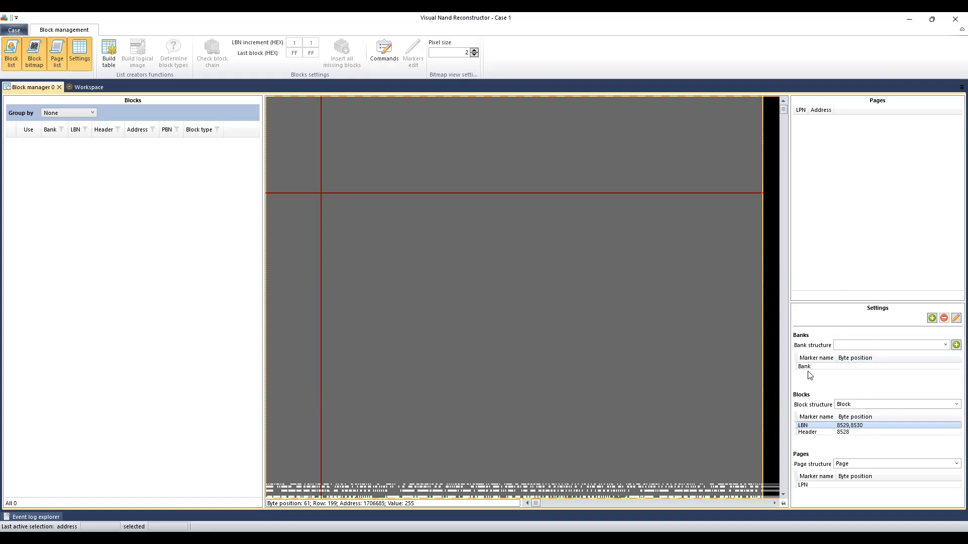
Look at the Test1 and Test2 position parameters of the Markers table element
click(82, 85)
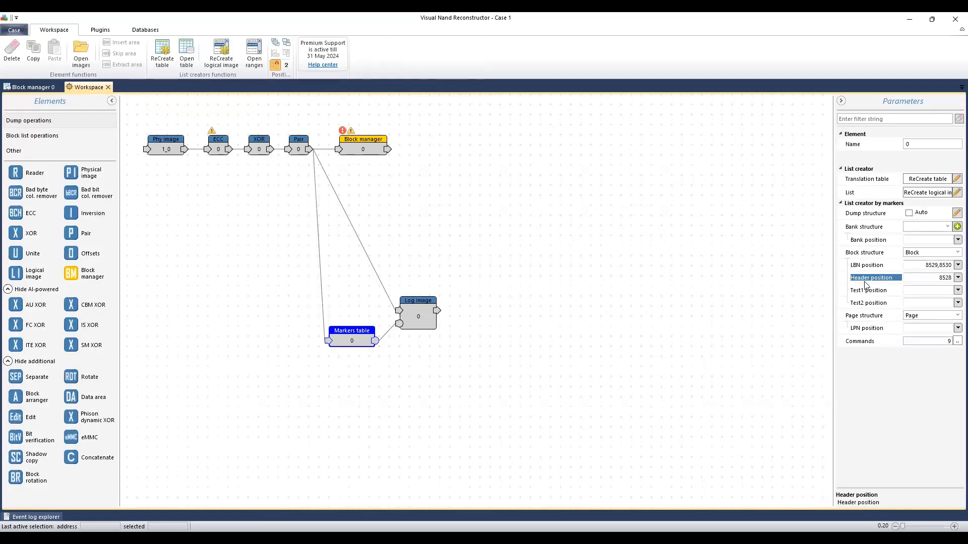
click(927, 291)
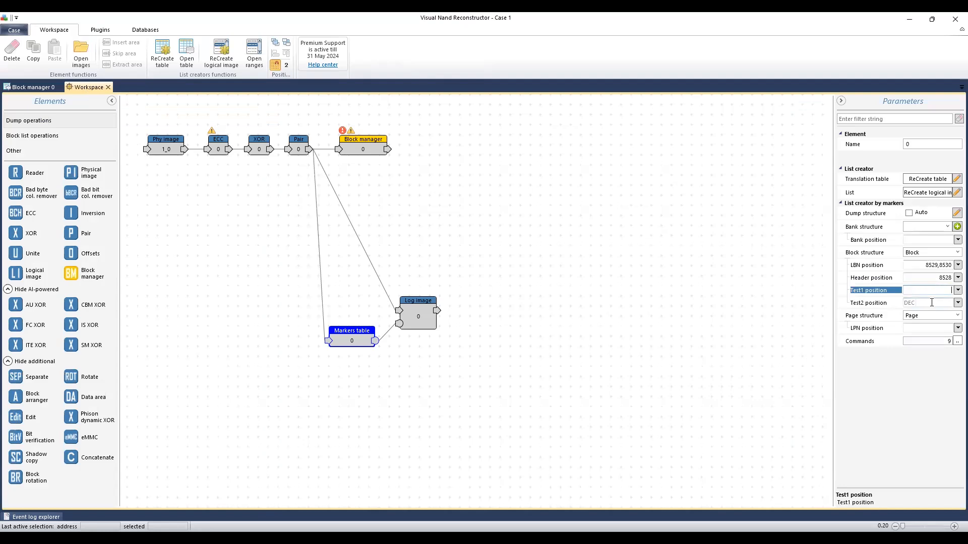
key(Down)
key(Up)
key(Down)
key(Up)
Add a block structure marker named Metadata with byte positions 510,511 in the Block manager
click(31, 88)
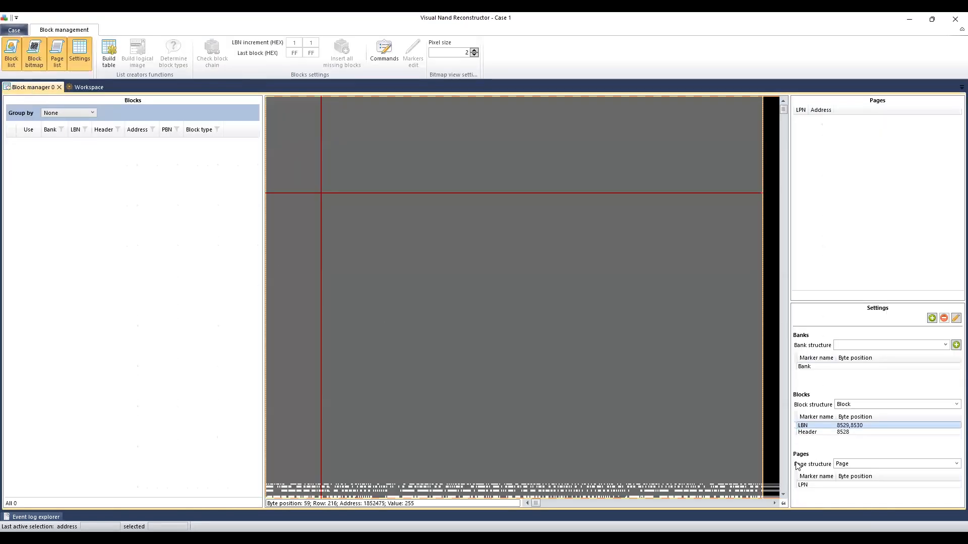
click(932, 319)
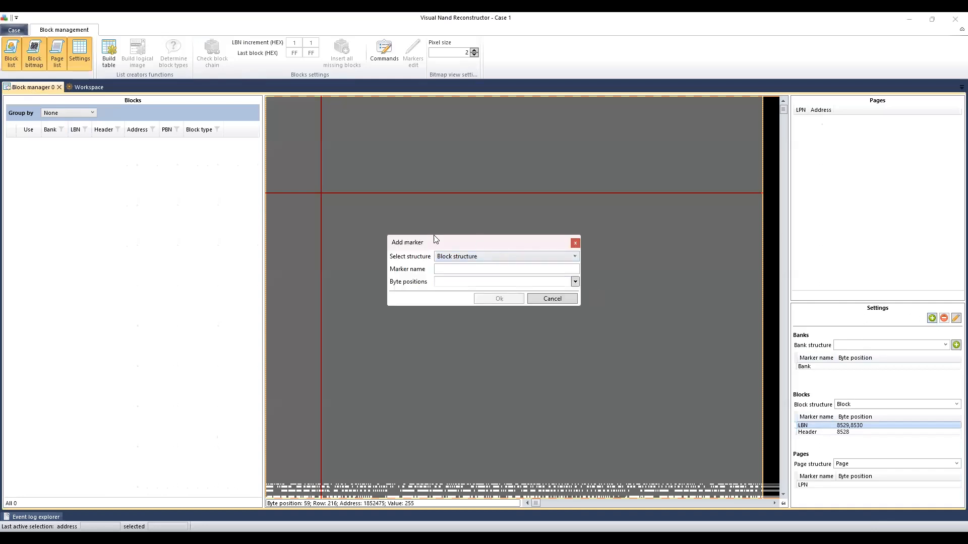
click(438, 250)
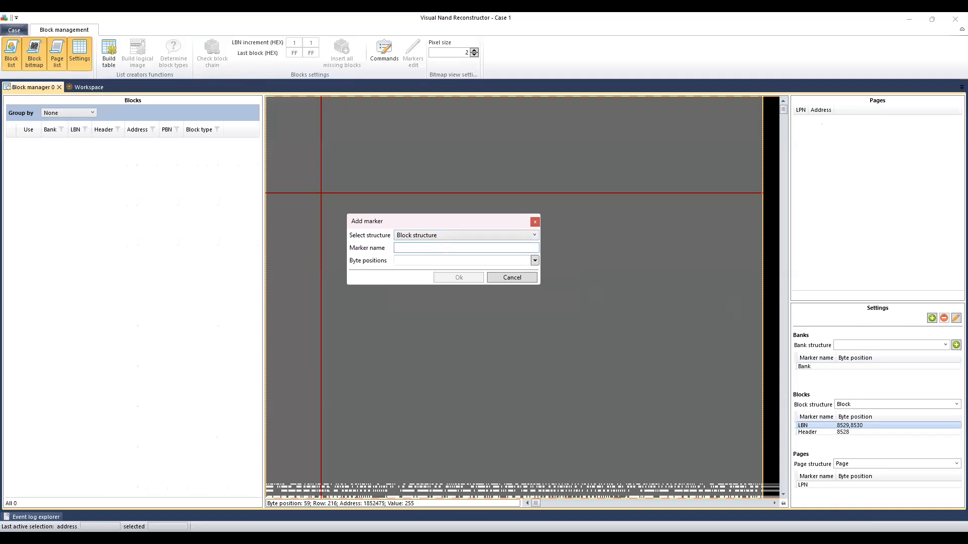
text(Metadata)
click(492, 260)
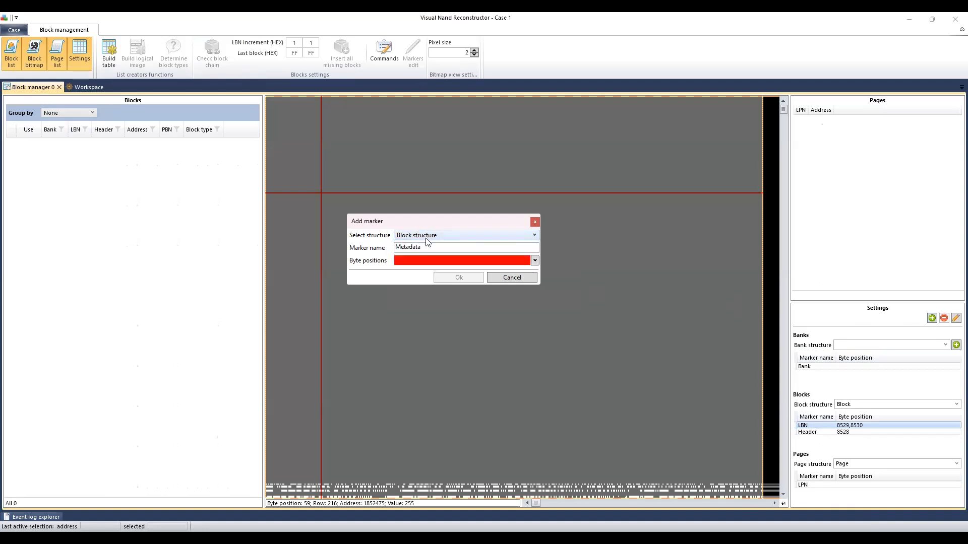
click(441, 261)
text(510,511)
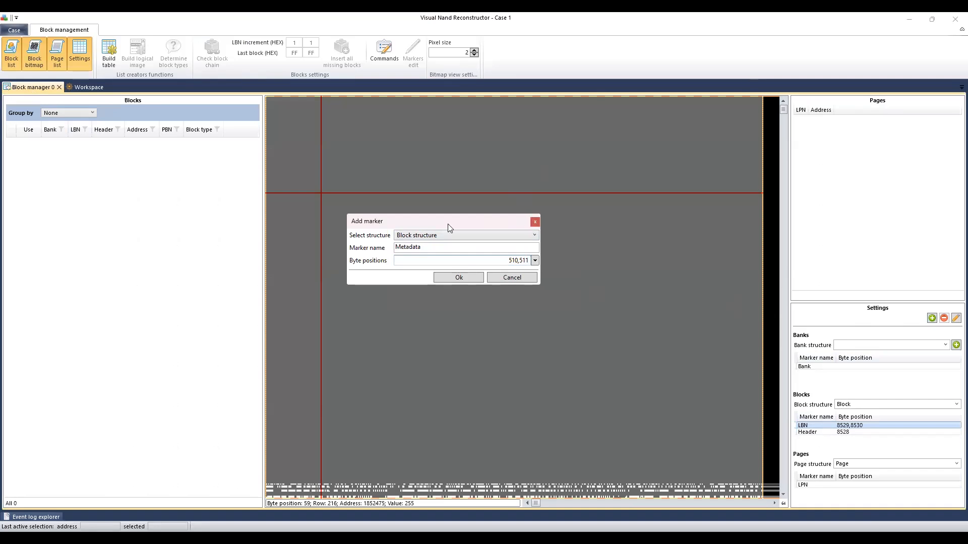
click(459, 277)
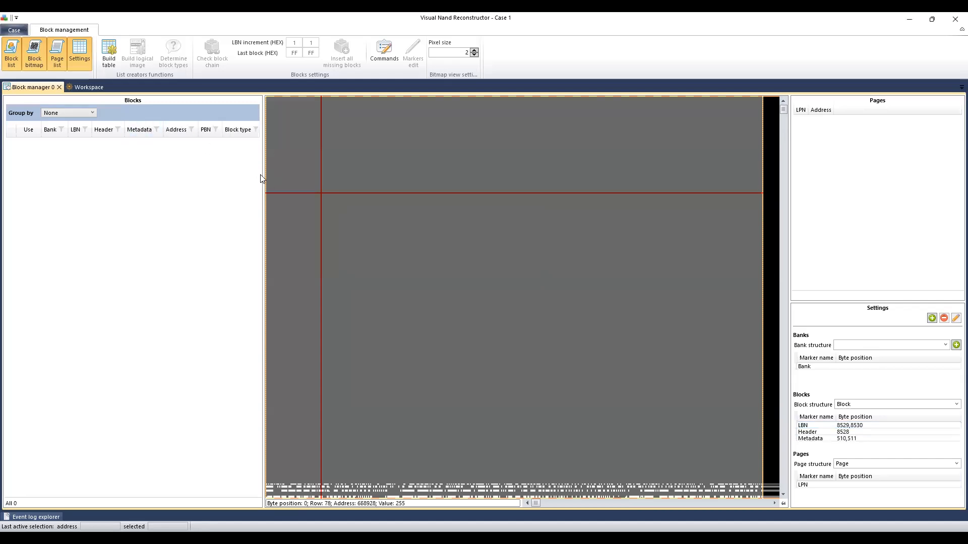
Widen the Blocks list slightly and move its Metadata column to the end, after Block type
mouse_move(262, 174)
mouse_down()
mouse_move(385, 175)
mouse_move(280, 171)
mouse_up()
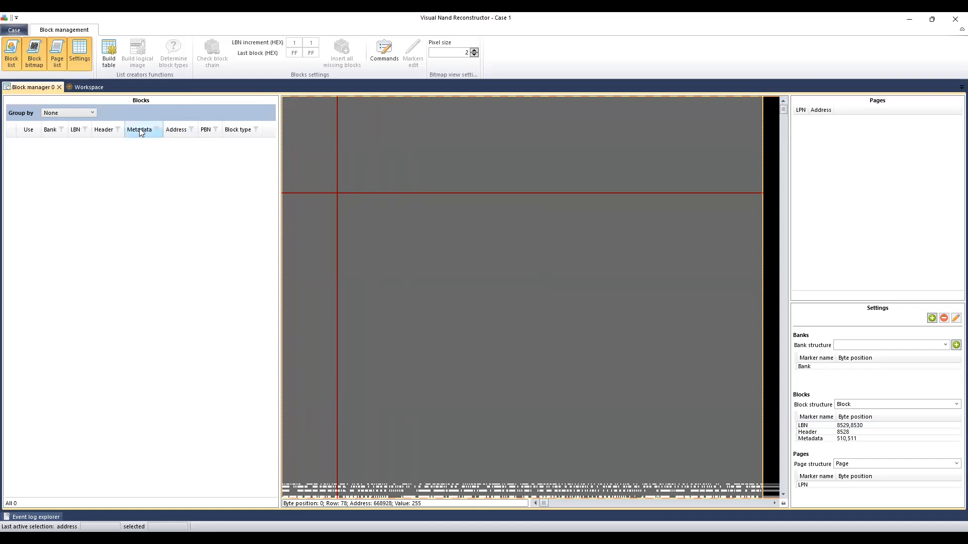
drag(256, 129, 257, 130)
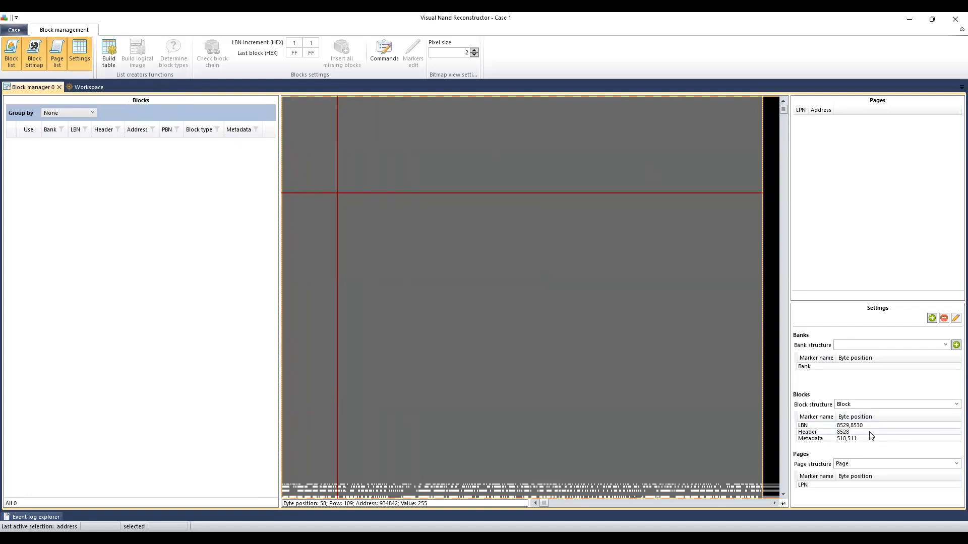
Start building the block table with statistics calculated to determine the block types
click(107, 52)
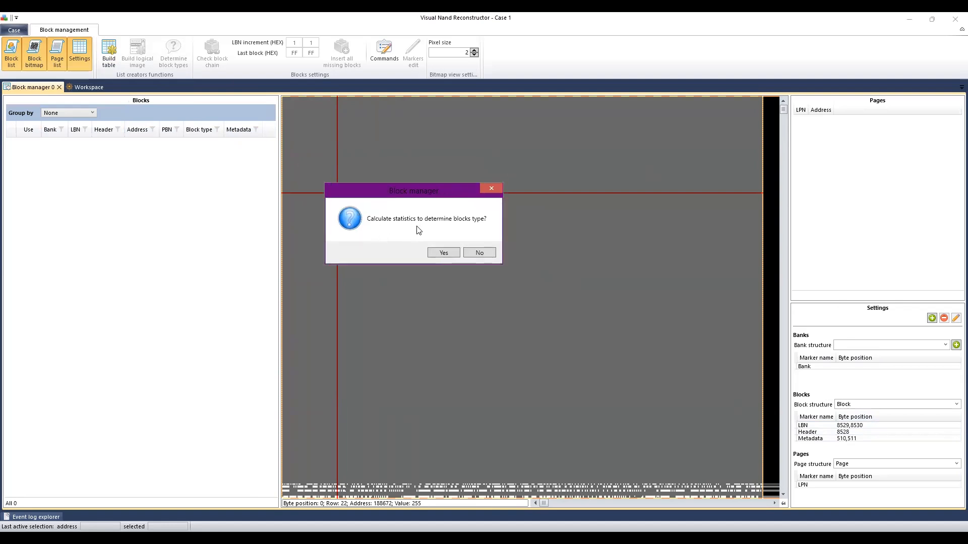
click(444, 252)
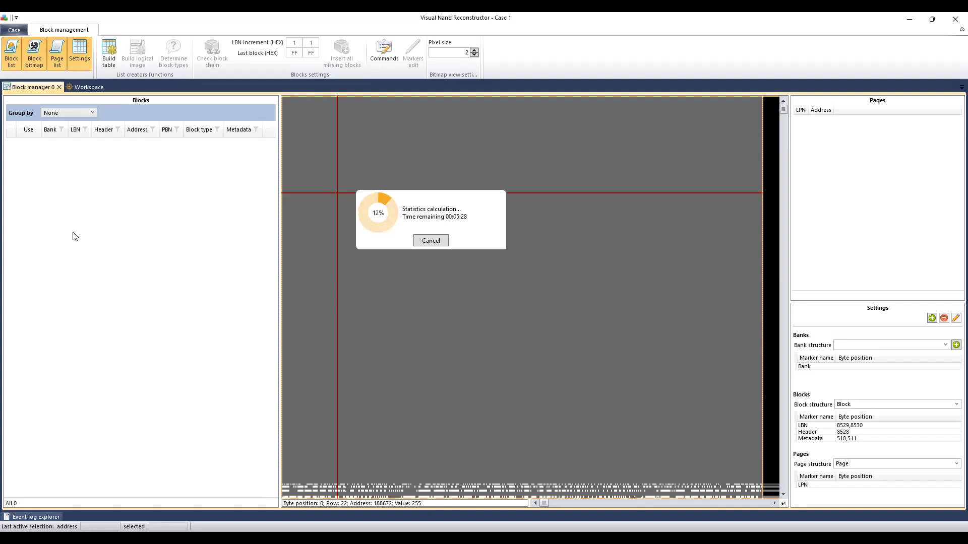
Cancel the running statistics calculation and confirm the cancellation
drag(429, 202, 187, 212)
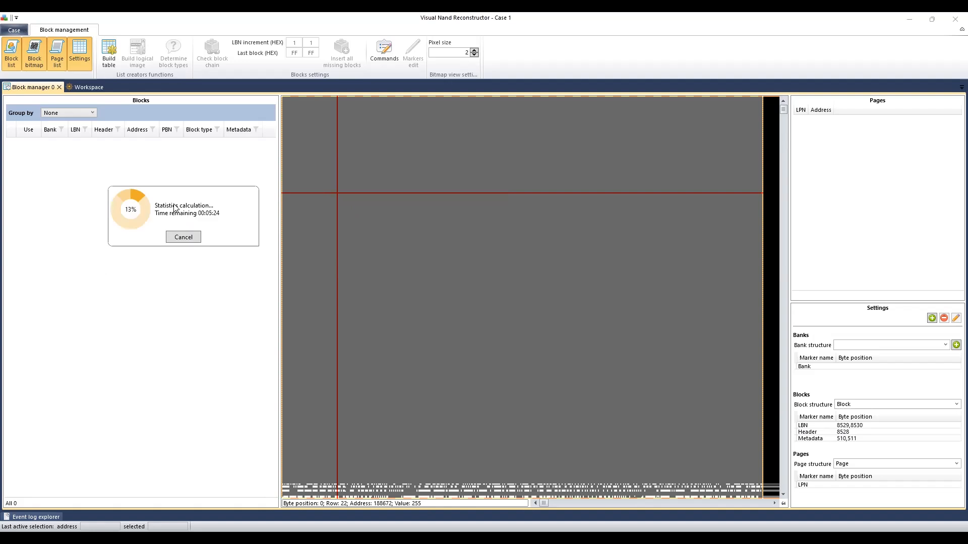
click(300, 253)
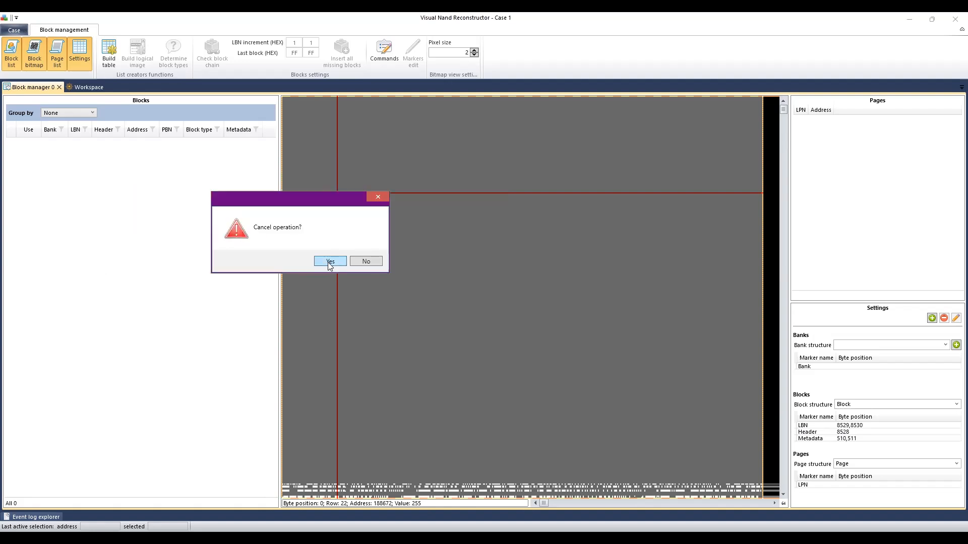
click(330, 262)
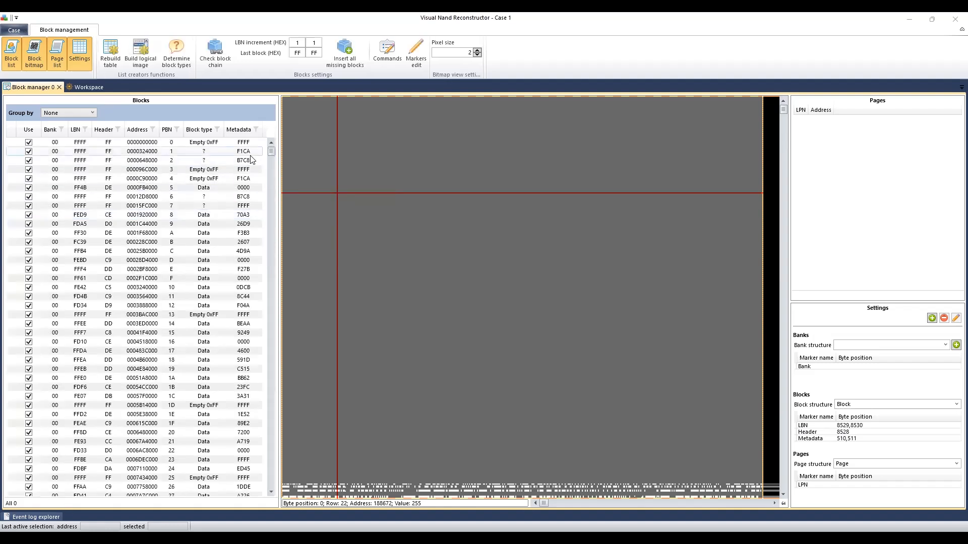
Look through the first rows of the Blocks list, including the LBN, Header, Block type and Metadata columns
mouse_move(273, 151)
mouse_down()
mouse_move(265, 281)
mouse_move(271, 165)
mouse_up()
right_click(265, 169)
click(271, 167)
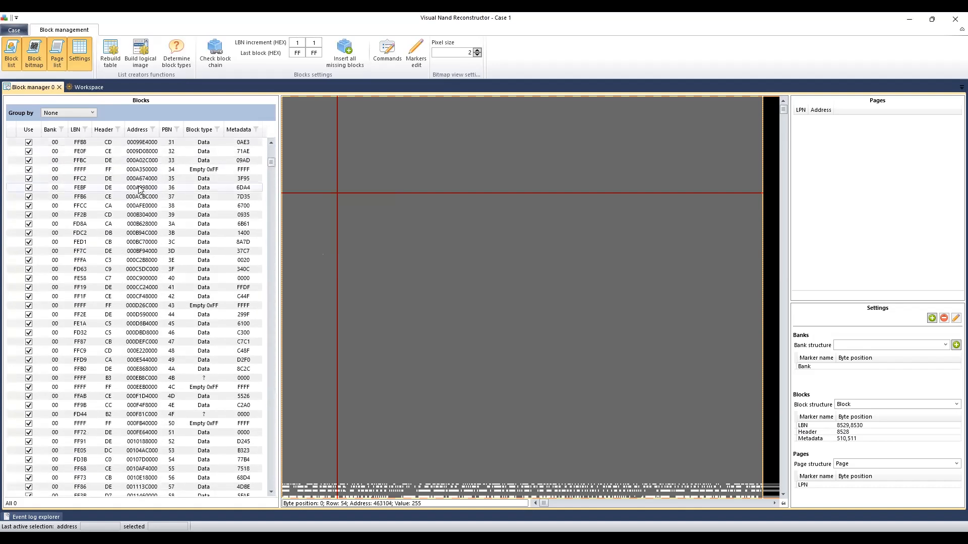
drag(270, 161, 270, 147)
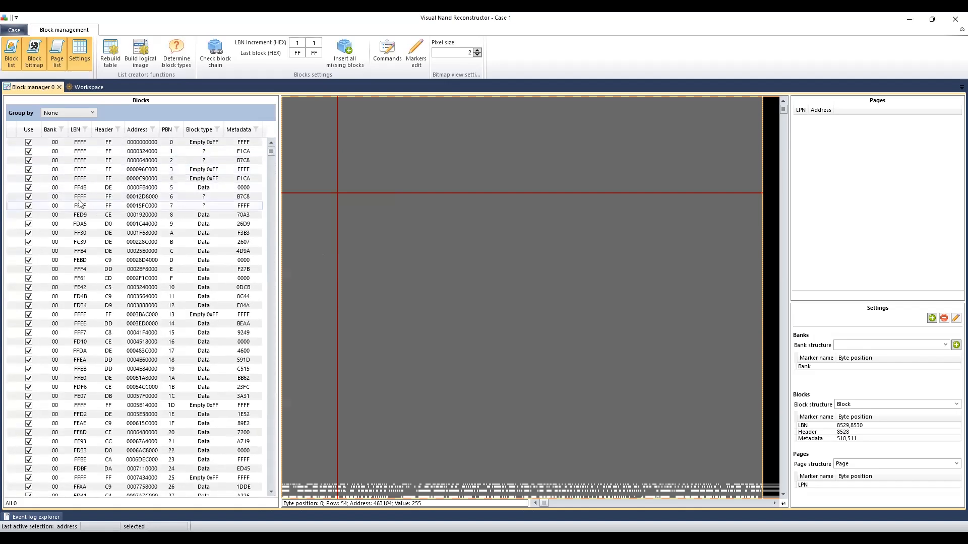
scroll(84, 279, down, 10)
scroll(84, 283, down, 3)
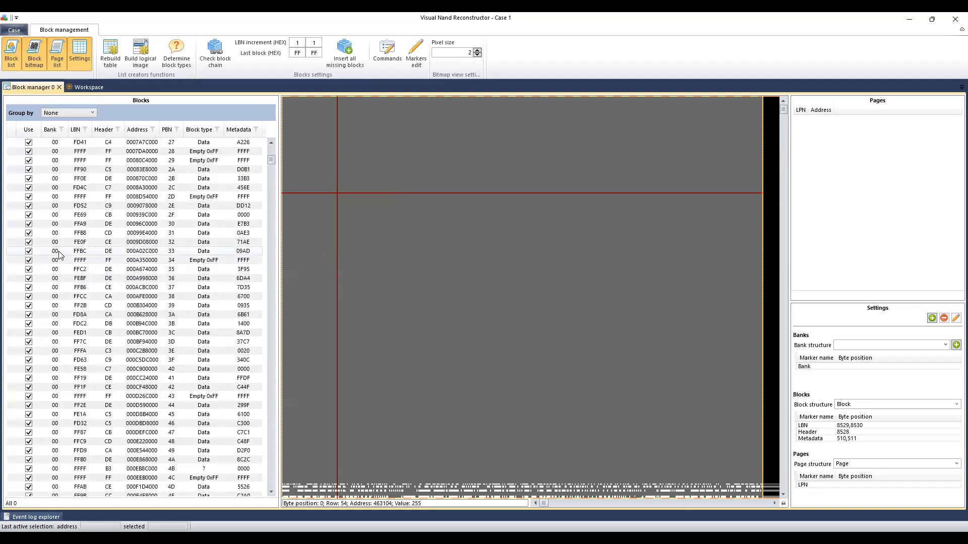
scroll(61, 247, down, 1)
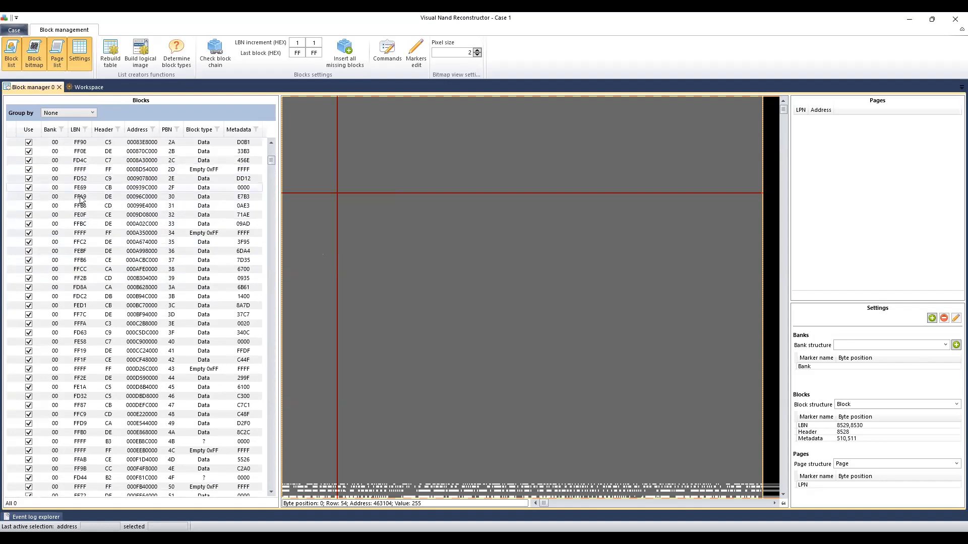
View the bitmaps and page lists of the blocks with PBN 2F and 30
click(80, 189)
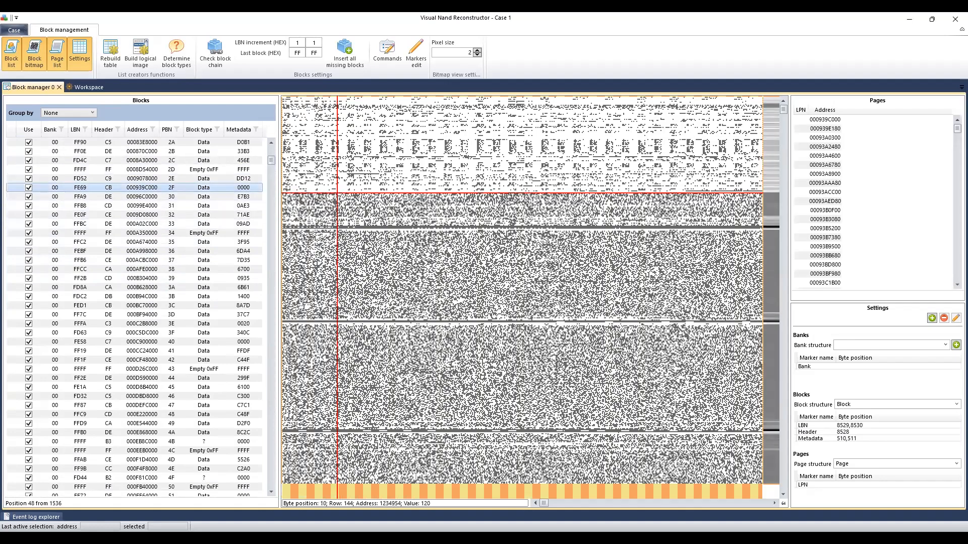
click(75, 199)
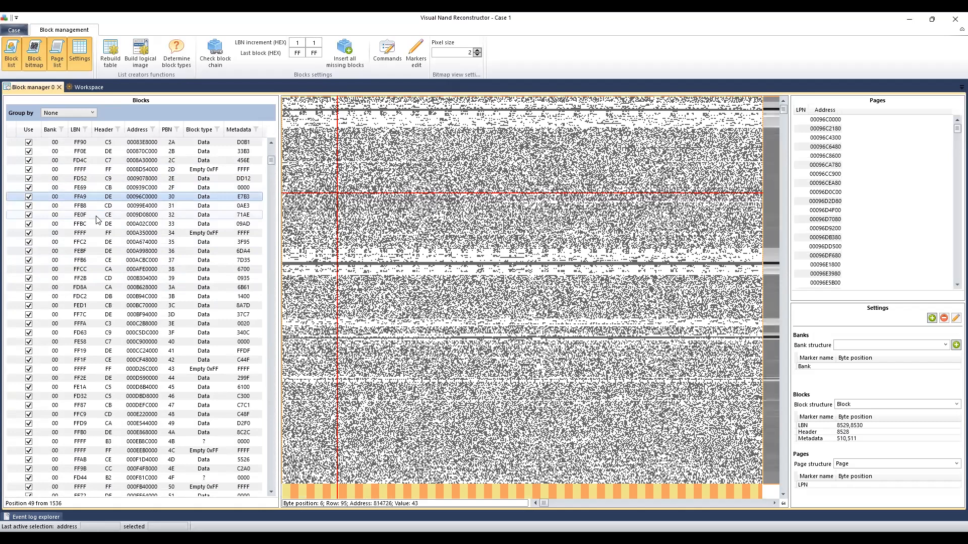
scroll(67, 246, up, 2)
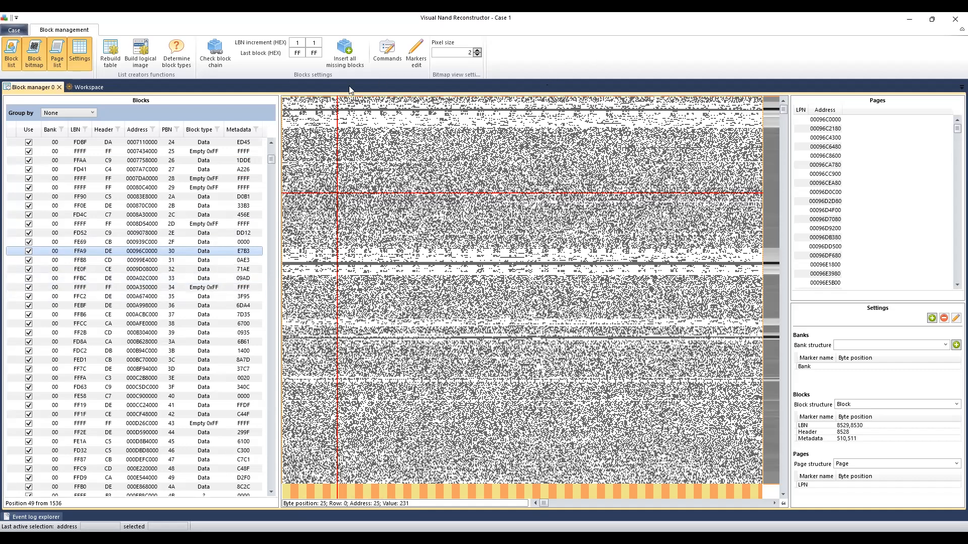
Check the list of marker commands in the Block manager, close it and look over the LBN values
click(374, 54)
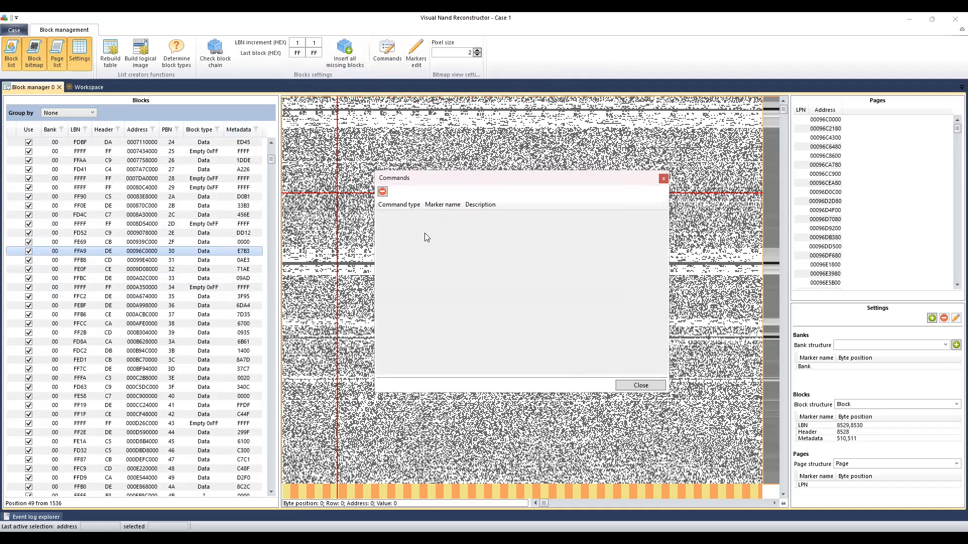
click(663, 179)
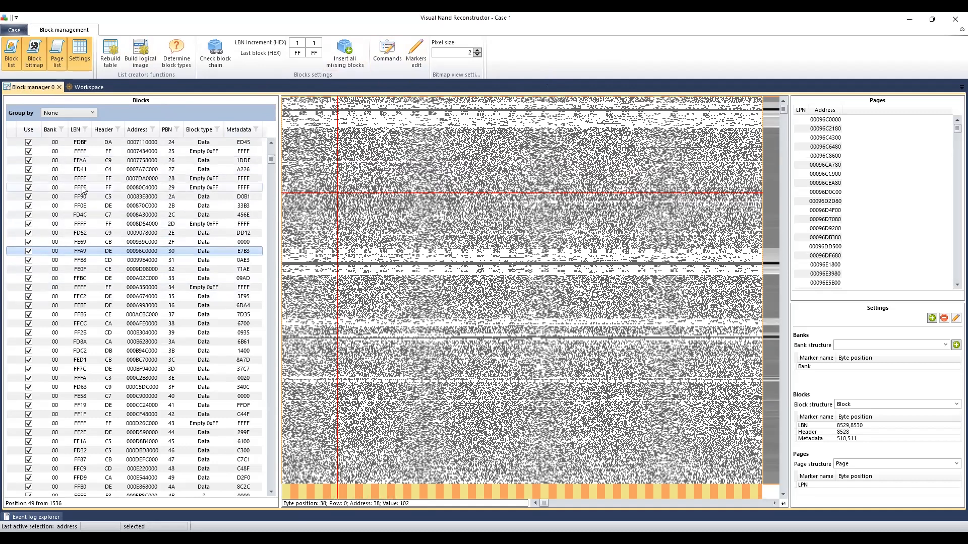
scroll(83, 192, down, 3)
scroll(84, 226, up, 2)
scroll(84, 226, up, 2)
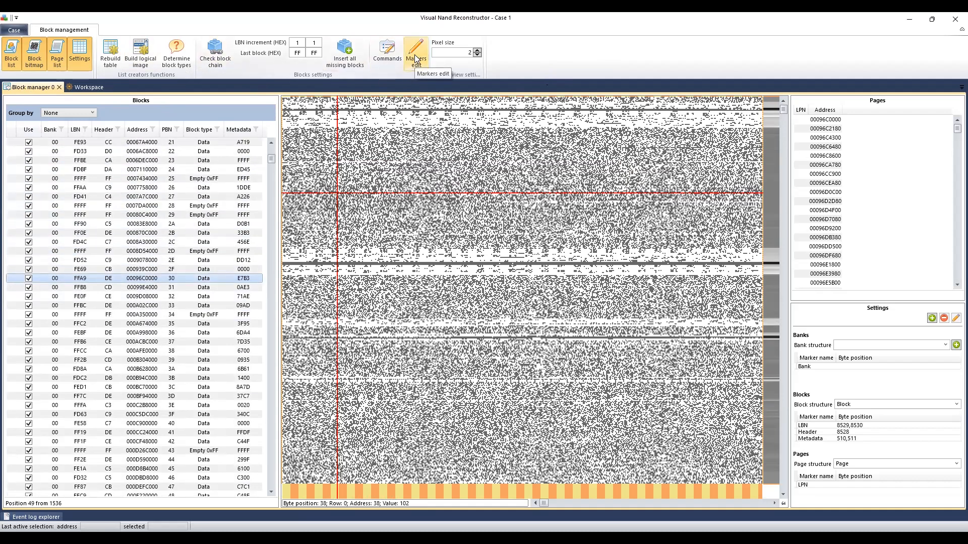
click(417, 61)
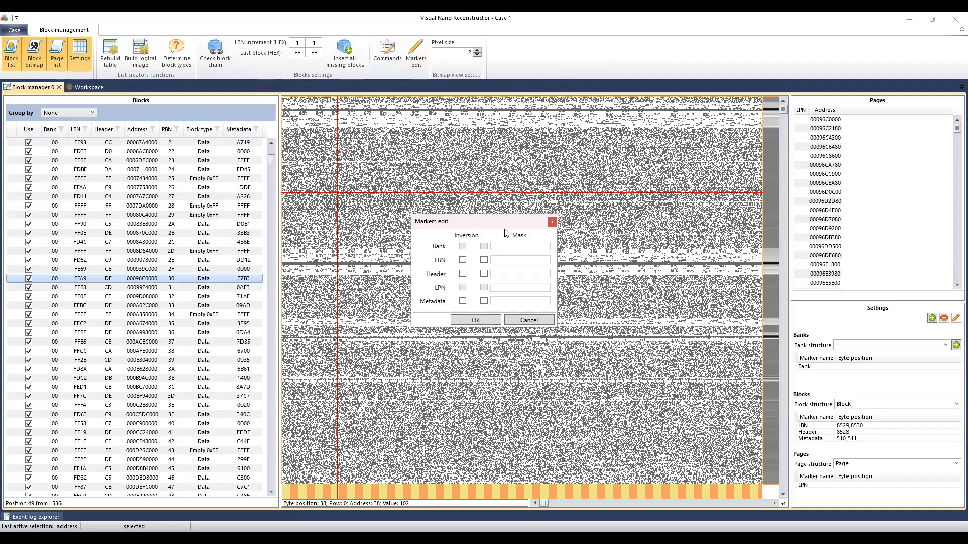
drag(491, 219, 449, 185)
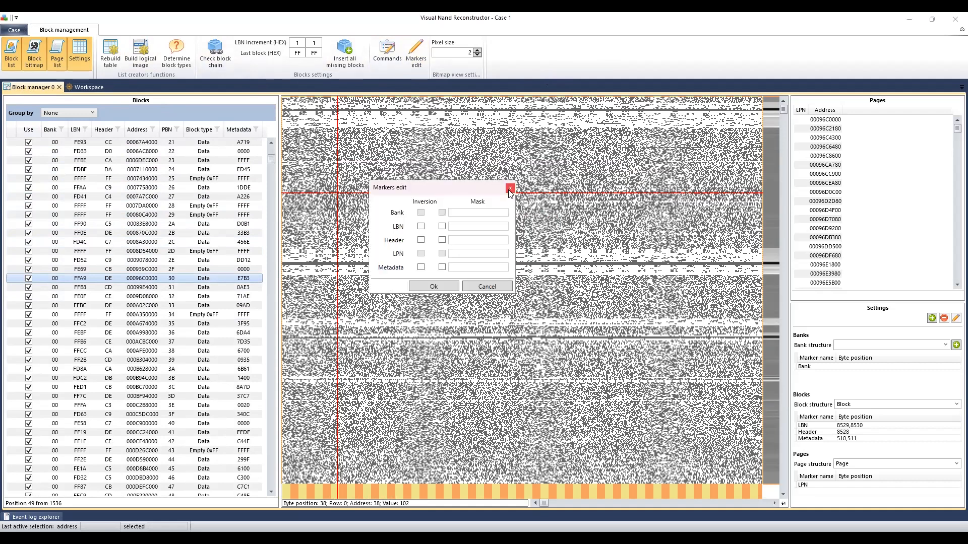
click(510, 189)
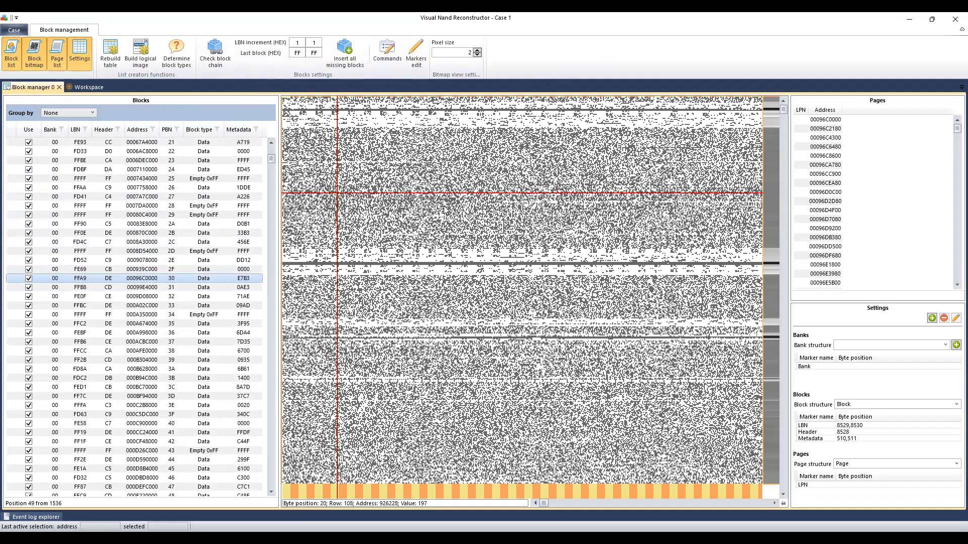
Apply inversion to the LBN and Header markers through Markers edit
click(416, 56)
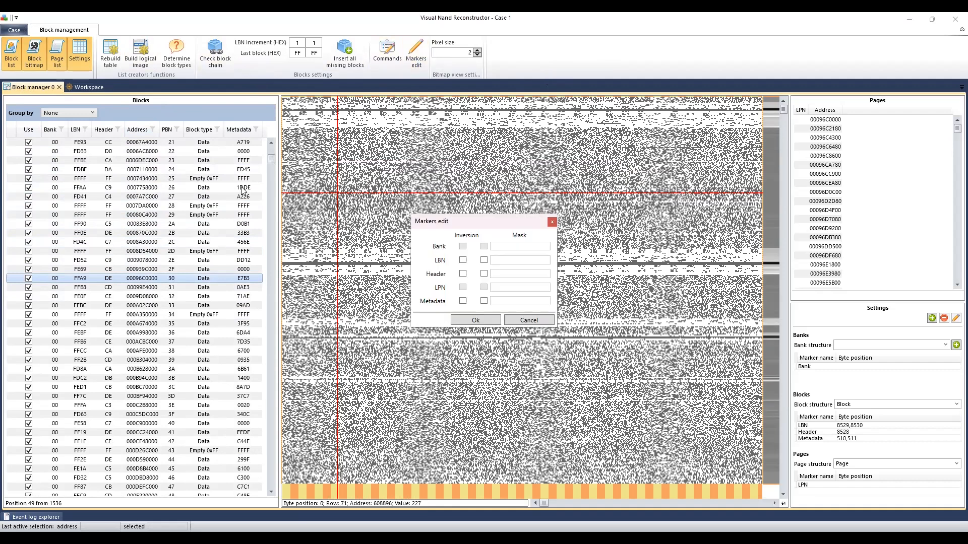
click(462, 260)
click(463, 274)
click(468, 322)
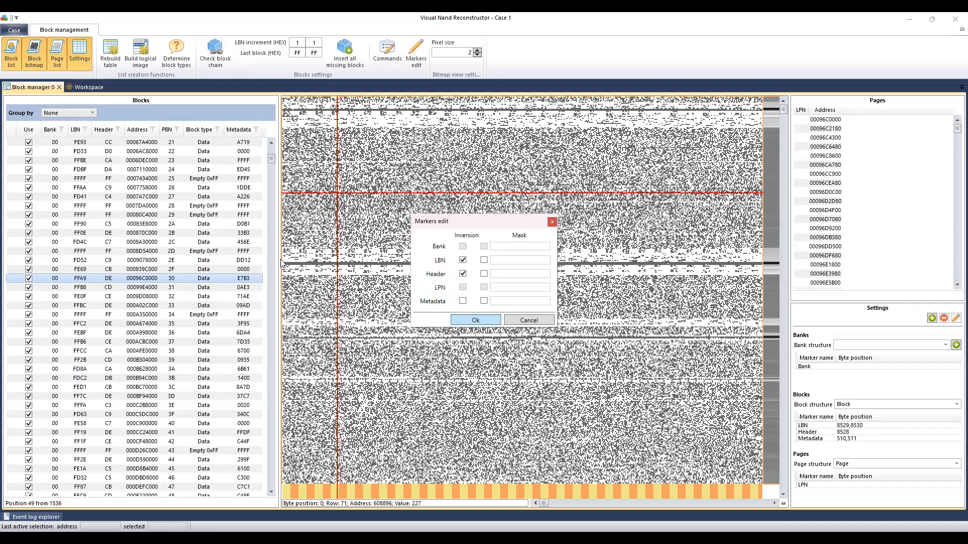
Examine the inverted LBN and Header values throughout the first part of the Blocks list
click(86, 235)
scroll(85, 242, up, 11)
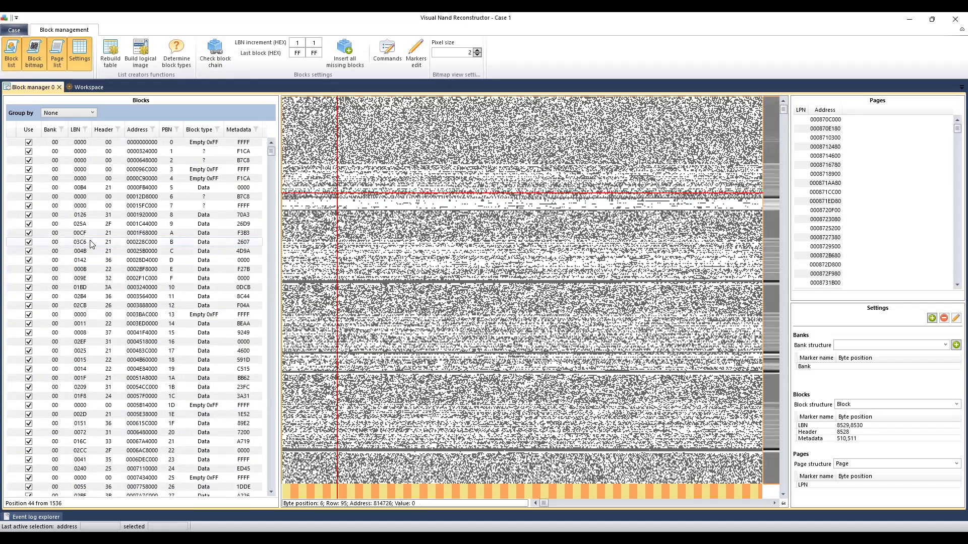
scroll(91, 247, down, 11)
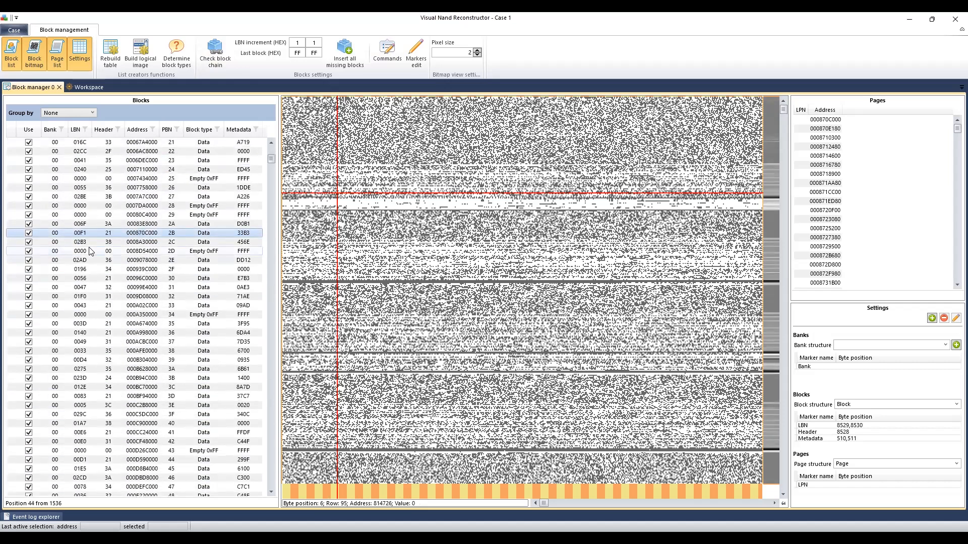
scroll(99, 257, down, 7)
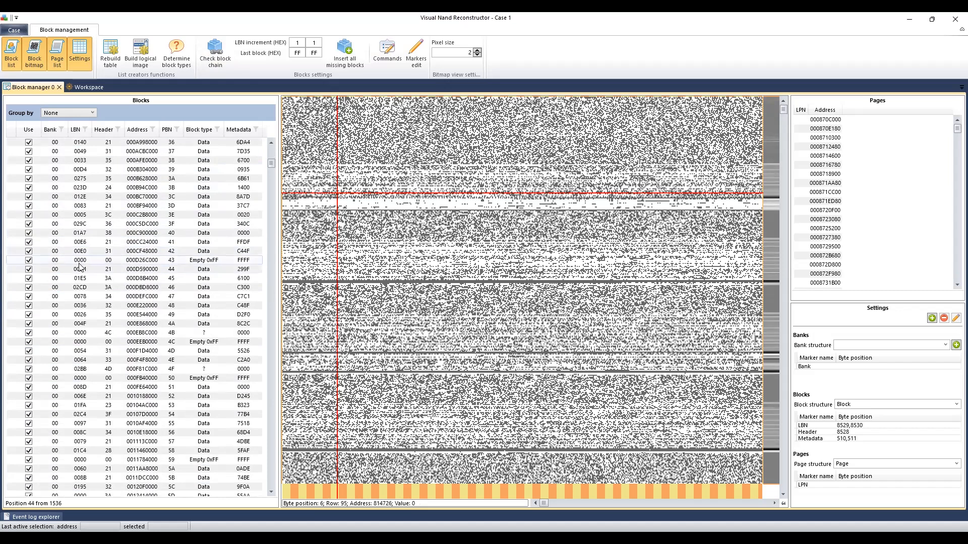
scroll(84, 277, down, 8)
scroll(96, 289, up, 8)
scroll(101, 284, up, 11)
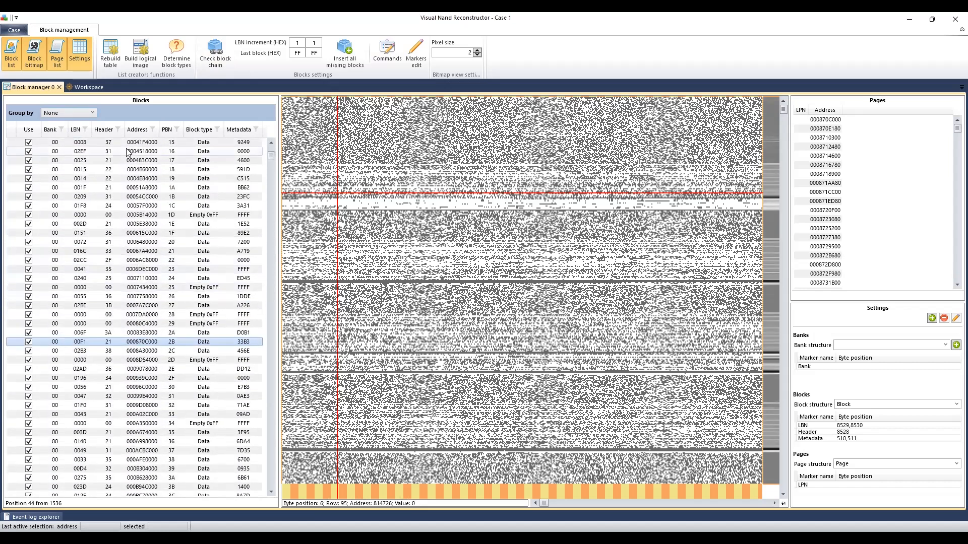
scroll(153, 196, up, 4)
scroll(155, 196, up, 3)
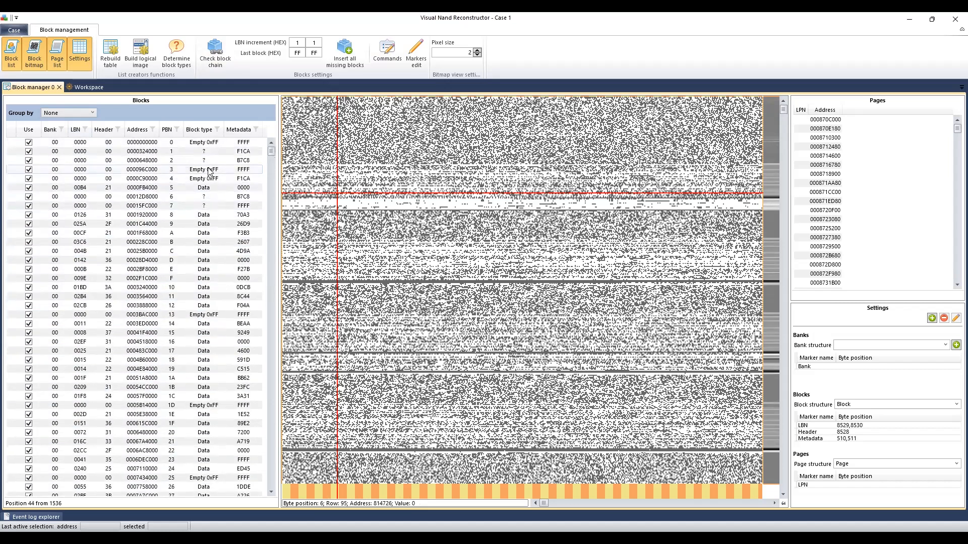
Compare the bitmaps of the blocks with PBN 0, 2 and 3 against their Metadata values
click(204, 143)
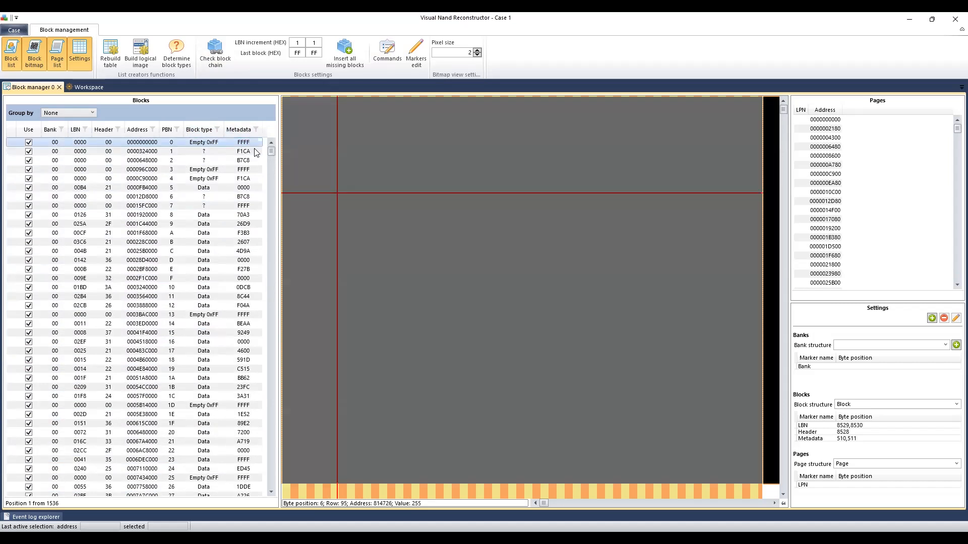
click(244, 160)
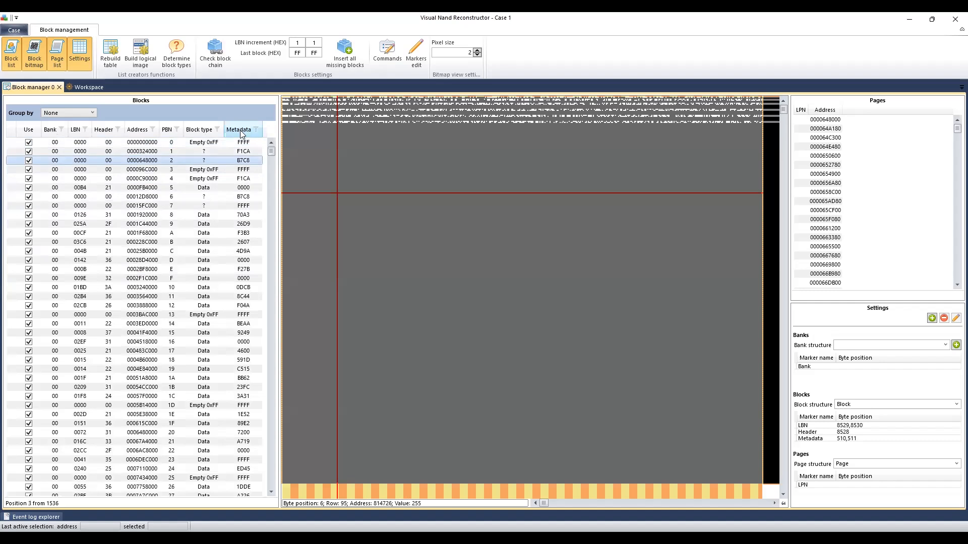
click(244, 169)
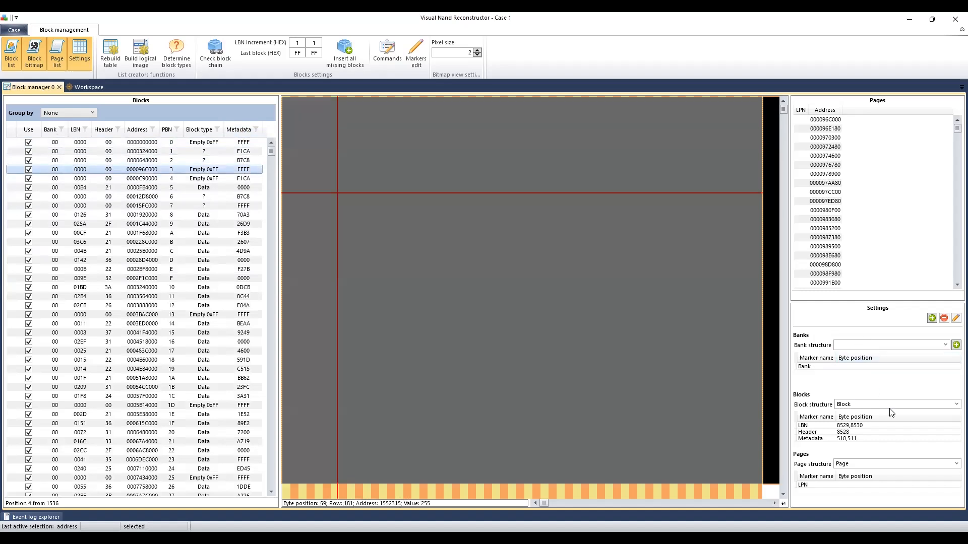
click(931, 318)
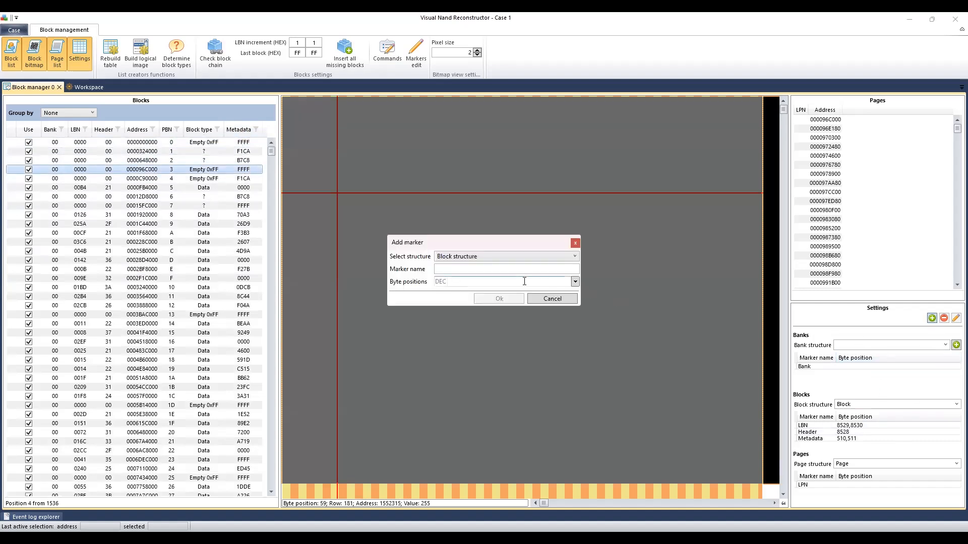
drag(548, 244, 542, 268)
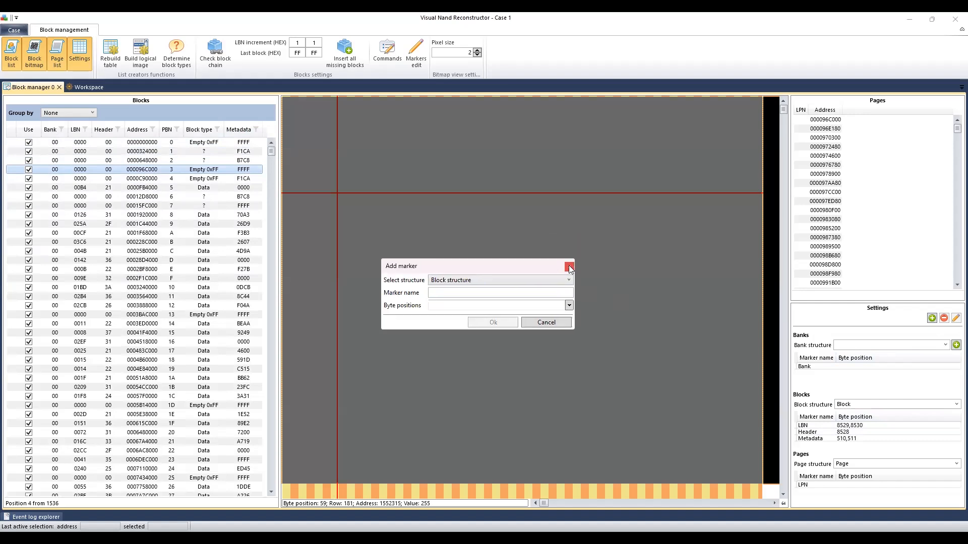
click(569, 267)
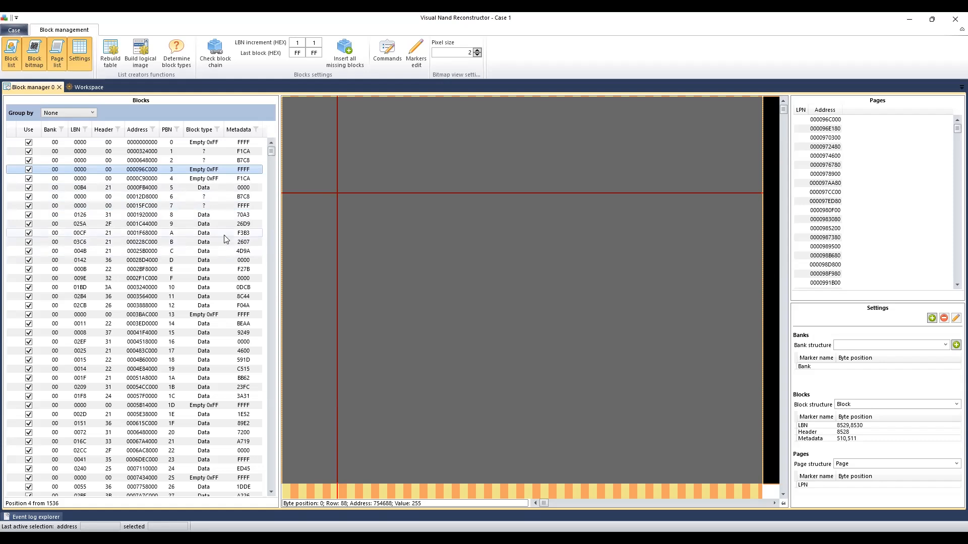
Inspect the bitmaps of the blocks from PBN 0 to 7 one by one and compare them with their block types
click(201, 142)
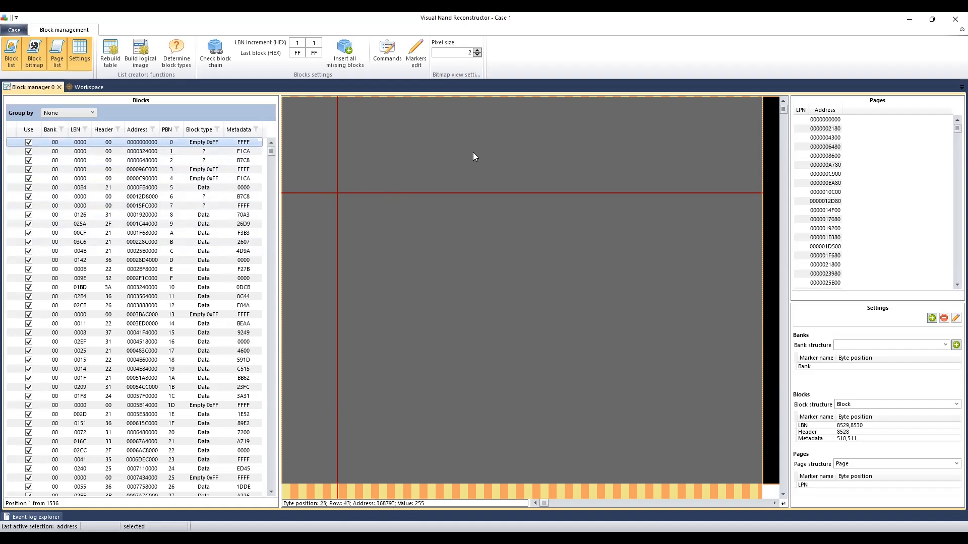
click(203, 151)
click(203, 161)
click(194, 152)
click(201, 162)
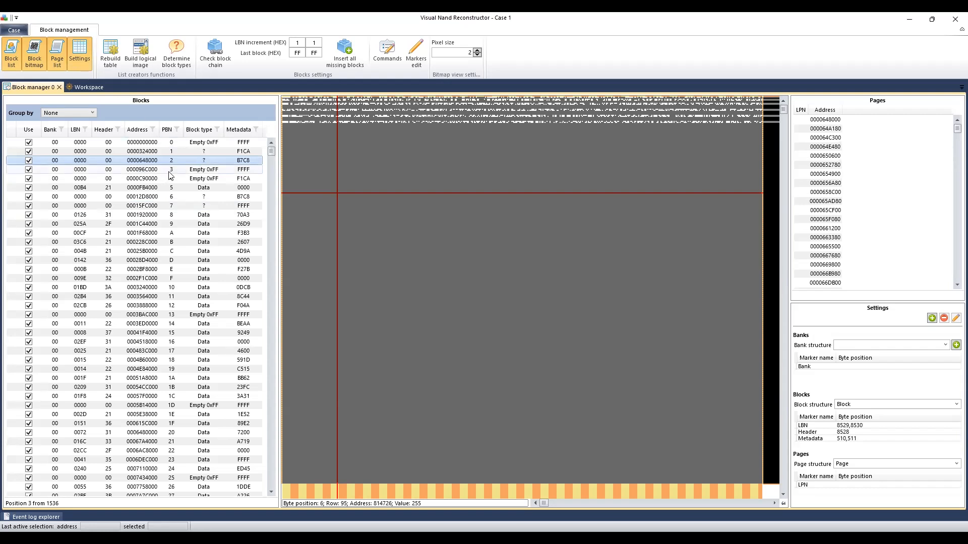
click(204, 171)
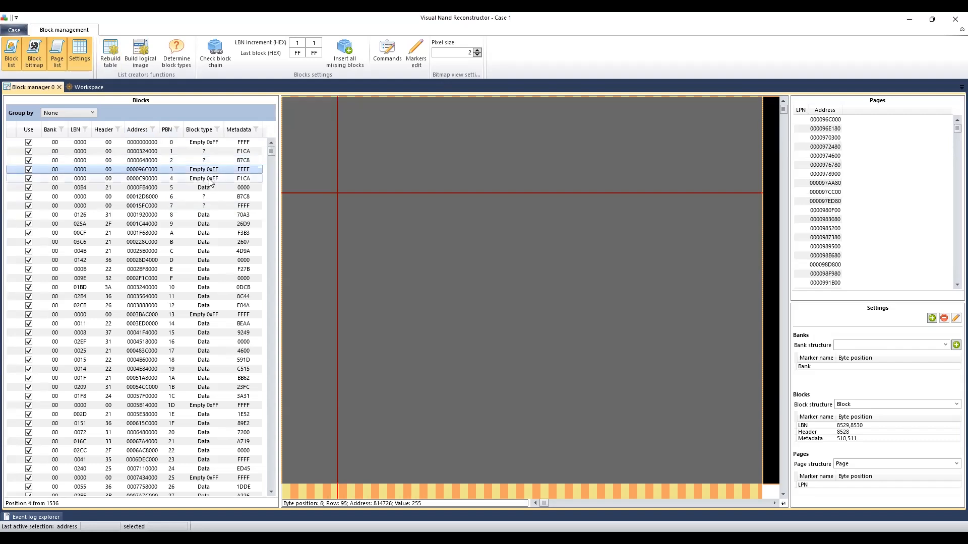
click(205, 179)
key(Down)
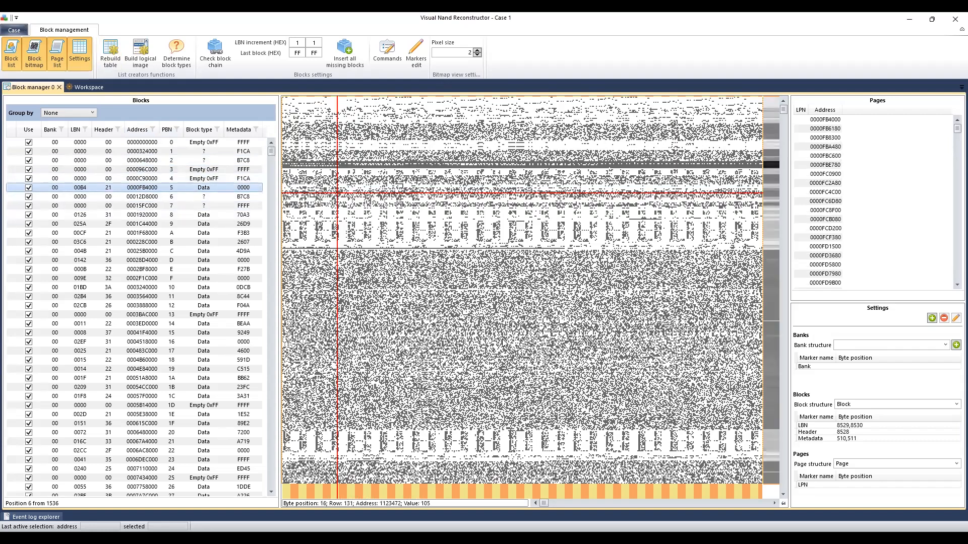
click(209, 197)
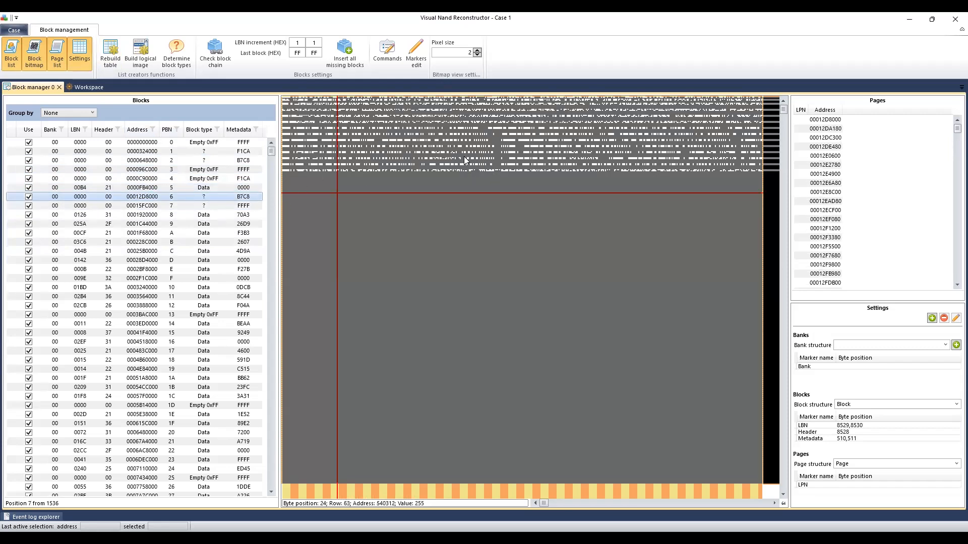
click(211, 206)
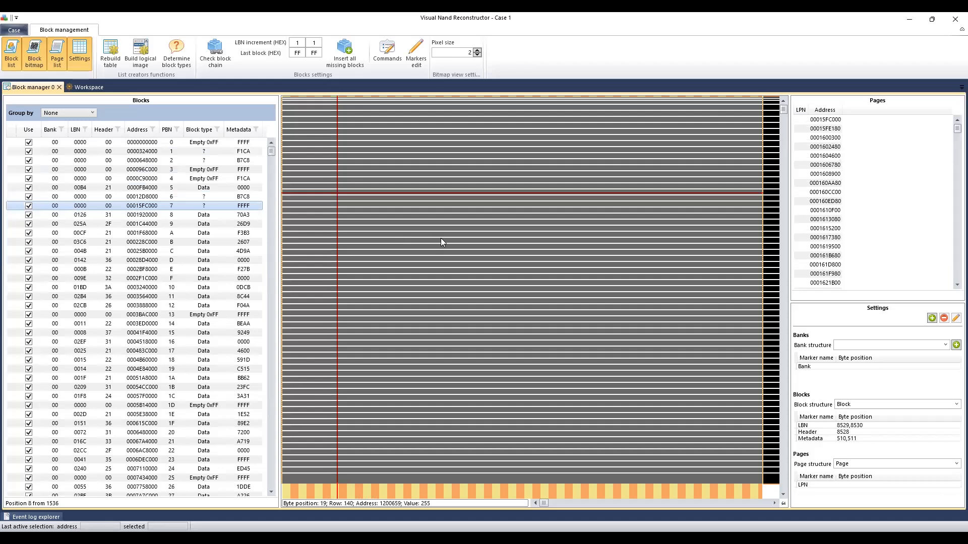
Compare the bitmaps of the blocks with PBN 5, 8, D and 13 against their block types
click(217, 188)
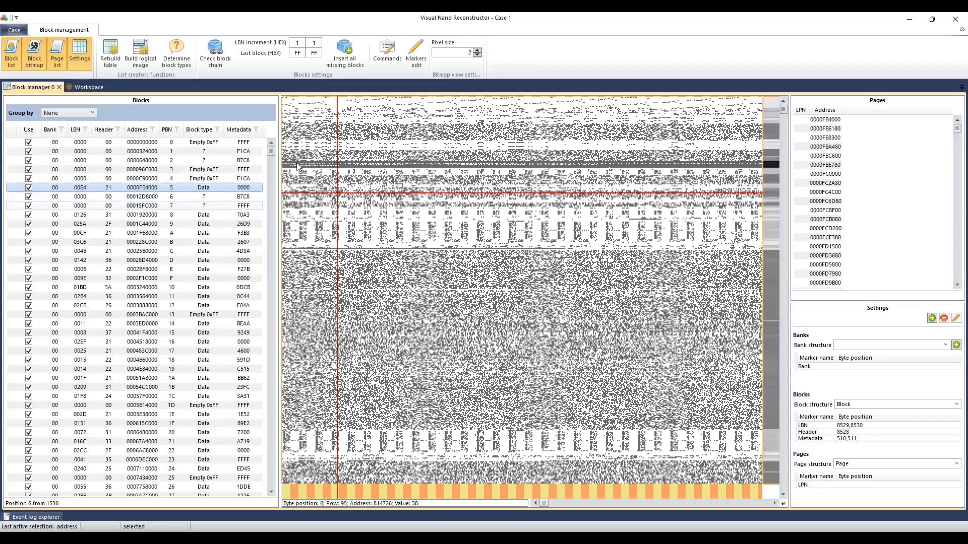
click(211, 216)
scroll(212, 255, down, 3)
scroll(212, 254, up, 2)
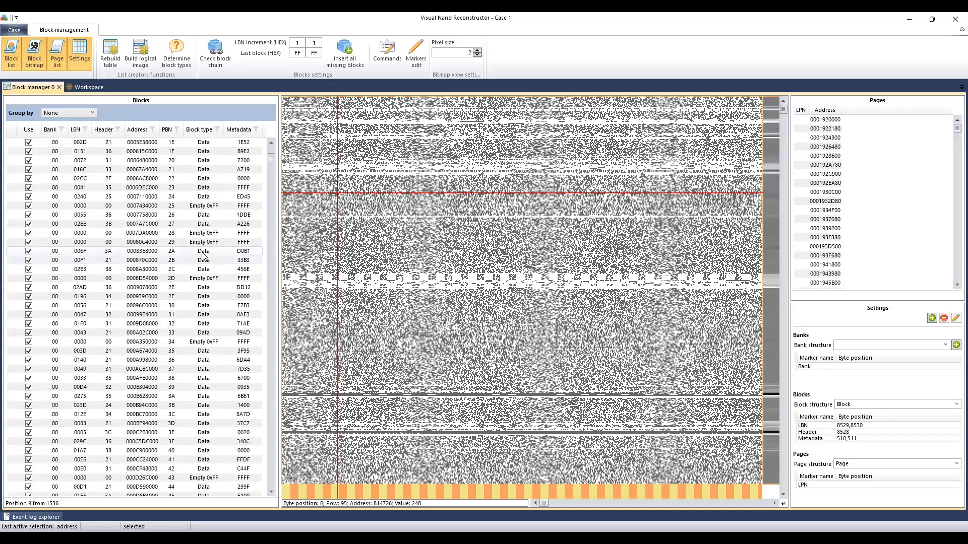
click(208, 290)
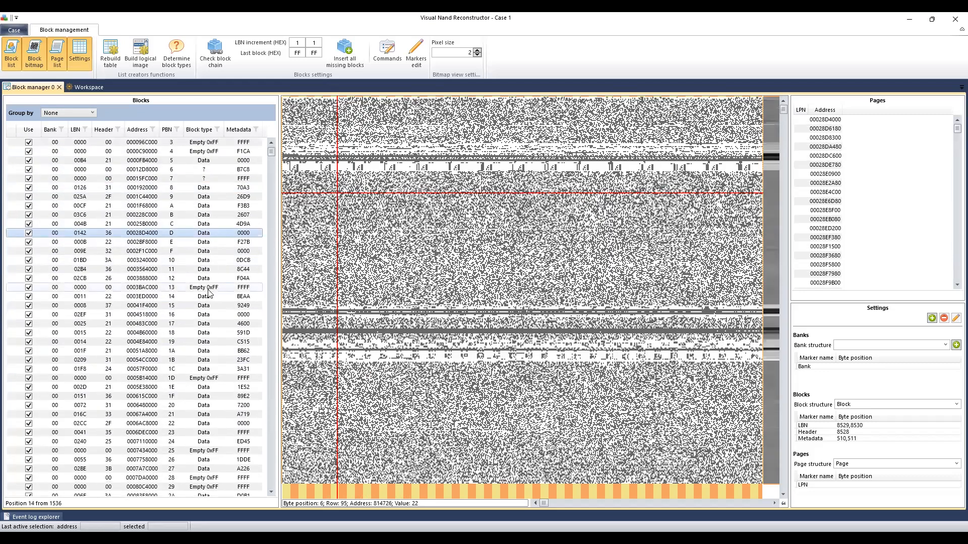
Examine the LBN, Header, Block type and Metadata values throughout the first part of the Blocks list
scroll(451, 237, down, 5)
scroll(140, 300, down, 5)
scroll(140, 301, down, 15)
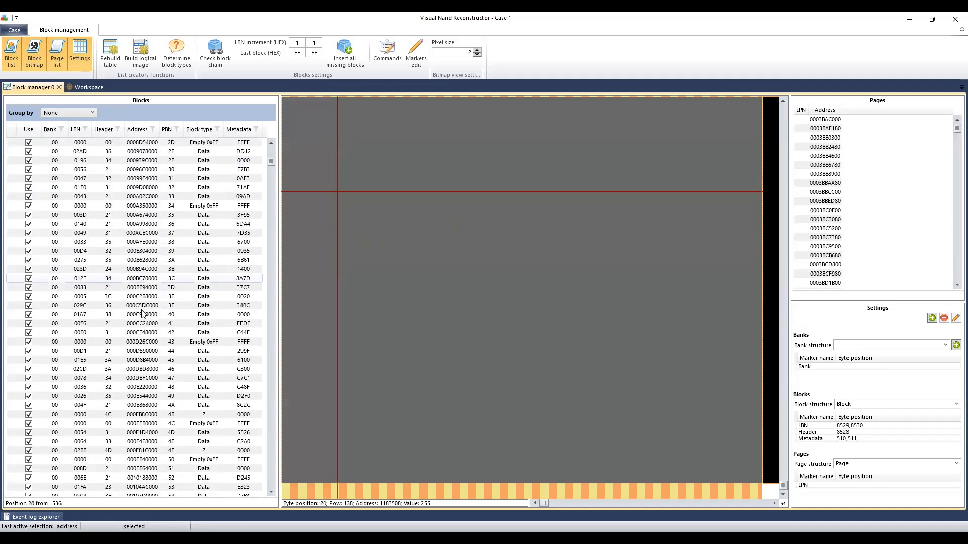
scroll(137, 314, down, 2)
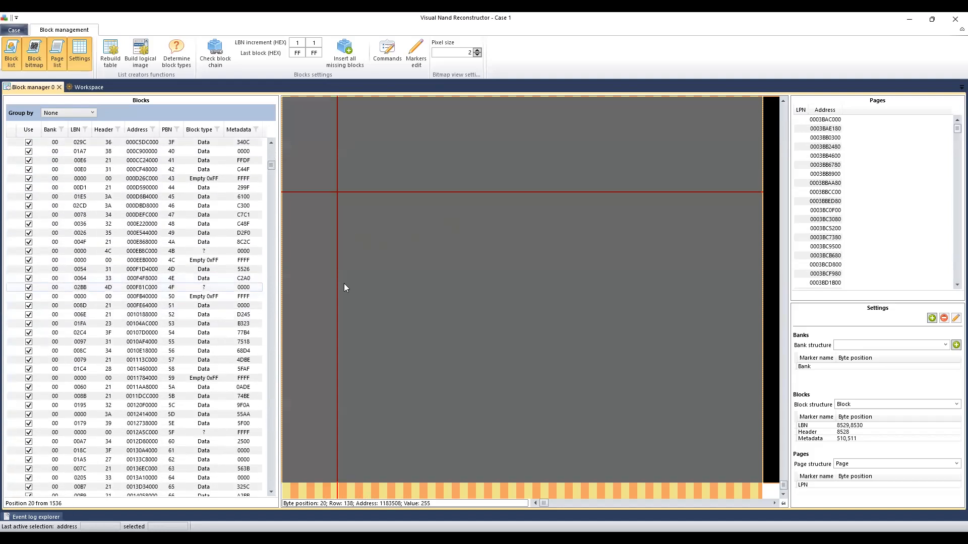
scroll(211, 283, down, 15)
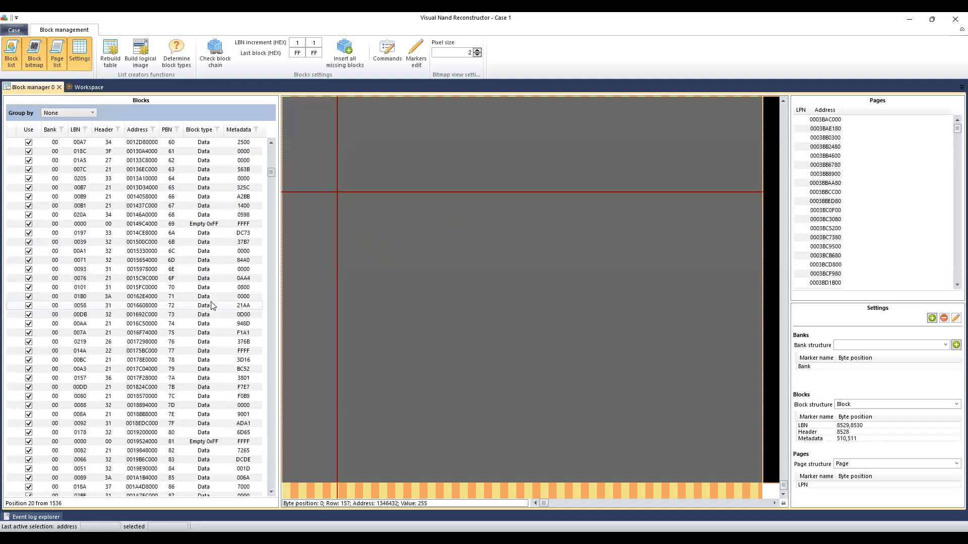
scroll(211, 303, down, 8)
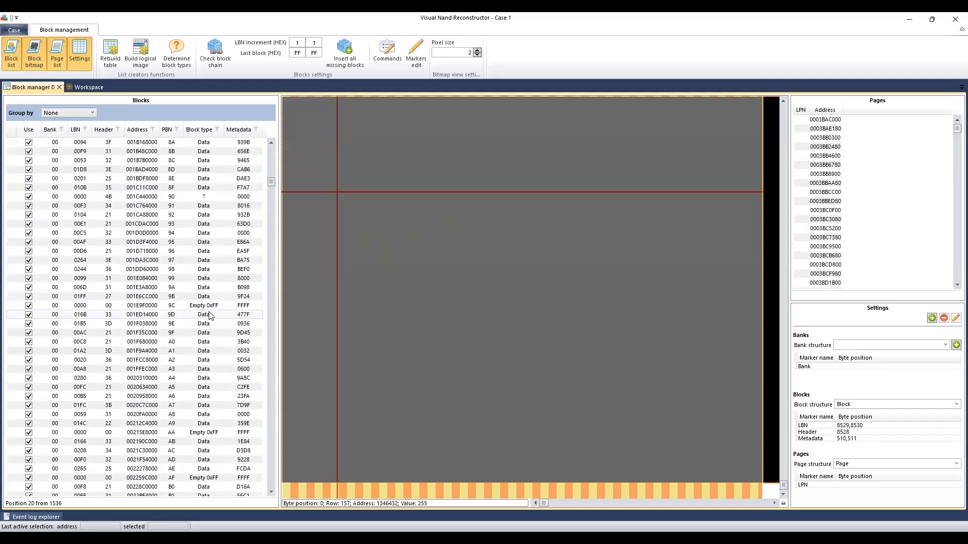
scroll(242, 303, up, 4)
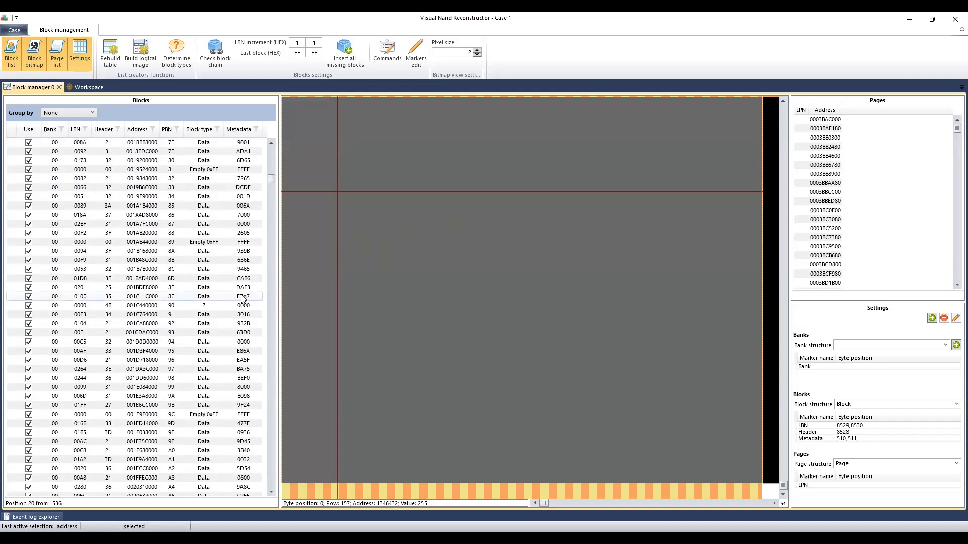
scroll(211, 307, up, 9)
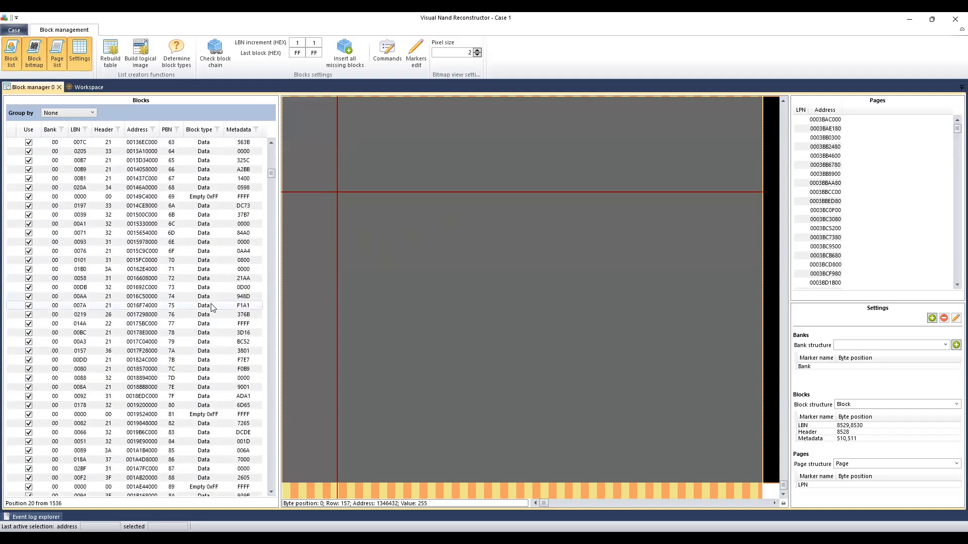
scroll(211, 307, up, 18)
scroll(211, 308, up, 10)
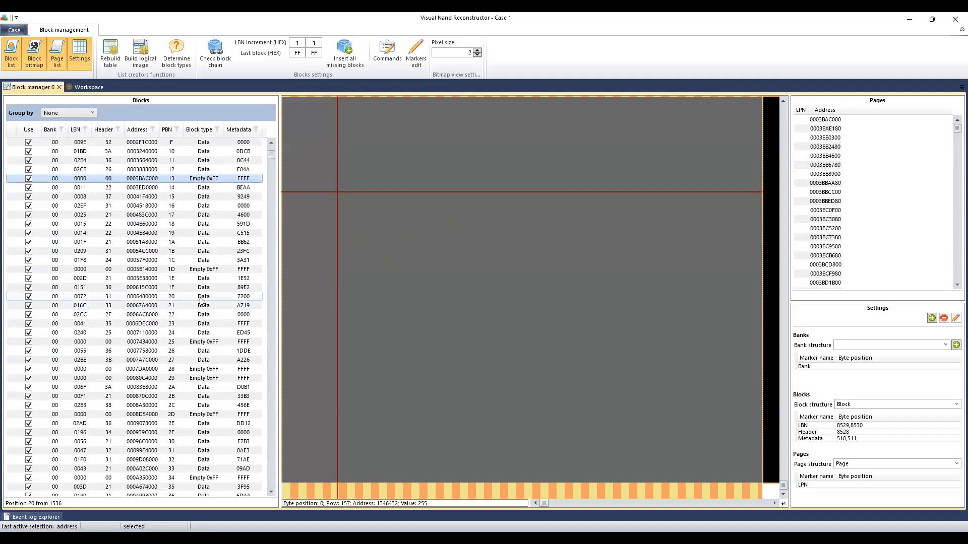
scroll(196, 288, up, 5)
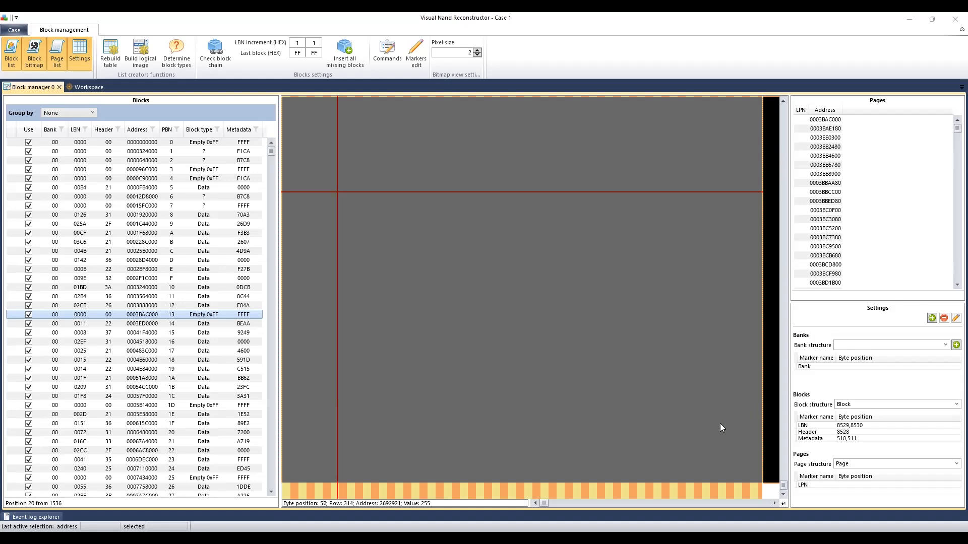
scroll(120, 283, down, 10)
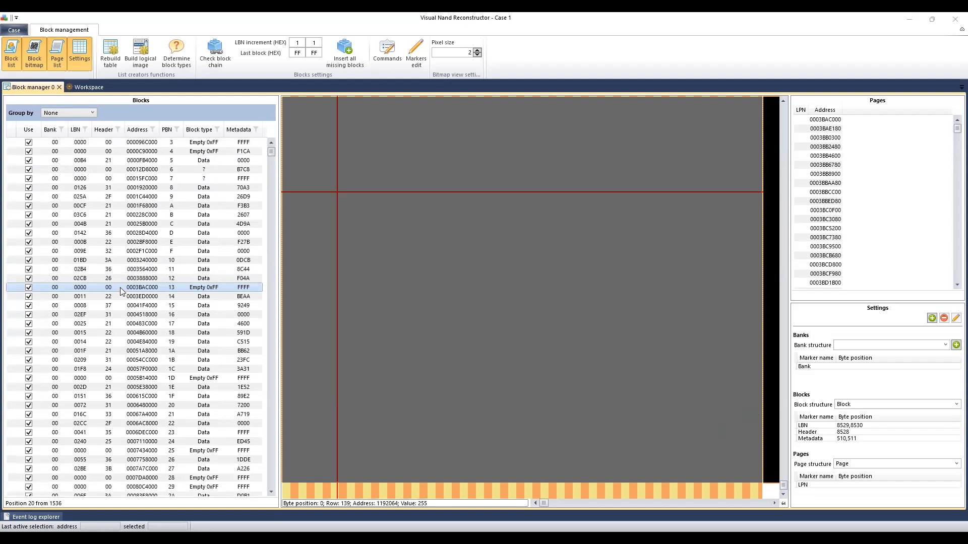
scroll(129, 307, up, 10)
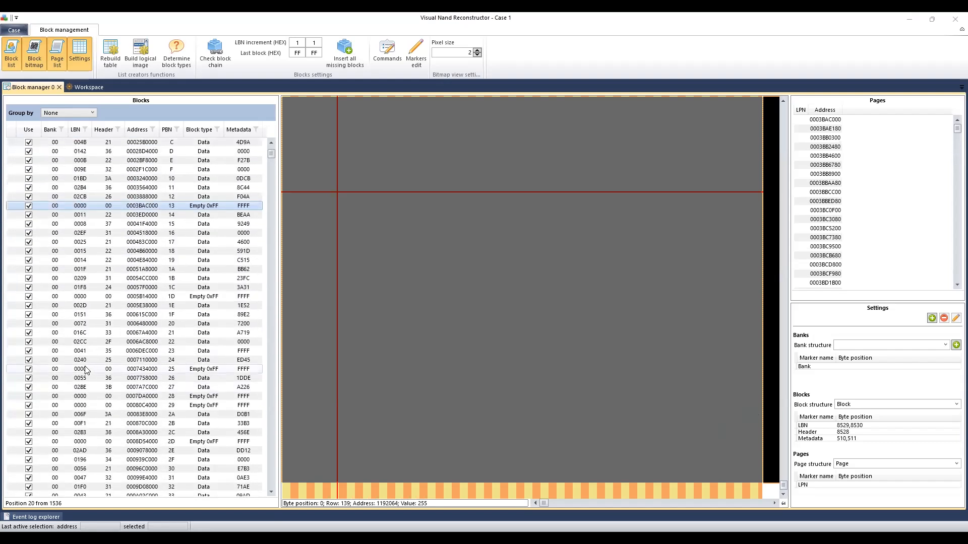
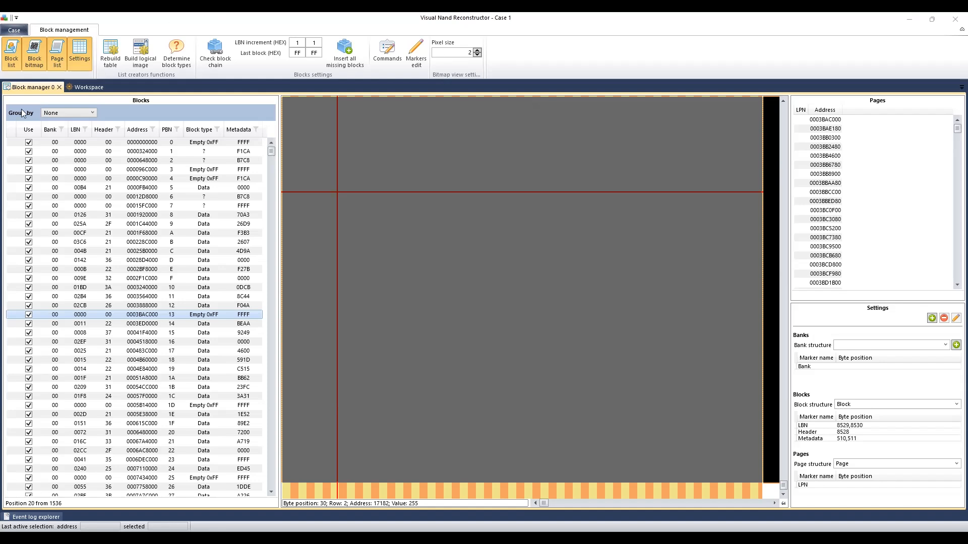
Examine the grouping options of the Blocks list and the filter settings for the Bank and PBN columns
click(80, 113)
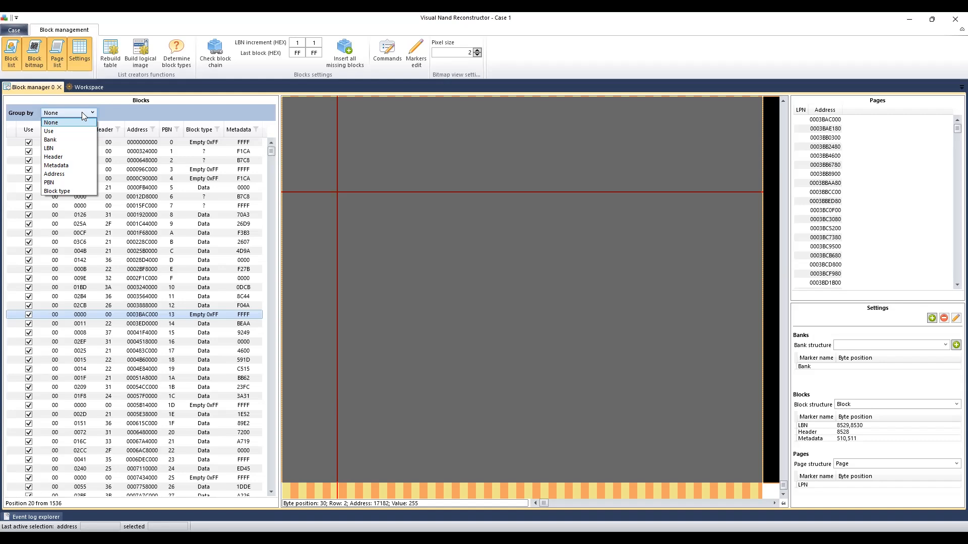
click(82, 111)
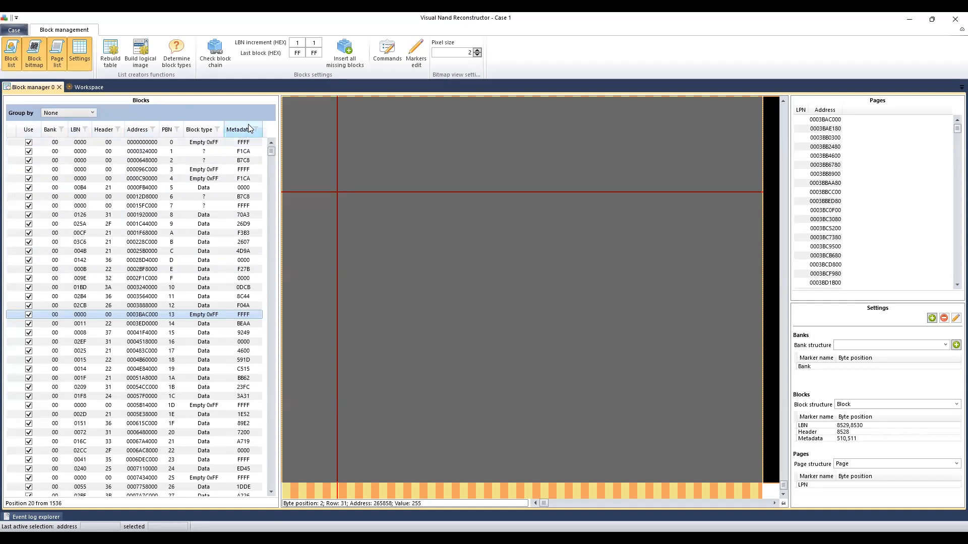
click(61, 130)
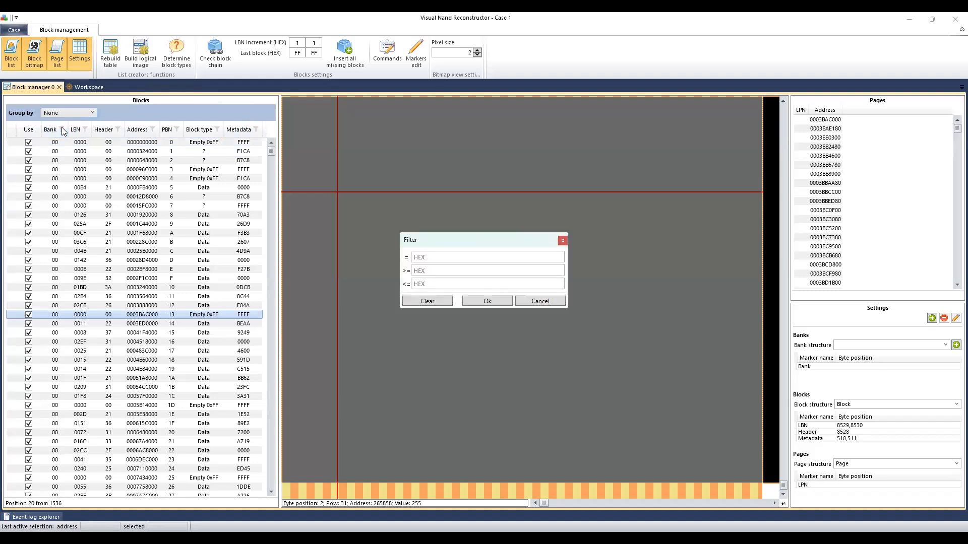
click(563, 242)
click(177, 130)
click(563, 241)
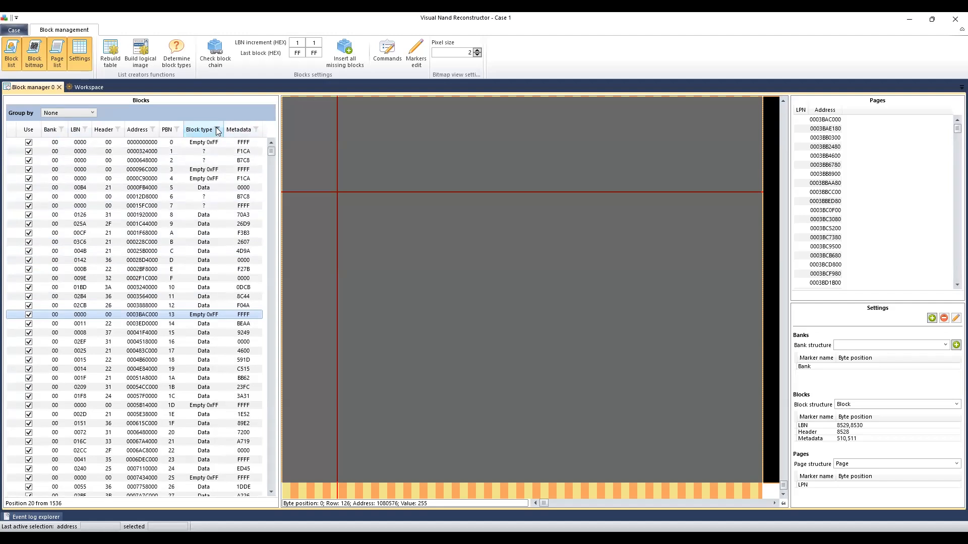
Filter the blocks by Header values greater than or equal to 20 and less than or equal to 3F
click(117, 130)
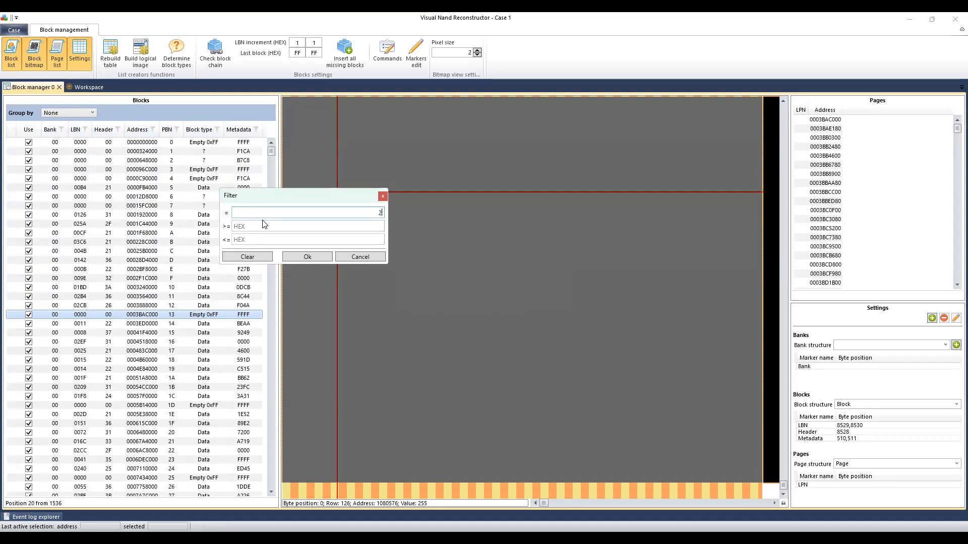
click(303, 228)
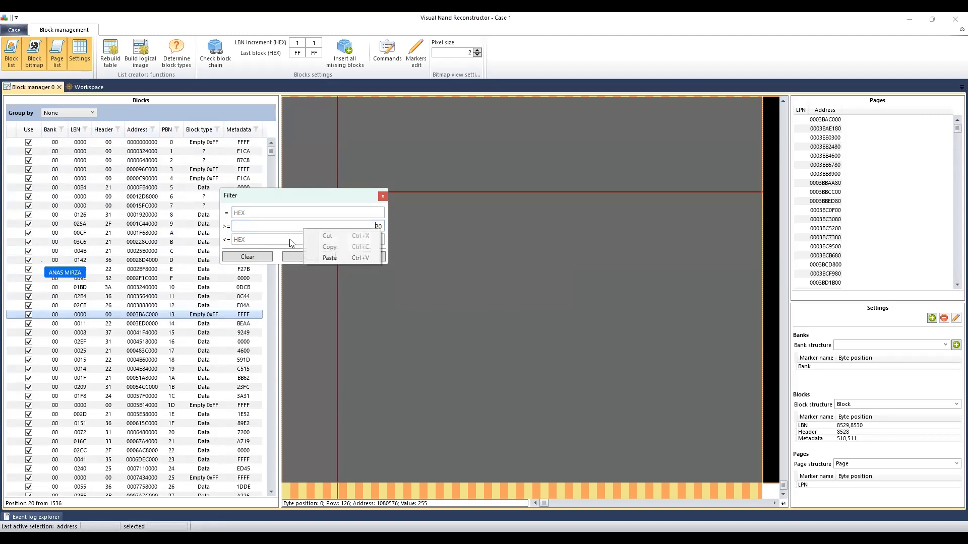
click(299, 238)
text(3F)
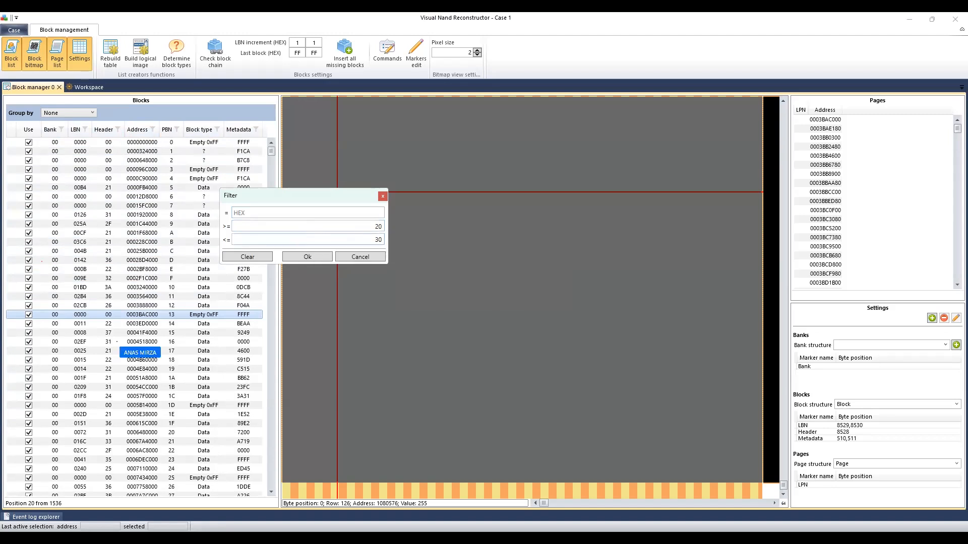
click(305, 256)
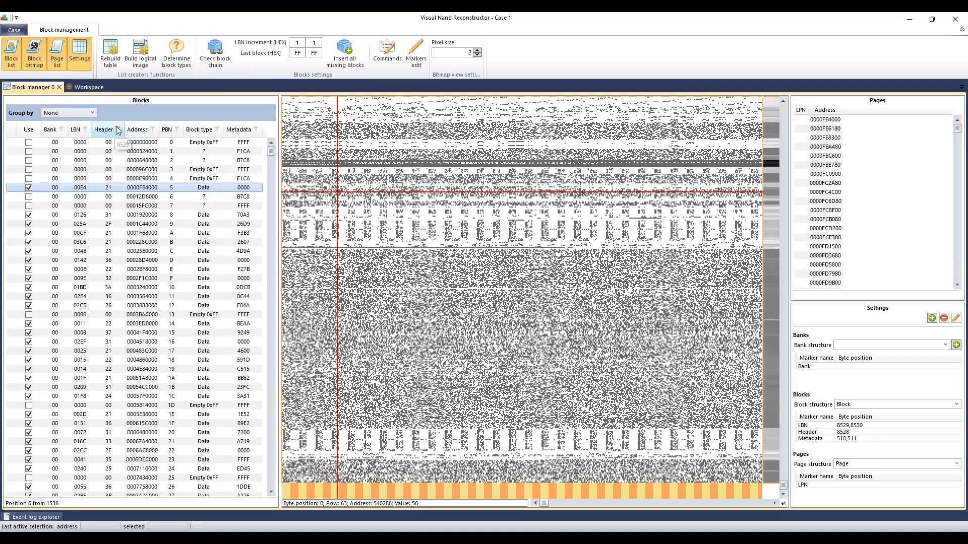
Review the two Header filter entries in the list of applied commands
click(387, 53)
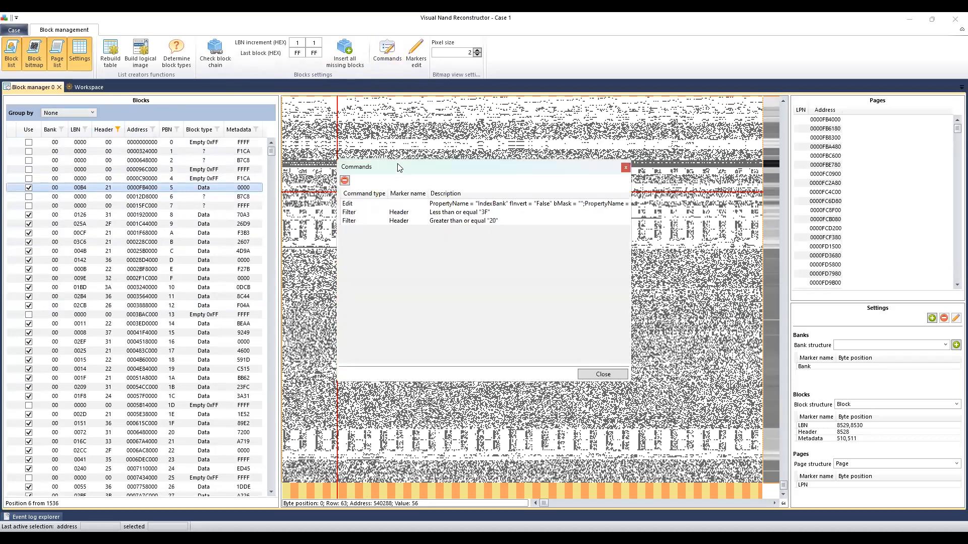
drag(400, 167, 391, 162)
click(443, 210)
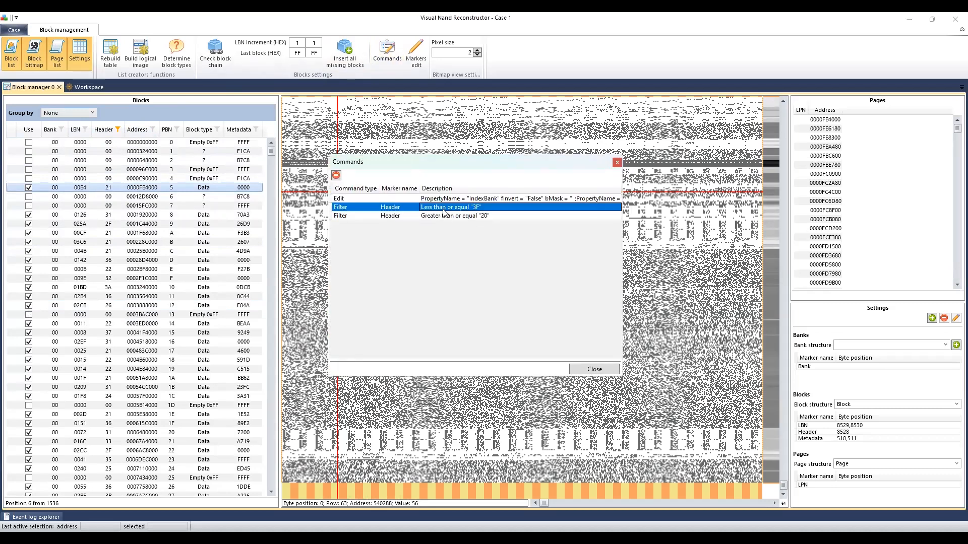
click(443, 215)
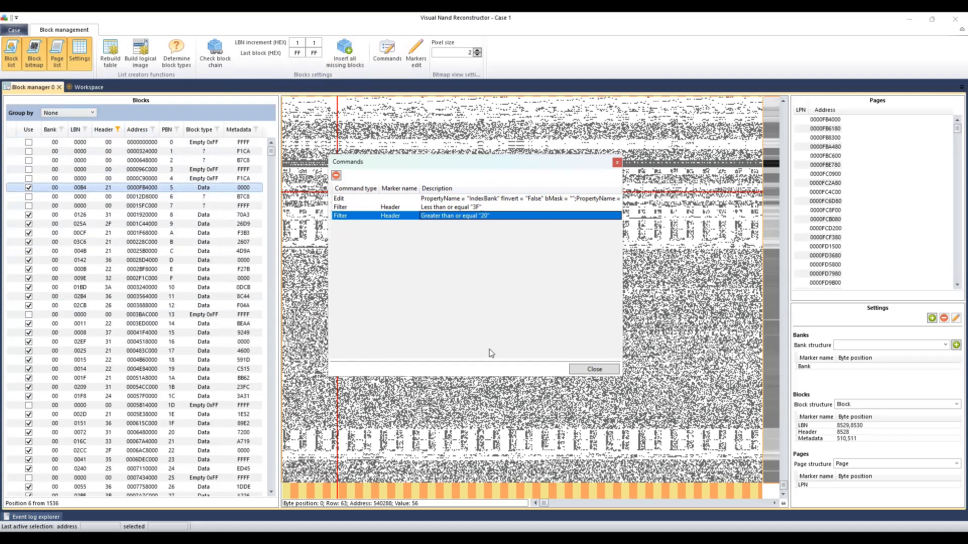
click(617, 162)
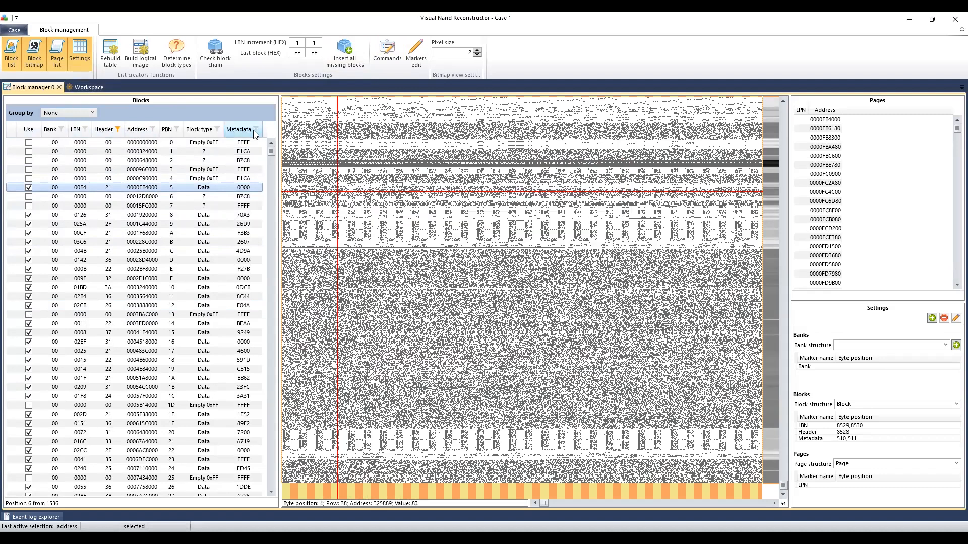
Sort the Blocks list by the Use column with the blocks in use listed first
scroll(126, 250, down, 1)
scroll(125, 251, up, 1)
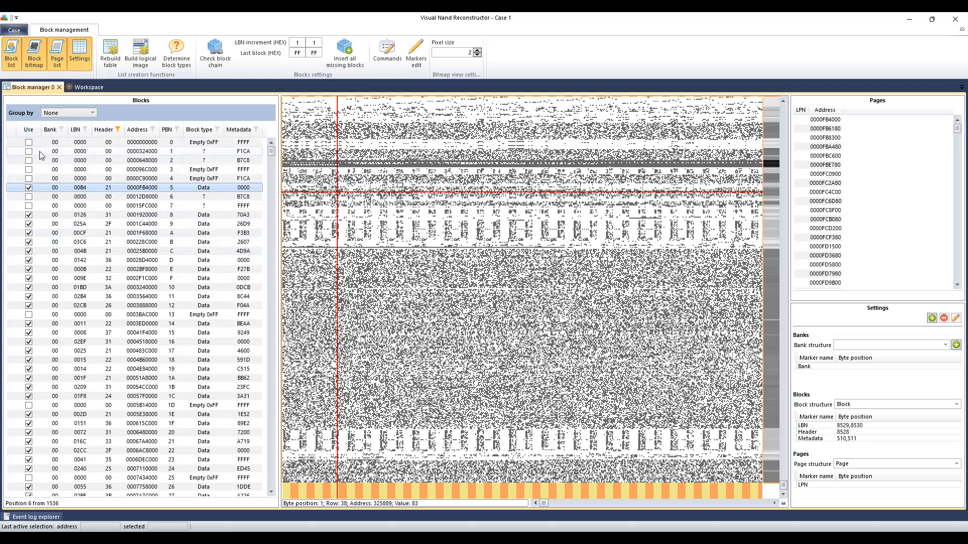
click(28, 187)
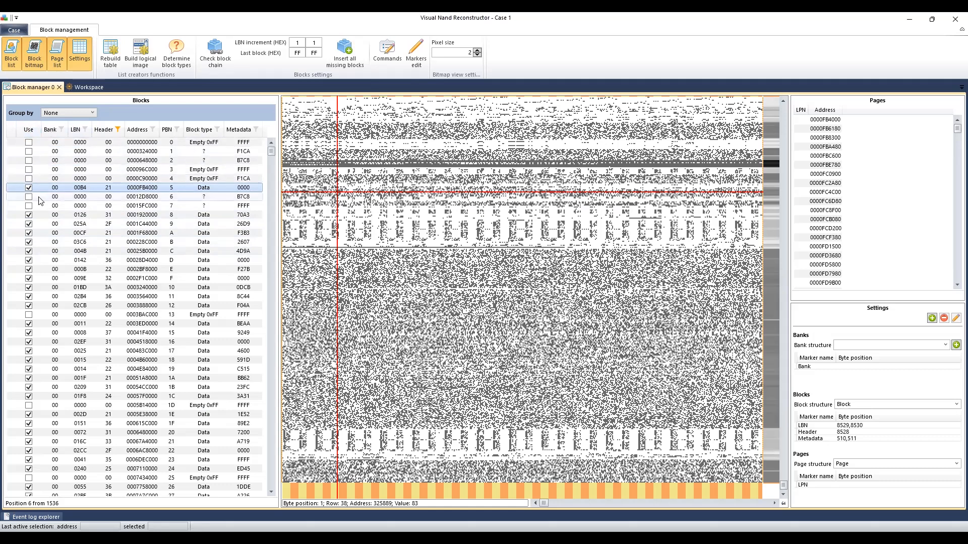
click(26, 130)
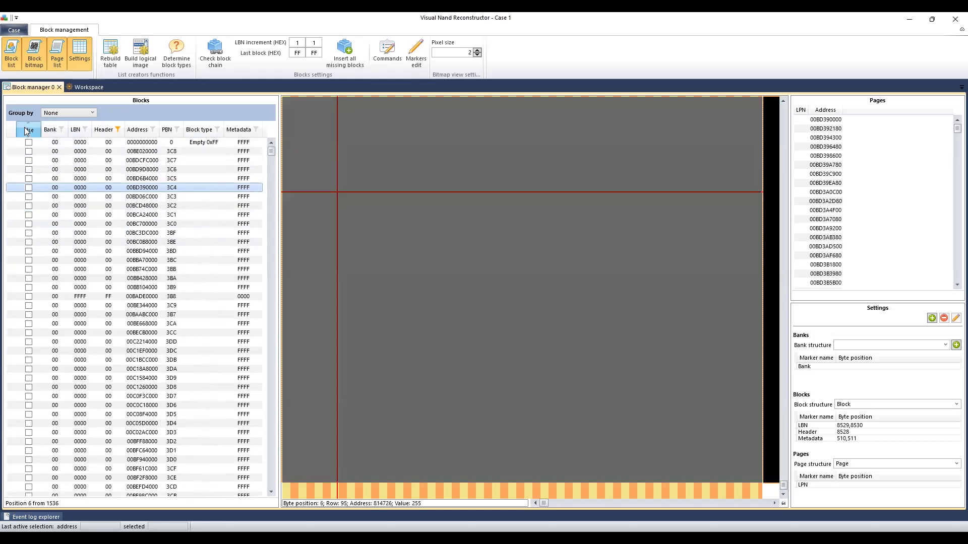
click(26, 130)
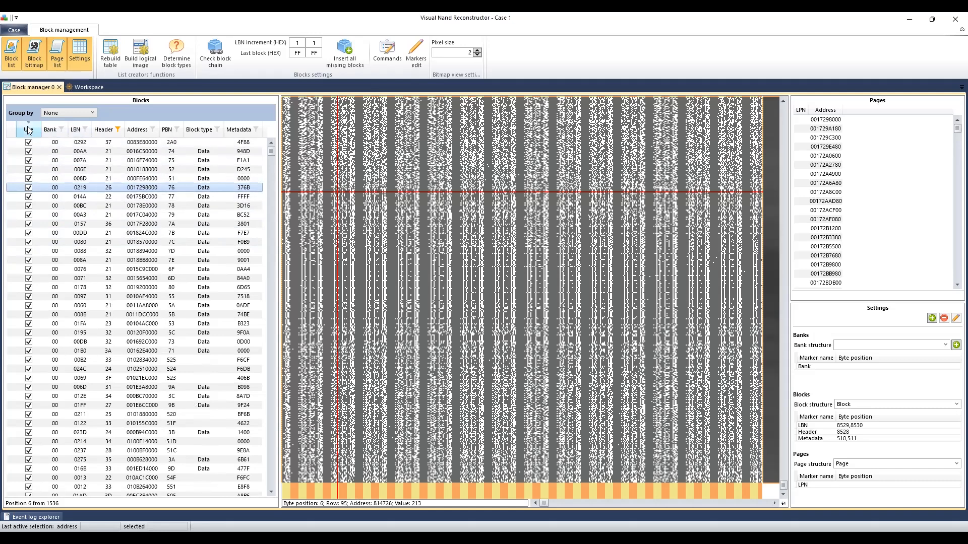
click(28, 130)
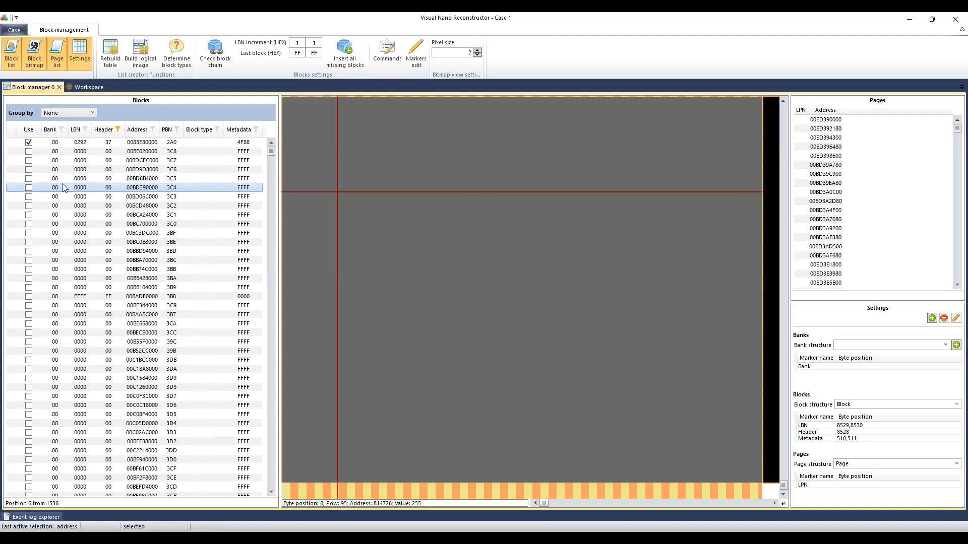
click(28, 130)
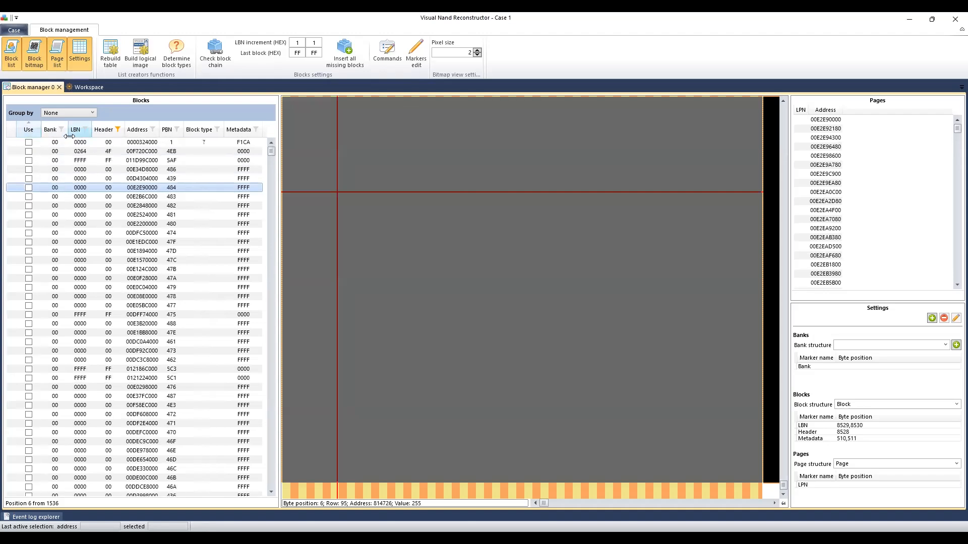
click(29, 130)
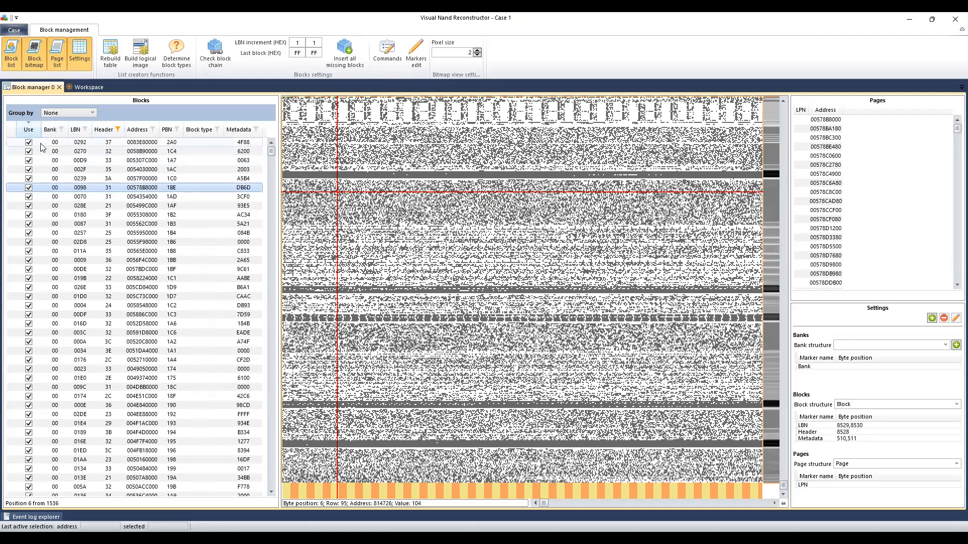
Look through the blocks sorted by use and add an ascending LBN sort as the second sort level
drag(271, 151, 271, 389)
drag(253, 451, 284, 129)
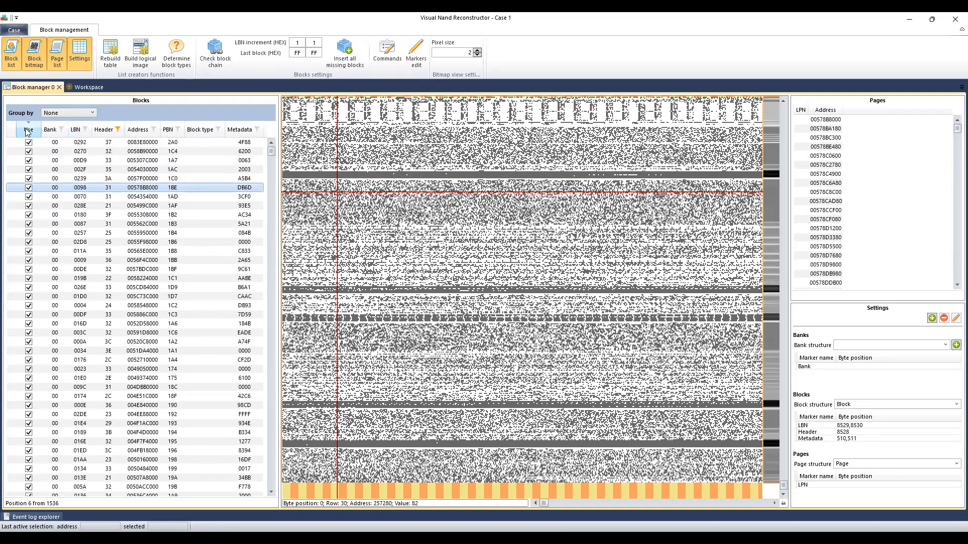
click(75, 130)
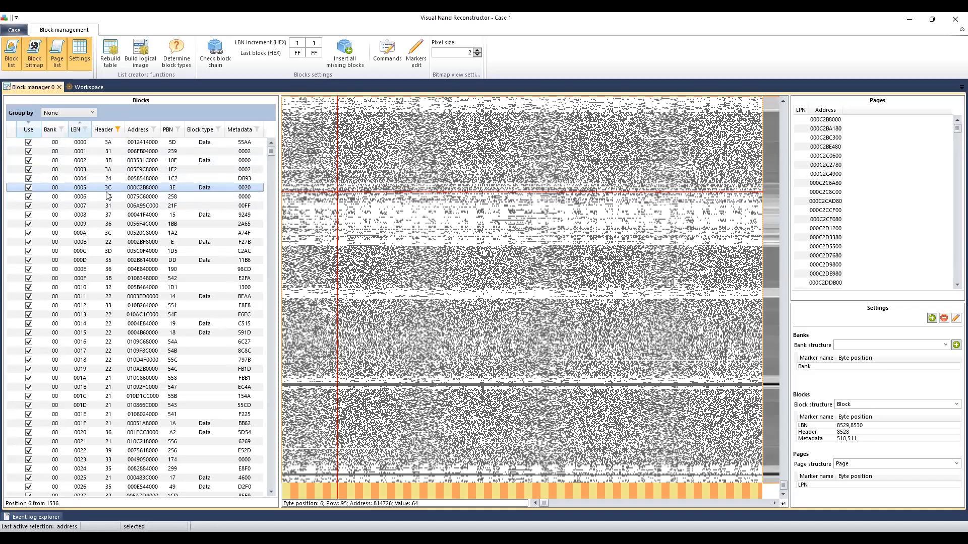
Examine the bitmaps of the first blocks in the Blocks list, comparing LBN 0000, 0001 and 0003
click(84, 145)
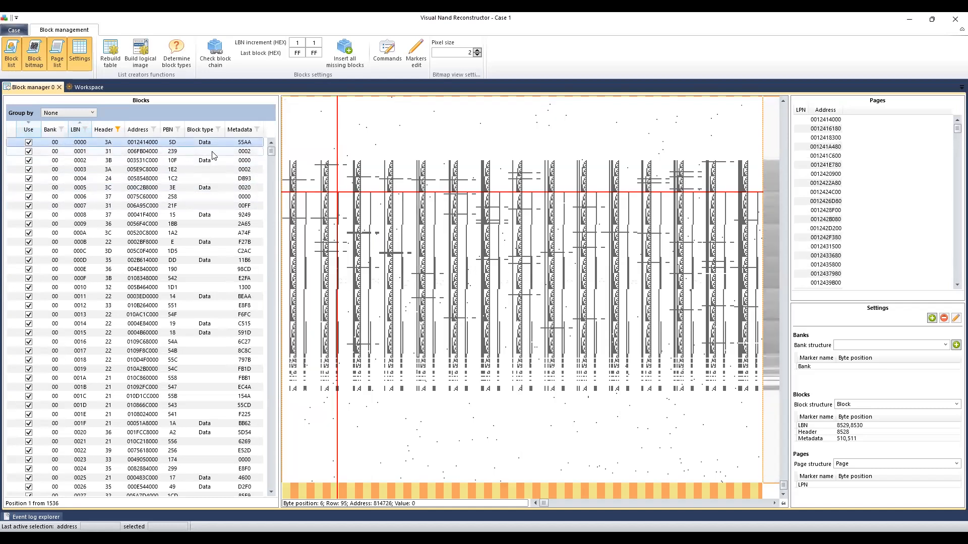
click(173, 151)
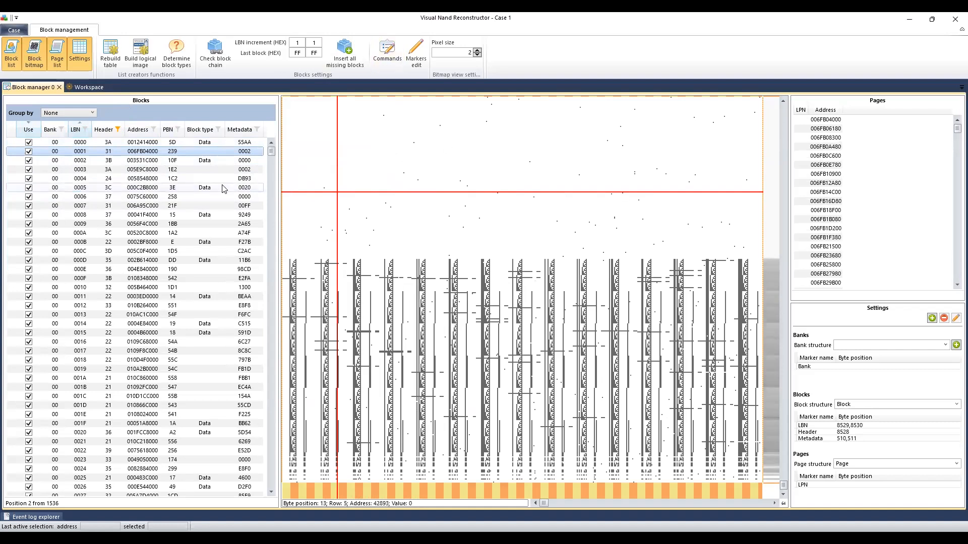
click(207, 170)
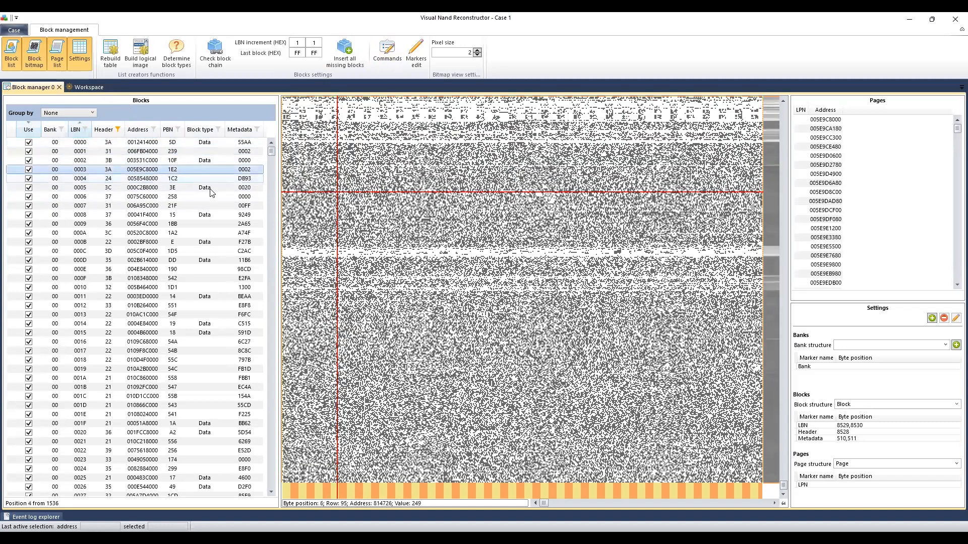
click(207, 153)
click(81, 143)
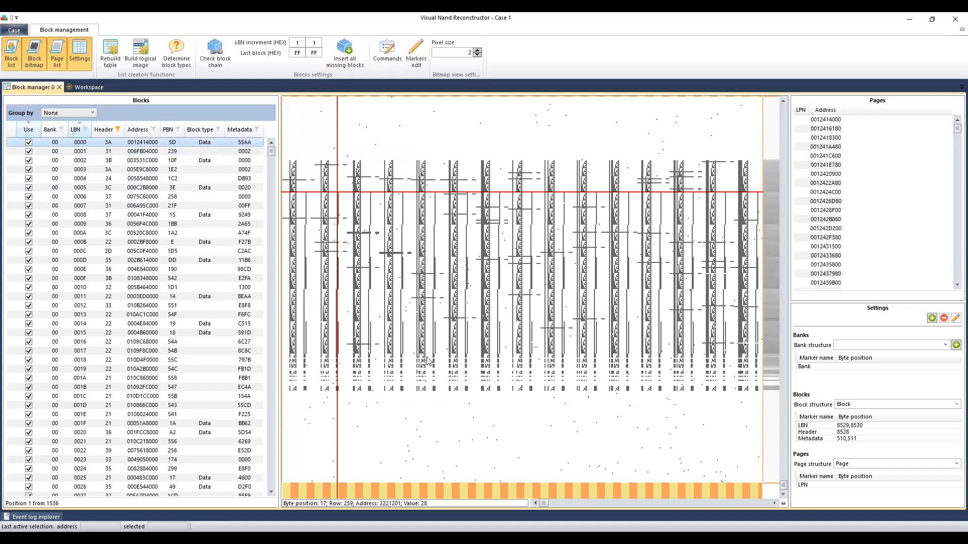
click(117, 152)
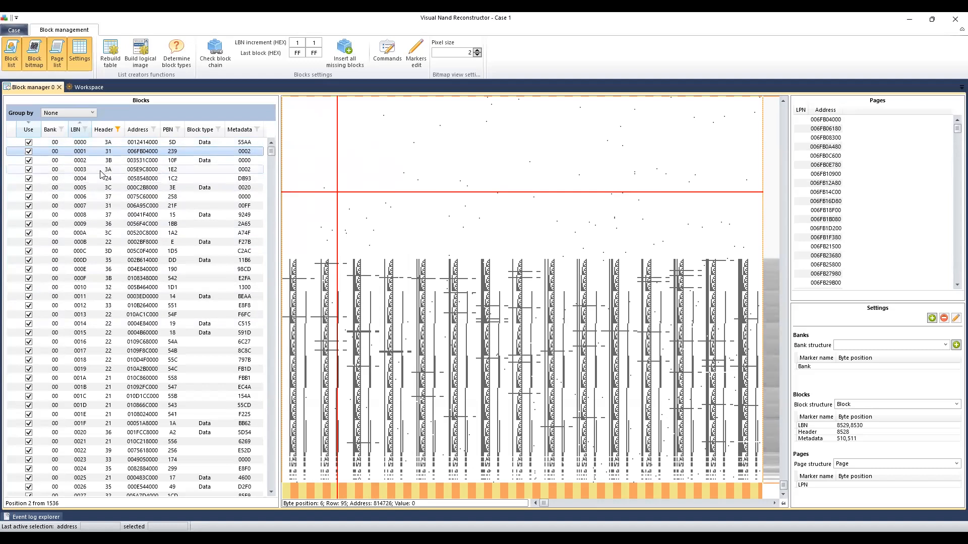
click(89, 143)
click(88, 157)
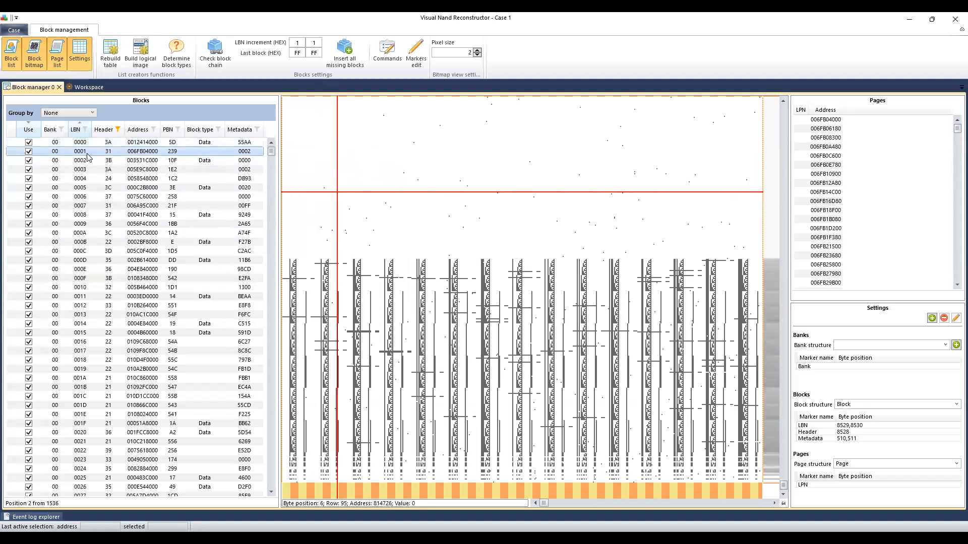
click(86, 143)
click(87, 152)
click(89, 143)
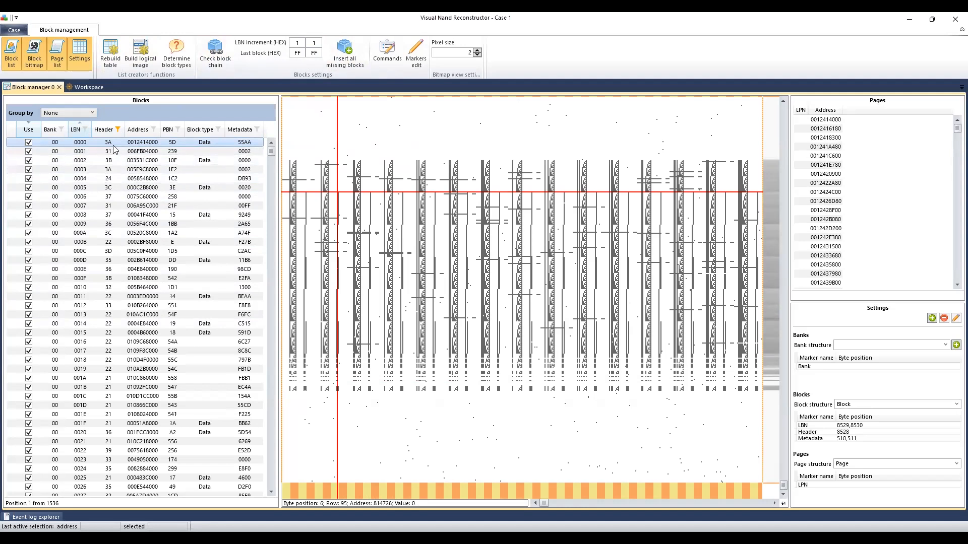
Run Check block chain and examine the last blocks in use around LBN 02EF to 049C
click(215, 56)
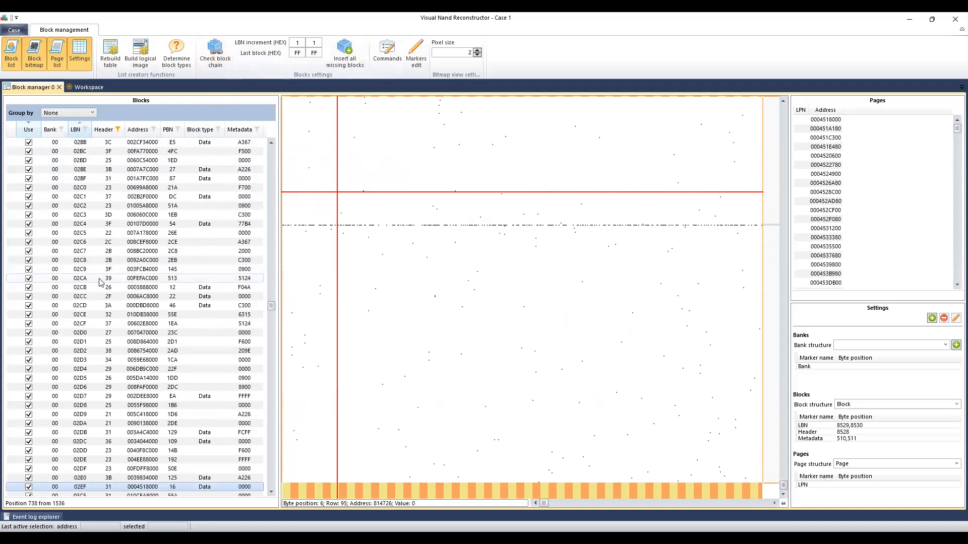
scroll(97, 277, down, 5)
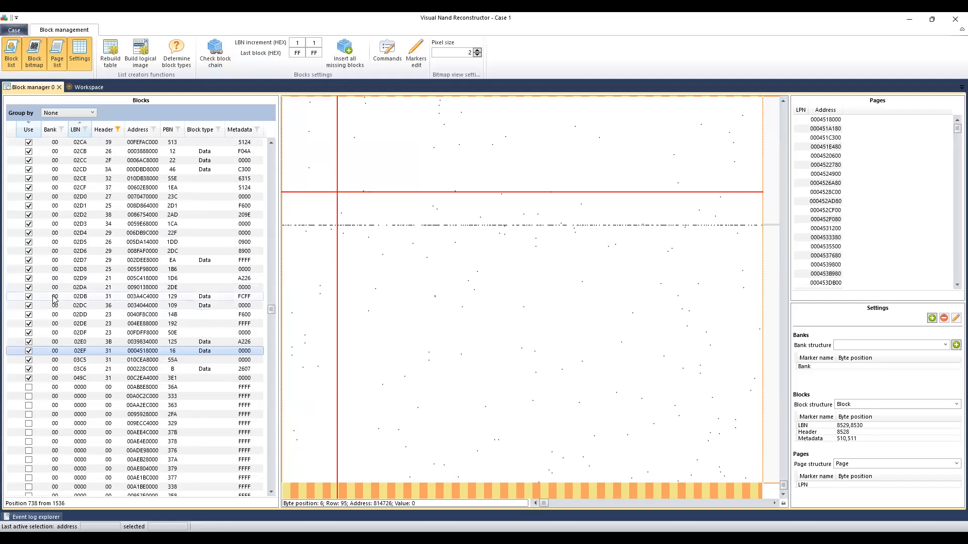
scroll(62, 310, down, 1)
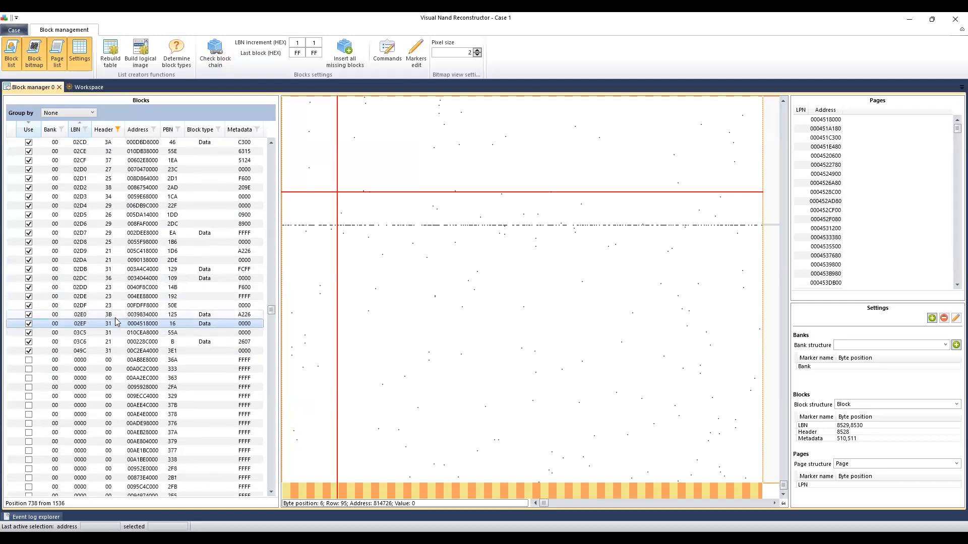
click(98, 352)
scroll(268, 327, up, 3)
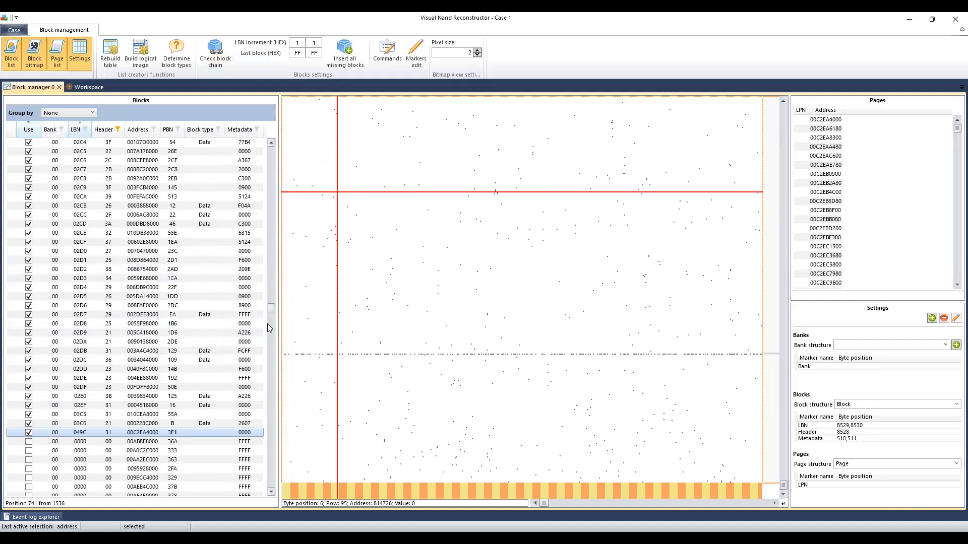
drag(271, 309, 267, 147)
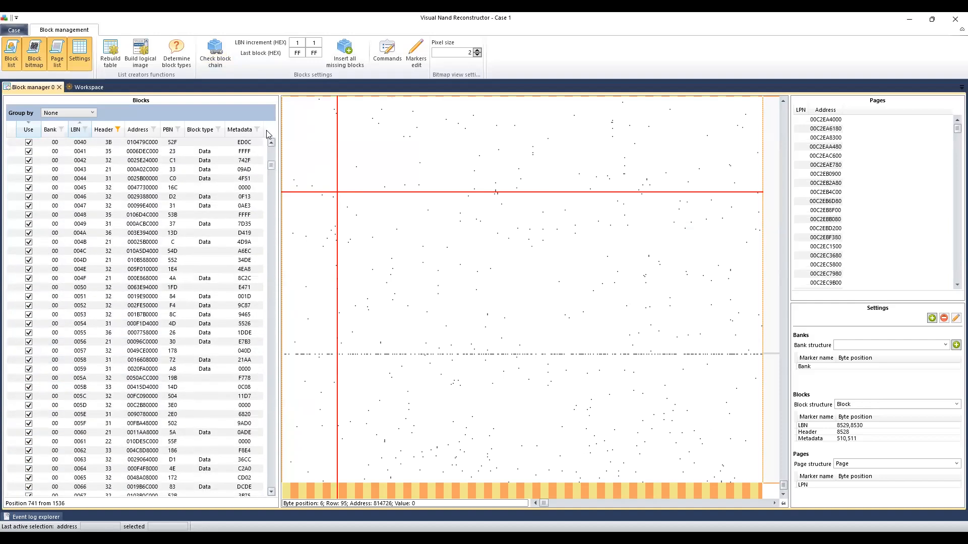
Group the Blocks list by Block type and look through the grouped blocks
click(84, 114)
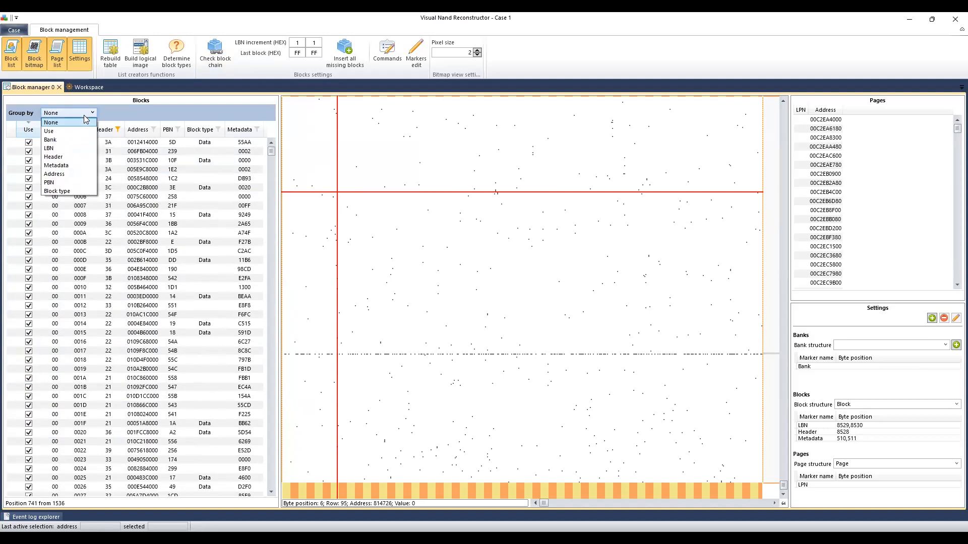
click(87, 110)
click(86, 113)
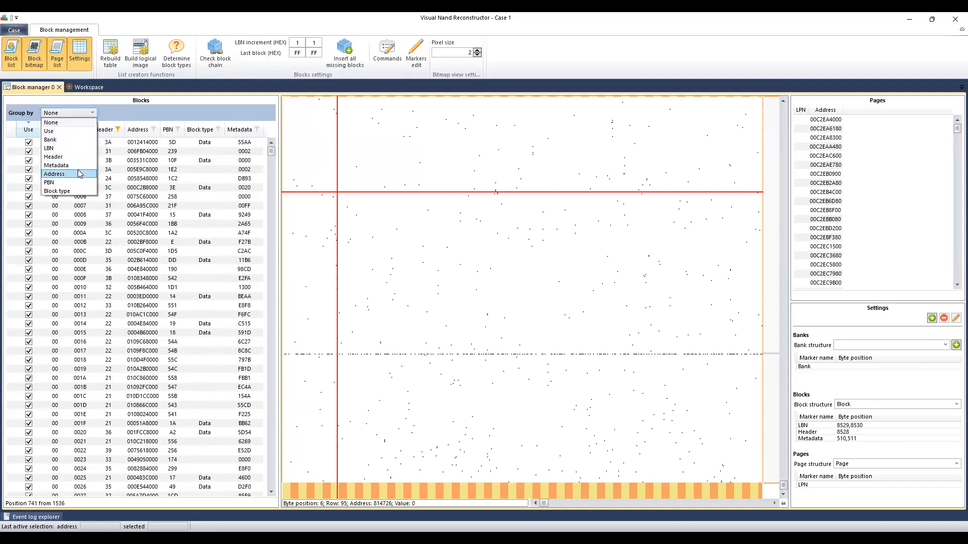
click(73, 192)
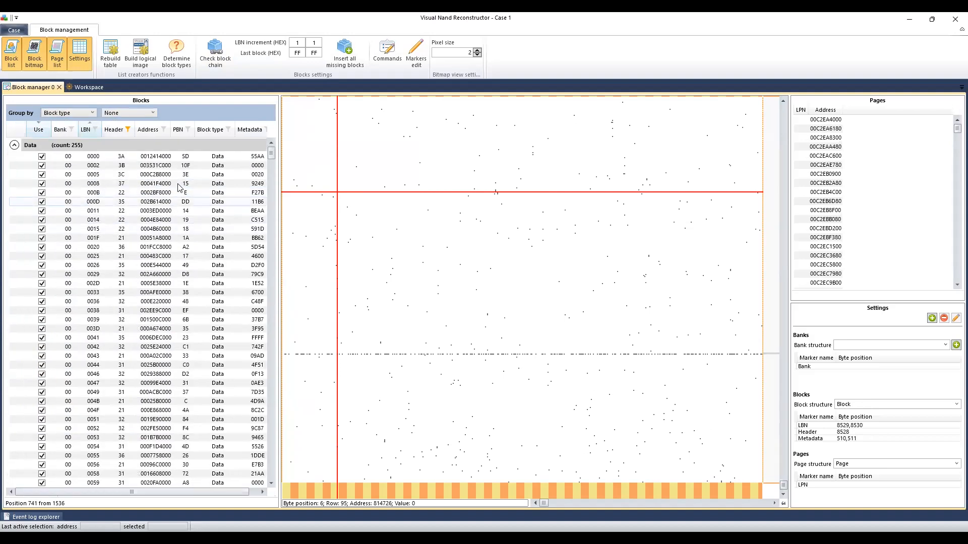
drag(270, 154, 278, 449)
drag(259, 339, 276, 126)
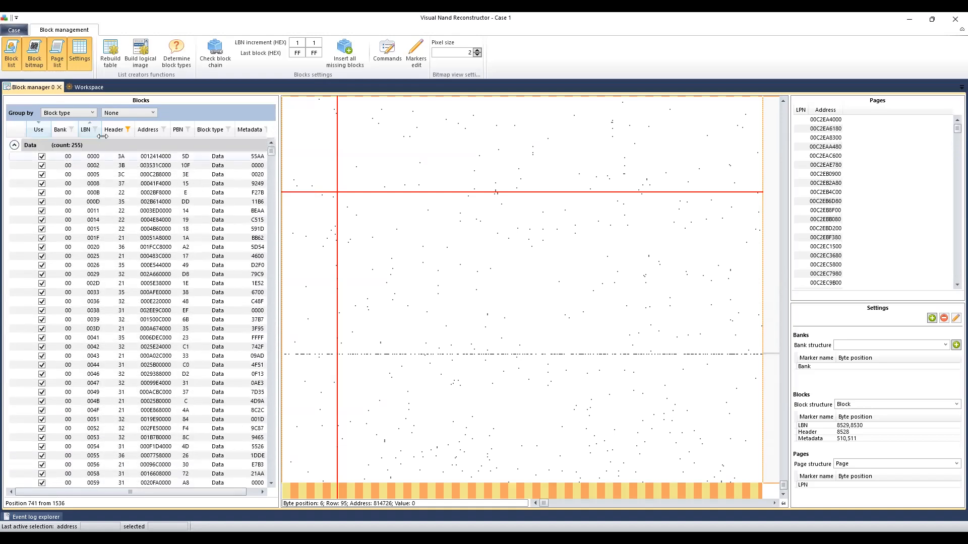
Set the grouping of the Blocks list back to None
click(86, 112)
click(90, 122)
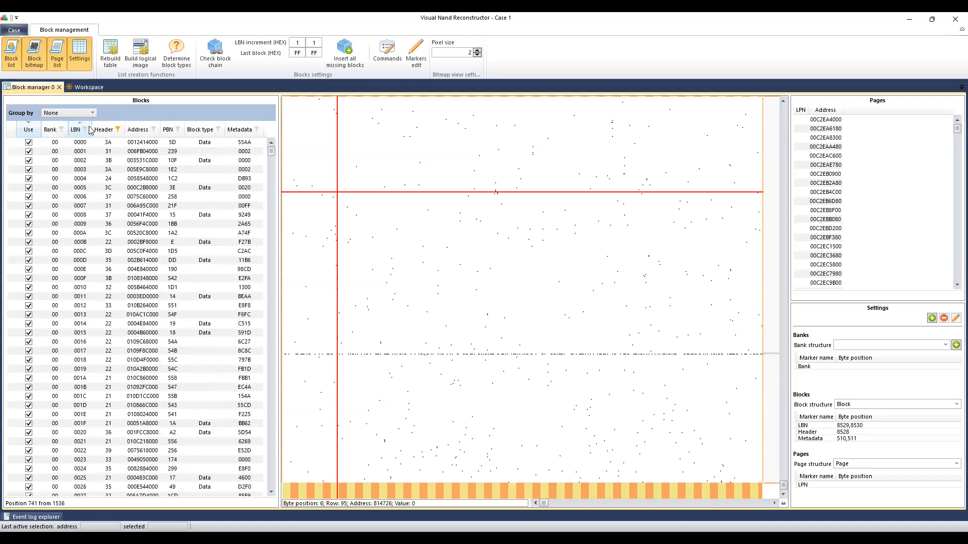
drag(271, 151, 271, 143)
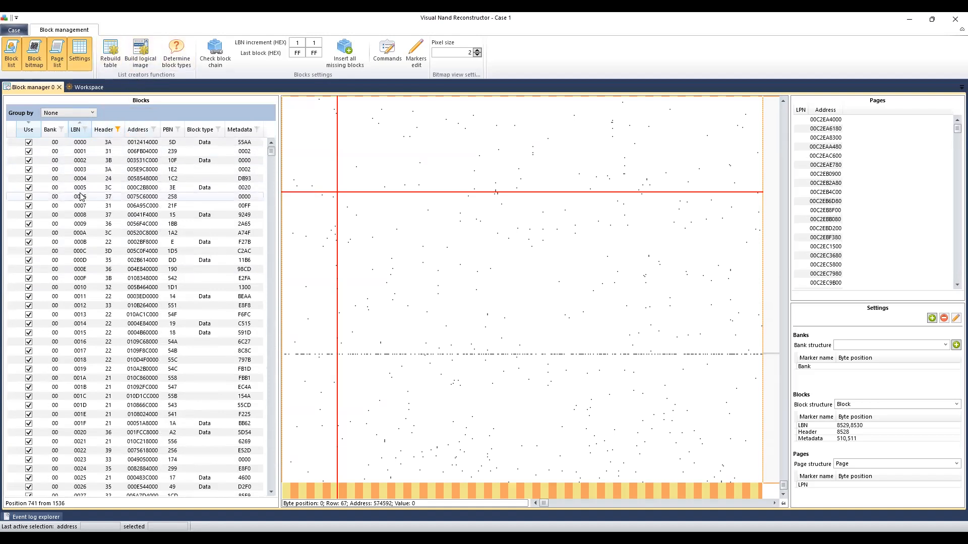
Select the LBN 0000 block and build the logical image from the sorted block table
click(79, 144)
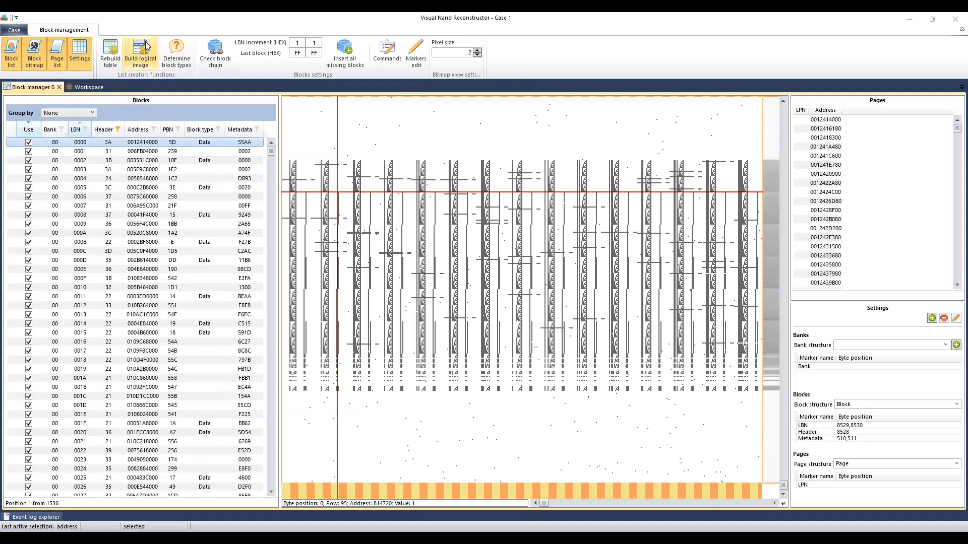
click(112, 52)
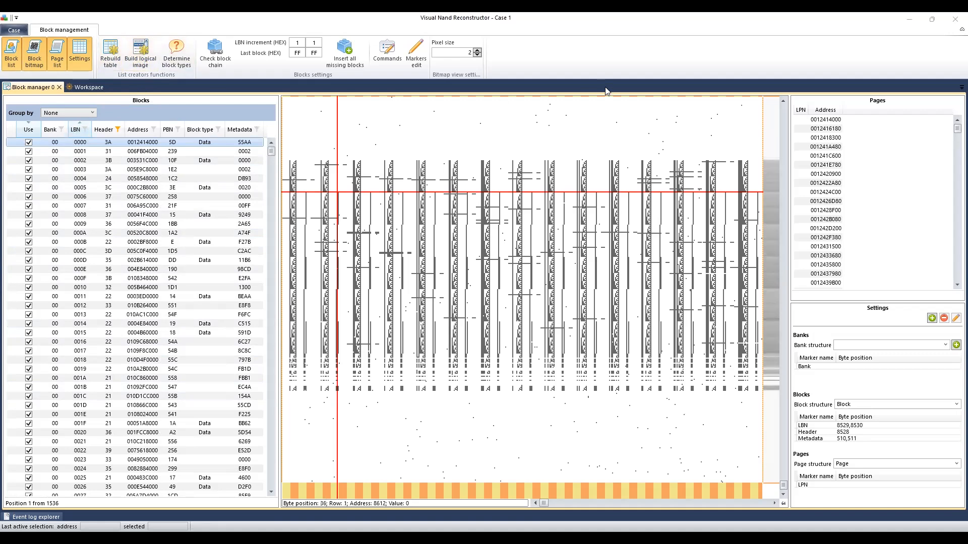
click(139, 56)
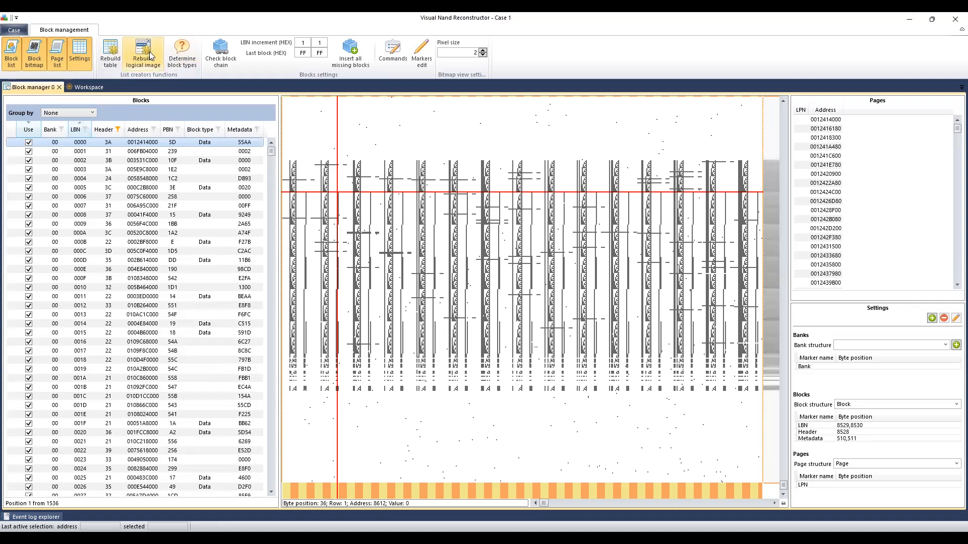
Return to the Workspace and select the Block manager element connected to the Pair element
click(89, 87)
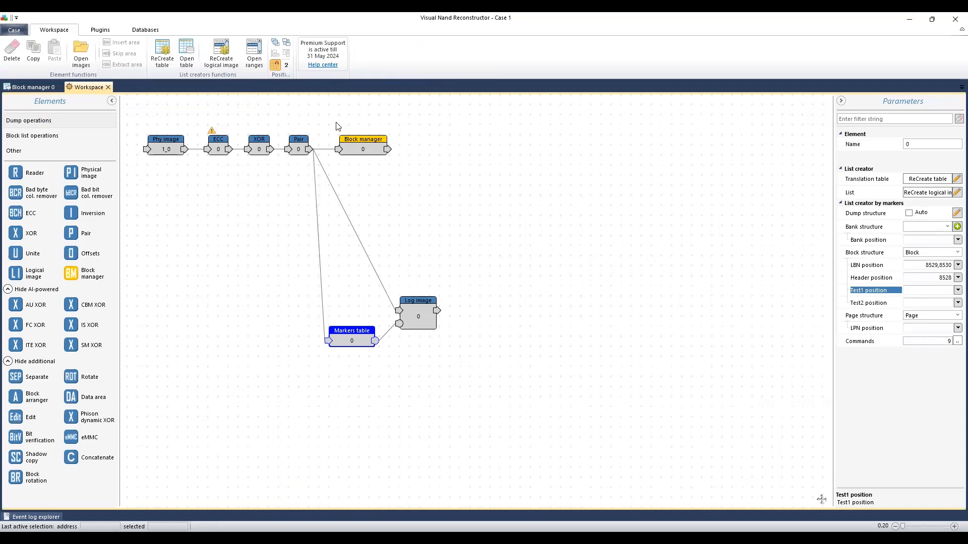
click(366, 147)
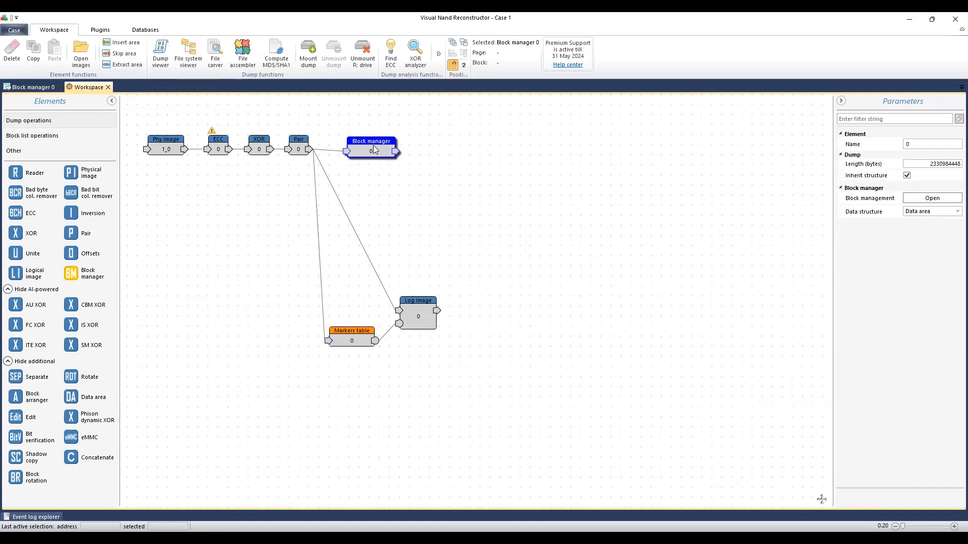
mouse_move(364, 147)
mouse_down()
mouse_move(351, 144)
mouse_move(361, 145)
mouse_up()
click(37, 85)
click(89, 87)
click(366, 119)
click(367, 142)
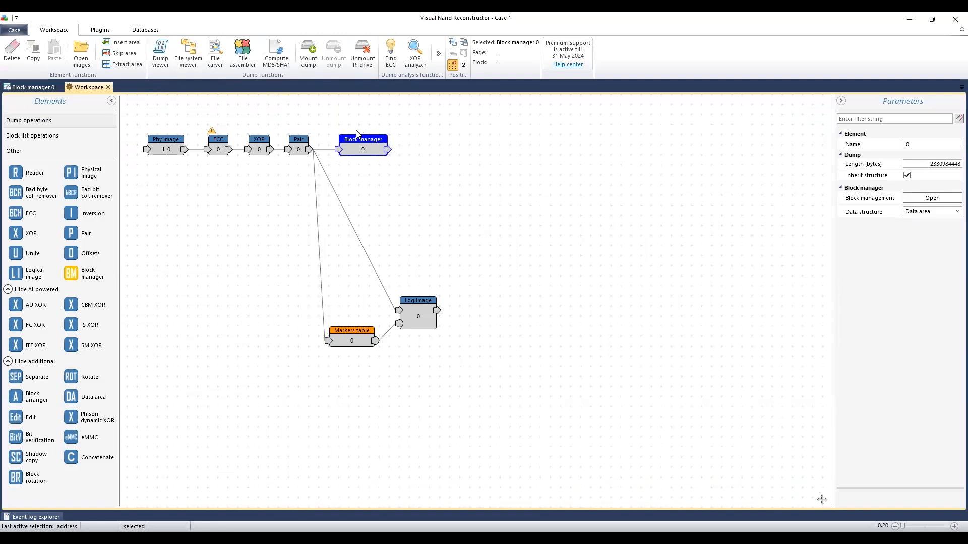
Select the Markers table and Log image elements together and move them up to the Block manager element
drag(294, 262, 512, 398)
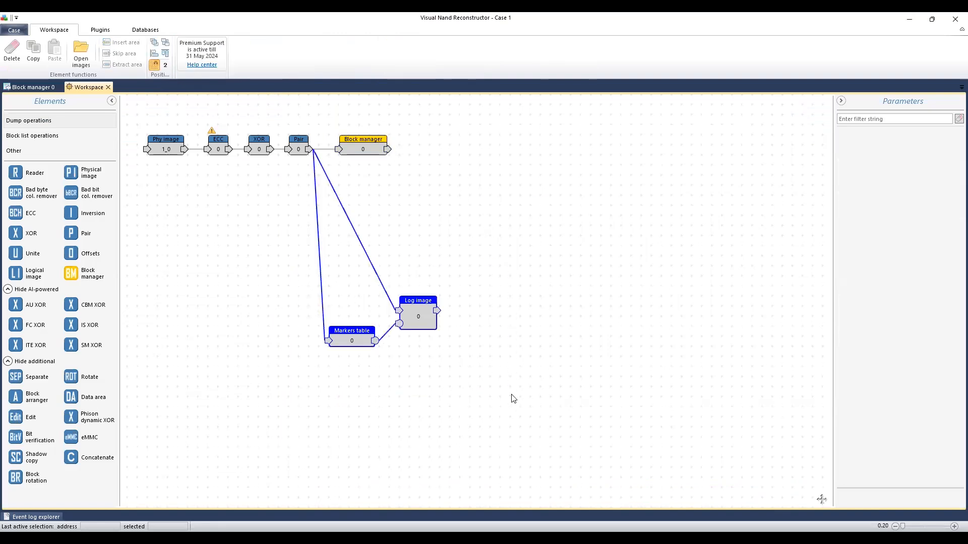
click(479, 352)
click(419, 320)
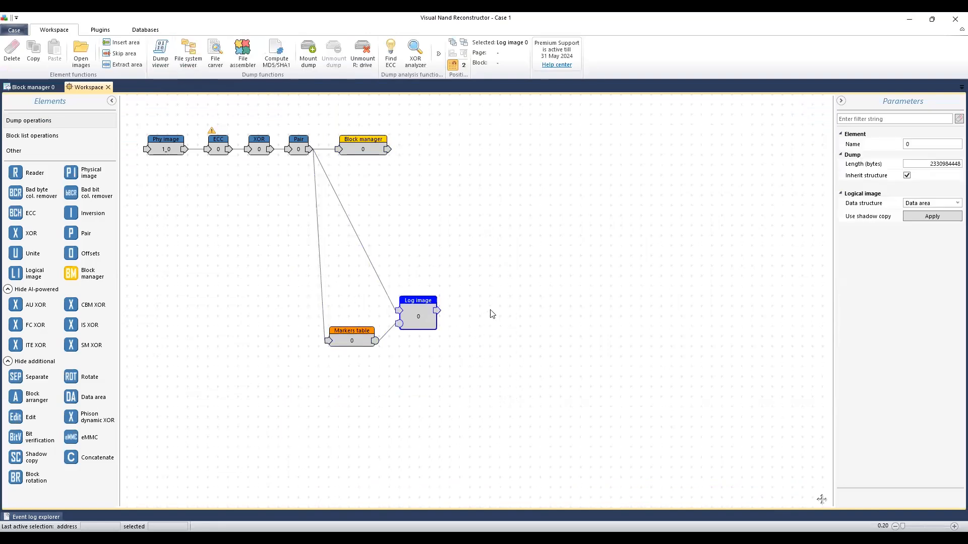
click(355, 139)
drag(444, 381, 266, 275)
drag(377, 334, 401, 146)
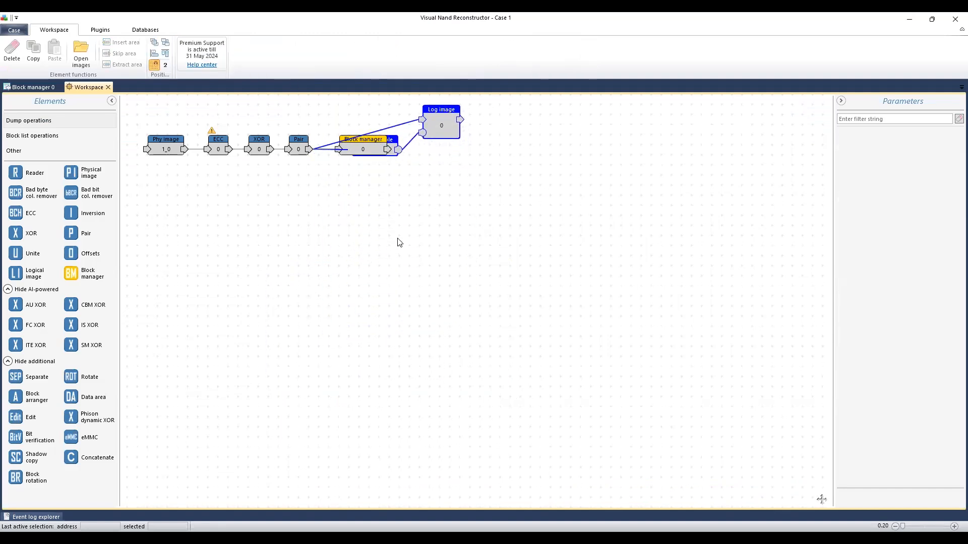
Place the Log image and Markers table elements well below the Block manager, with Markers table slightly lower than Log image
drag(445, 121, 444, 322)
click(453, 240)
drag(393, 139, 329, 332)
click(381, 152)
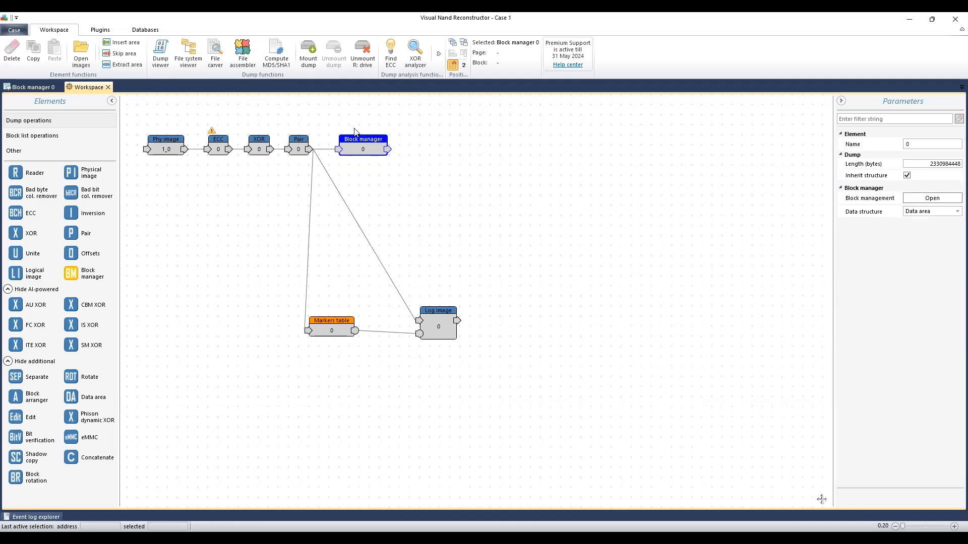
drag(361, 148, 366, 149)
drag(335, 333, 333, 361)
Open the Block manager element in the File system viewer and expand MBR, the FAT32 Volume0 and its Root folder
click(355, 154)
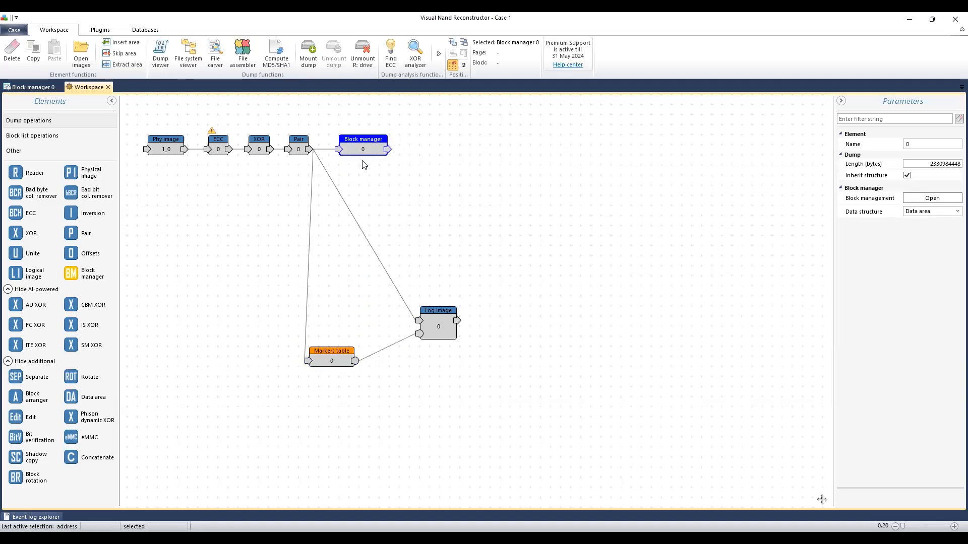
drag(373, 143, 371, 143)
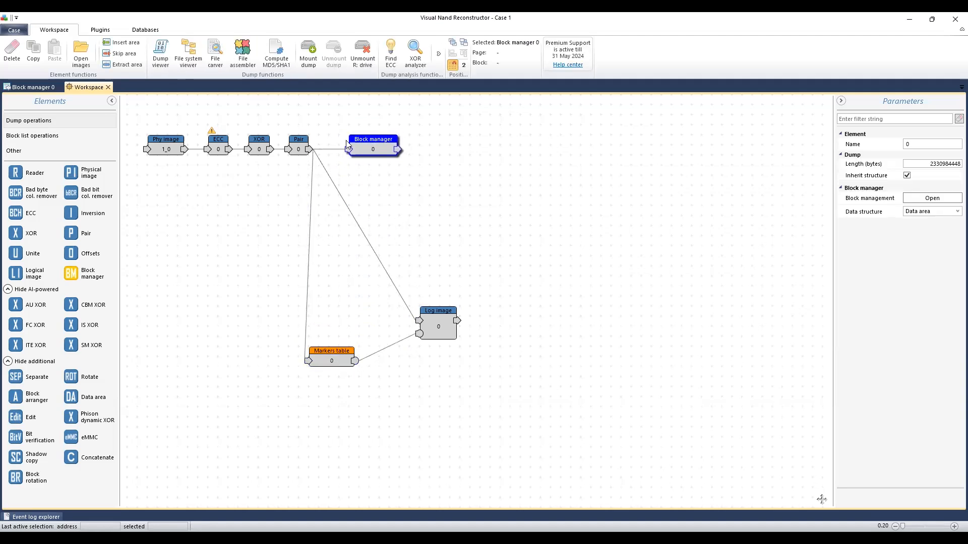
click(191, 50)
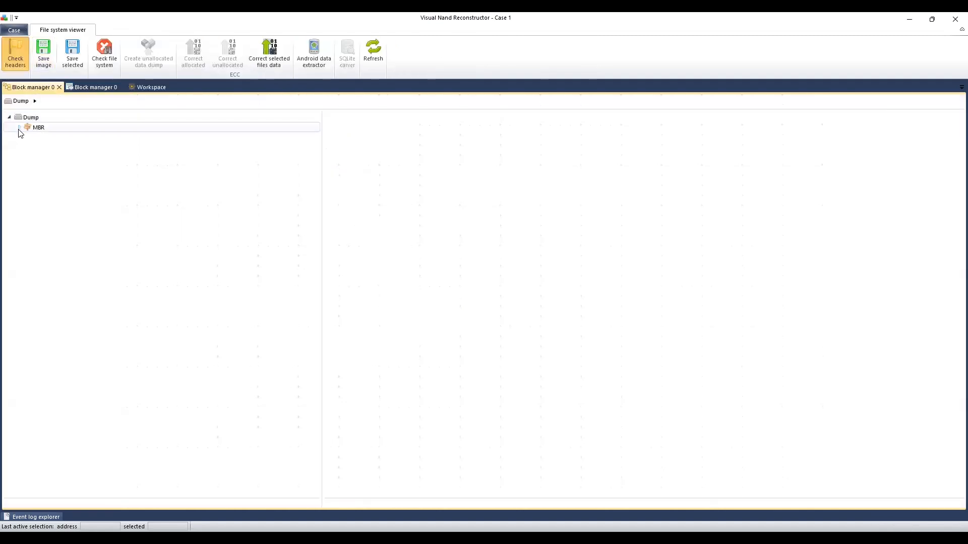
click(19, 128)
click(28, 138)
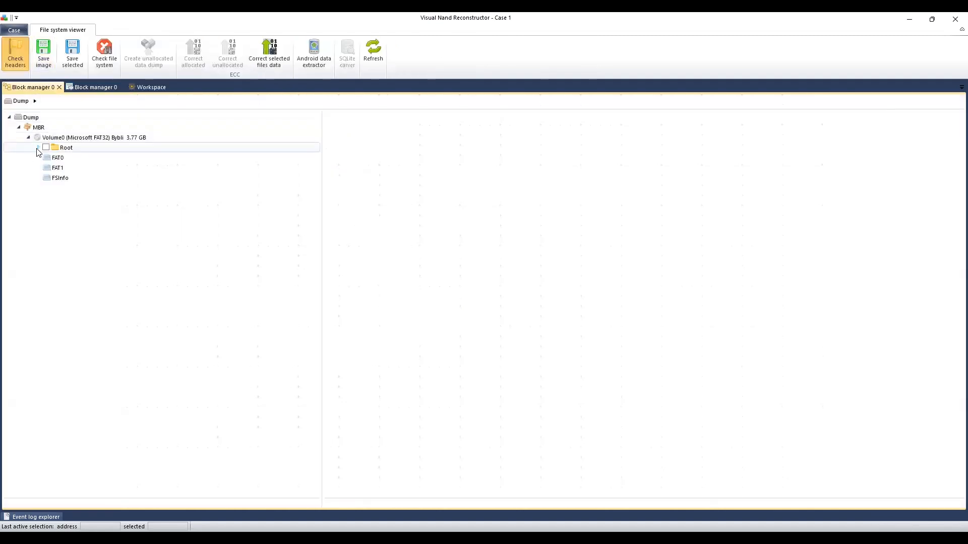
double_click(70, 149)
Review the Root folder's contents, Volume0 and the MBR partition details
click(65, 145)
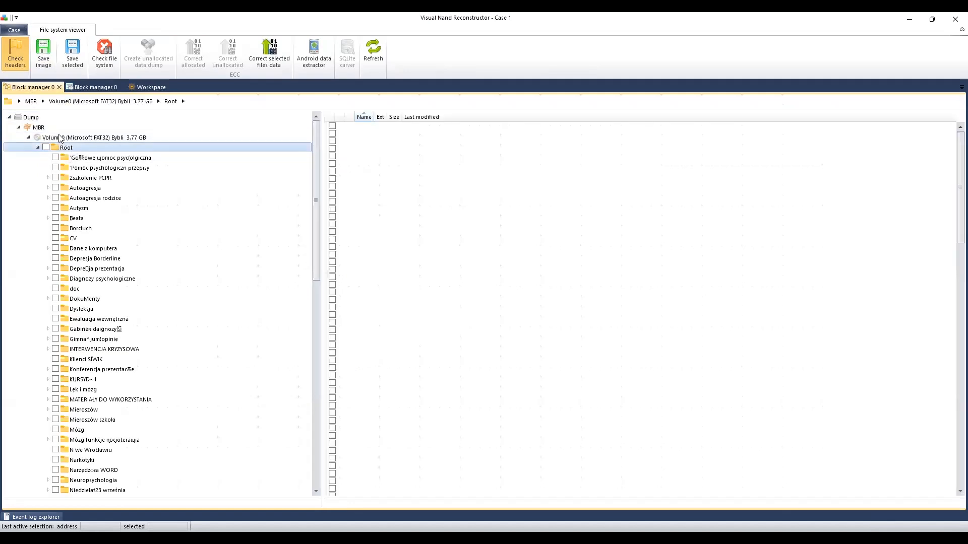
click(557, 301)
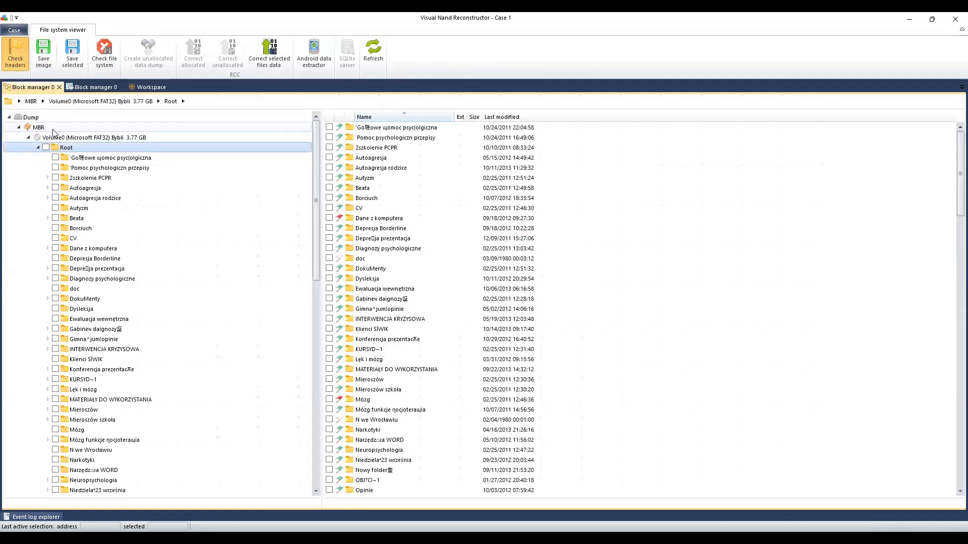
click(75, 137)
click(44, 127)
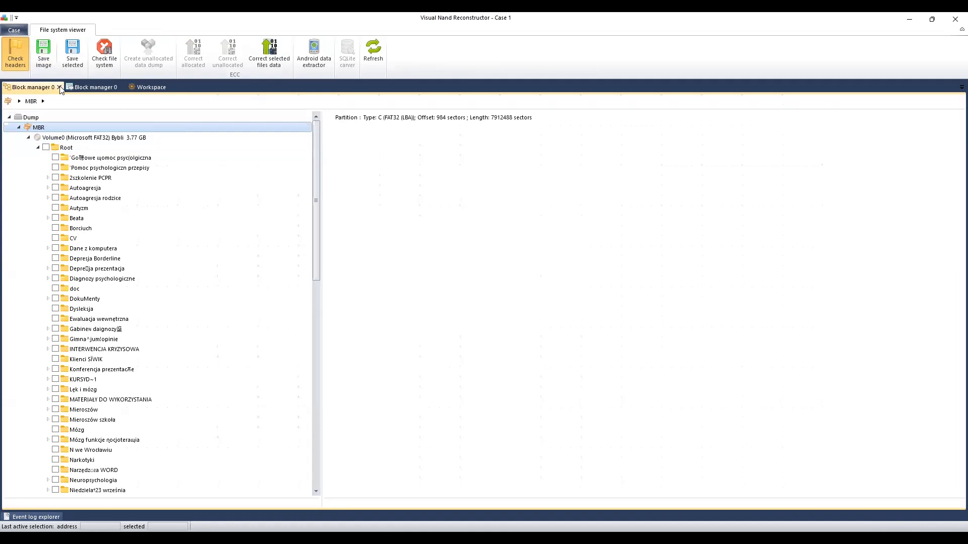
Close the Block manager's file system view and open the Log image in the File system viewer to check its MBR and FAT32 Volume0
click(60, 87)
click(361, 149)
click(445, 185)
click(364, 147)
click(398, 184)
drag(349, 145, 361, 146)
click(406, 201)
click(330, 353)
click(443, 326)
click(187, 46)
double_click(36, 140)
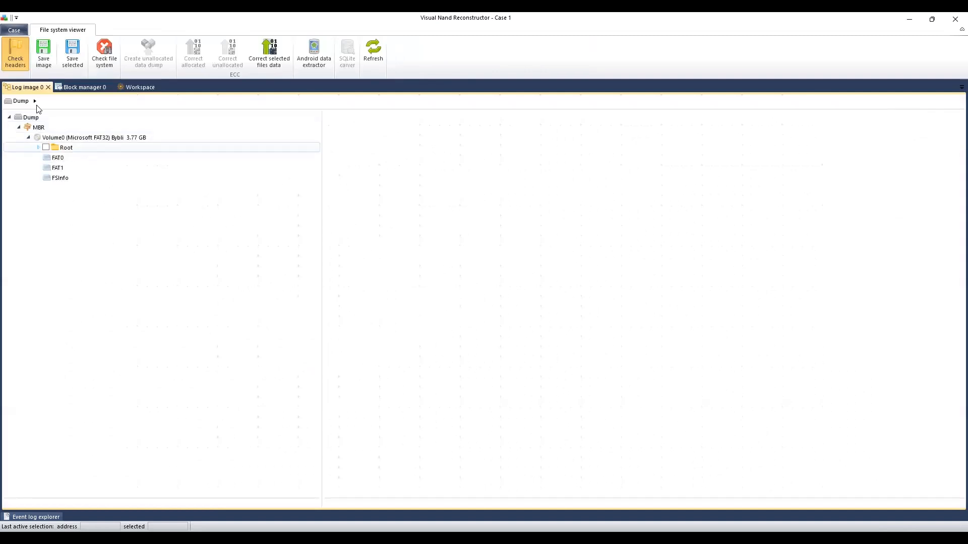
click(48, 87)
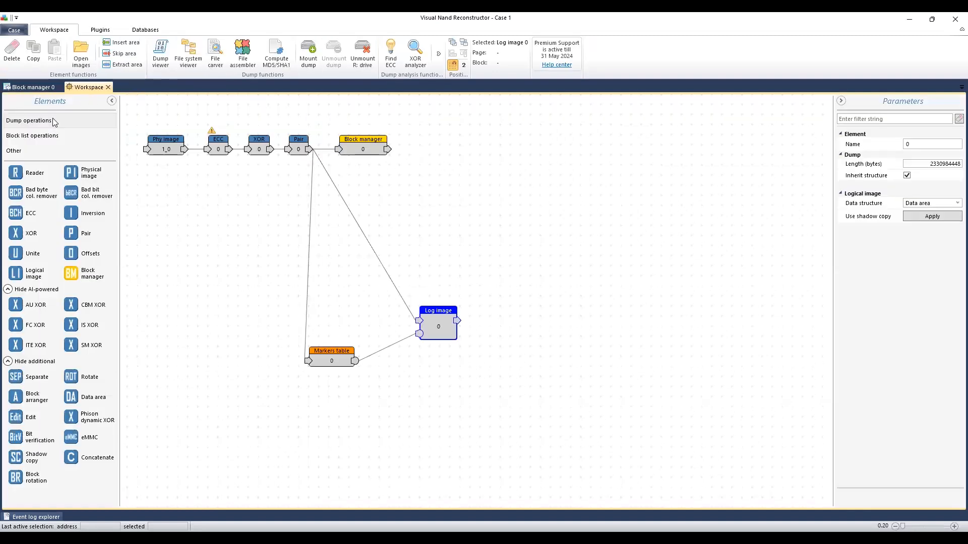
Shift the Block manager element slightly away from Pair and open its dump in the bitmap view
click(425, 200)
click(383, 152)
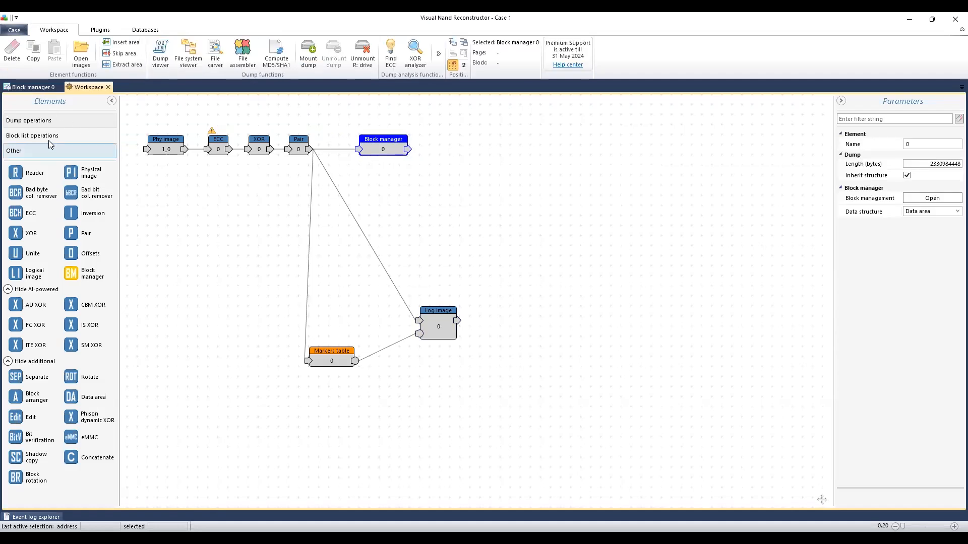
mouse_move(374, 142)
mouse_down()
mouse_move(399, 156)
mouse_move(381, 147)
mouse_up()
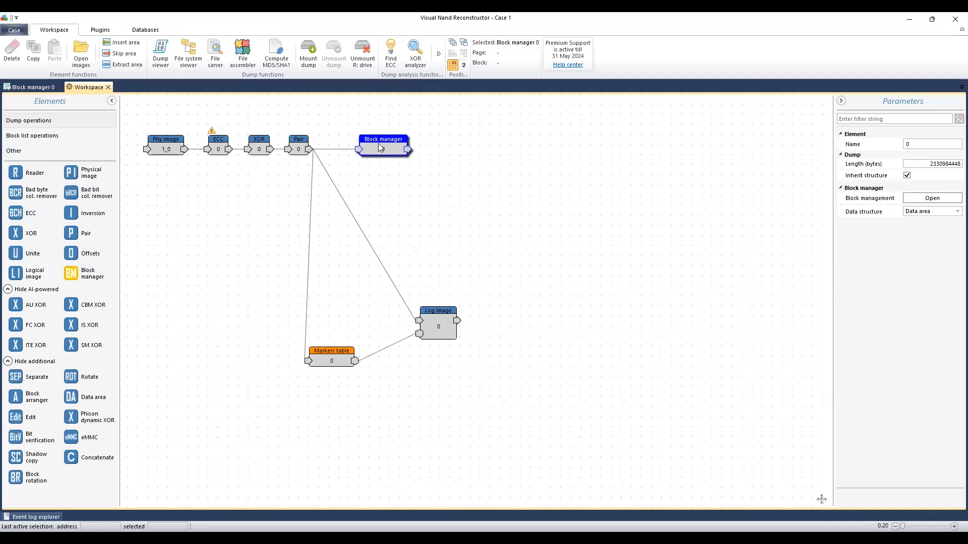
double_click(380, 147)
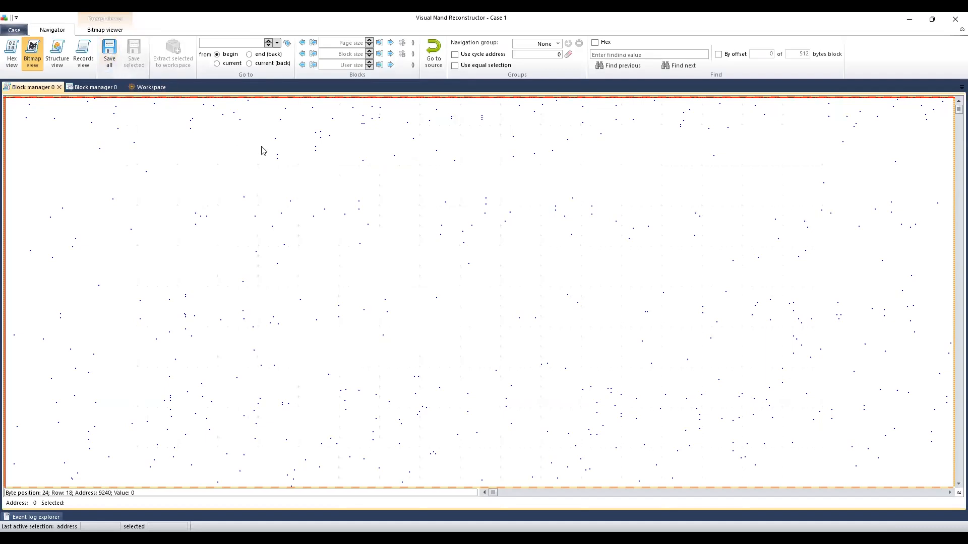
Return to the workspace and display the ECC map of the ECC element to inspect its correctable and uncorrectable errors
click(147, 87)
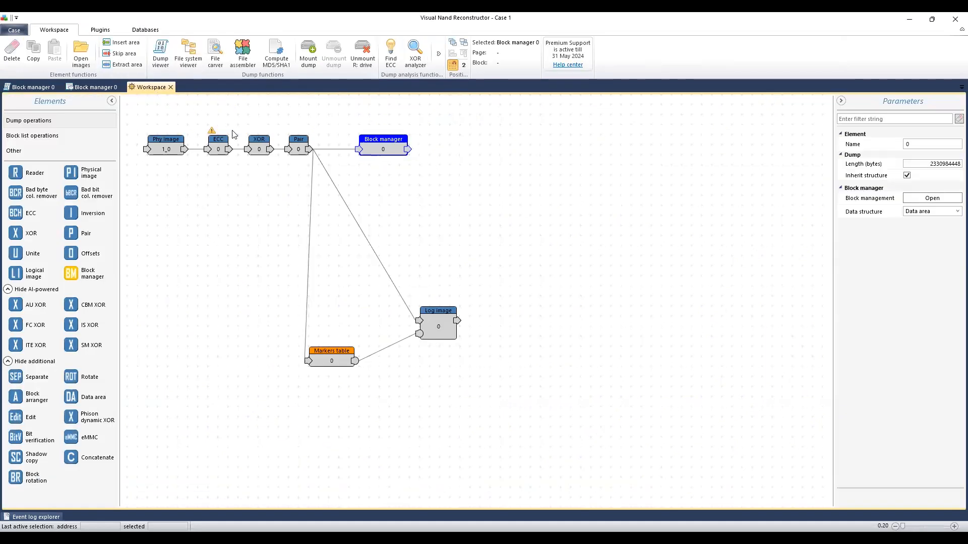
click(221, 145)
click(907, 252)
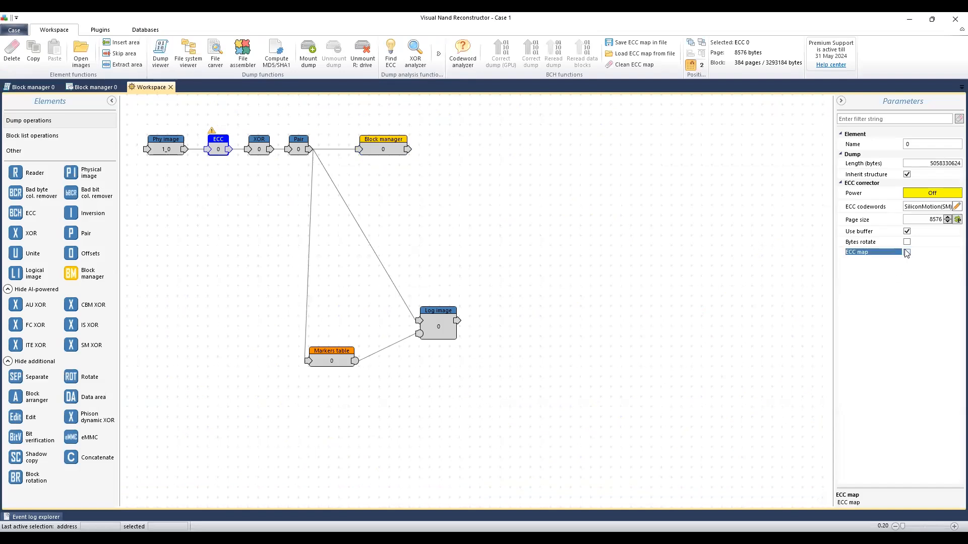
scroll(952, 298, down, 10)
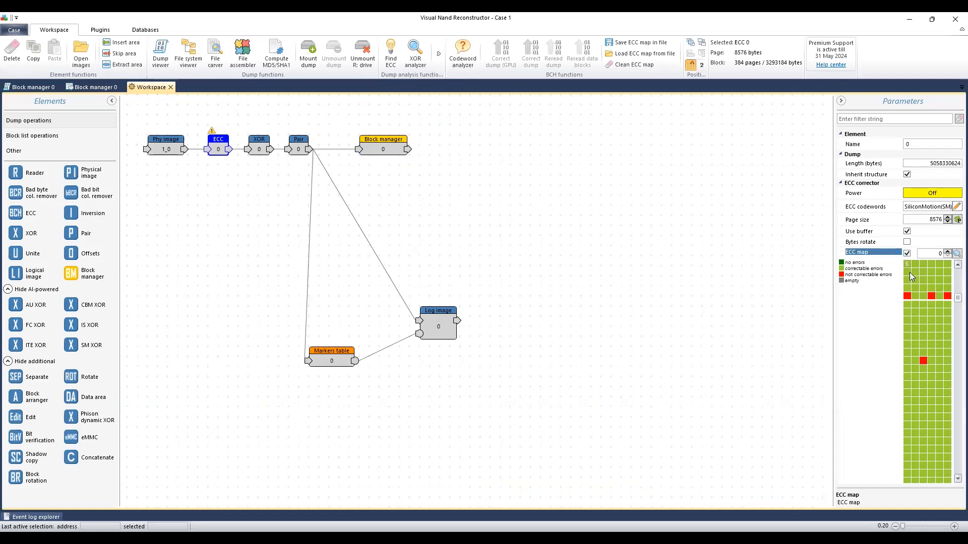
click(219, 196)
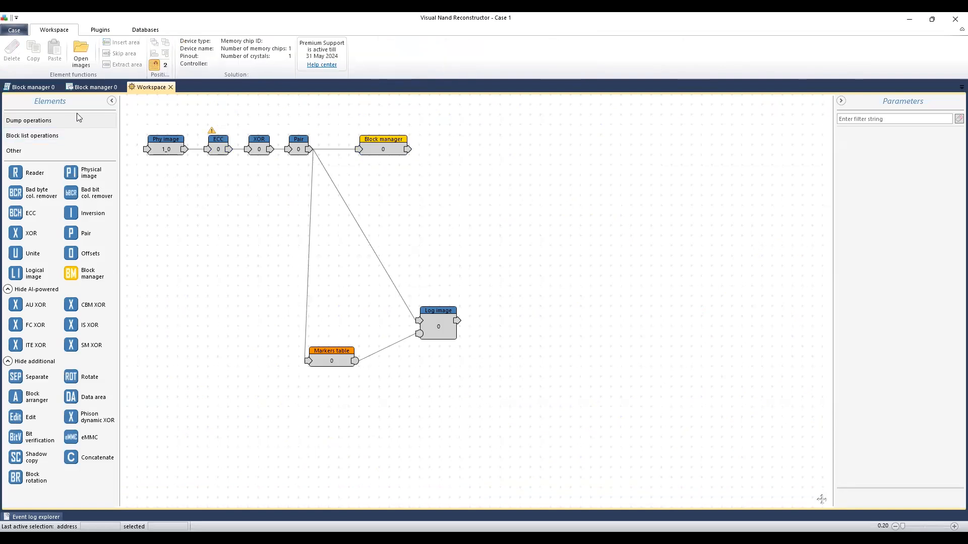
Close the Block manager's bitmap dump view and open the element in the File system viewer
click(20, 86)
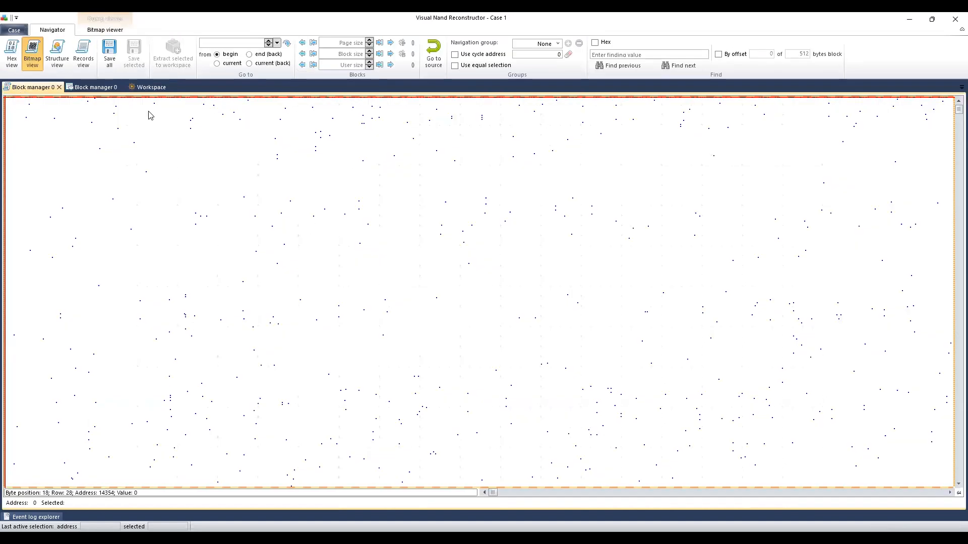
click(59, 87)
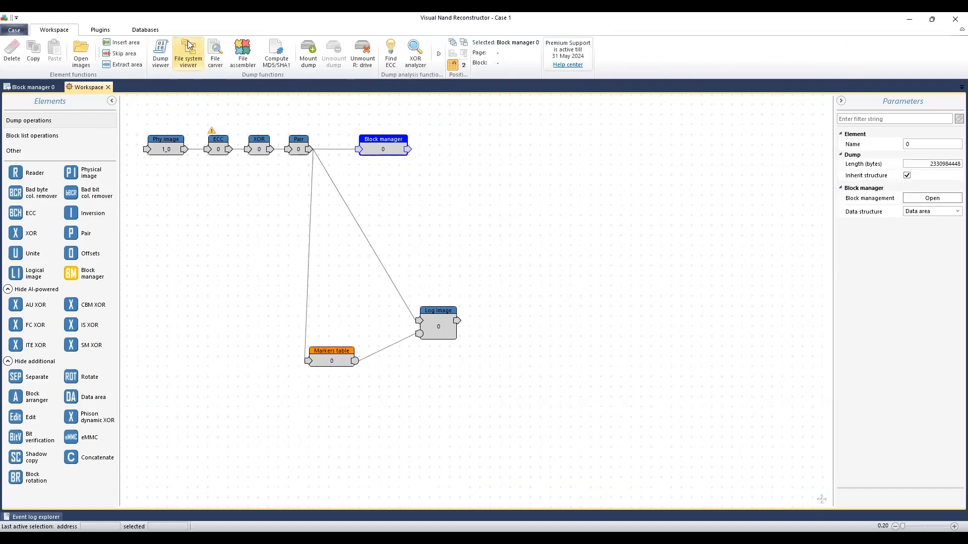
click(184, 53)
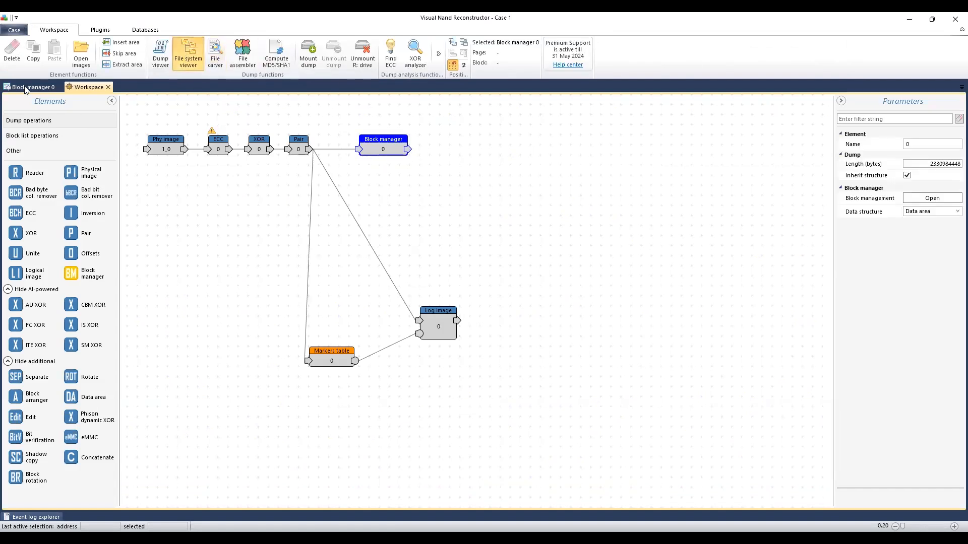
click(39, 115)
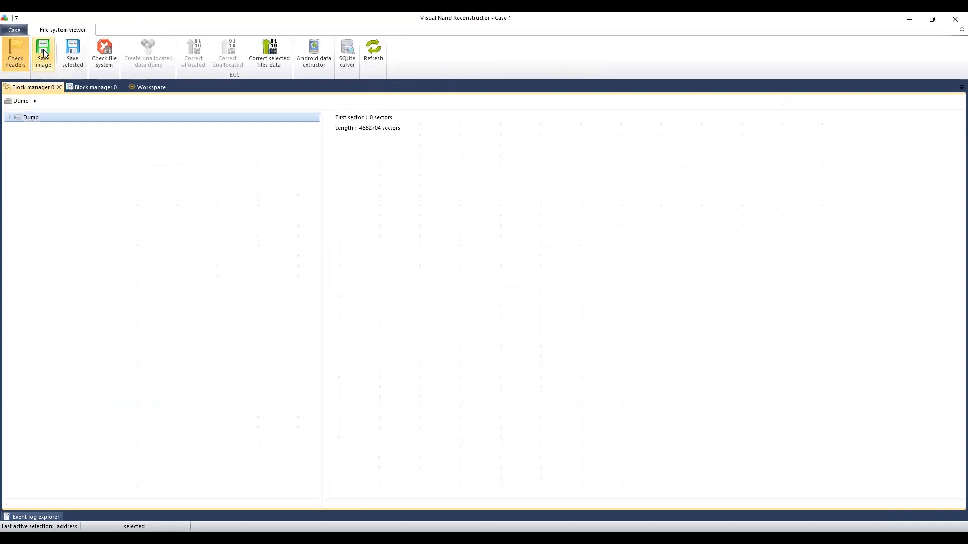
Close the file system view and move the Block manager element slightly closer to Pair
click(59, 87)
click(438, 215)
mouse_move(396, 154)
mouse_down()
mouse_move(402, 164)
mouse_move(378, 154)
mouse_up()
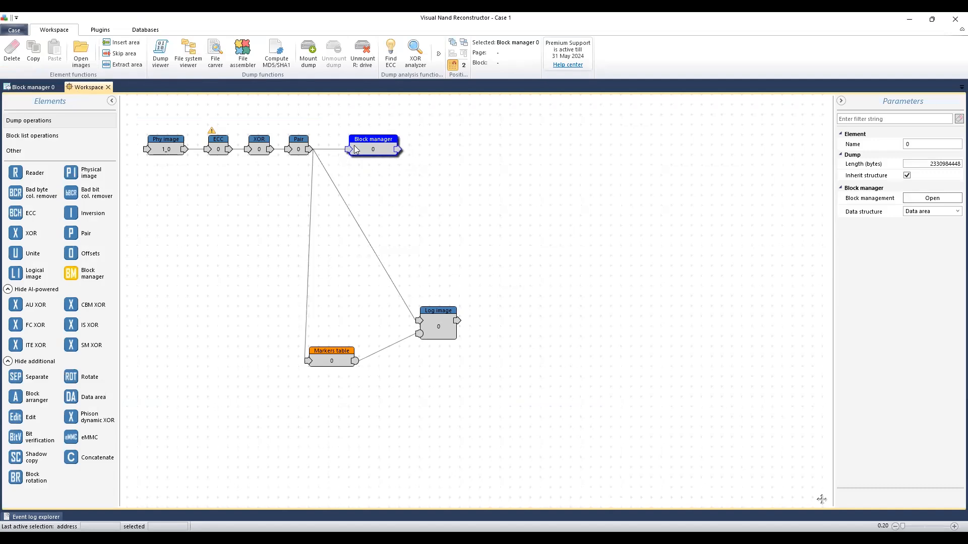
In the Block manager's block list, exclude the blocks with LBN 049C and 03C6 from use
click(20, 88)
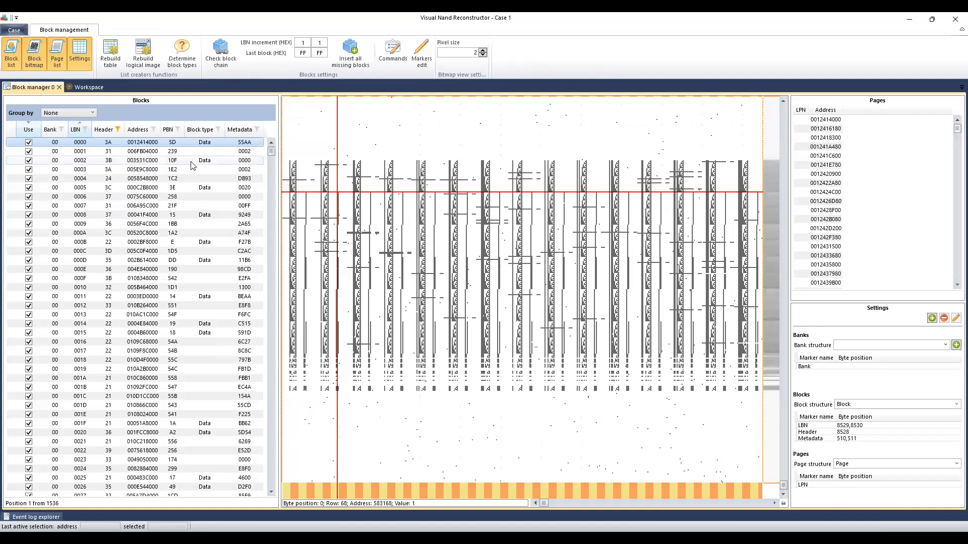
scroll(272, 146, down, 14)
scroll(272, 146, up, 14)
drag(272, 152, 265, 318)
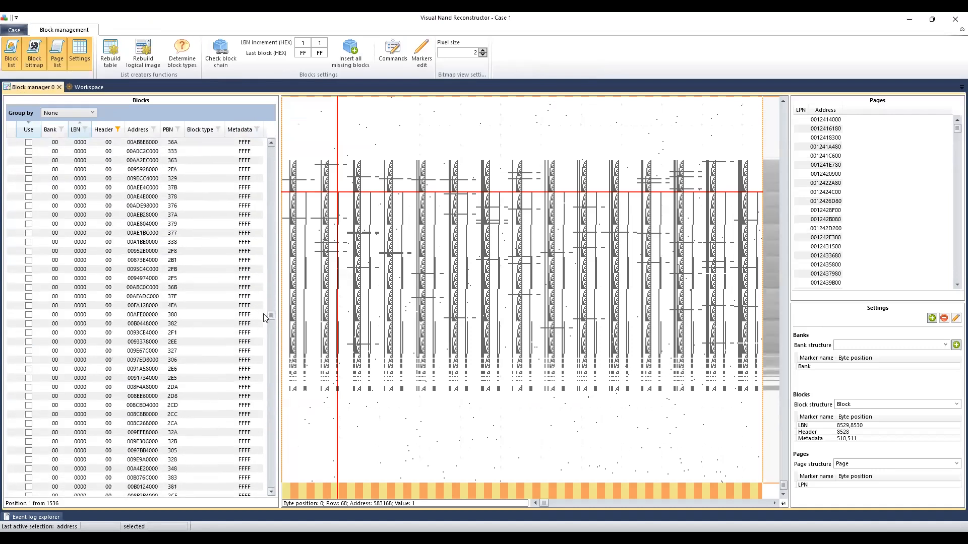
scroll(263, 315, up, 1)
scroll(99, 231, up, 2)
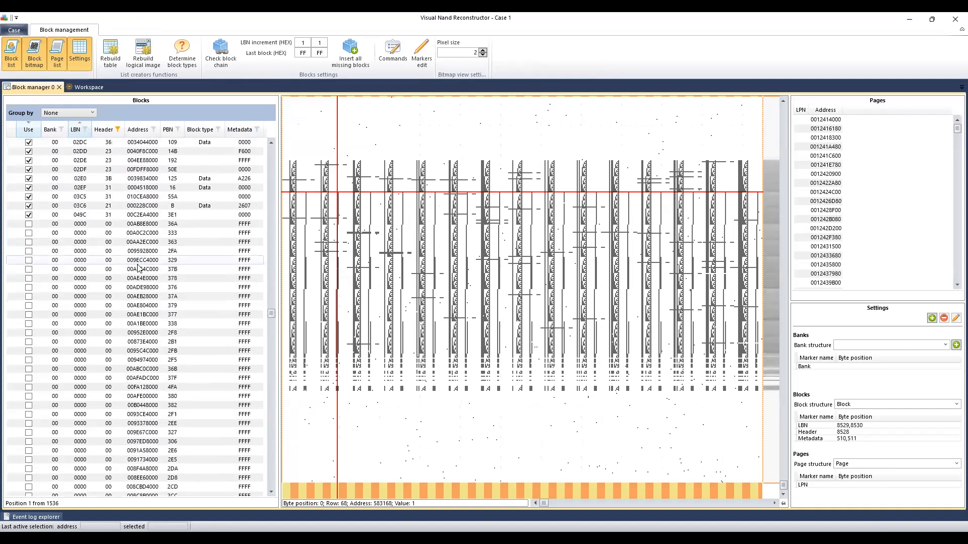
click(28, 214)
scroll(77, 249, up, 2)
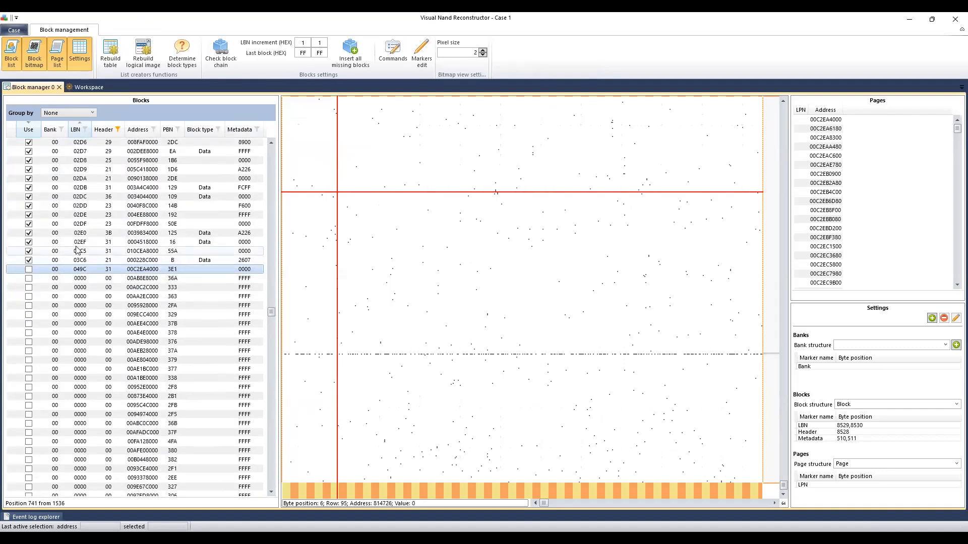
key(Up)
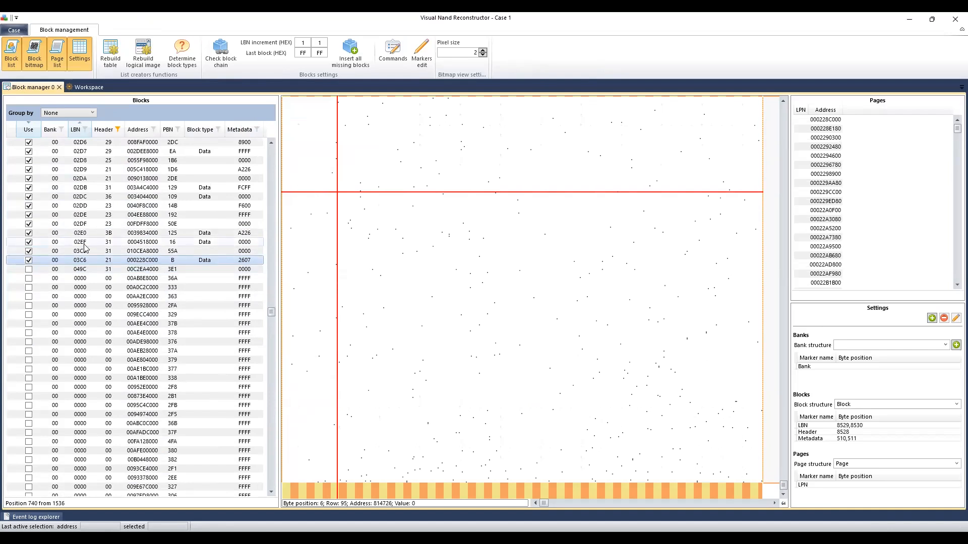
click(85, 246)
click(29, 261)
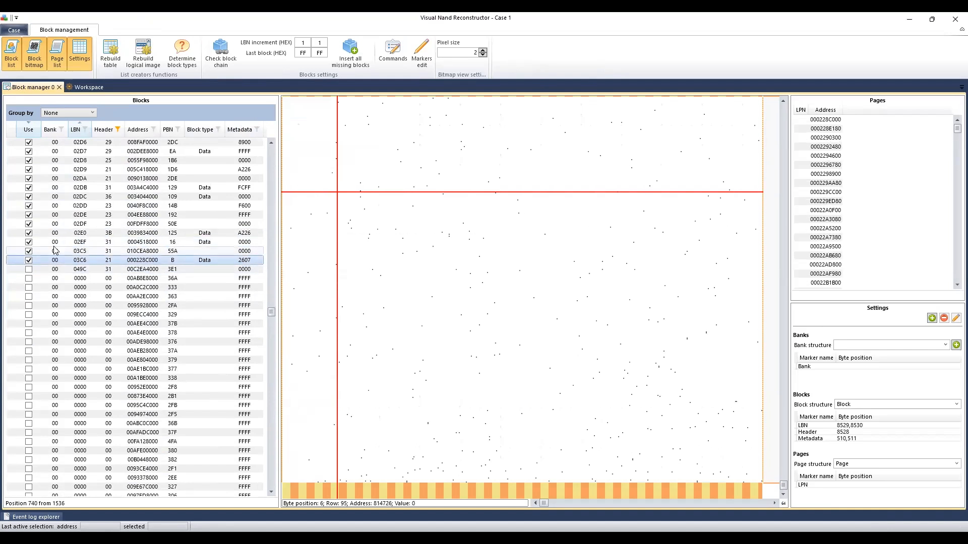
click(84, 255)
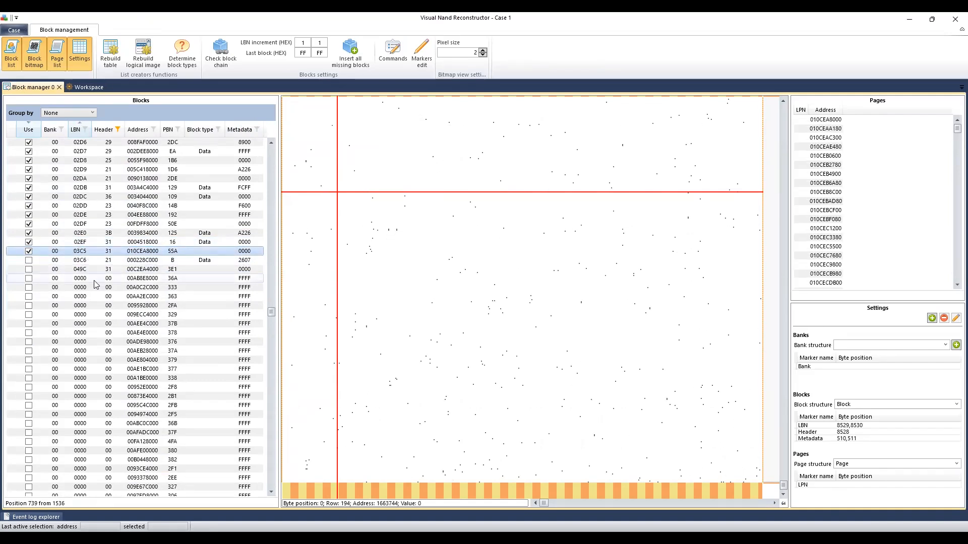
Check the block with LBN 02EF and insert all missing blocks into the block list
click(81, 244)
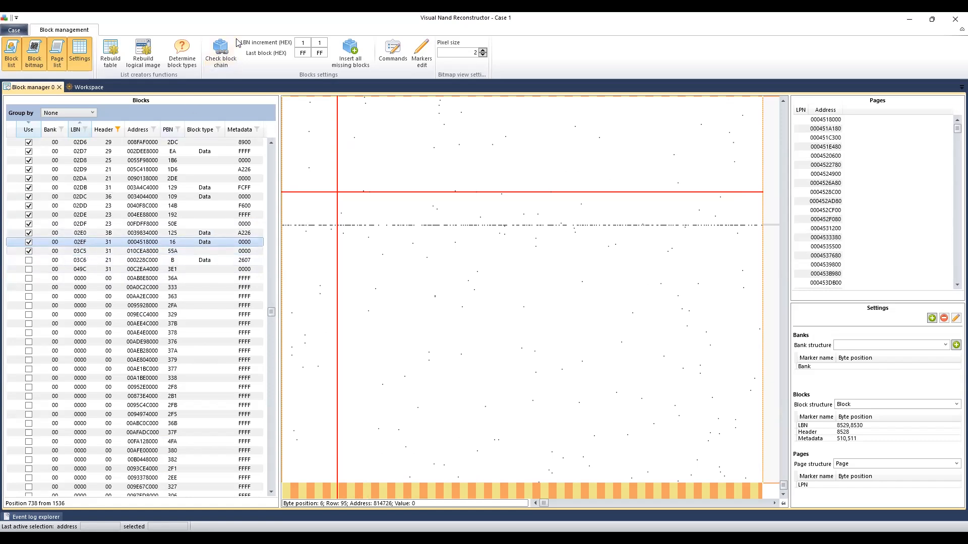
click(352, 54)
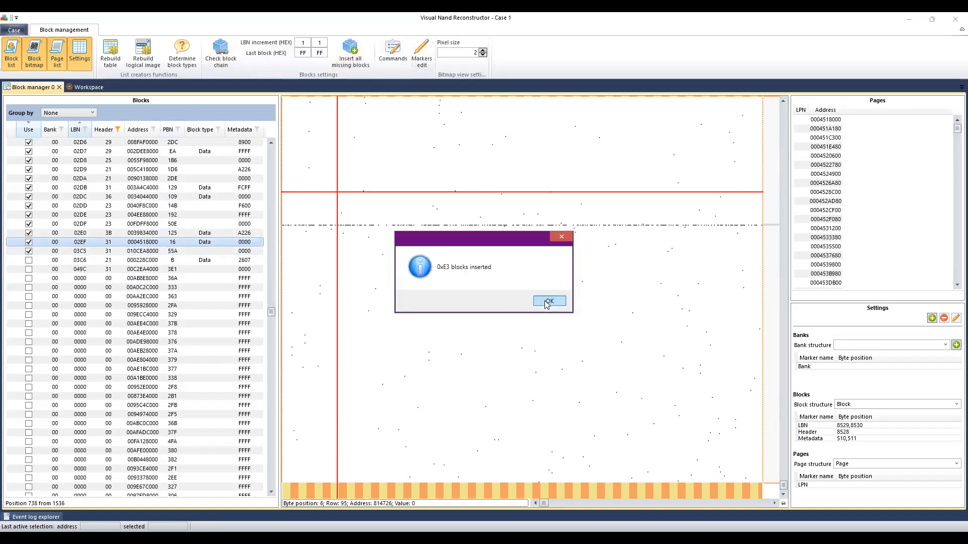
click(549, 301)
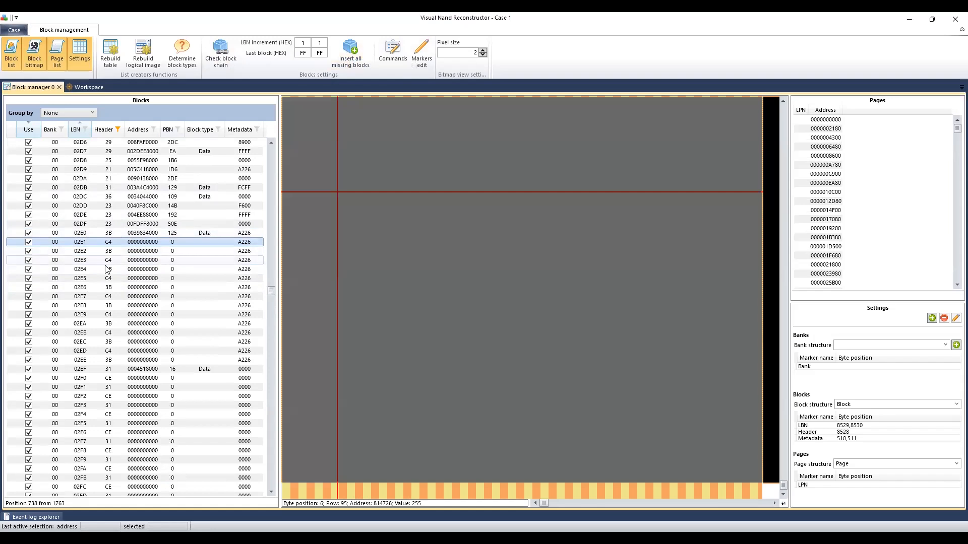
Examine the inserted blocks from LBN 02E1 onward, comparing their headers, addresses and metadata with the neighbouring blocks
click(136, 306)
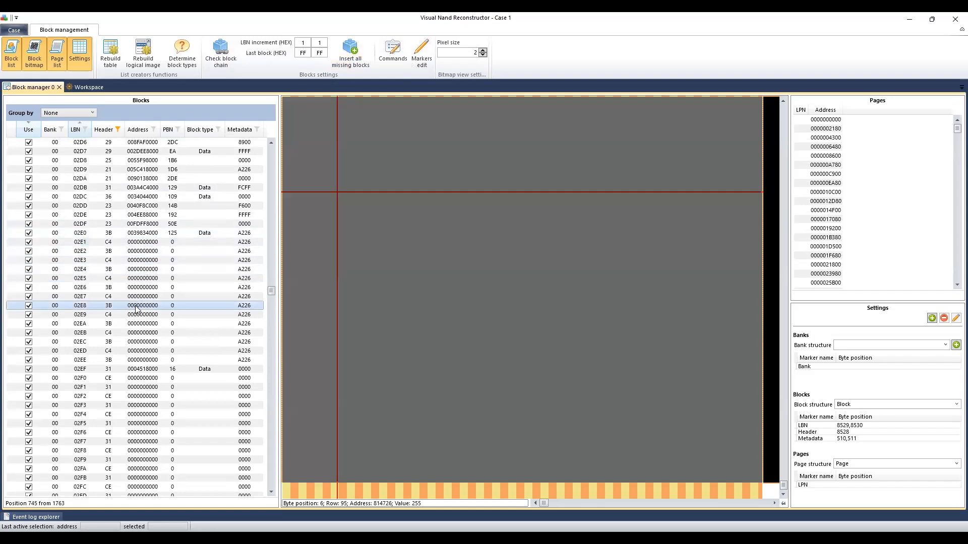
click(76, 333)
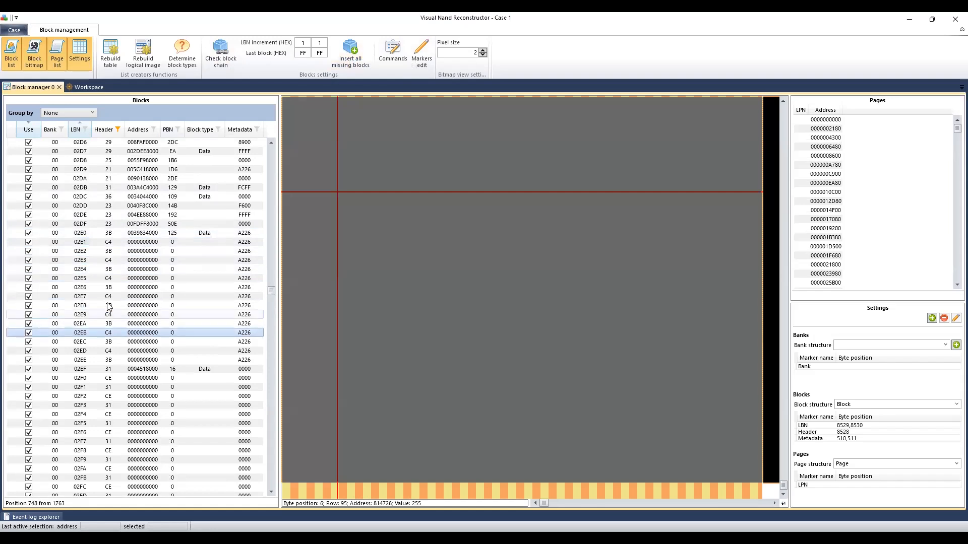
scroll(99, 305, up, 2)
scroll(100, 308, down, 2)
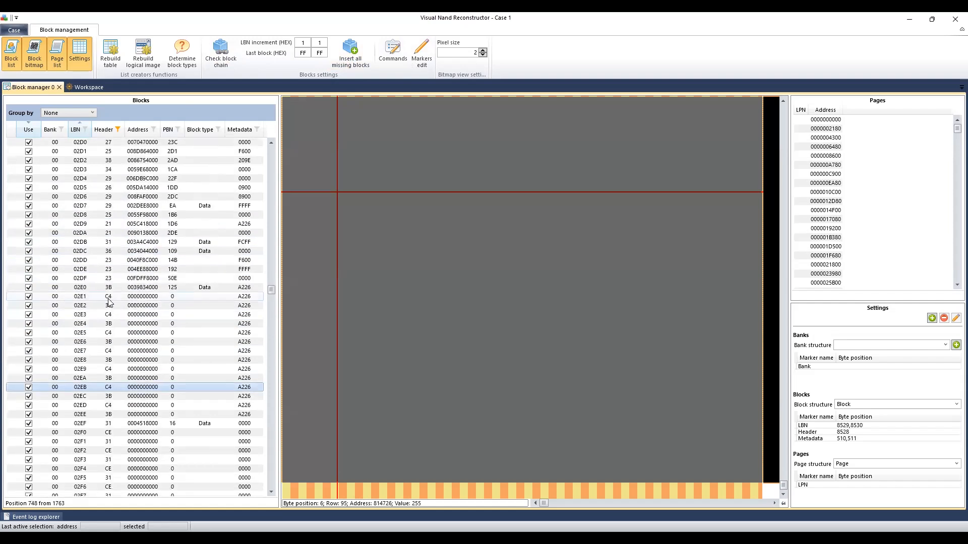
click(96, 242)
scroll(95, 305, down, 8)
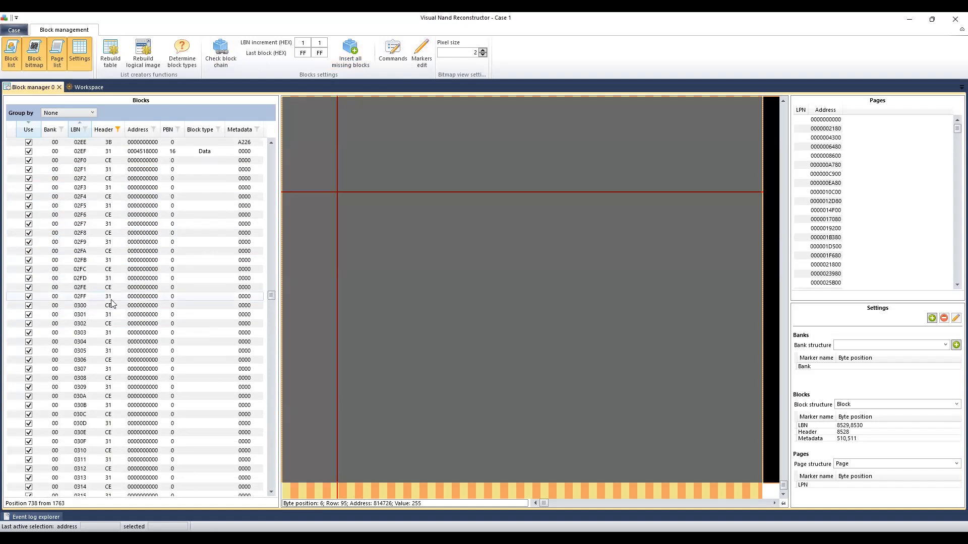
scroll(112, 303, up, 17)
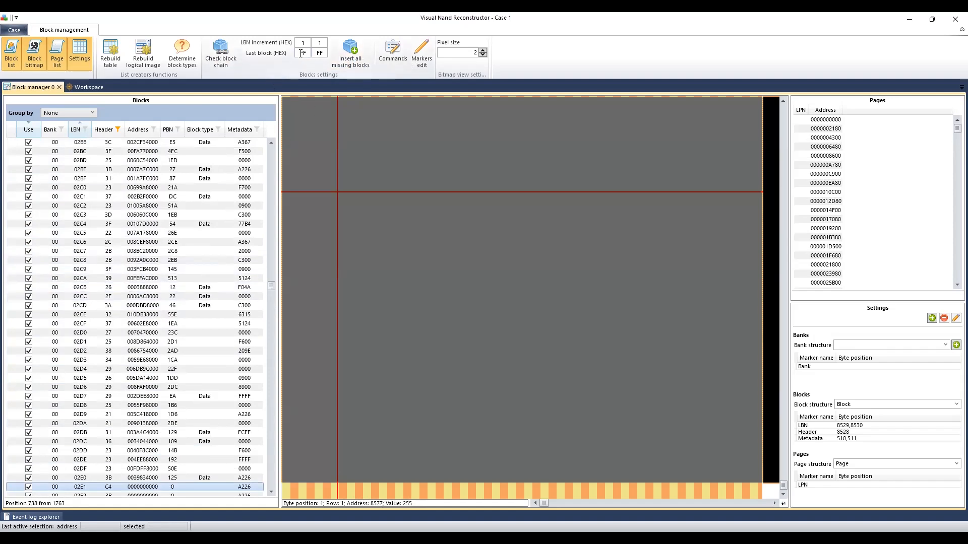
Point out both Last block (HEX) values and highlight the first one
click(317, 53)
click(302, 54)
click(326, 56)
double_click(298, 53)
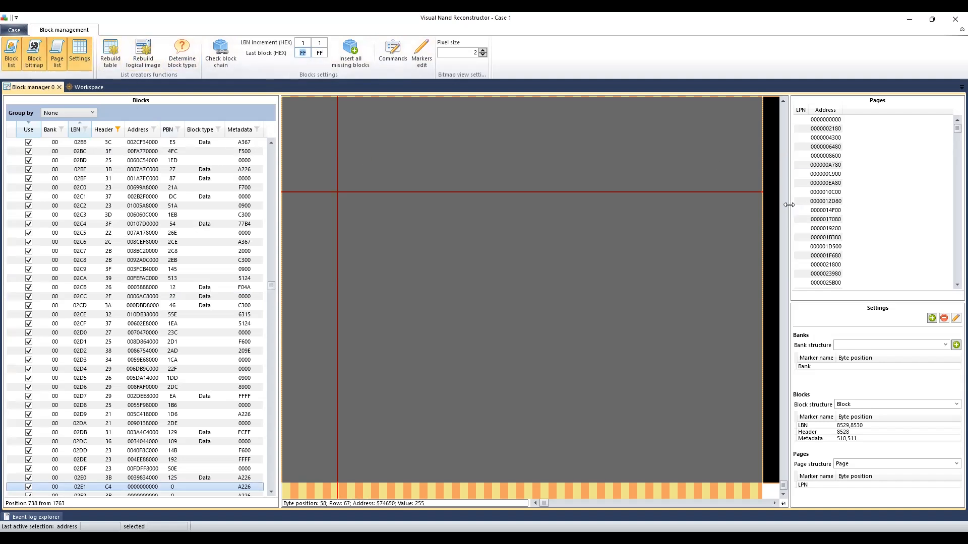
Widen the page list slightly and view the bitmaps and page addresses of the blocks with LBN 02C2 and 02C5
drag(788, 204, 784, 204)
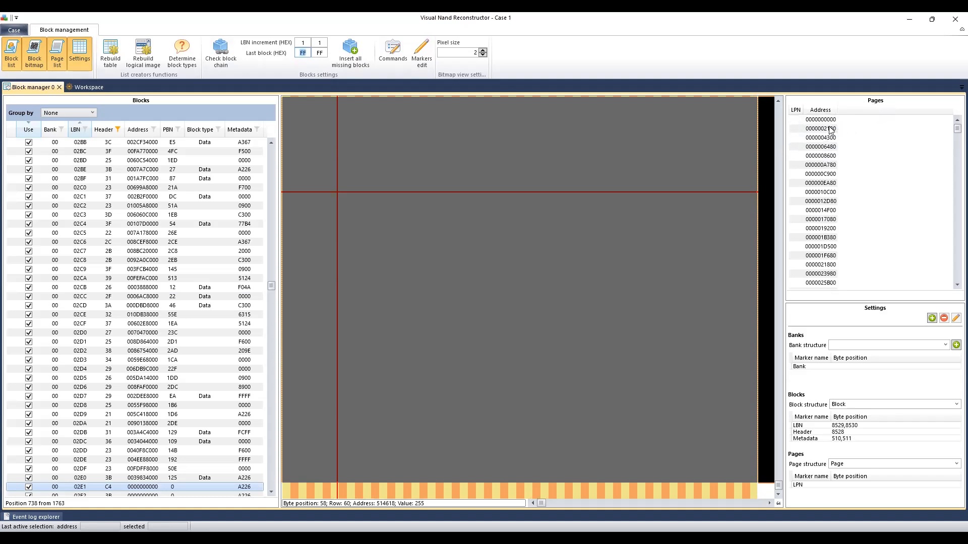
click(144, 207)
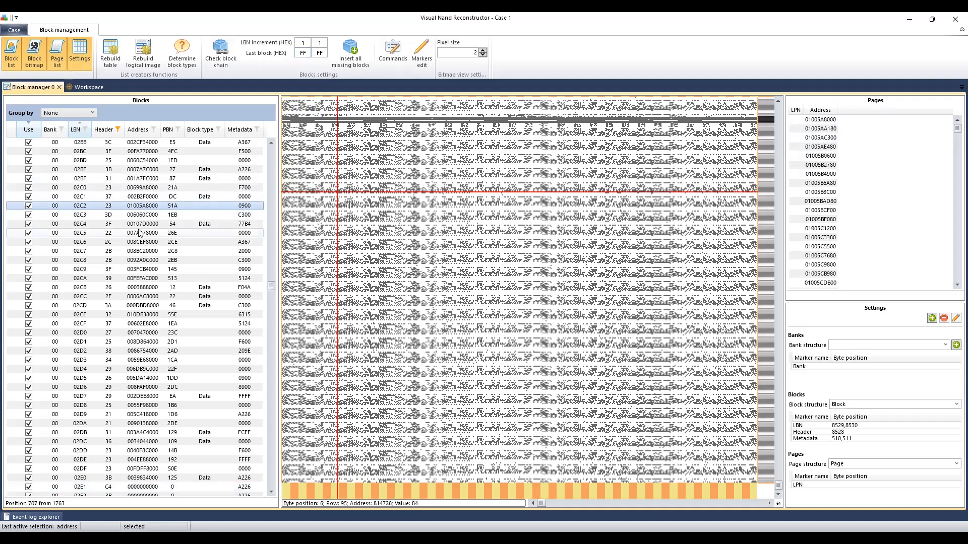
click(140, 233)
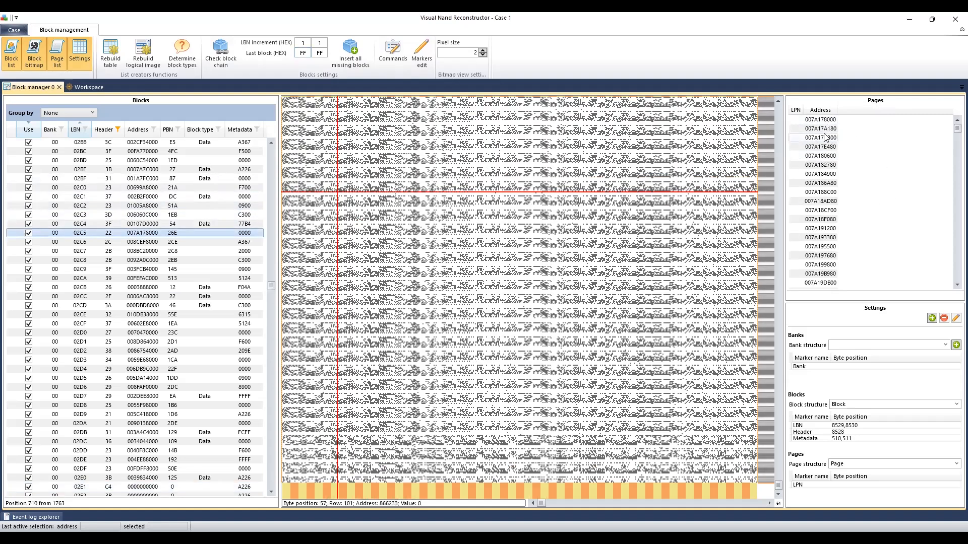
Hide the page list and the settings, leaving only the block list and block bitmap displayed
click(57, 56)
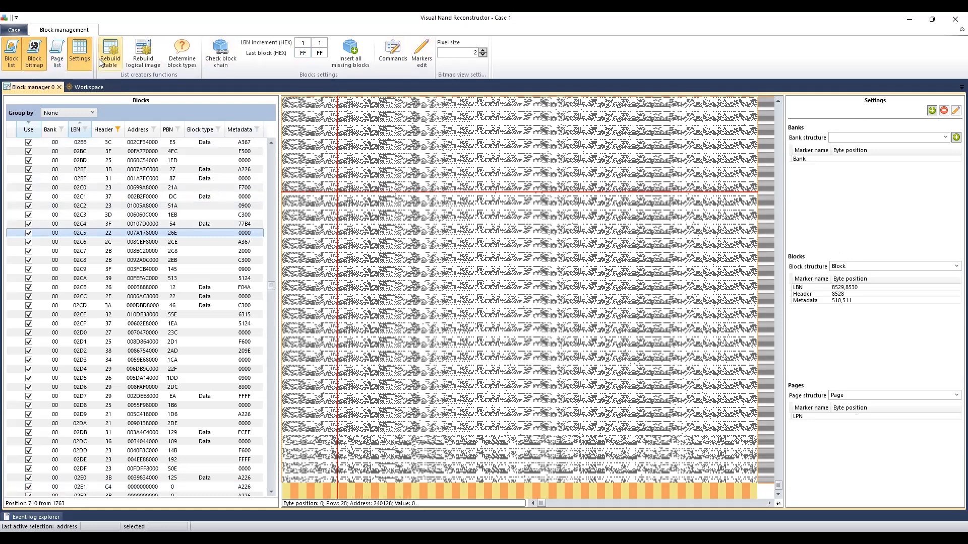
click(86, 59)
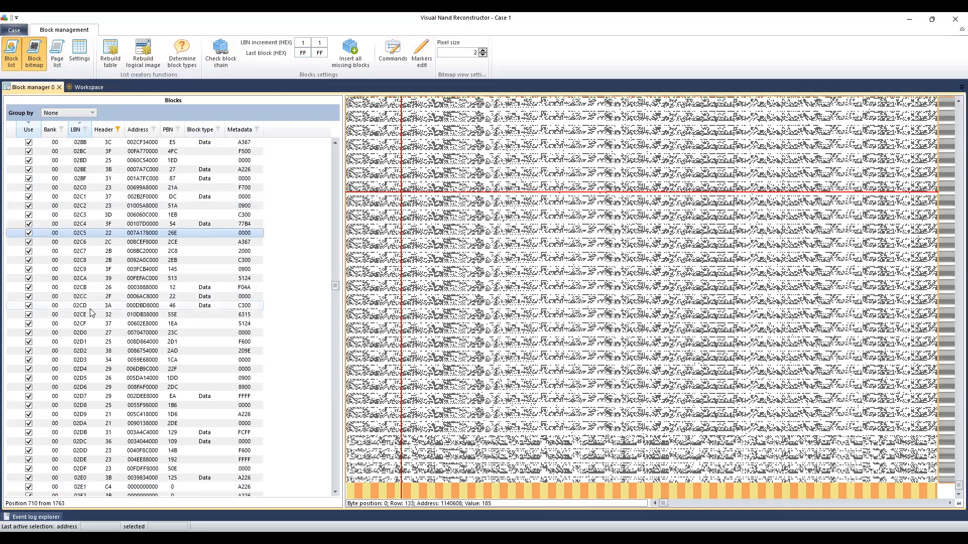
scroll(93, 312, up, 6)
scroll(96, 313, up, 2)
scroll(90, 309, down, 6)
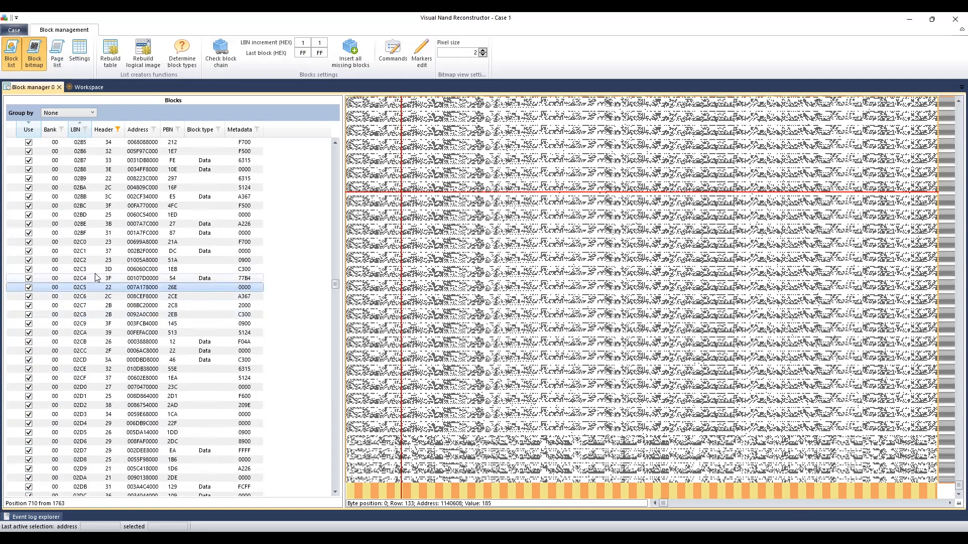
scroll(84, 281, down, 5)
scroll(84, 282, up, 18)
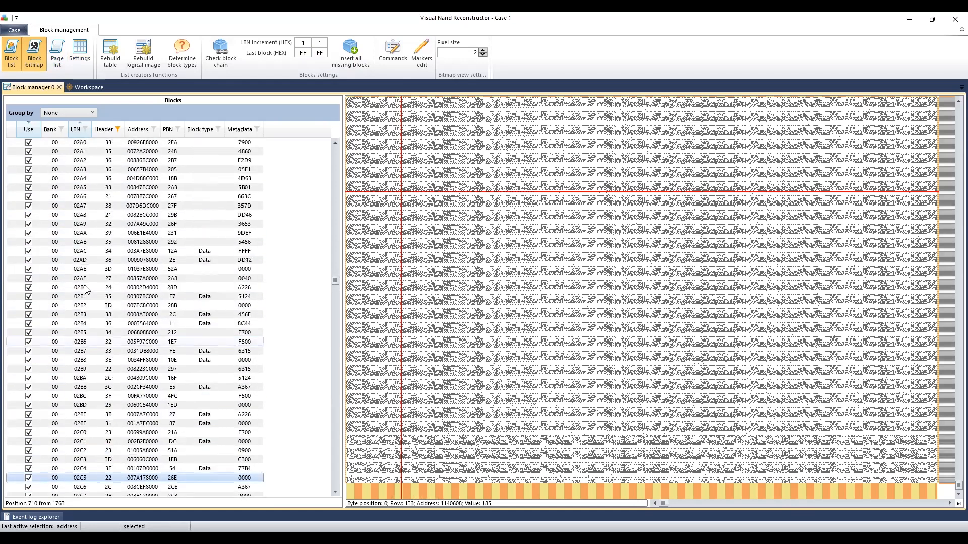
scroll(85, 285, up, 4)
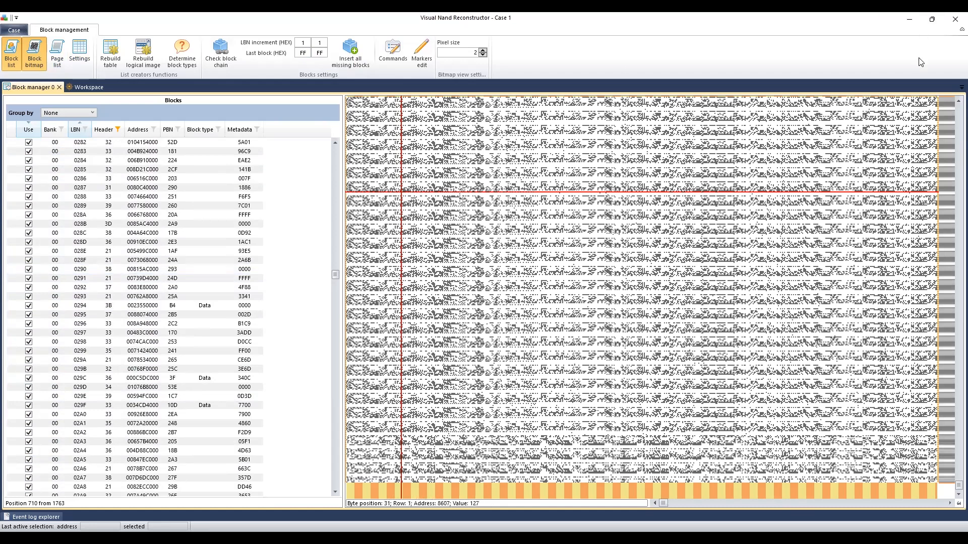
Close the current case without saving it
click(954, 21)
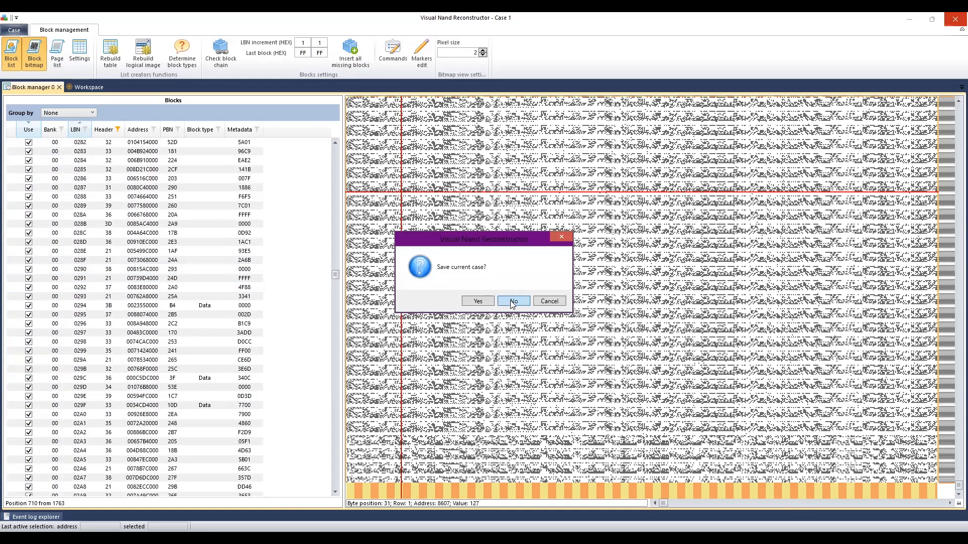
click(512, 302)
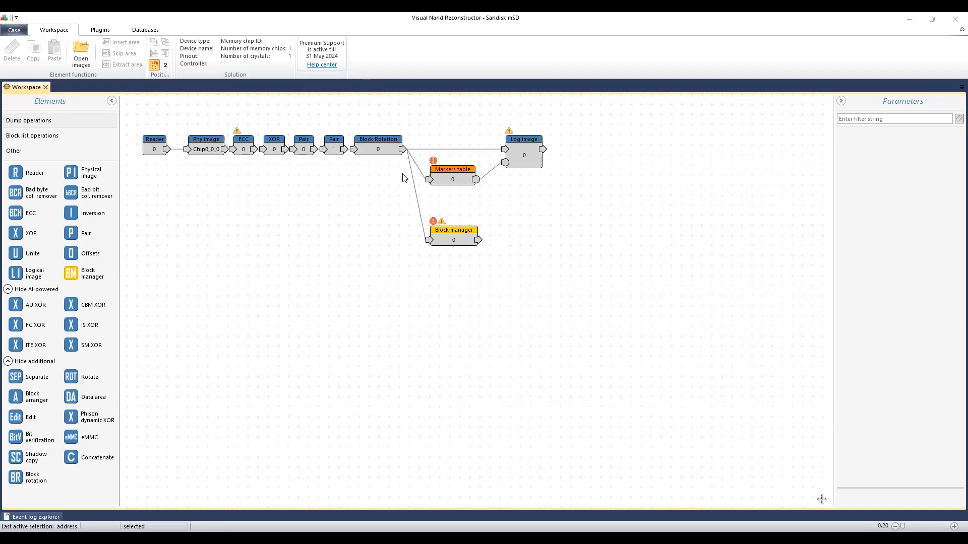
Shift the Block manager and ECC elements slightly in the workspace and briefly show the ECC element's ECC map
drag(454, 239, 444, 239)
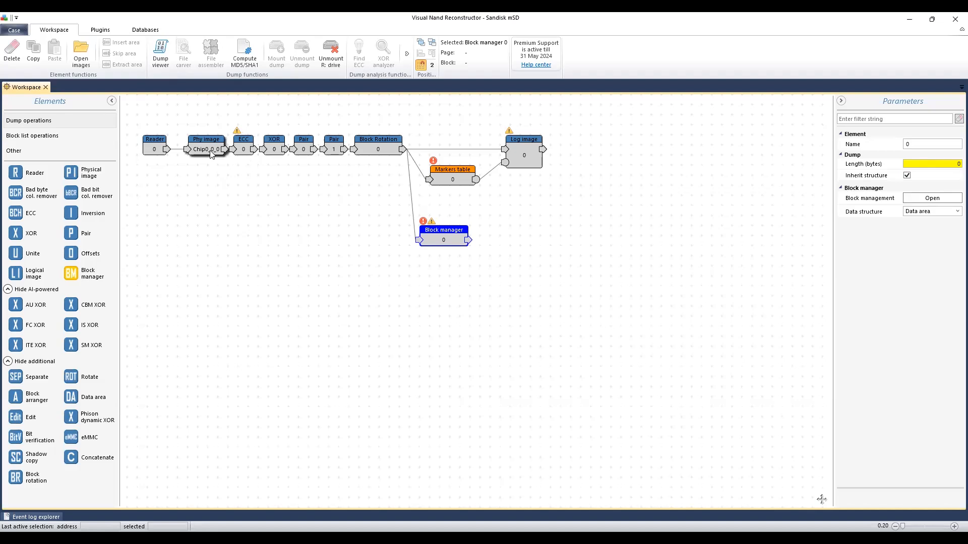
drag(243, 141, 237, 143)
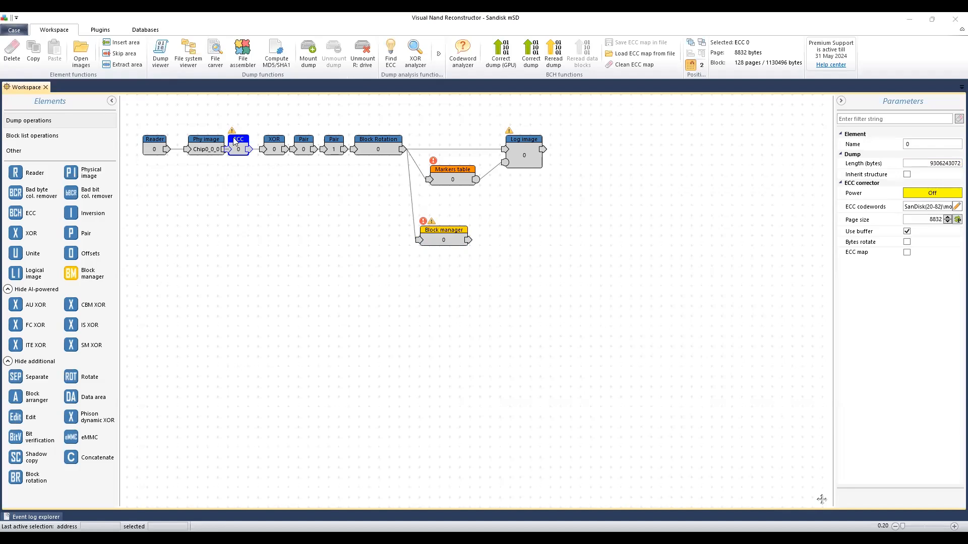
click(906, 253)
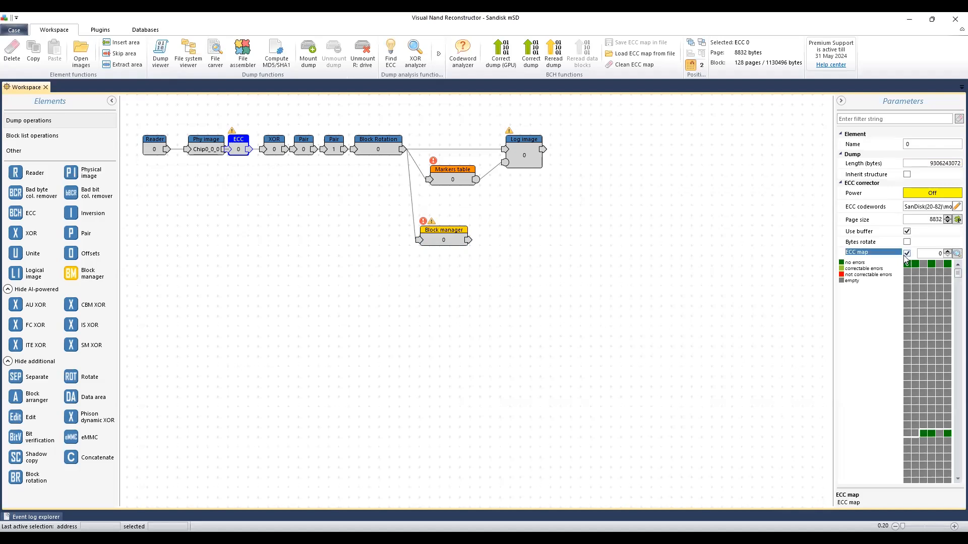
click(907, 252)
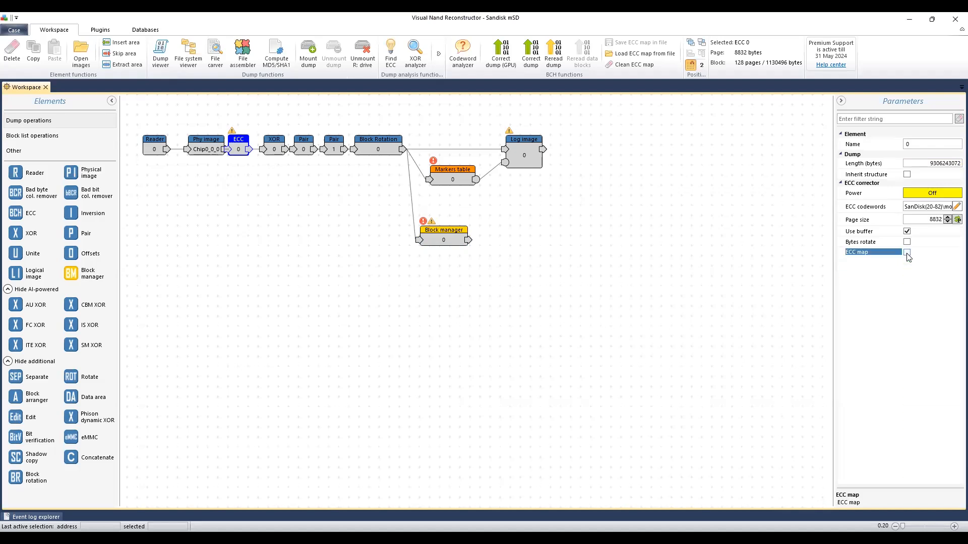
Space out the start of the element chain by shifting the Reader, Phy image and XOR elements
drag(220, 160, 153, 148)
drag(153, 148, 140, 152)
click(256, 184)
click(265, 146)
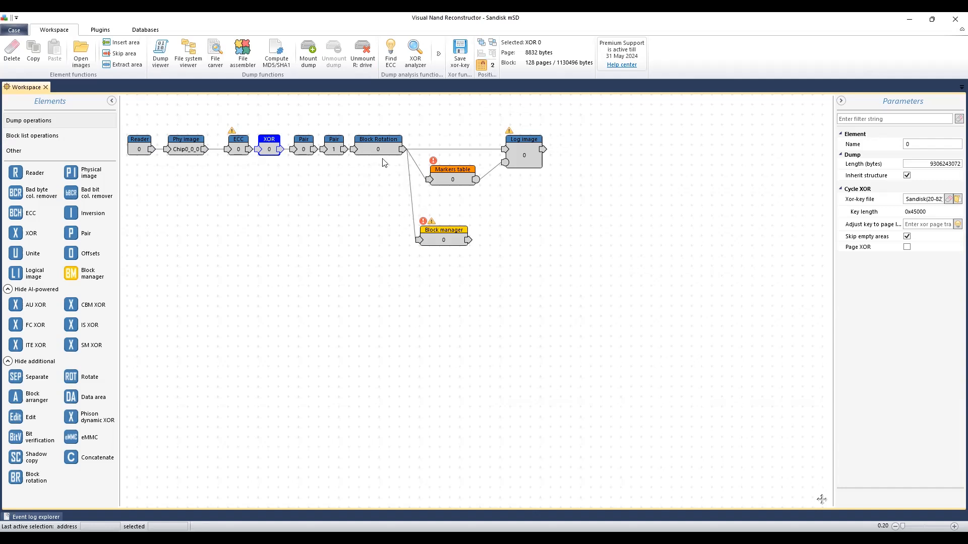
click(458, 186)
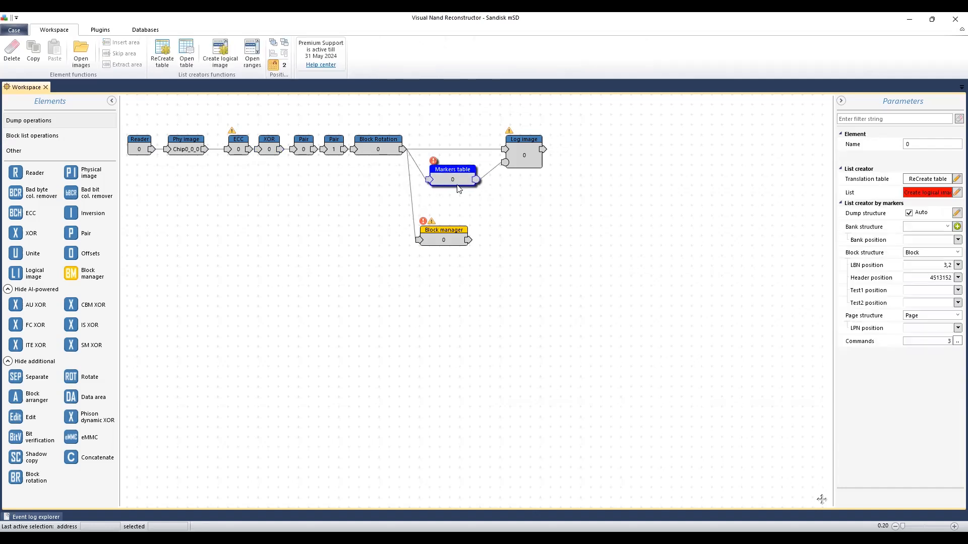
click(928, 192)
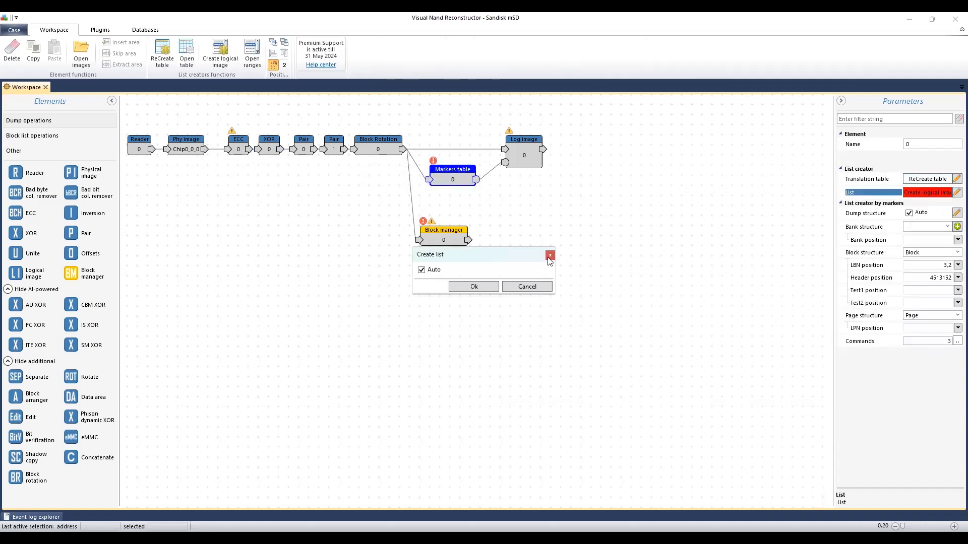
click(549, 258)
Open the Markers table, narrow its block markers list and examine the used LBN 0001 block's pages and the LBN sequence
double_click(446, 172)
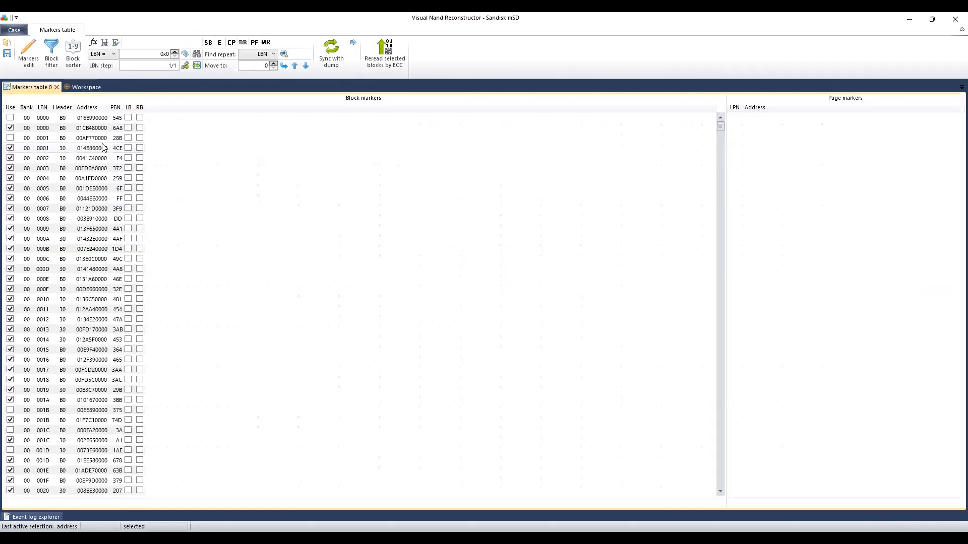
drag(722, 253, 250, 237)
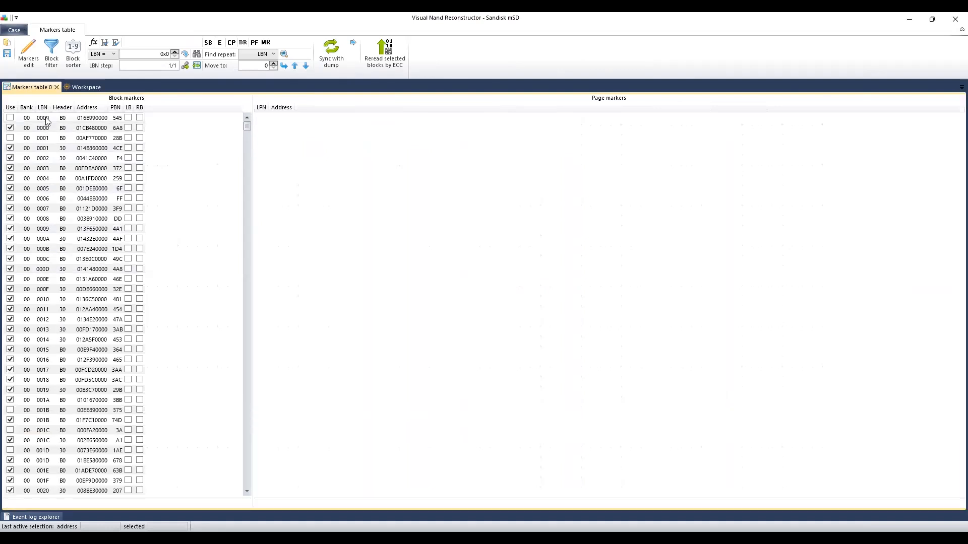
click(56, 150)
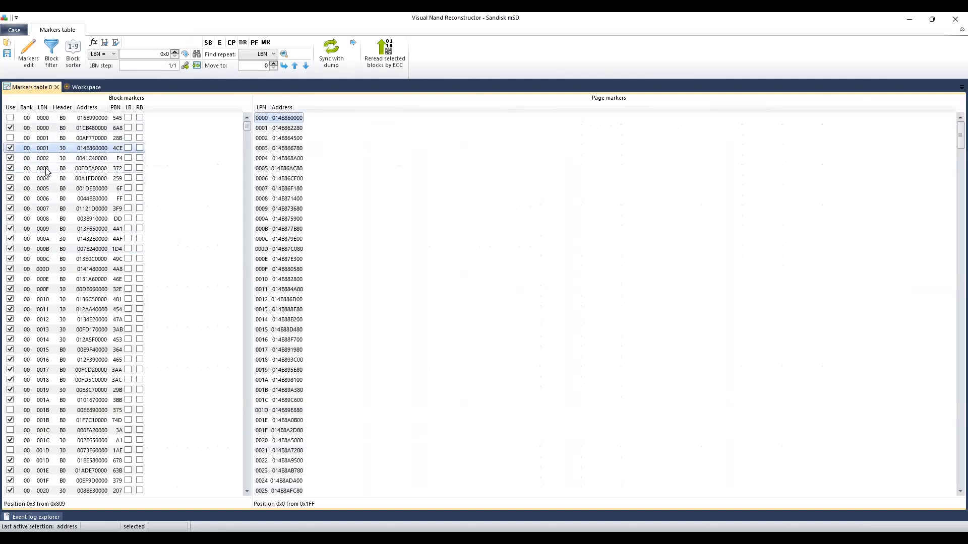
scroll(40, 290, down, 3)
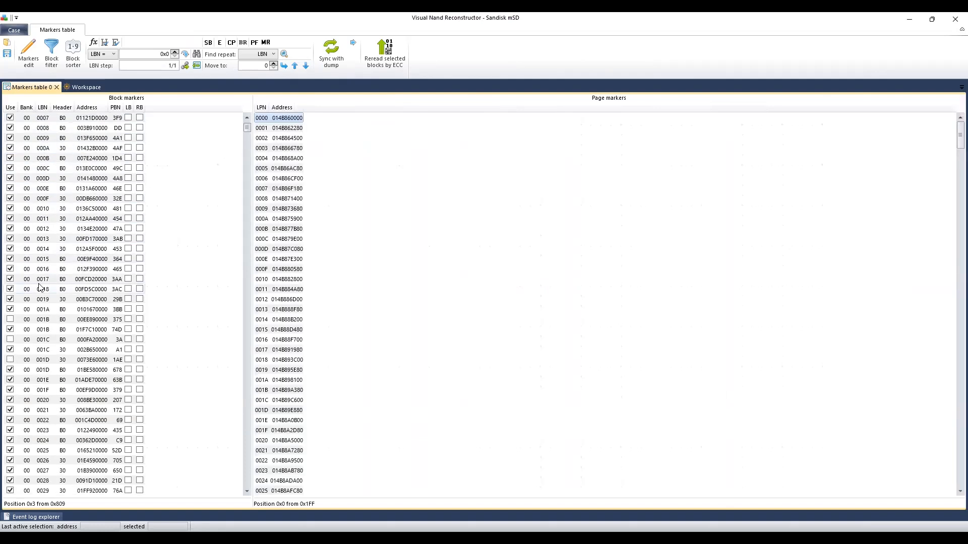
scroll(44, 273, down, 20)
scroll(48, 262, down, 4)
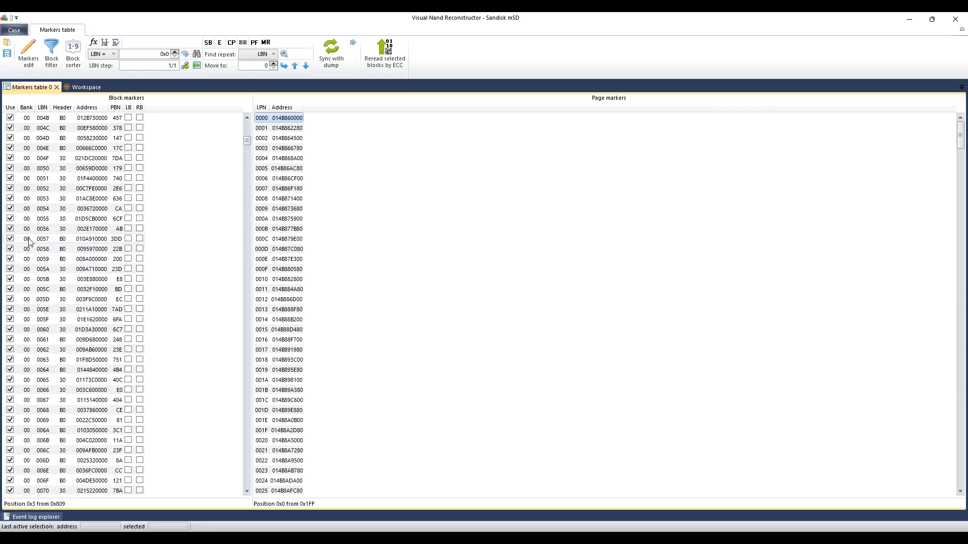
scroll(33, 243, down, 4)
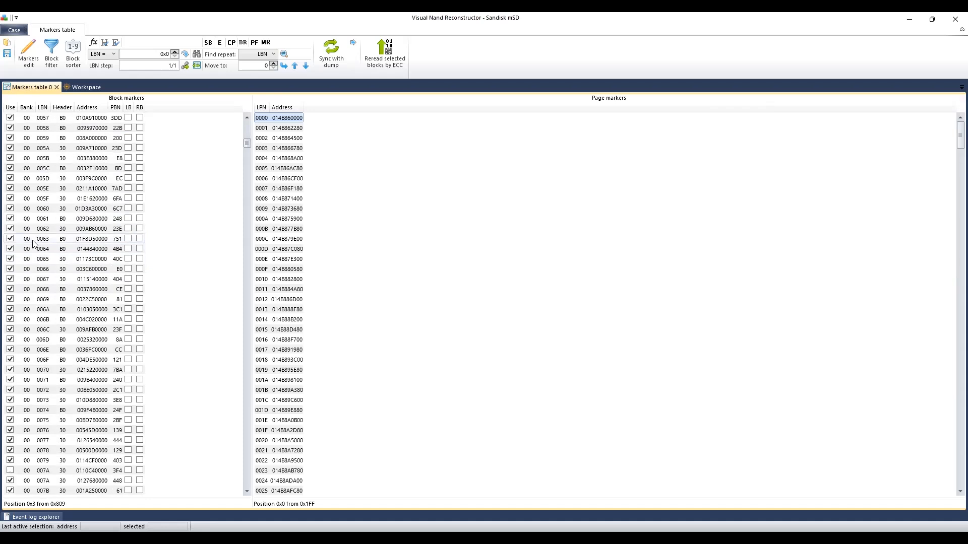
Select the Block Rotation element in the workspace and view the available rotation types
click(84, 88)
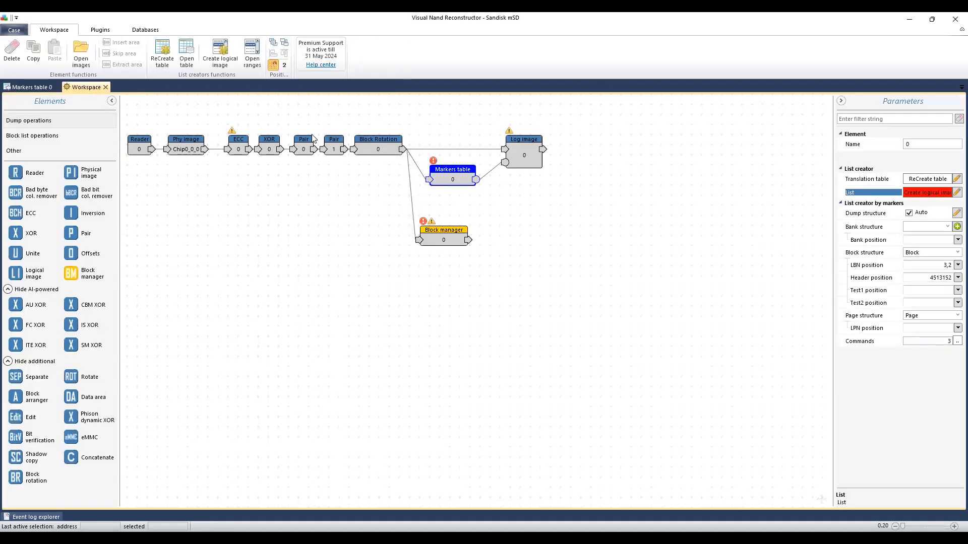
click(378, 147)
drag(378, 147, 382, 148)
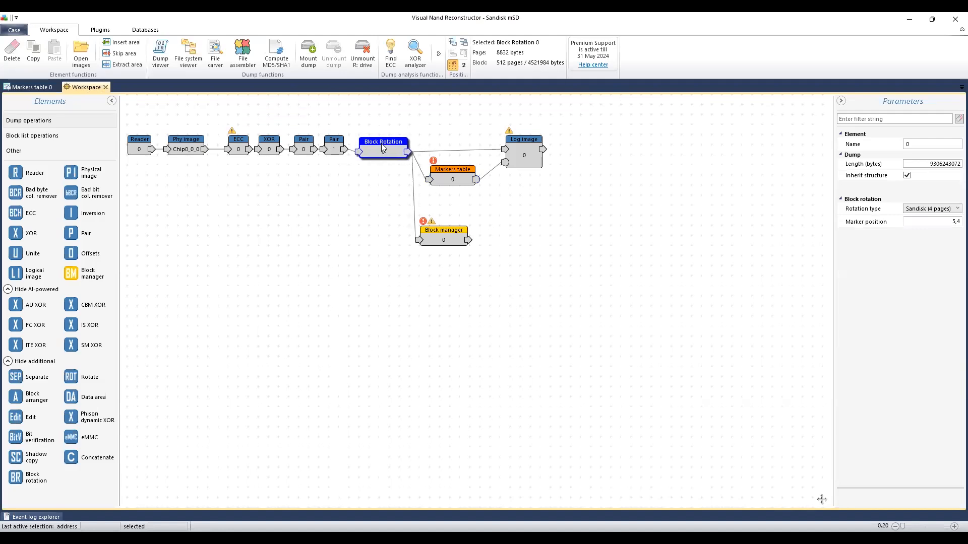
click(931, 208)
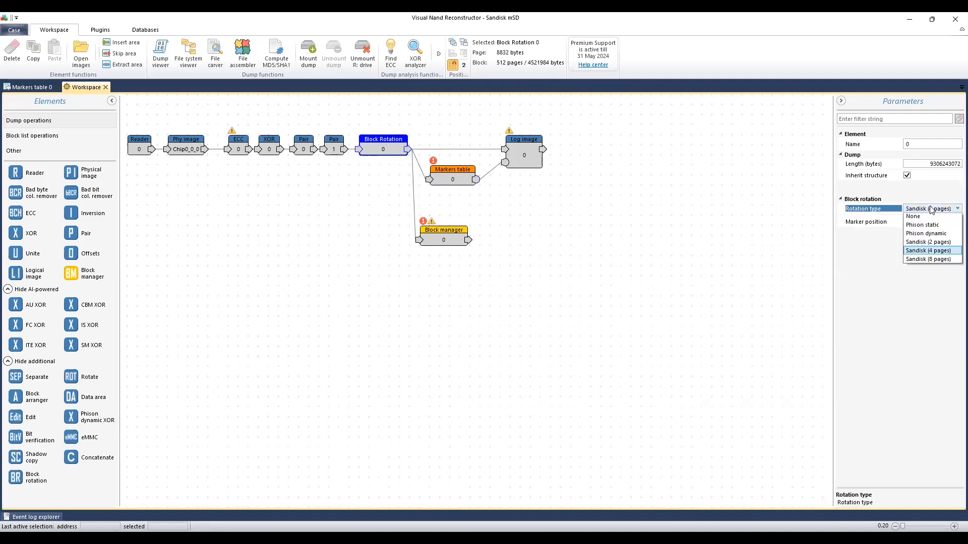
click(933, 210)
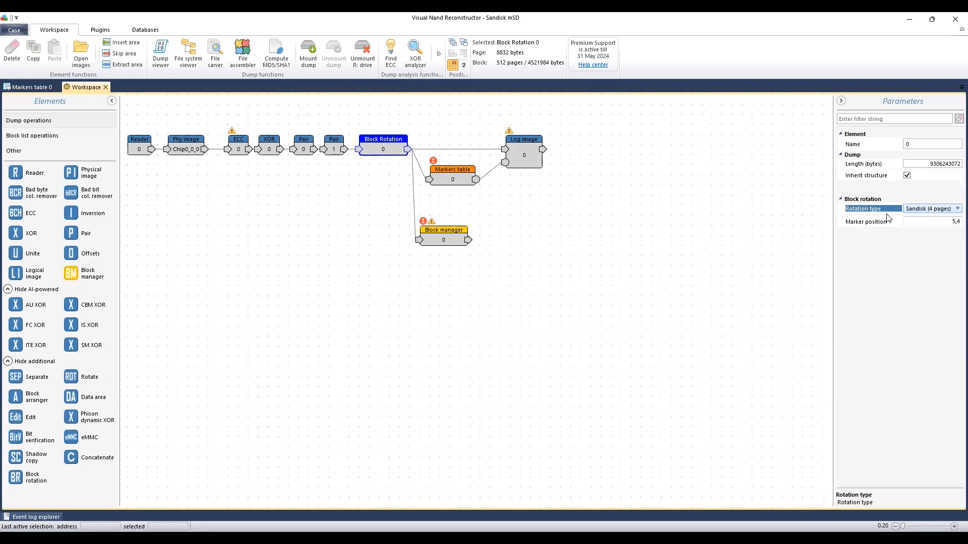
Return to the Markers table and view the page addresses of the excluded LBN 0000 block and the used LBN 0001 block
click(27, 88)
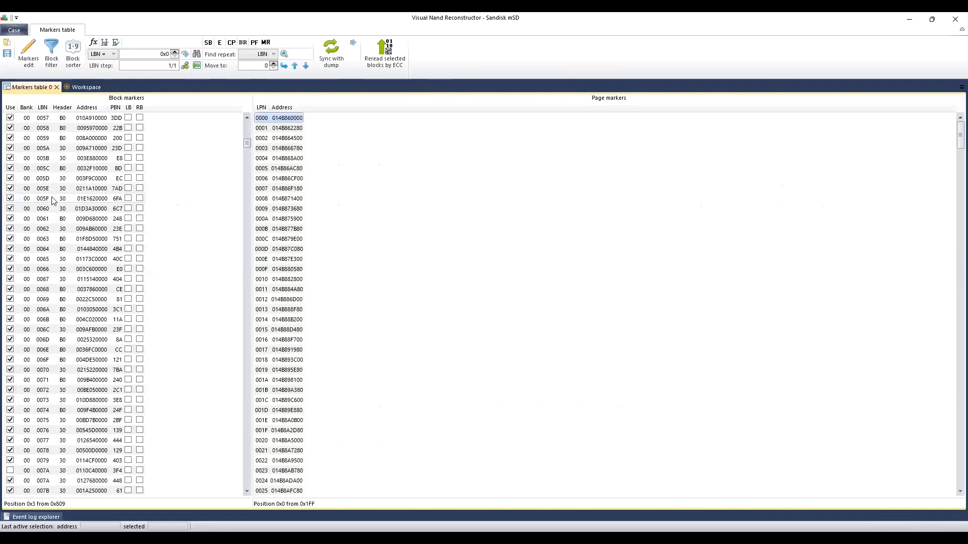
scroll(56, 204, up, 13)
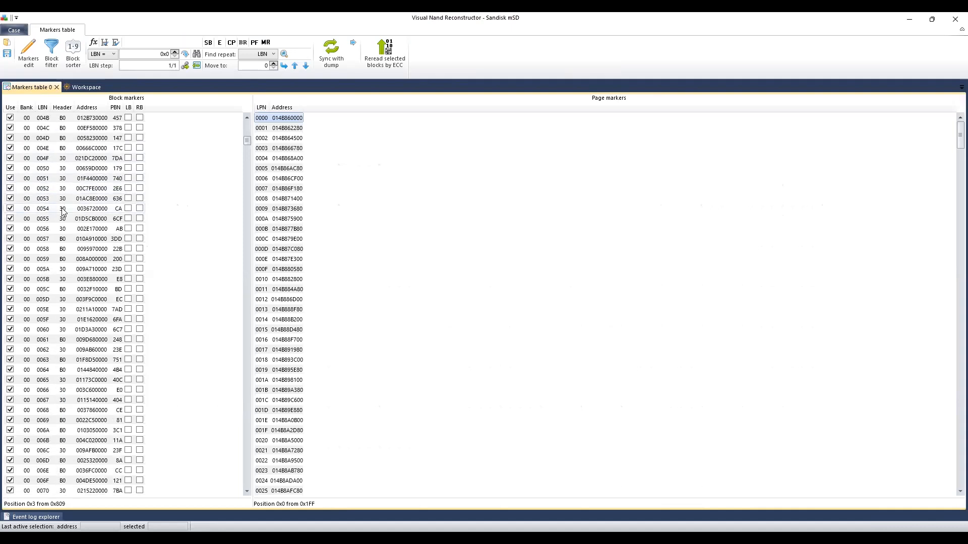
scroll(61, 208, up, 3)
drag(248, 134, 245, 121)
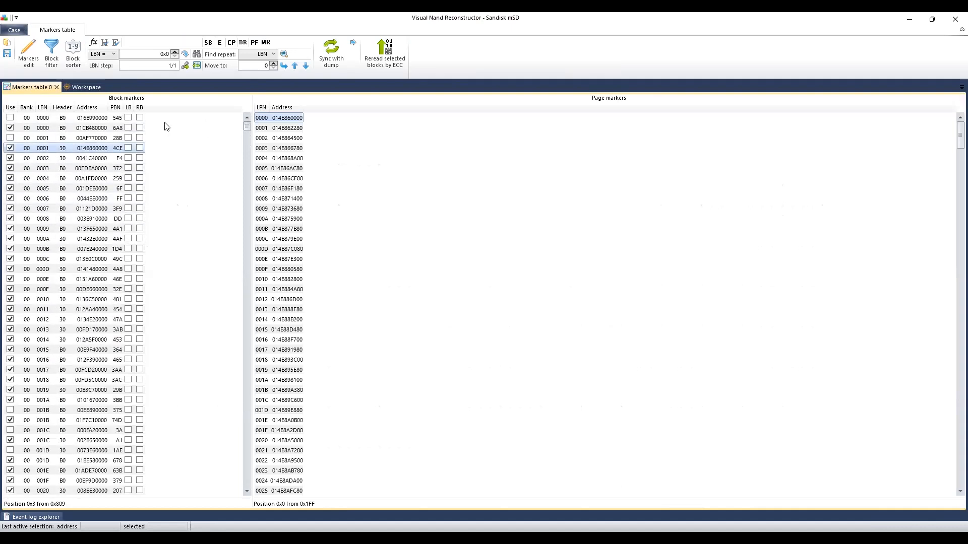
click(41, 120)
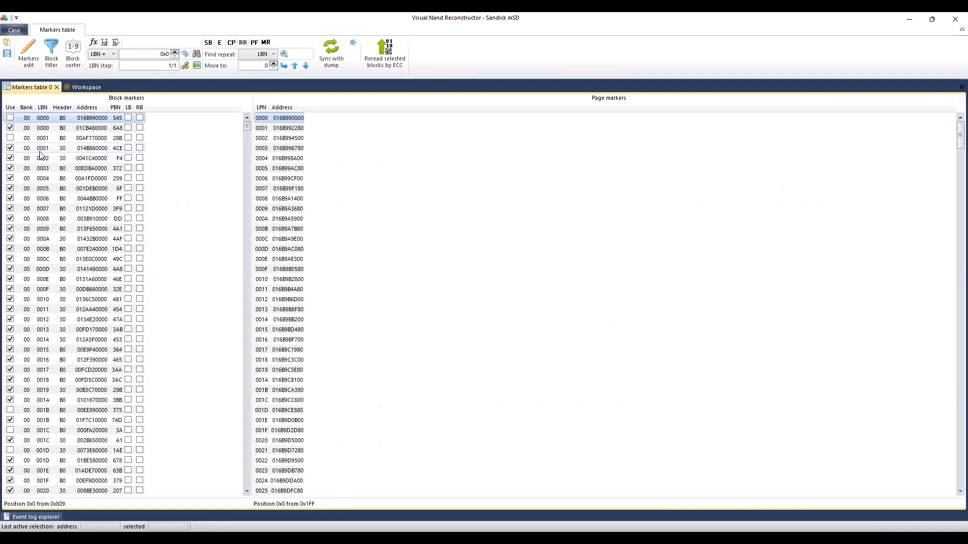
click(46, 149)
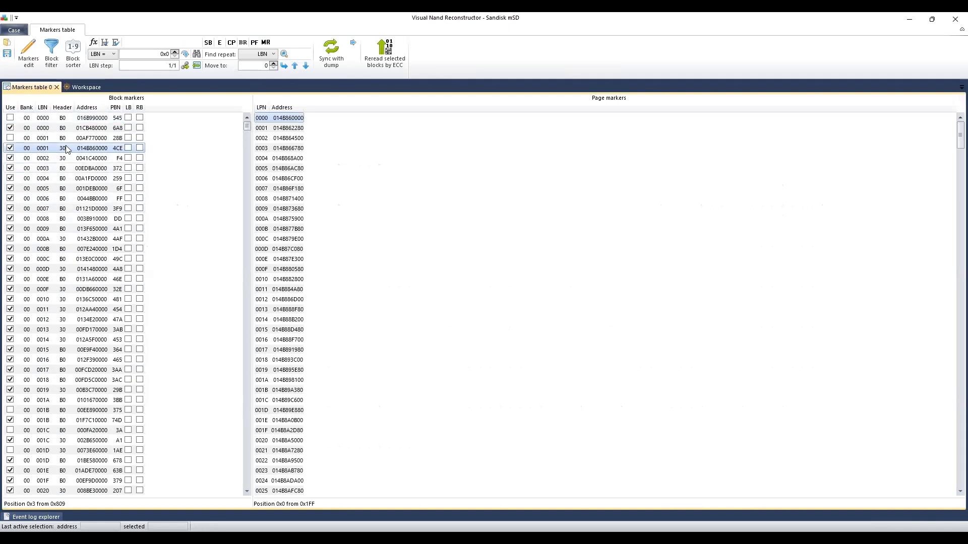
Locate the duplicate LBN 001B blocks in the block markers list and view the page addresses of both
drag(246, 126, 240, 220)
drag(234, 254, 225, 121)
scroll(60, 218, down, 6)
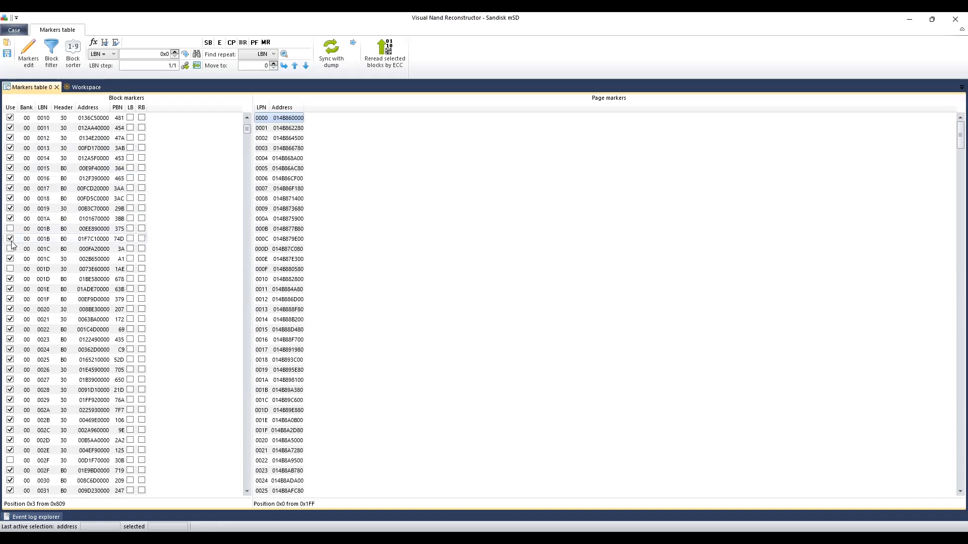
click(39, 240)
click(41, 231)
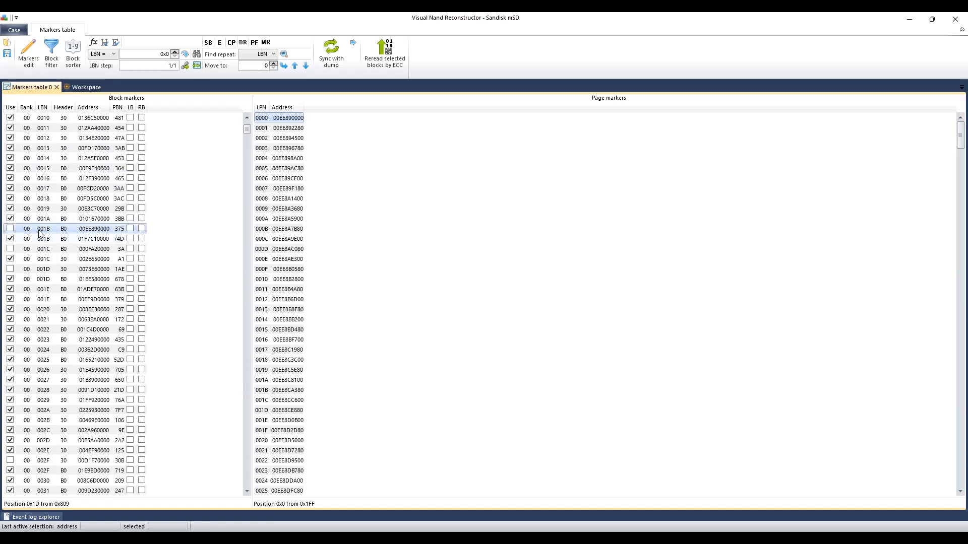
Open the Block Rotation bitmap beside the Markers table at the LBN 001B blocks and view the 0019 and 001A blocks
double_click(26, 229)
click(58, 87)
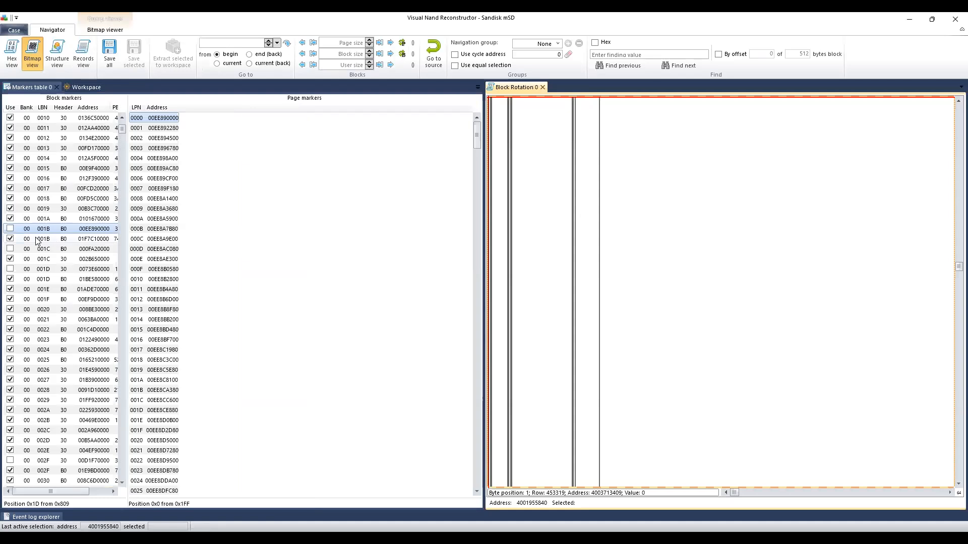
double_click(37, 239)
double_click(48, 208)
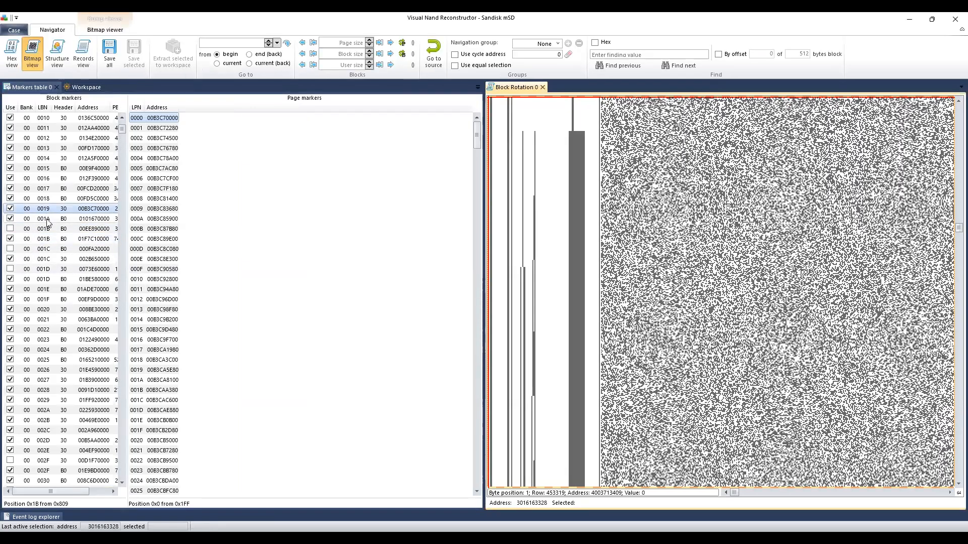
double_click(47, 220)
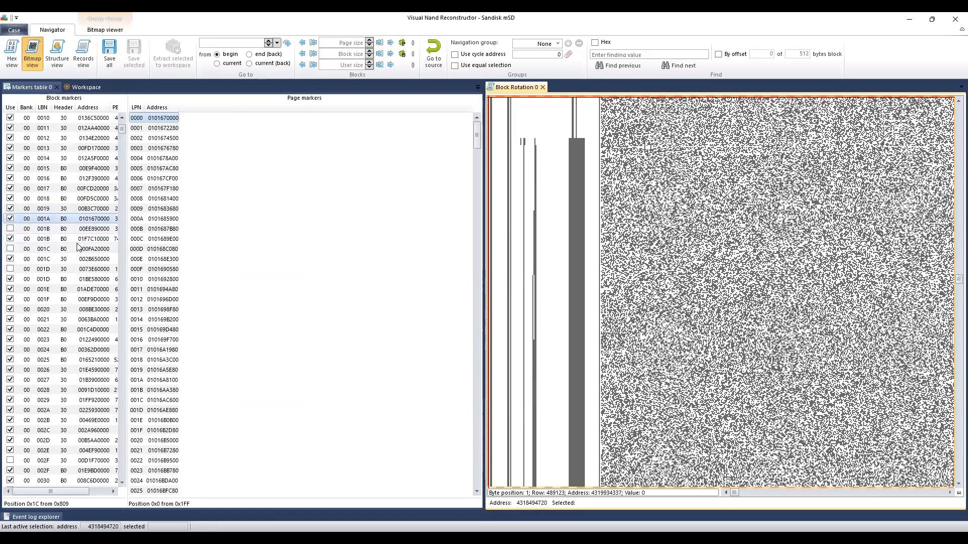
Compare the bitmaps of the excluded and the used LBN 001B blocks
double_click(44, 229)
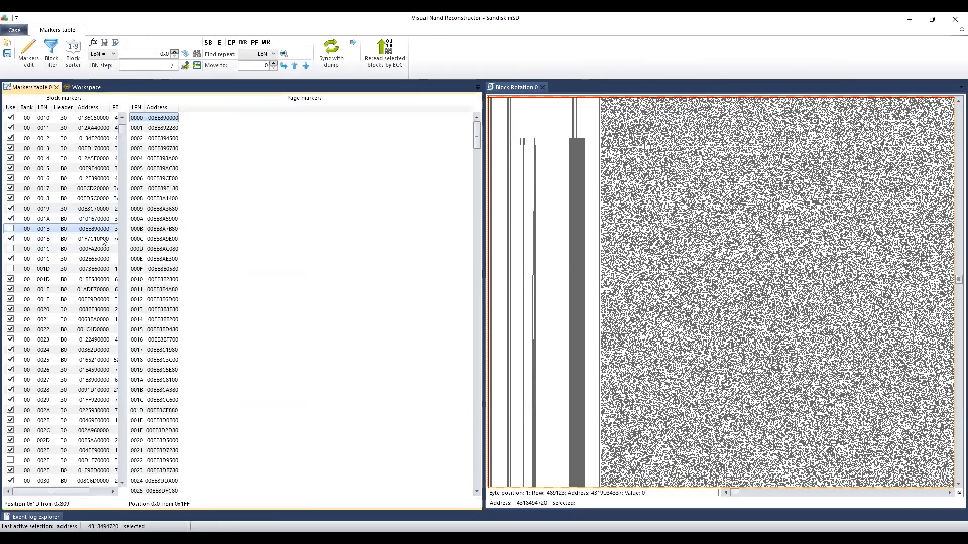
double_click(42, 239)
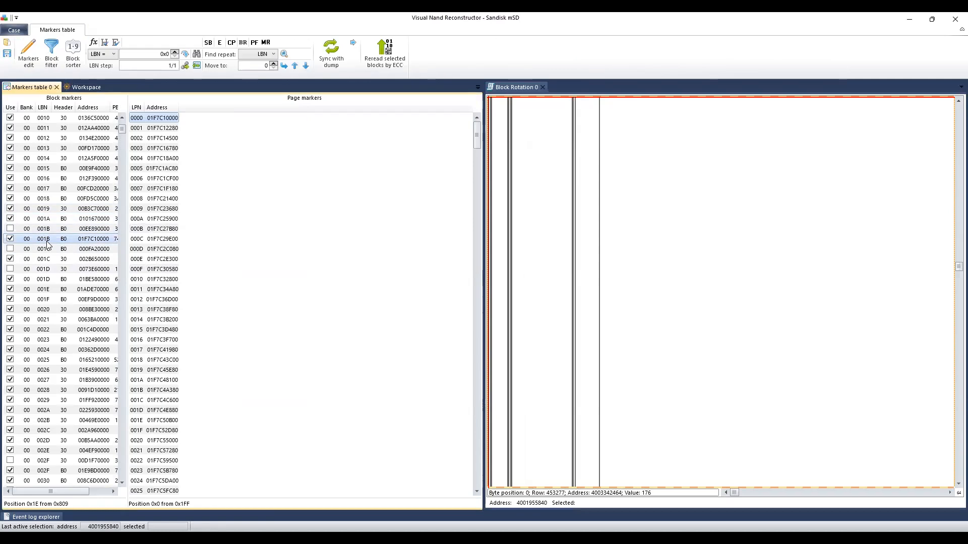
double_click(42, 239)
double_click(43, 238)
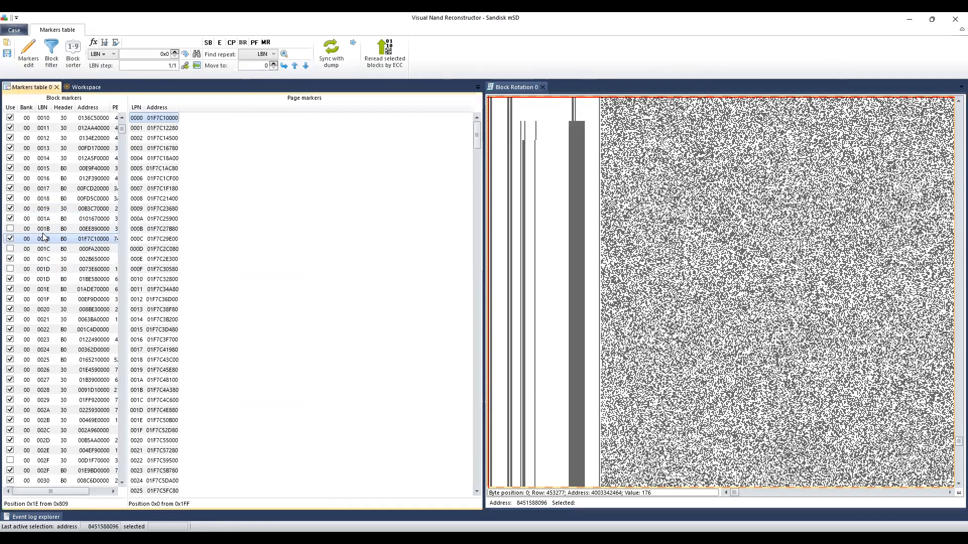
Show the excluded LBN 001B block in the Block Rotation bitmap and check the page addresses of both LBN 001B blocks
double_click(42, 231)
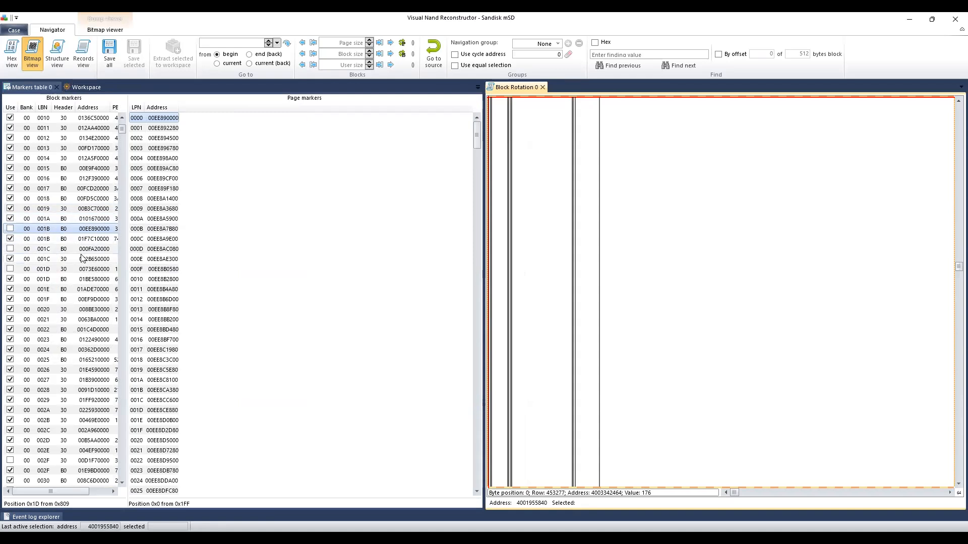
click(49, 233)
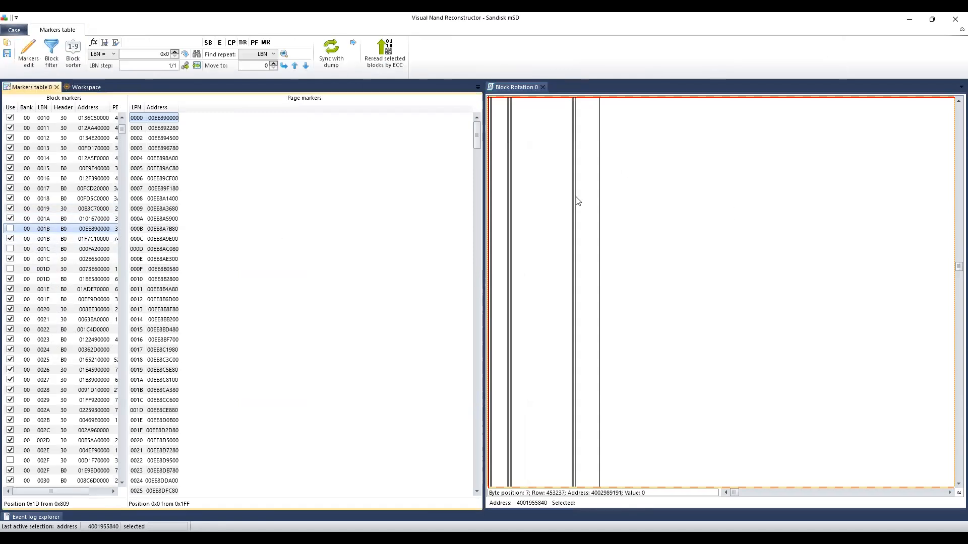
click(50, 242)
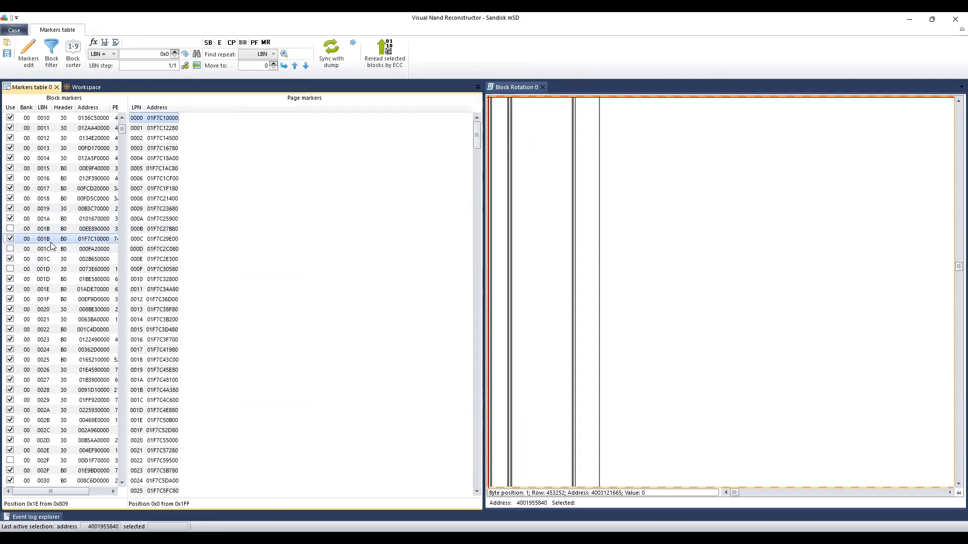
Close the Markers table and the Block Rotation bitmap to return to the full workspace, and select the Block manager element
click(56, 86)
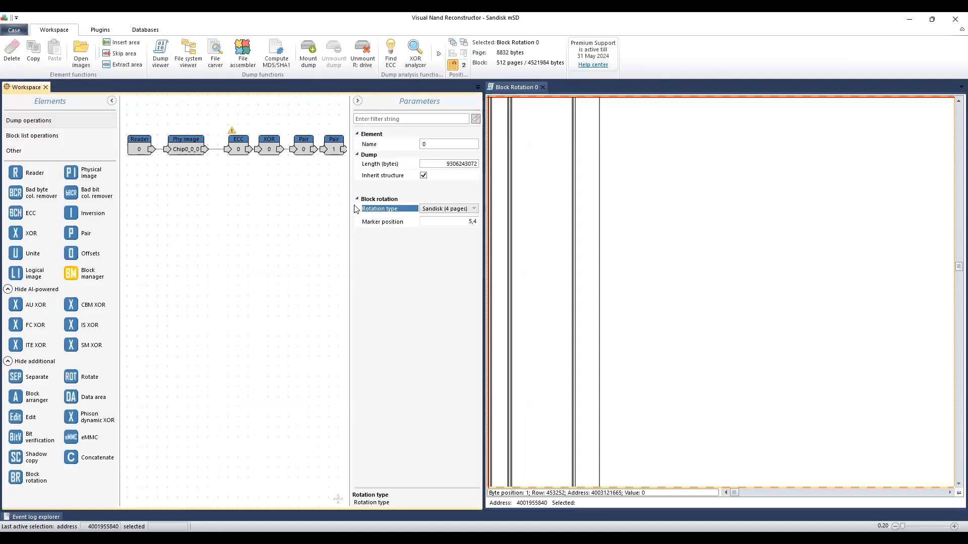
click(542, 87)
click(454, 252)
click(452, 241)
drag(453, 241, 462, 241)
Create the logical image list for the Markers table element with the Auto option
click(448, 173)
click(928, 192)
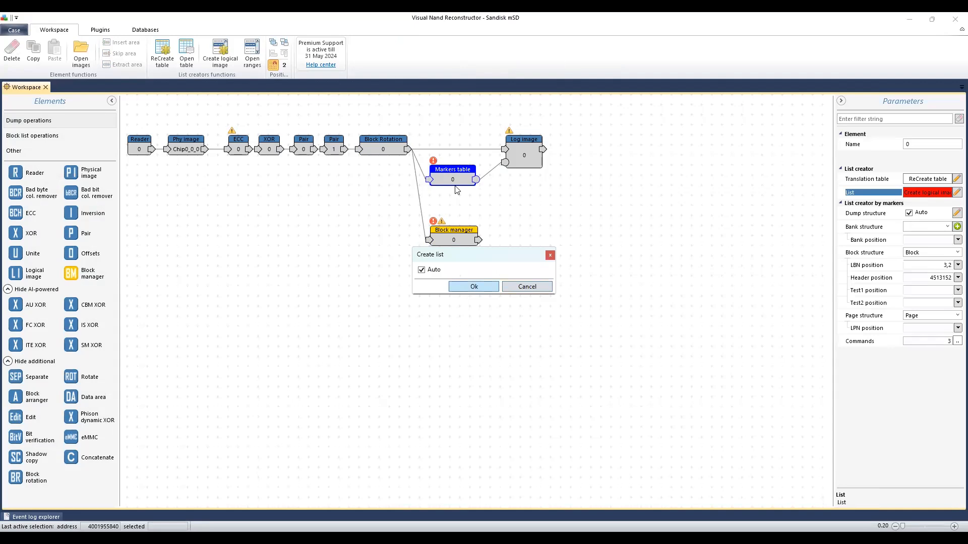
key(Return)
Open the Log image element in the File system viewer and show the DATA SET - BIG PIC folder under Root
click(519, 156)
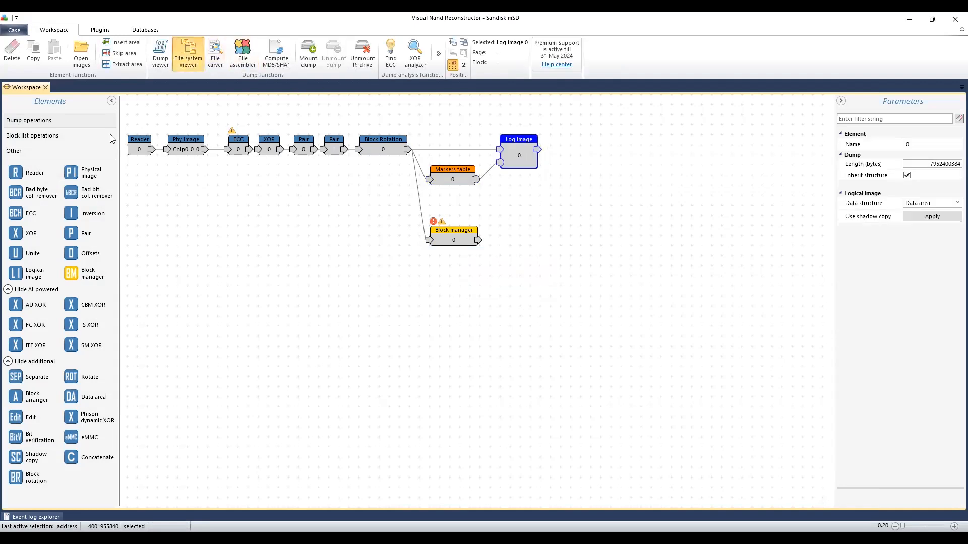
click(28, 138)
click(57, 147)
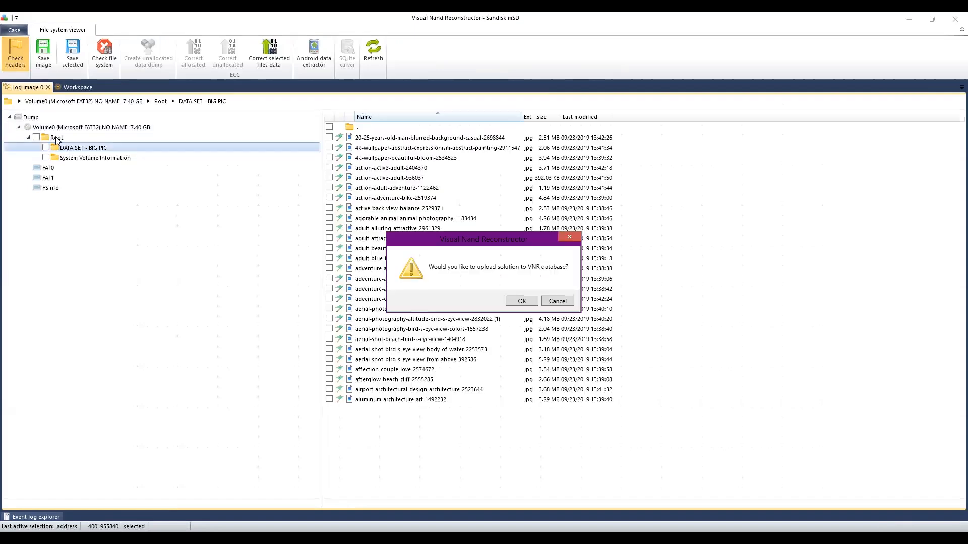
Decline uploading the solution to the VNR database and review the files in the DATA SET - BIG PIC folder
click(566, 302)
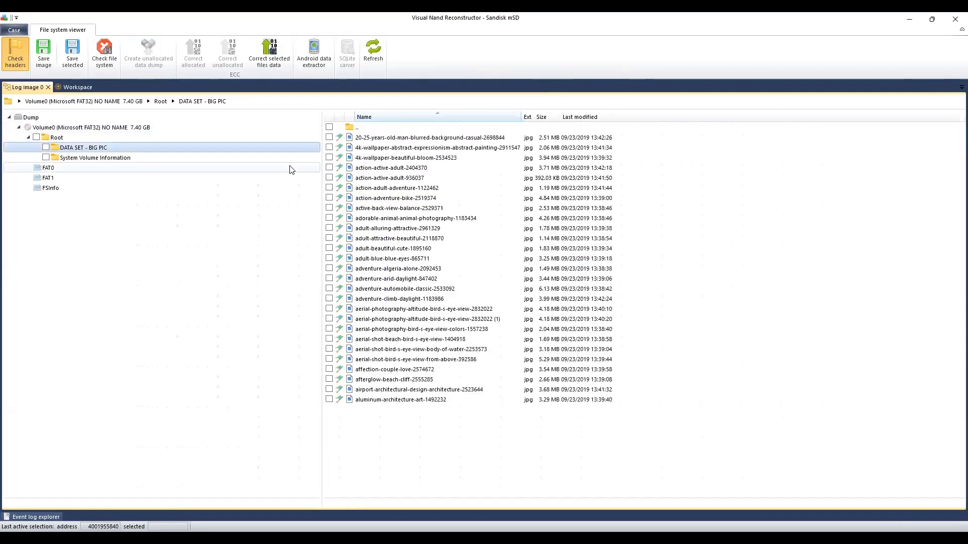
click(79, 159)
click(71, 149)
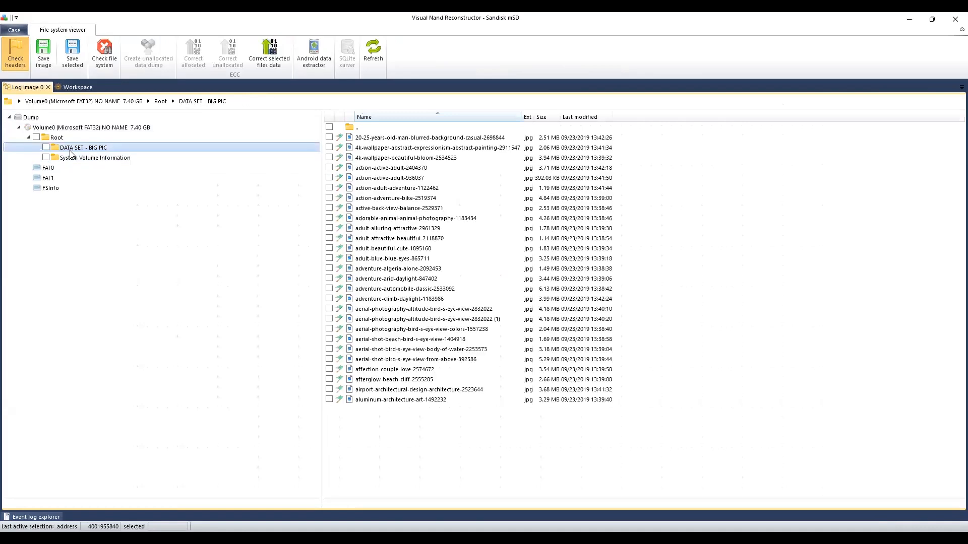
right_click(47, 90)
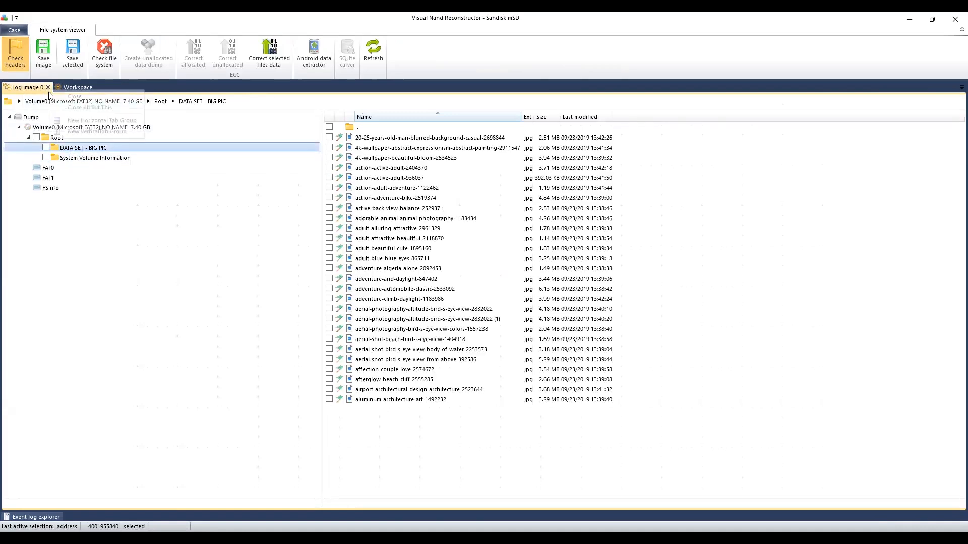
Close the Log image 0 file system view and open block management for the Block manager 0 element in the workspace
click(27, 89)
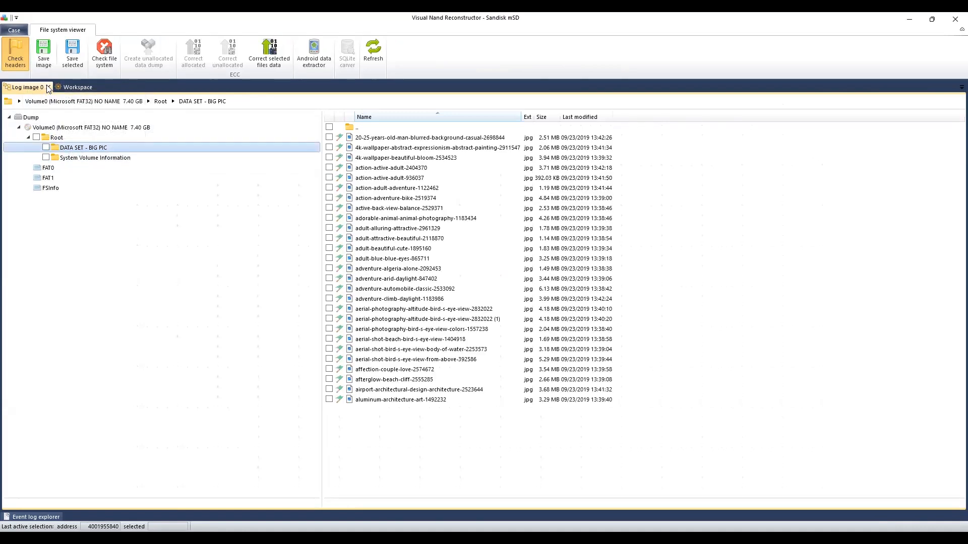
click(55, 86)
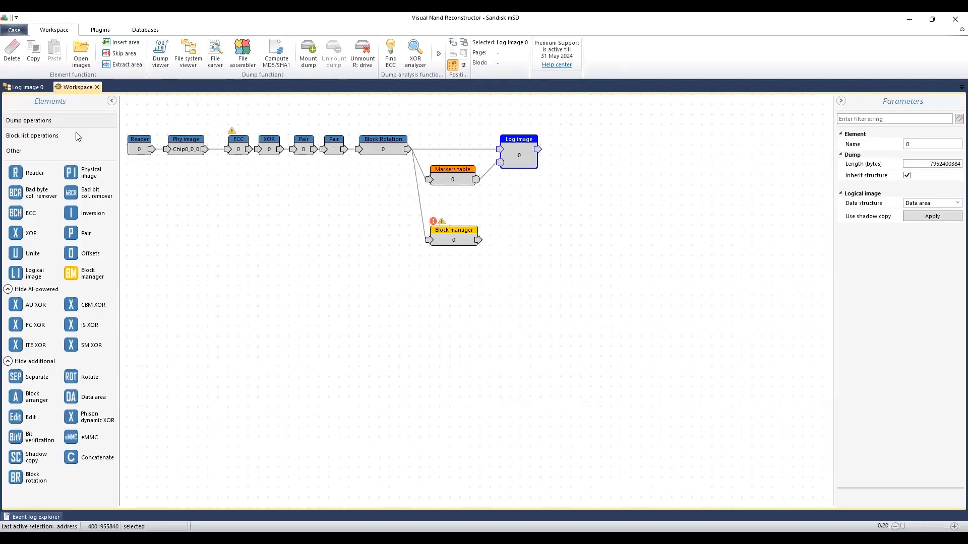
click(23, 87)
click(48, 87)
mouse_move(444, 238)
mouse_down()
mouse_move(461, 251)
mouse_move(444, 232)
mouse_up()
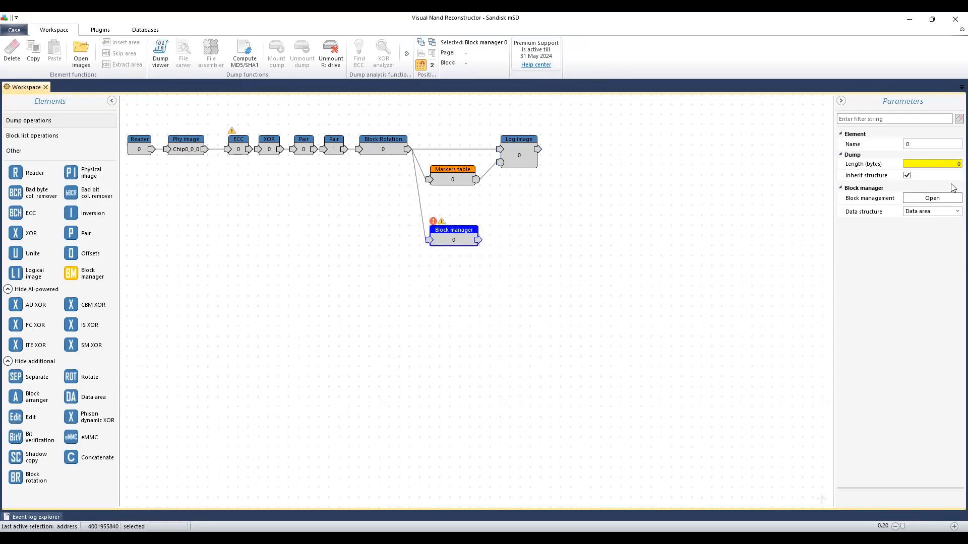
click(938, 201)
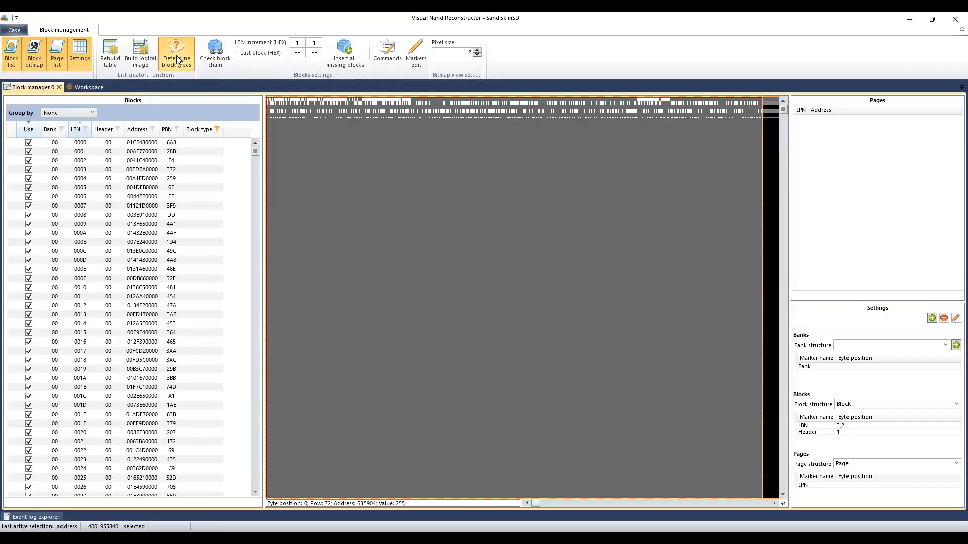
Determine the block types, loading the statistics from the saved file Block manager 0.psf
click(177, 56)
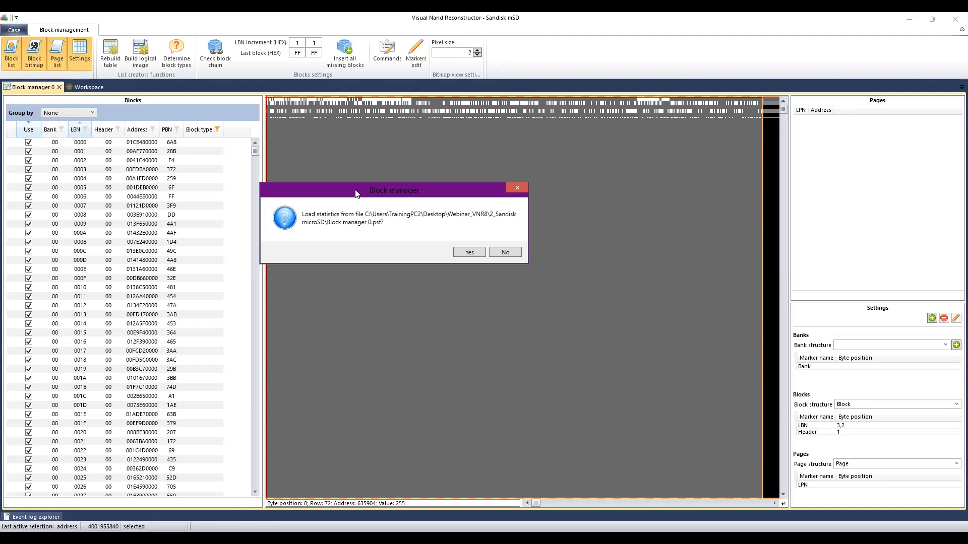
drag(433, 185, 445, 188)
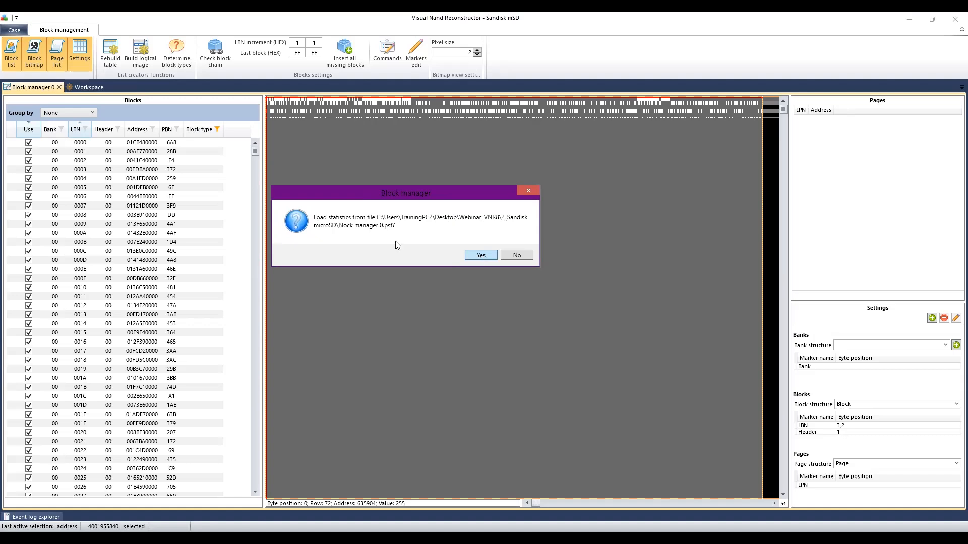
click(481, 257)
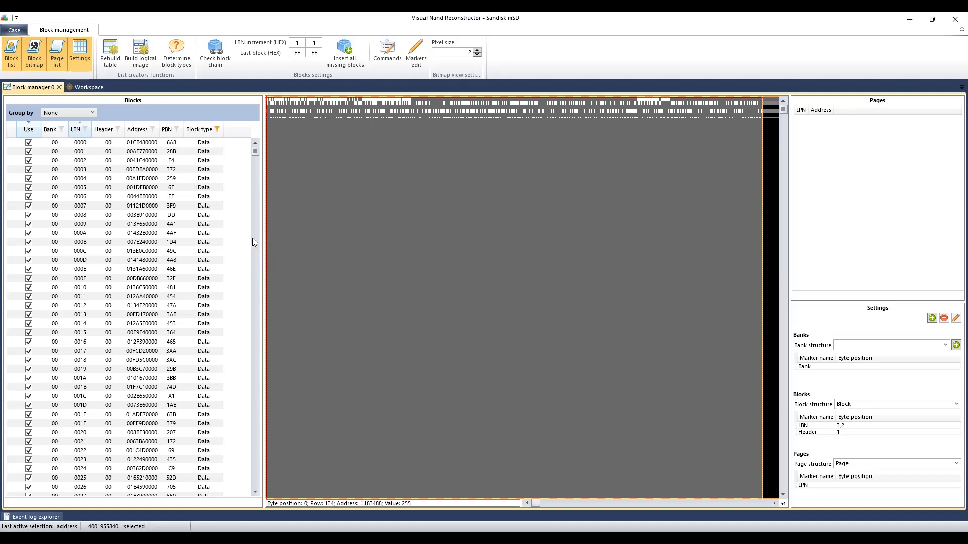
Examine the block list, one block's bitmap and pages, the Header marker setting and the Block type filter
scroll(172, 277, down, 5)
scroll(171, 278, up, 5)
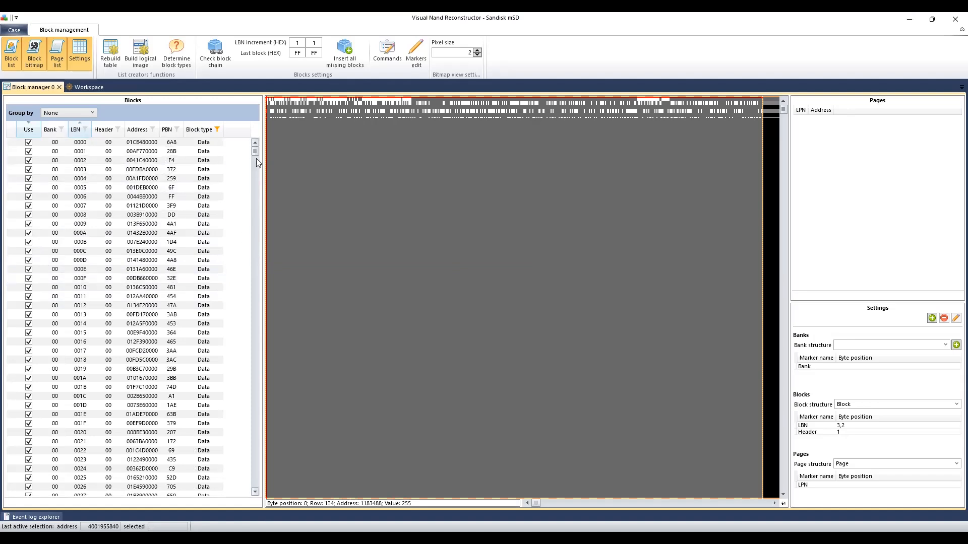
drag(254, 151, 253, 233)
right_click(252, 190)
click(162, 179)
drag(247, 295, 152, 96)
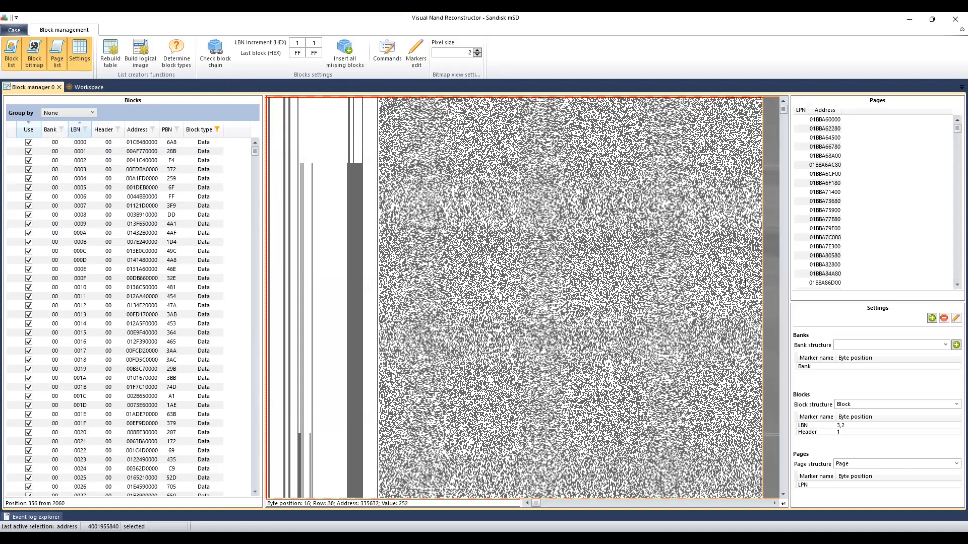
click(847, 432)
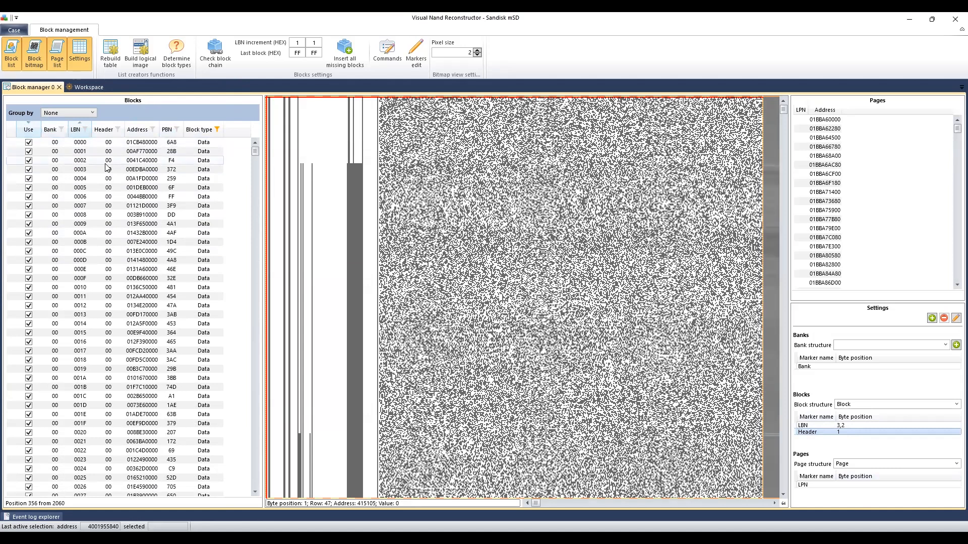
click(216, 129)
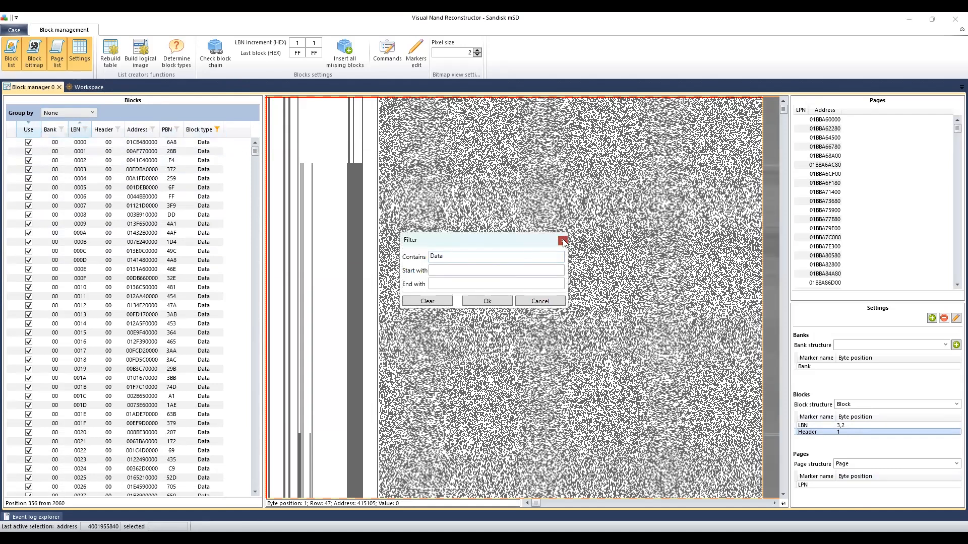
click(563, 241)
Remove the Insert missing blocks command and the three LBN sort commands before it from the end of the recorded commands list
click(387, 53)
click(417, 213)
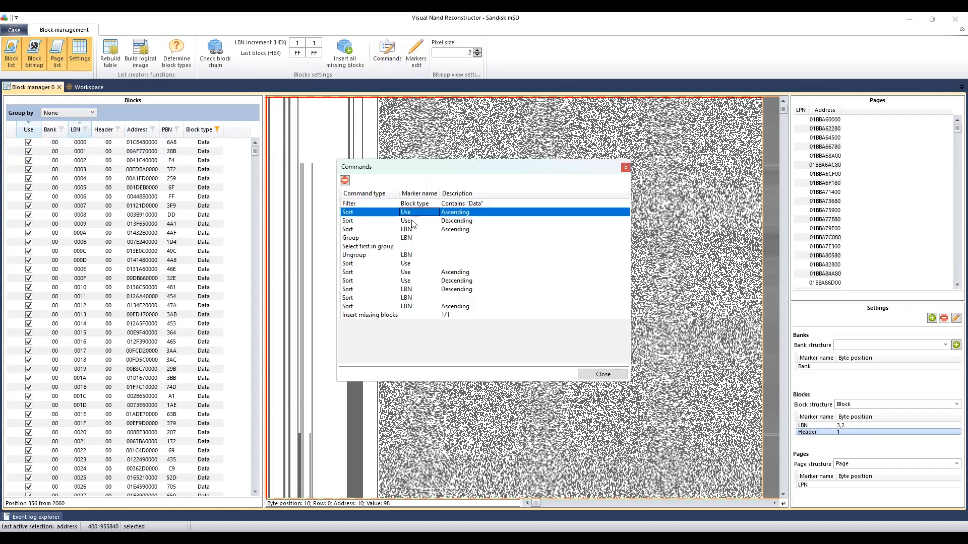
click(381, 315)
click(344, 180)
click(403, 306)
click(344, 180)
click(405, 300)
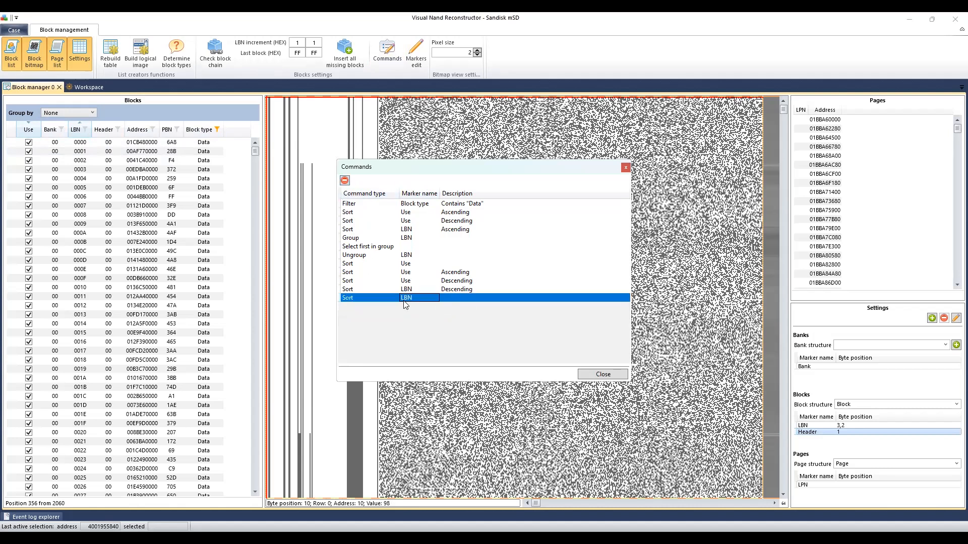
click(345, 180)
click(409, 289)
click(344, 180)
click(625, 167)
Remove the "Data" text from the Block type filter and apply the empty filter
click(216, 127)
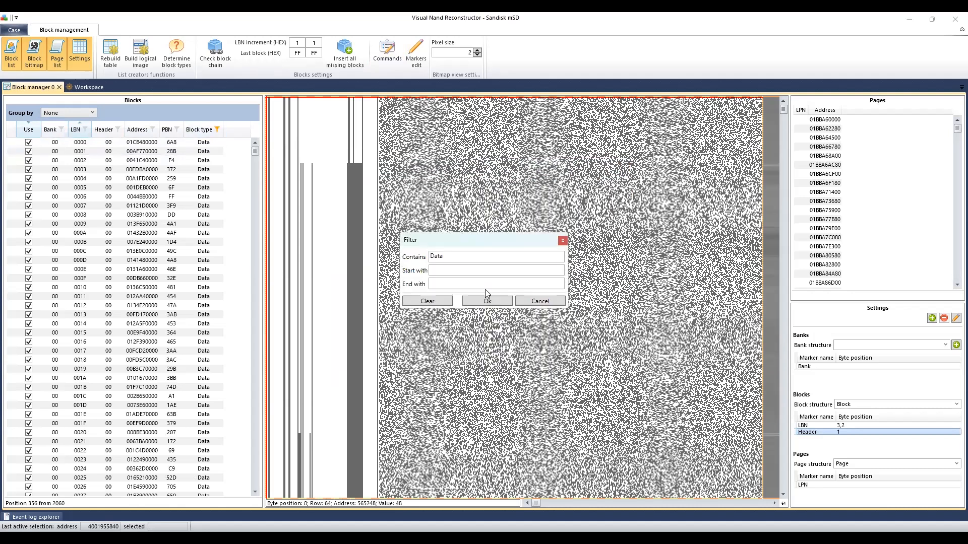
drag(448, 255, 398, 253)
key(BackSpace)
click(487, 301)
Rebuild the block manager table, discarding the current one and loading the saved statistics file
click(105, 53)
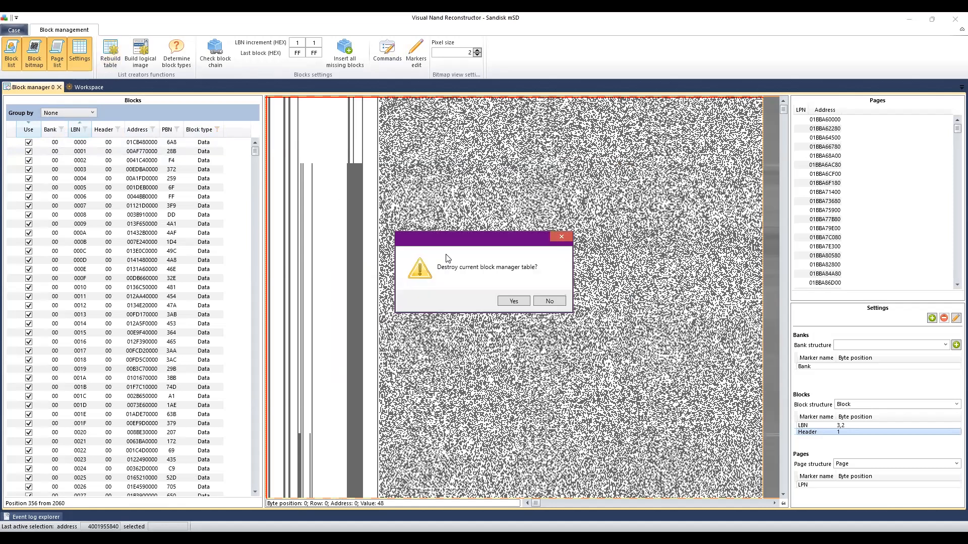
click(514, 298)
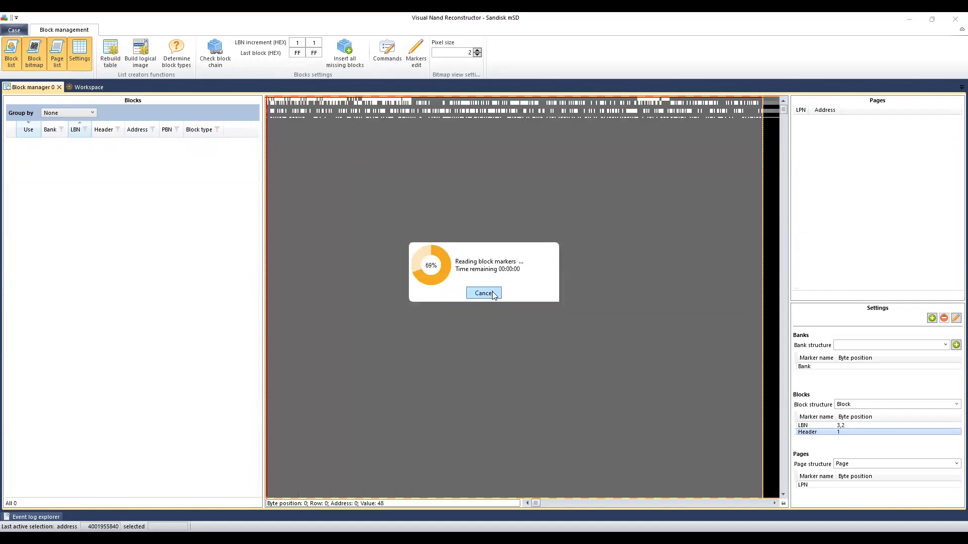
click(550, 301)
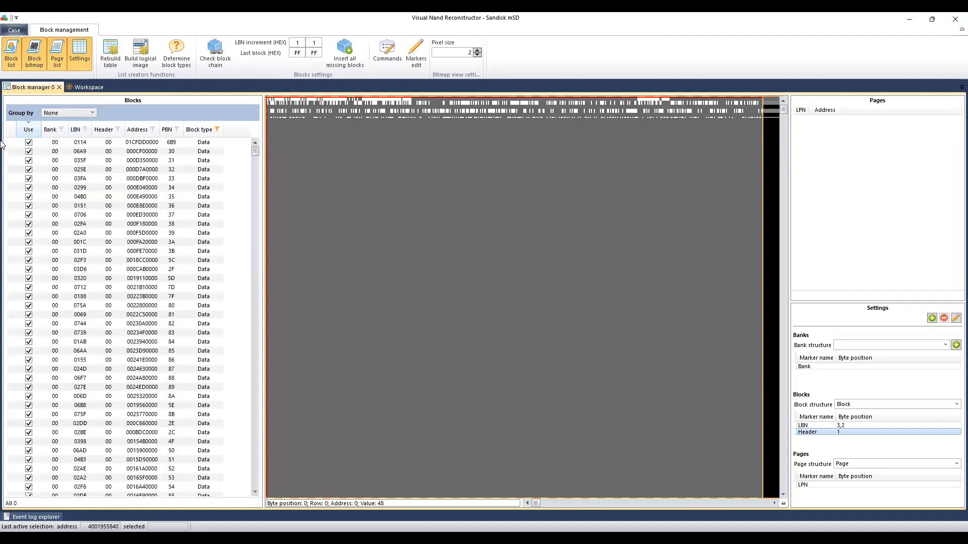
Clear the Block type filter in the rebuilt table and remove the sorting by Use
click(216, 130)
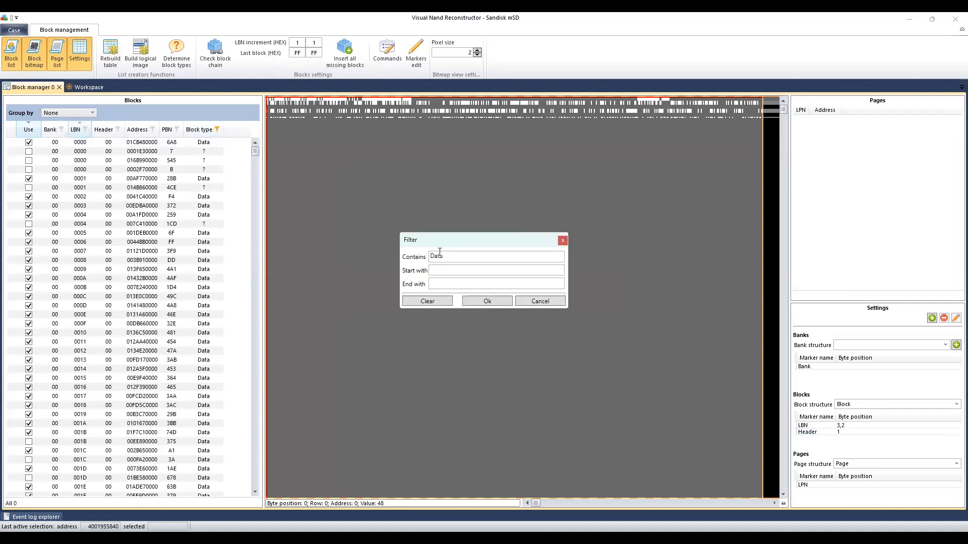
click(482, 304)
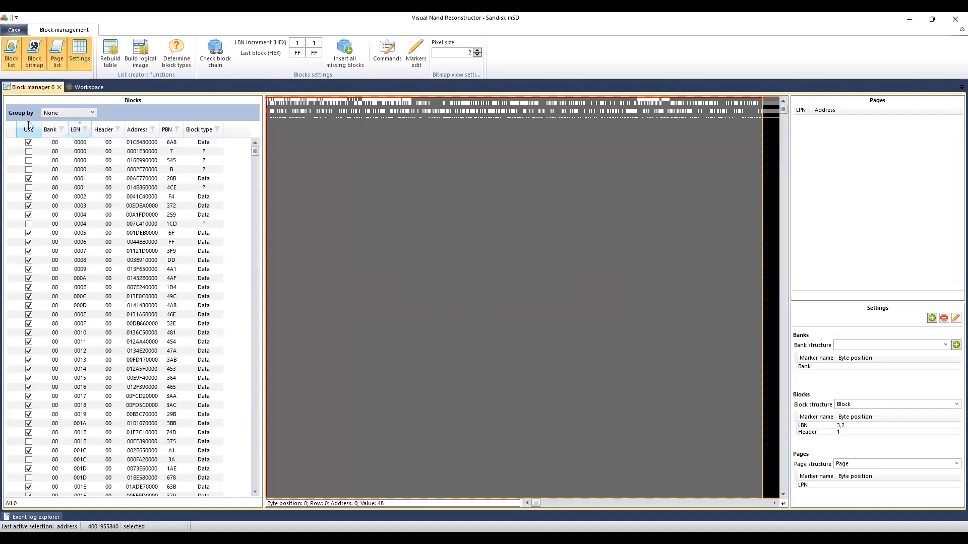
click(27, 129)
click(29, 130)
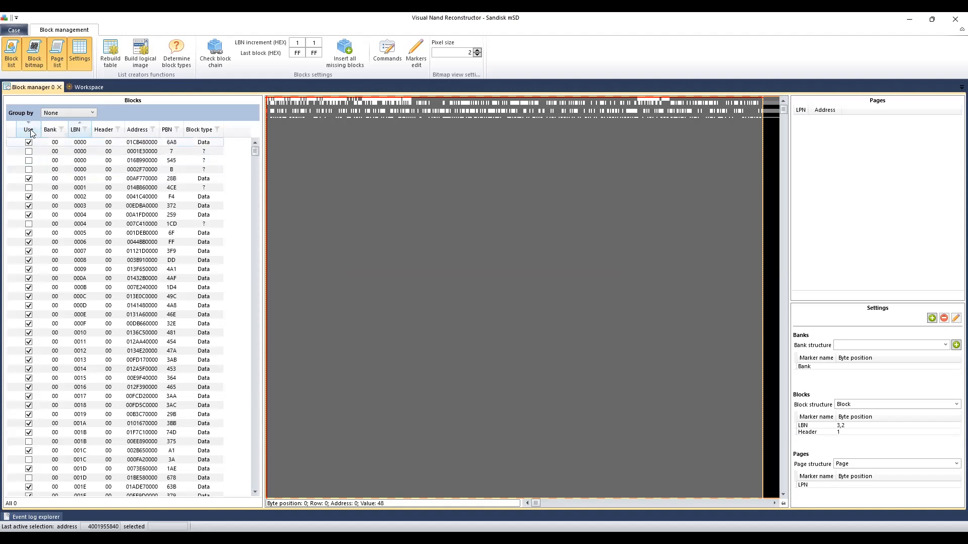
Set the Use flag for all blocks and return the list to its order without LBN sorting
right_click(36, 157)
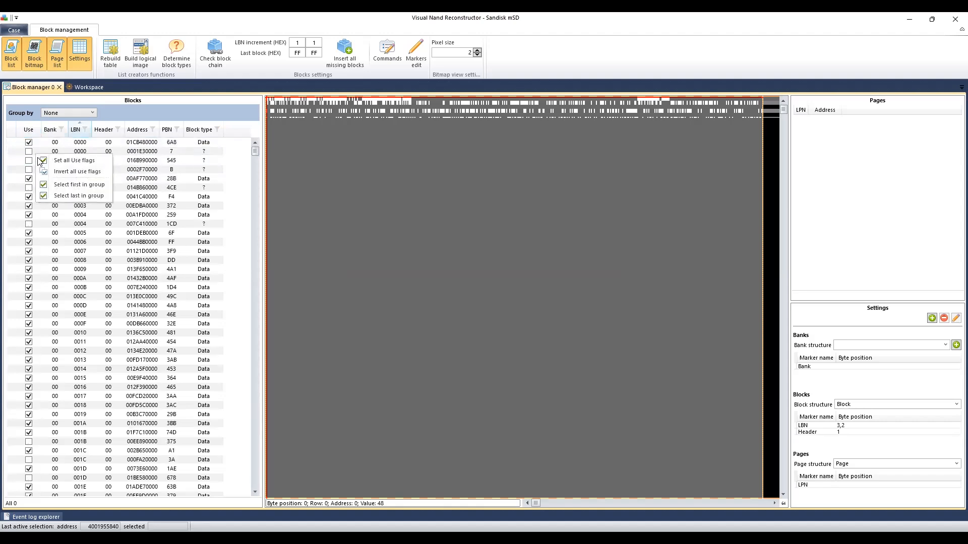
click(66, 160)
click(512, 301)
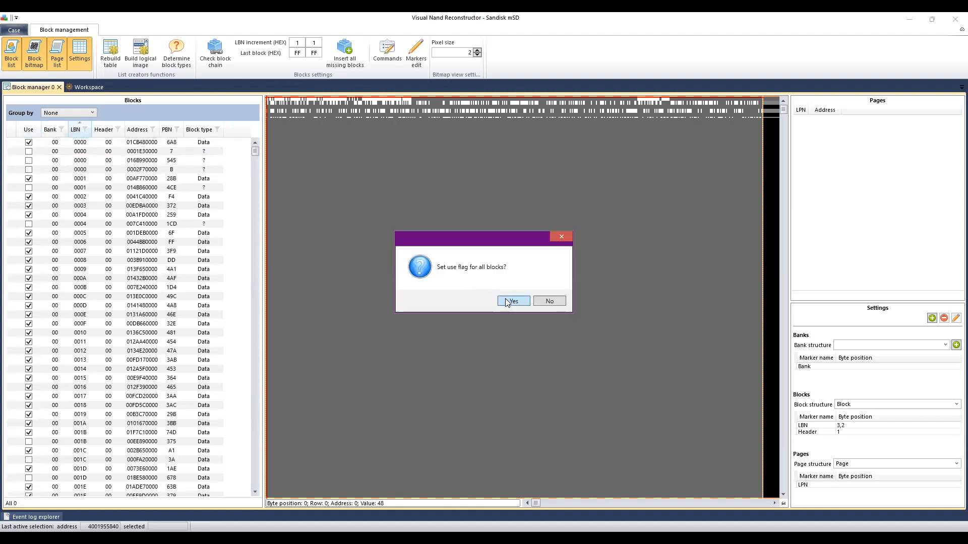
click(75, 130)
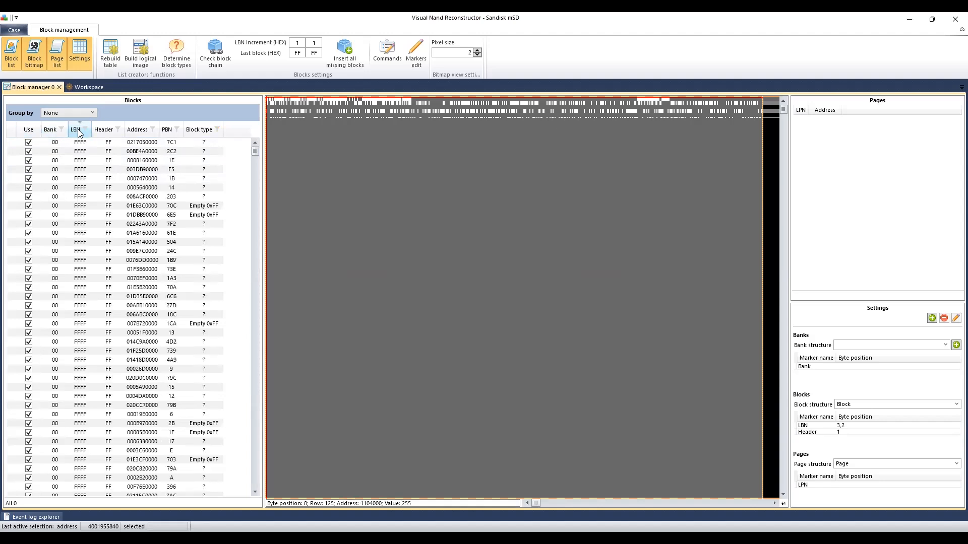
click(74, 130)
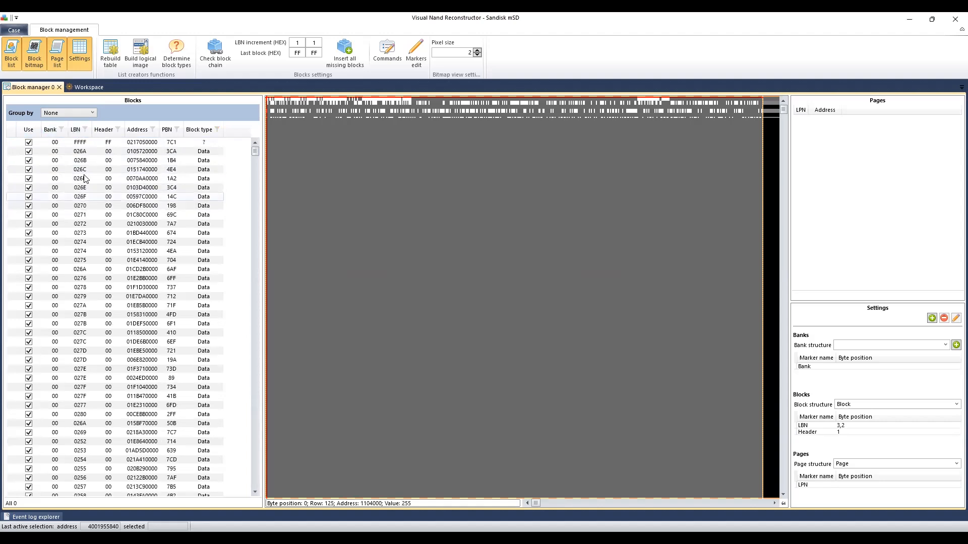
scroll(257, 187, down, 5)
scroll(257, 187, up, 5)
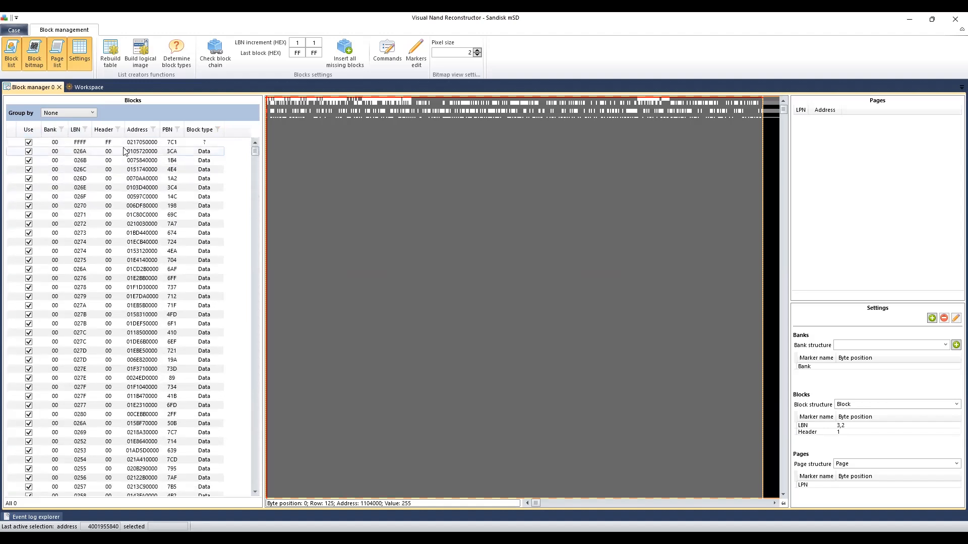
Rebuild the block manager table again, reloading the statistics from Block manager 0.psf
click(107, 52)
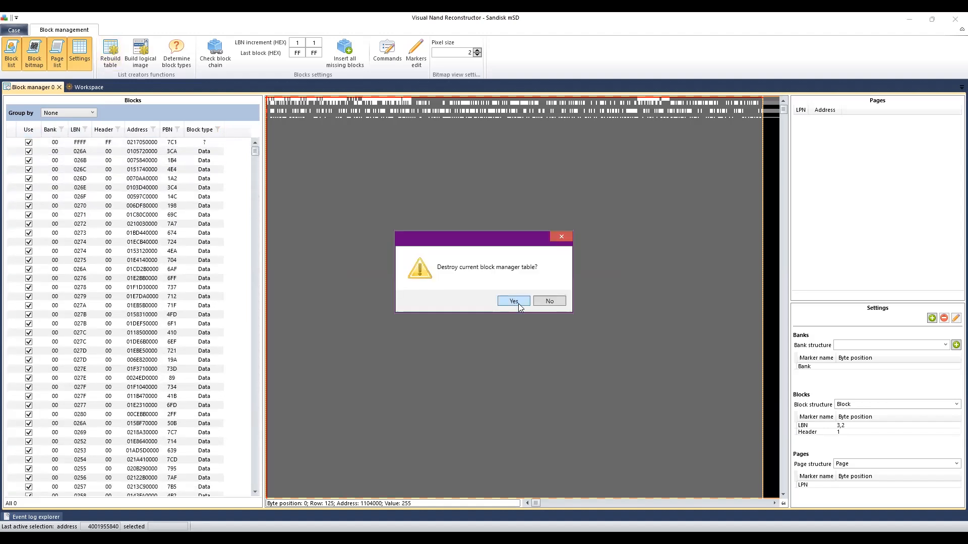
click(520, 302)
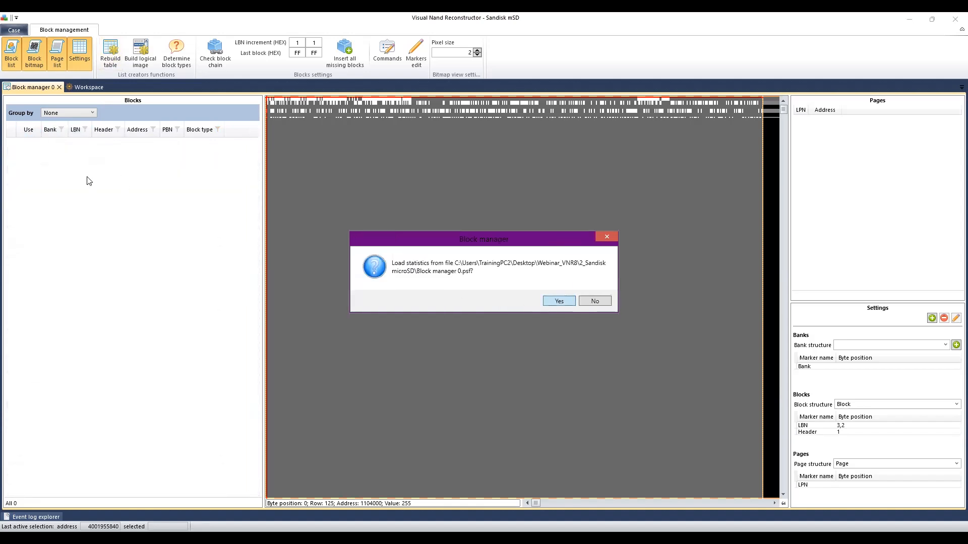
key(Return)
click(76, 129)
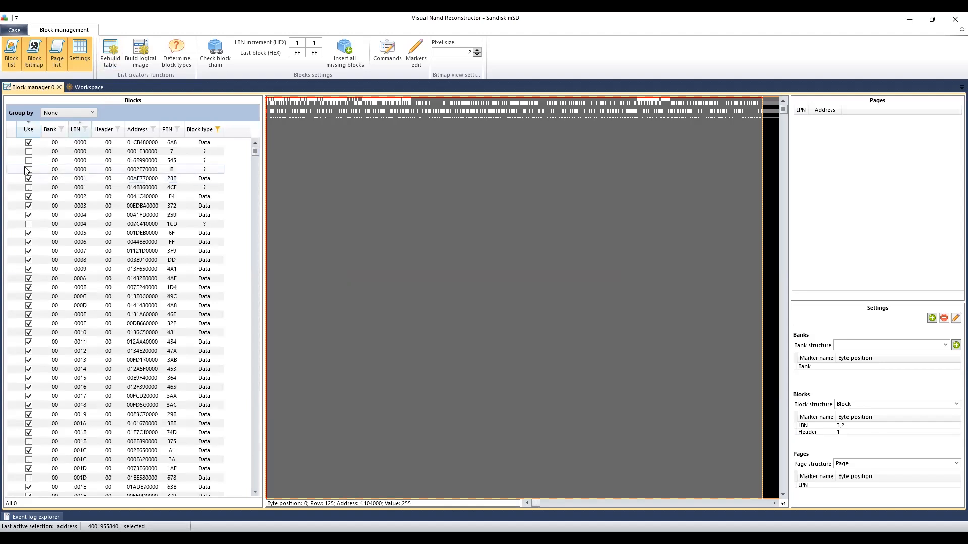
Clear the "Data" filter on Block type and remove the sorting by Use and LBN
click(217, 130)
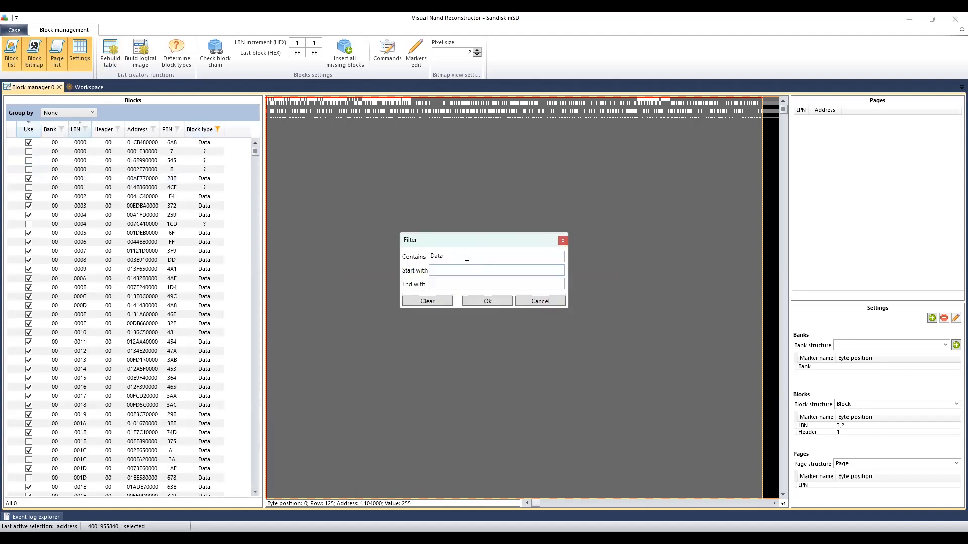
click(434, 302)
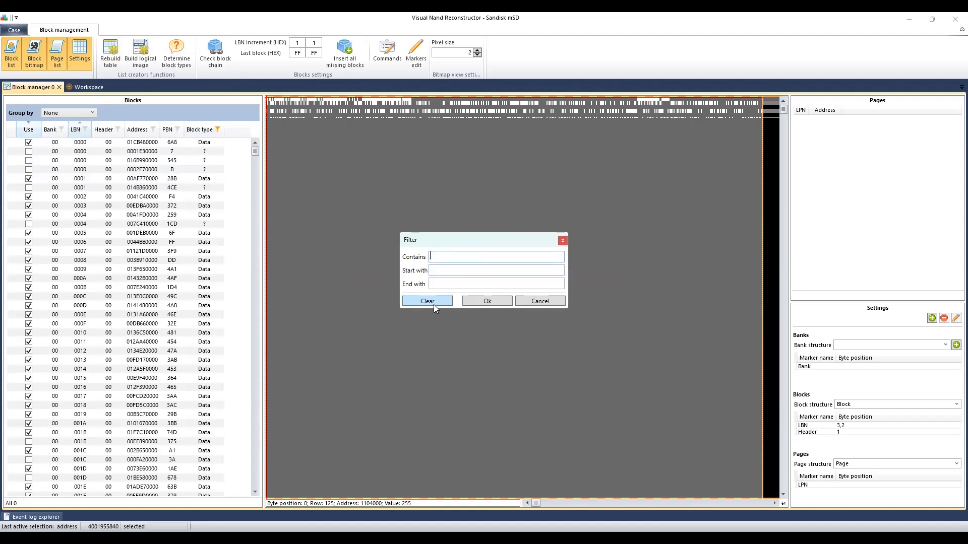
click(477, 301)
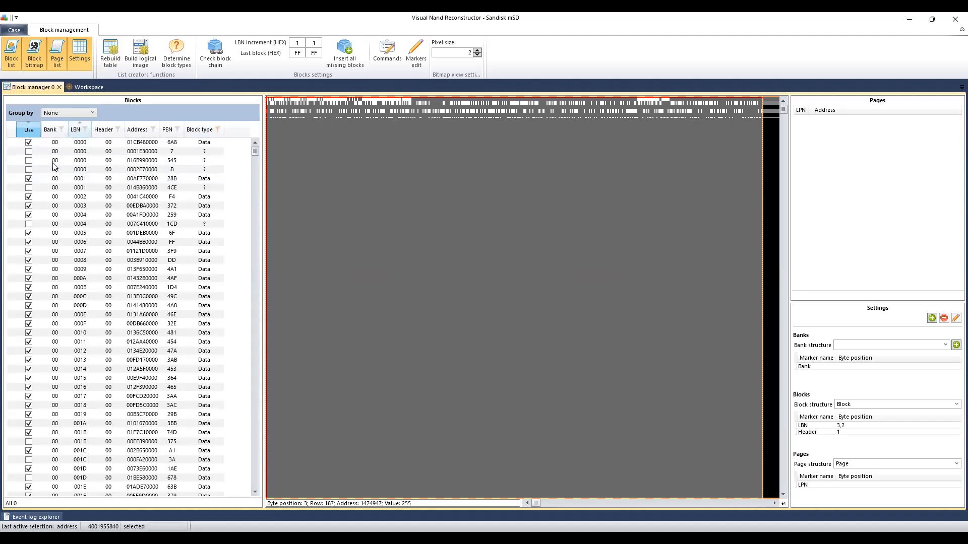
click(77, 132)
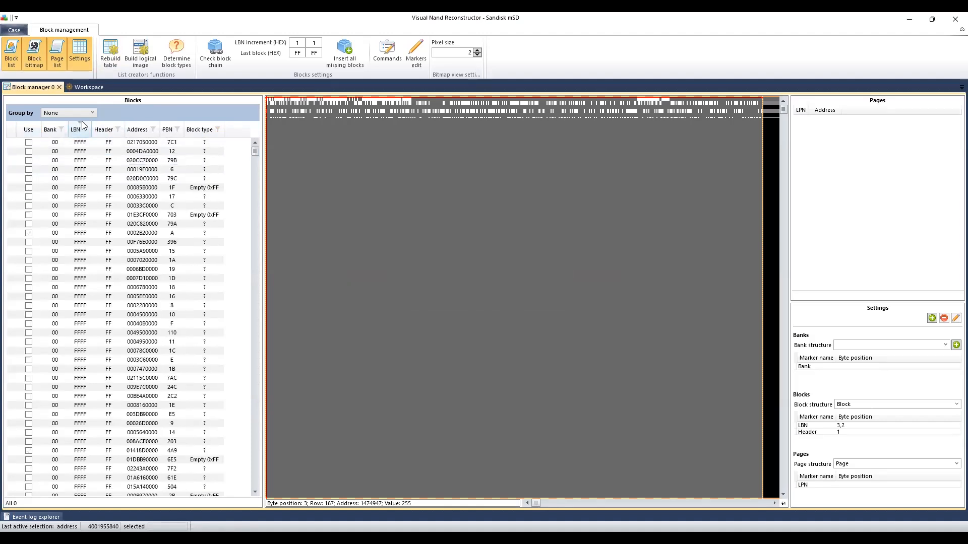
Set the Use flag for all blocks in the unfiltered list
right_click(42, 146)
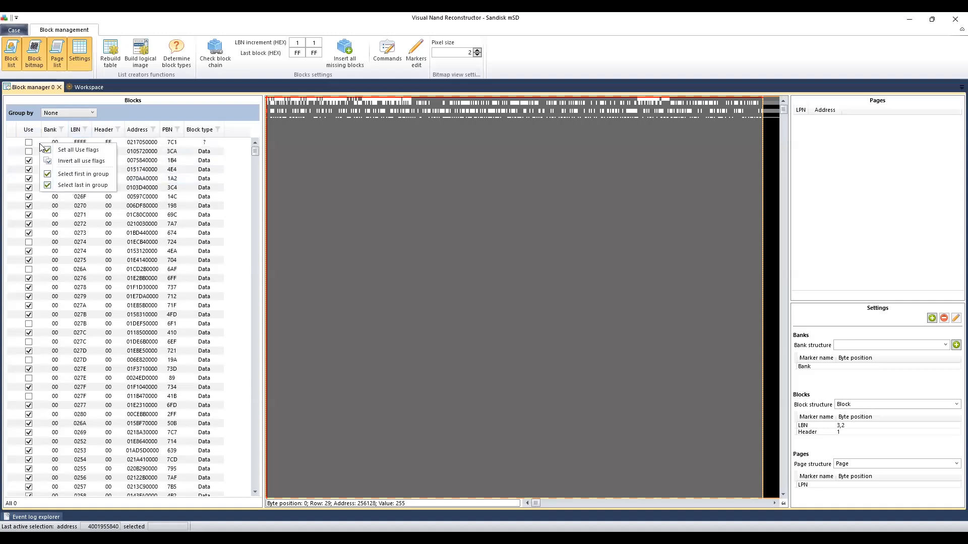
click(63, 150)
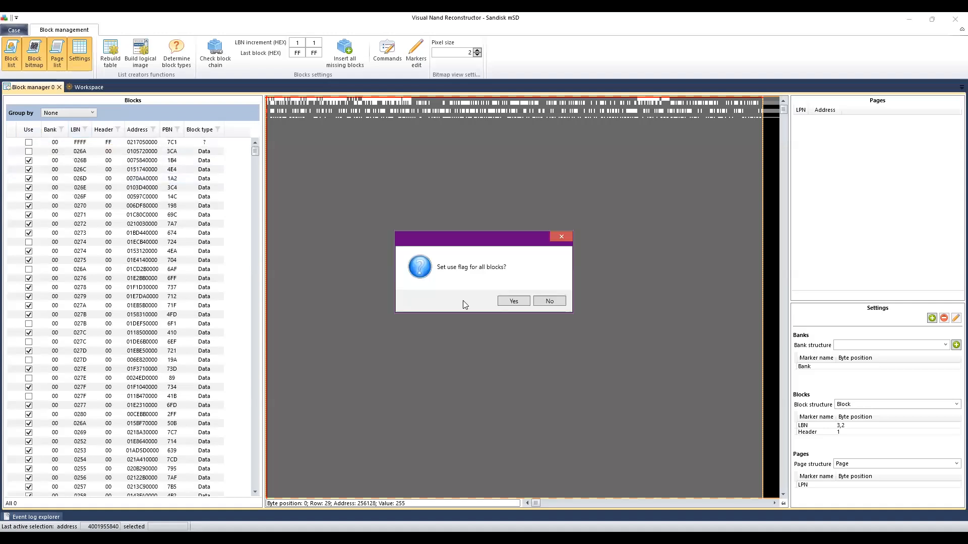
click(524, 301)
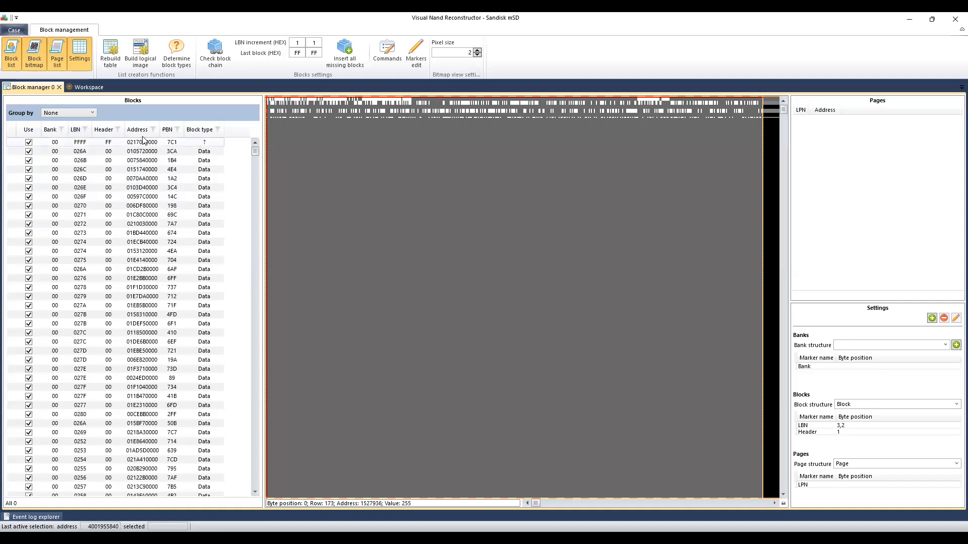
Sort the block list by PBN, first in ascending and then in descending order
click(168, 131)
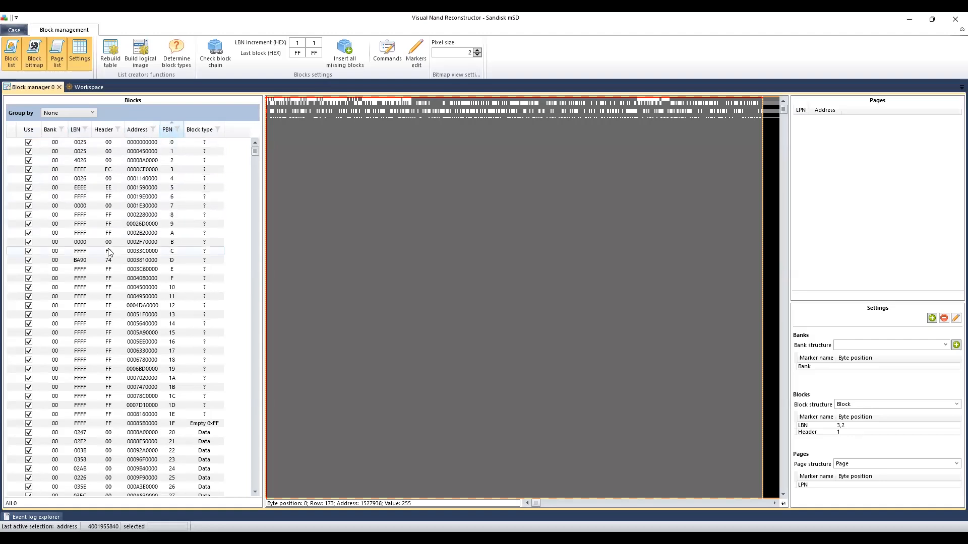
drag(254, 153, 231, 142)
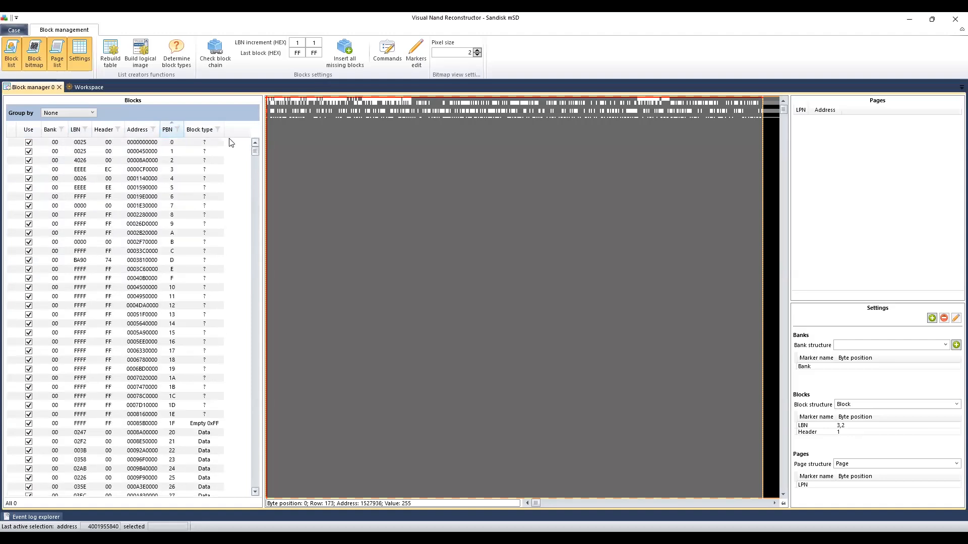
click(172, 130)
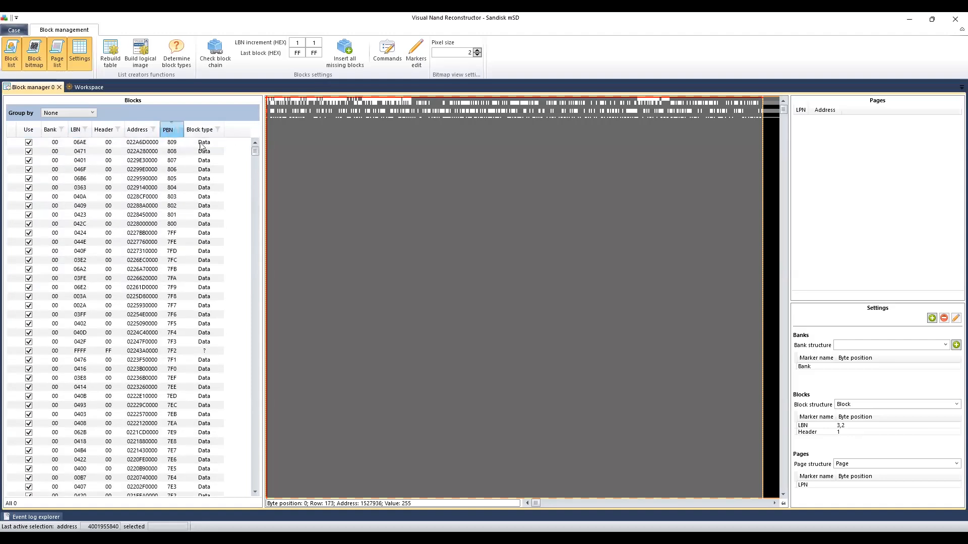
Inspect the block at PBN 161 and read the PBN order of the blocks around it in the unsorted list
drag(255, 151, 253, 216)
drag(248, 275, 242, 316)
right_click(242, 315)
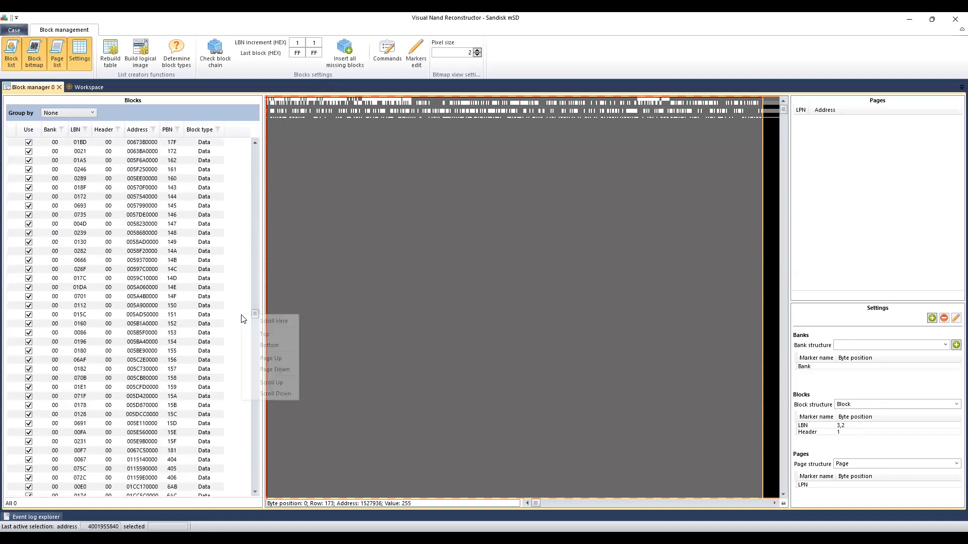
click(78, 170)
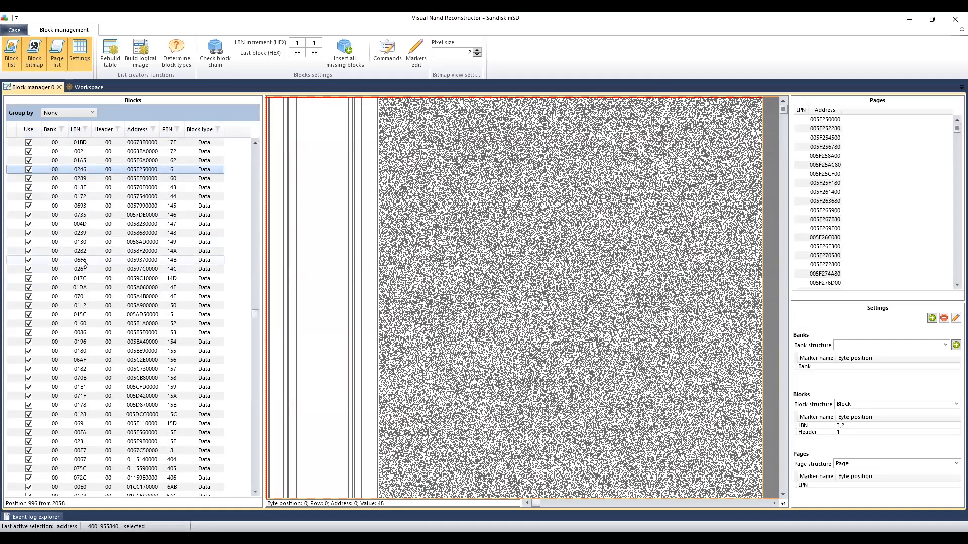
scroll(81, 265, down, 3)
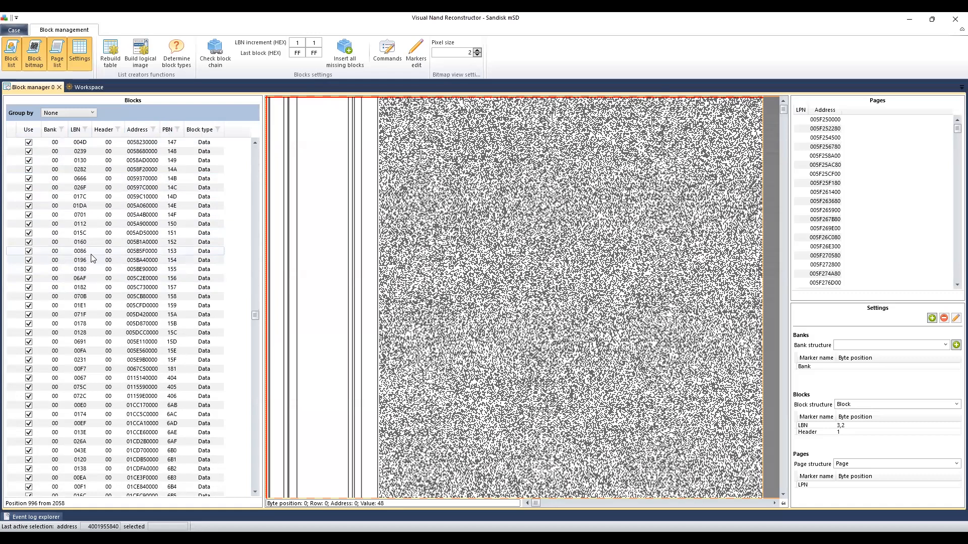
scroll(116, 226, down, 3)
scroll(116, 226, down, 3)
drag(251, 320, 255, 150)
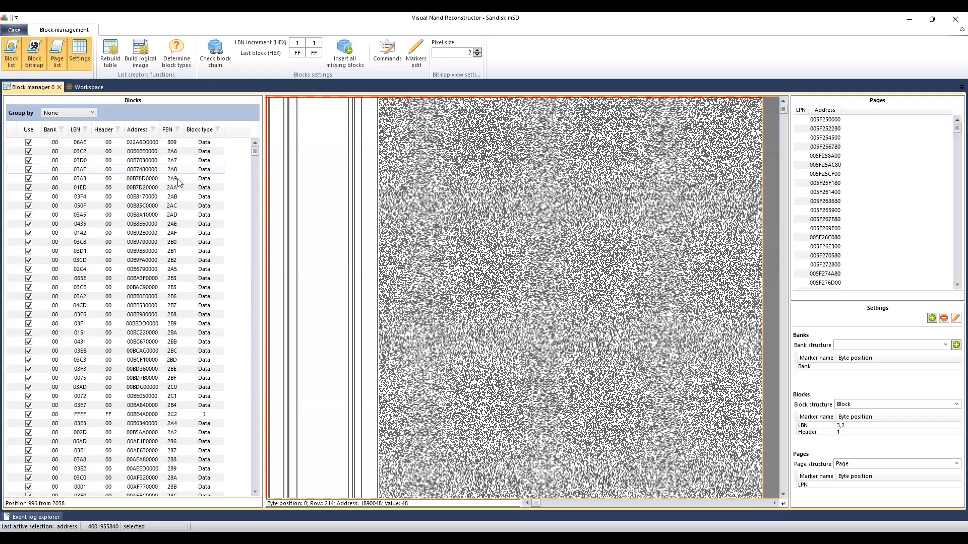
Examine the bitmaps of several Data blocks near the start of the list, including PBN 2A7 and 2B0
click(204, 143)
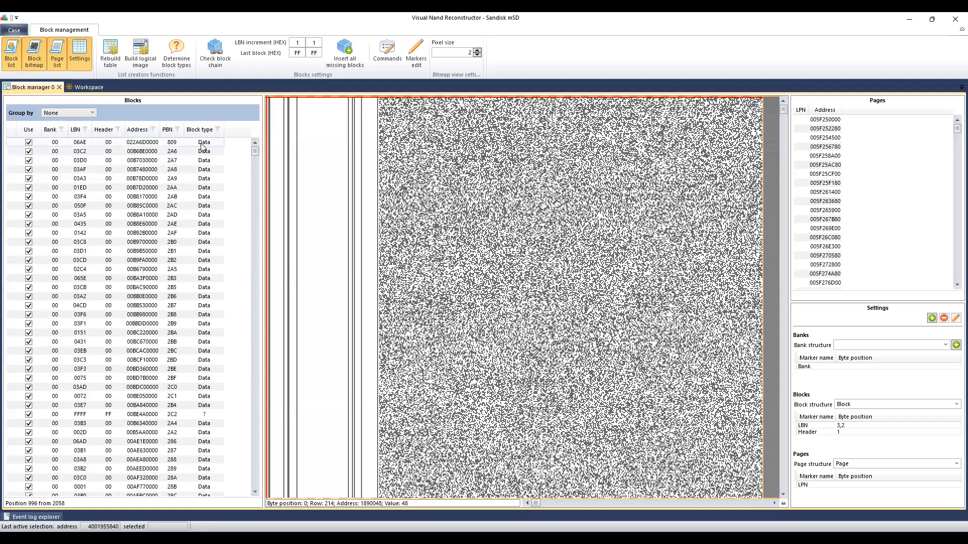
right_click(199, 152)
click(190, 157)
click(189, 162)
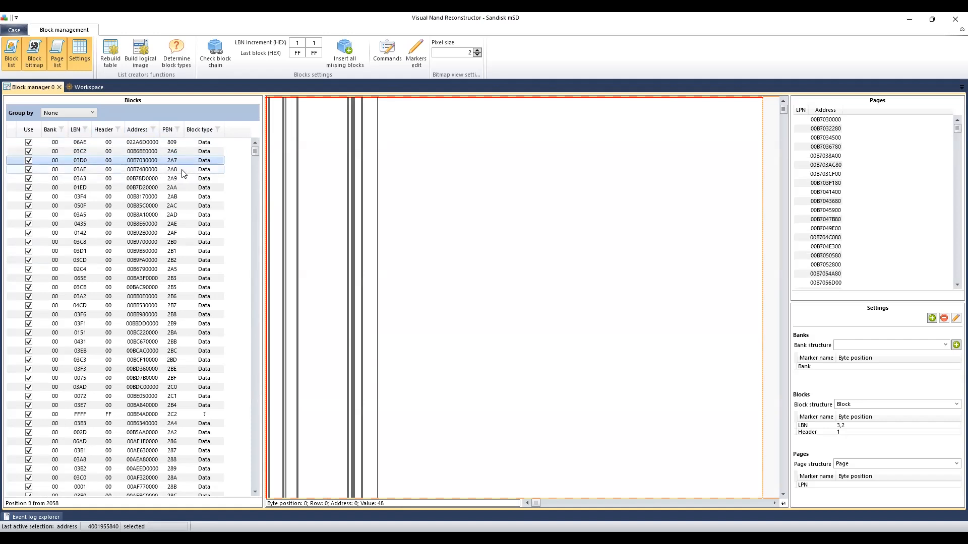
click(183, 170)
click(184, 415)
click(123, 242)
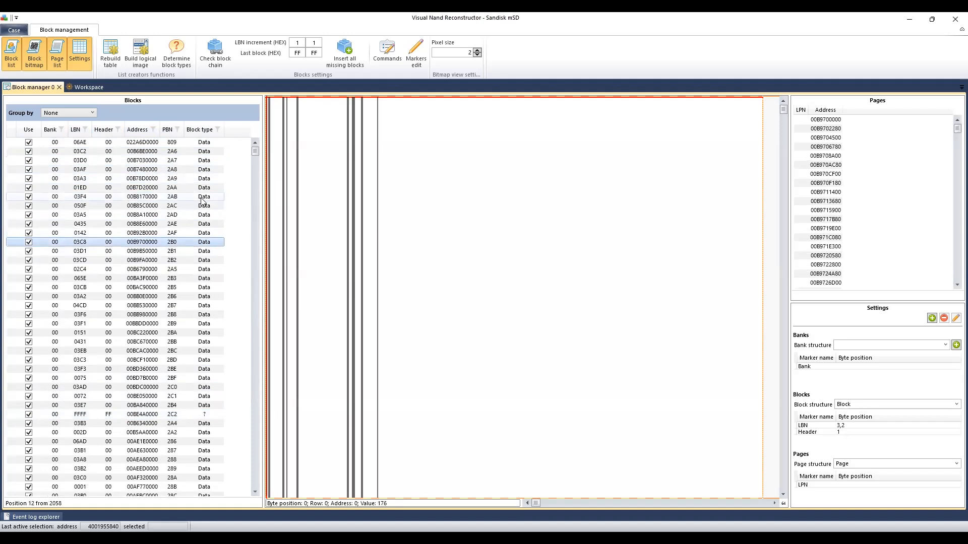
right_click(255, 148)
Add a block structure marker named 55AA at byte positions 510,511 and build the table, loading the Block manager 0.psf statistics
click(860, 391)
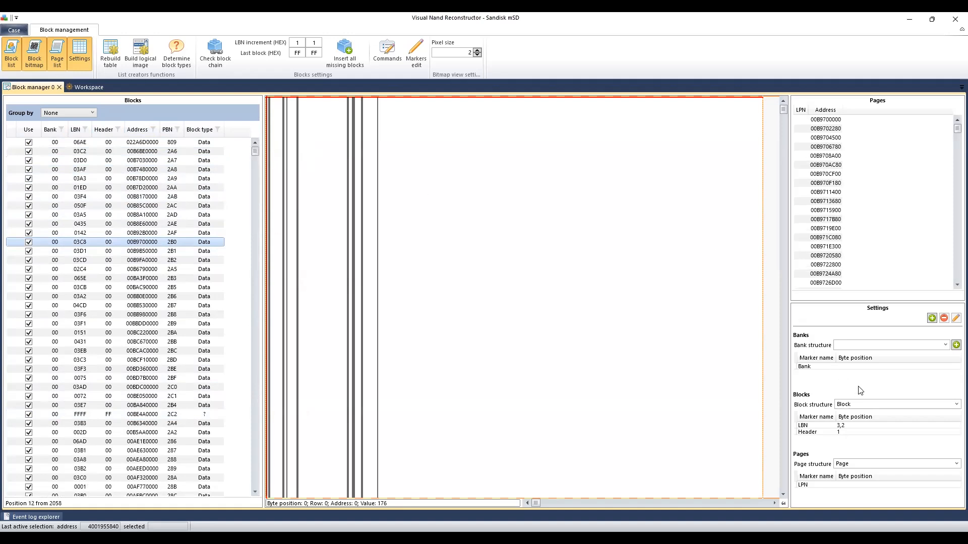
click(931, 319)
text(MBR)
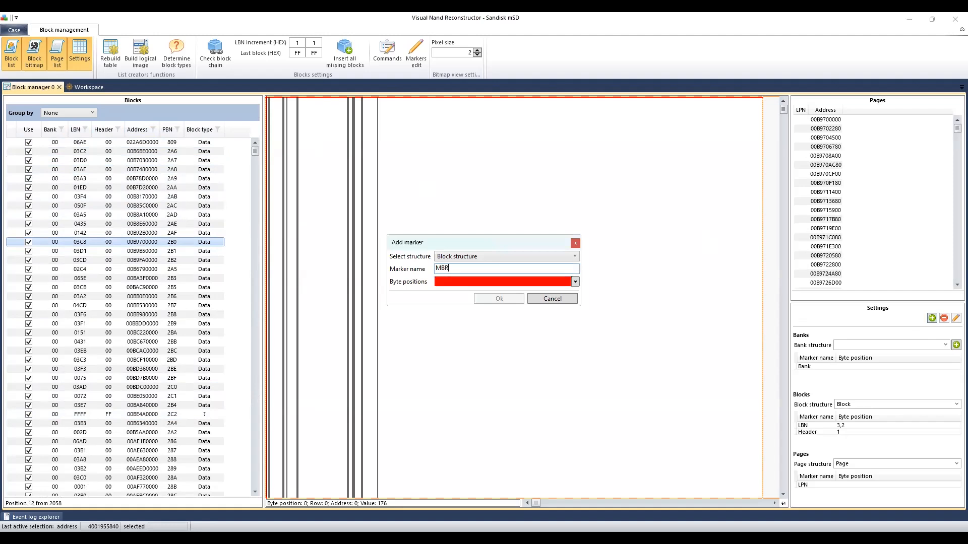
click(486, 277)
key(BackSpace)
key(BackSpace)
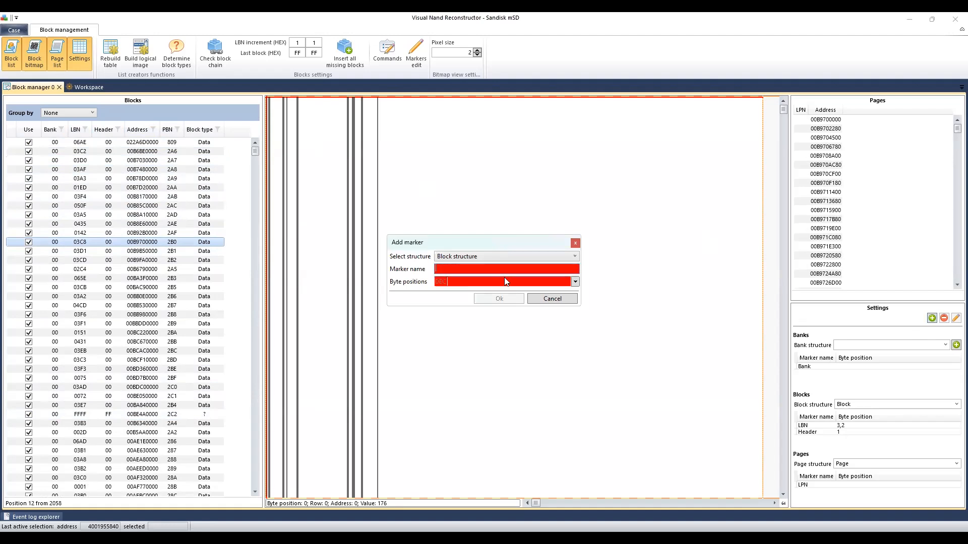
text(55AA)
click(471, 282)
text(510,511)
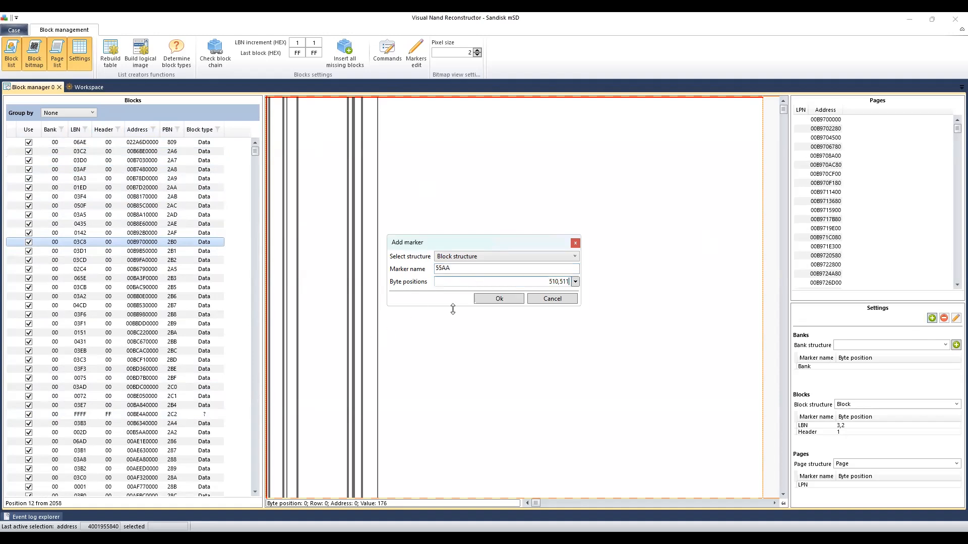
click(497, 299)
click(493, 300)
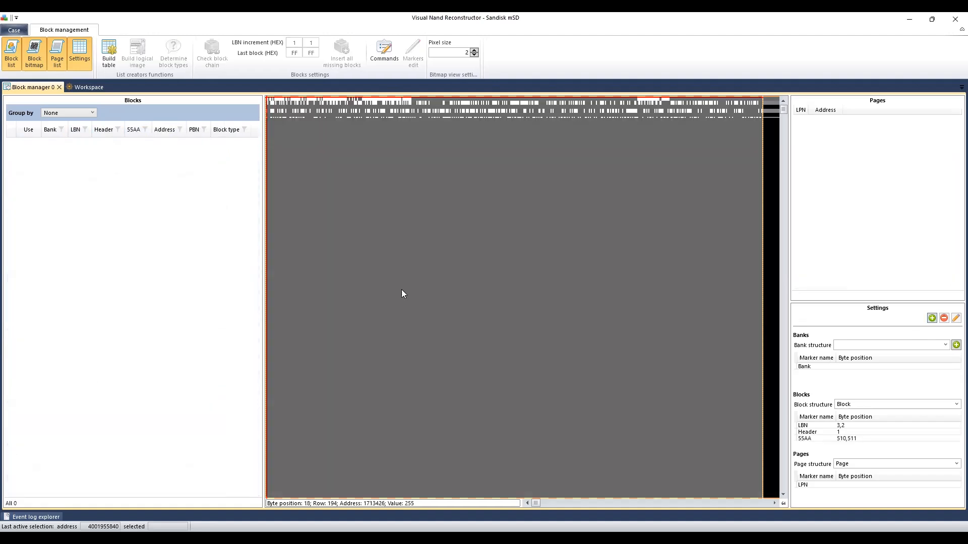
click(113, 60)
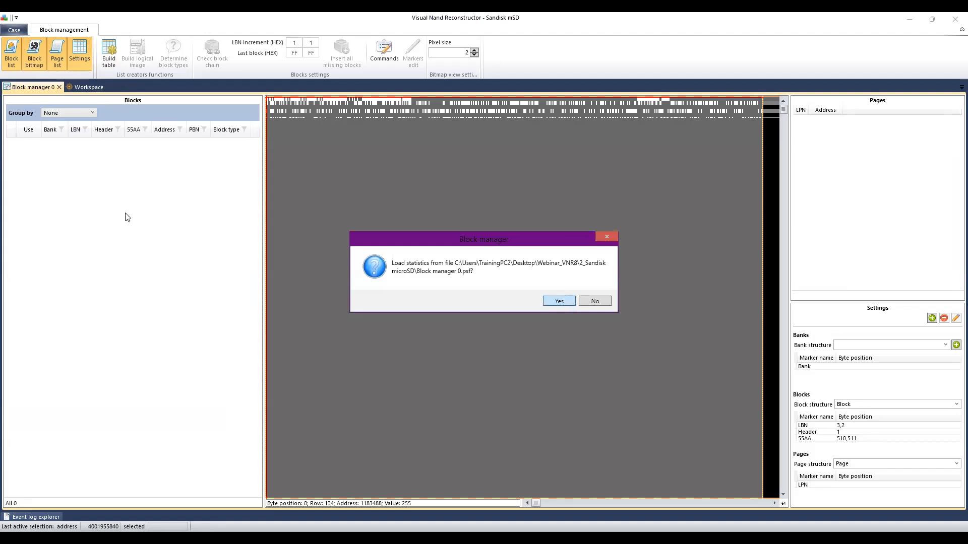
key(Return)
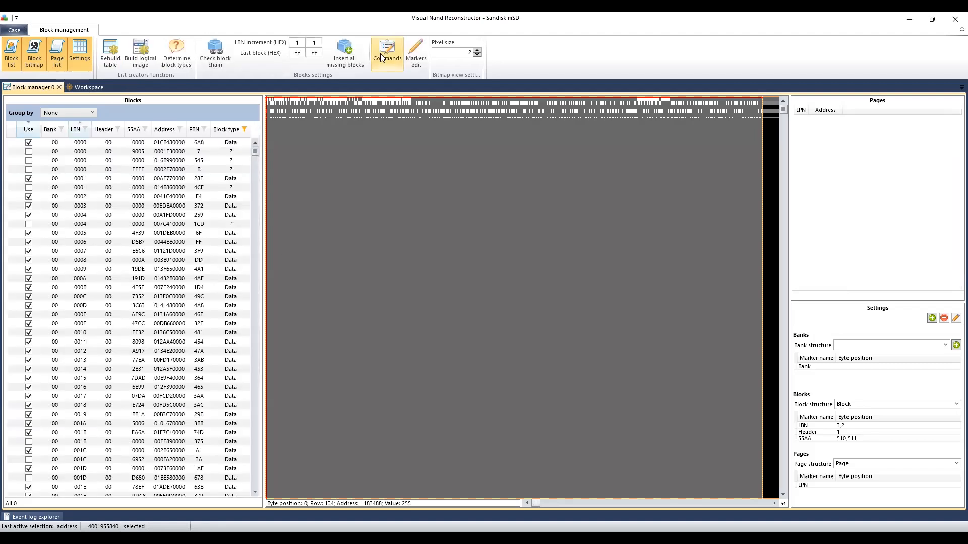
Remove all recorded filter, sort, group, select and ungroup commands from the block manager's command list, working from the last entry to the first
click(381, 57)
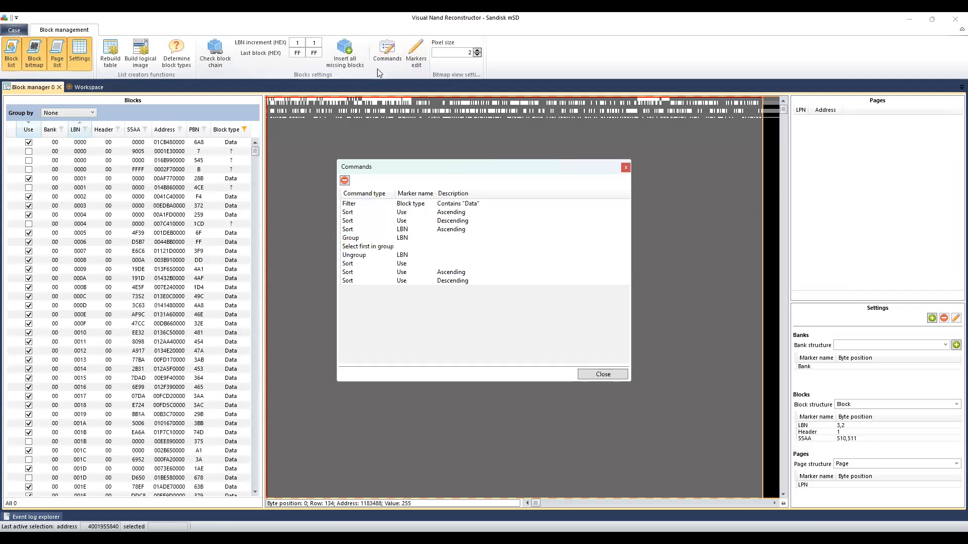
click(391, 281)
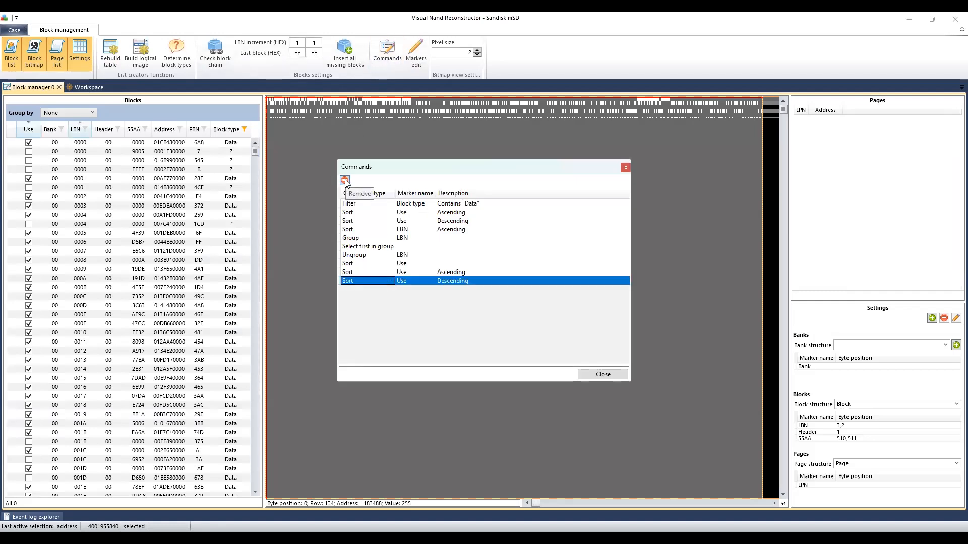
key(shift+Up)
key(shift+Up)
key(shift+Up)
key(shift+Up)
key(shift+Up)
key(shift+Up)
key(shift+Up)
key(shift+Up)
key(shift+Up)
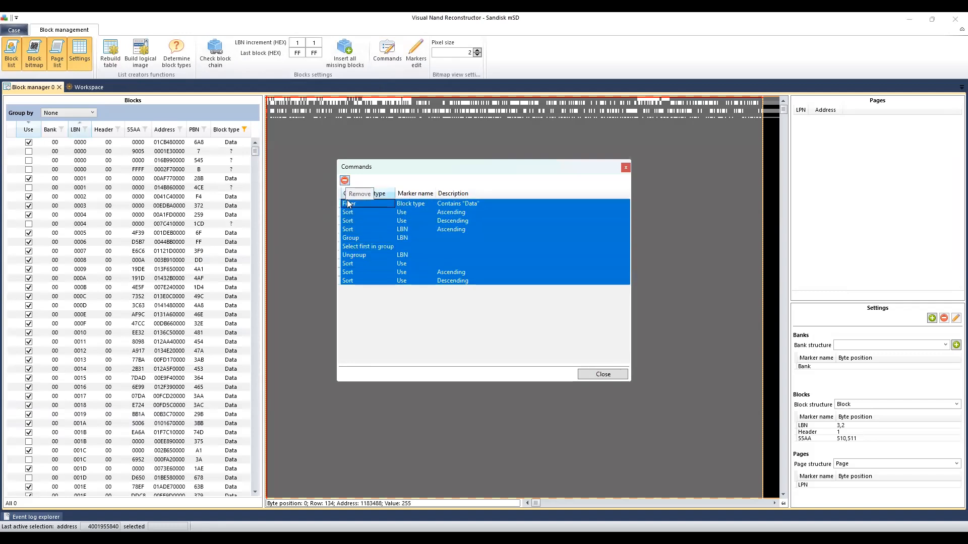
click(345, 180)
click(371, 272)
click(344, 180)
click(360, 264)
click(344, 180)
click(353, 255)
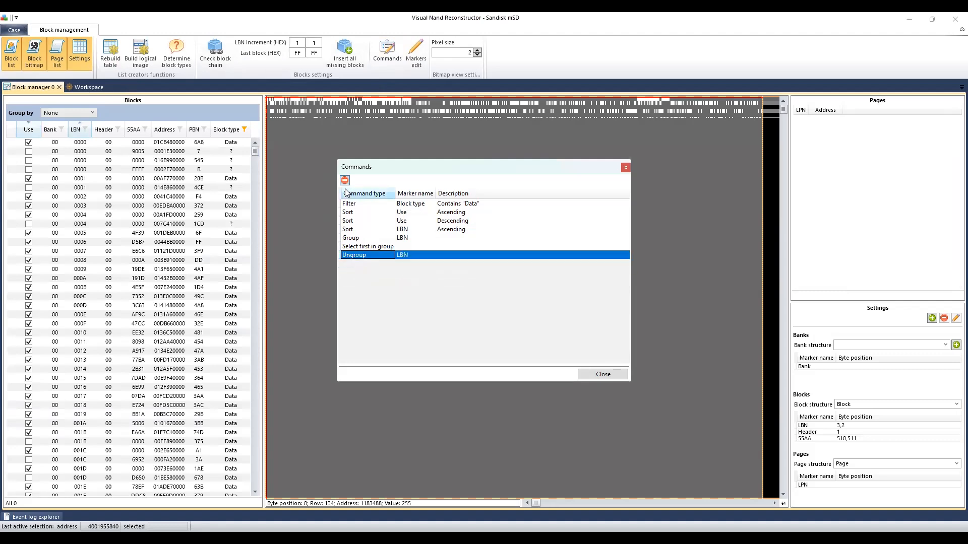
click(345, 180)
click(358, 246)
click(344, 180)
click(357, 238)
click(344, 180)
click(348, 230)
click(344, 180)
click(348, 221)
click(344, 180)
click(347, 204)
click(344, 180)
click(349, 204)
click(344, 180)
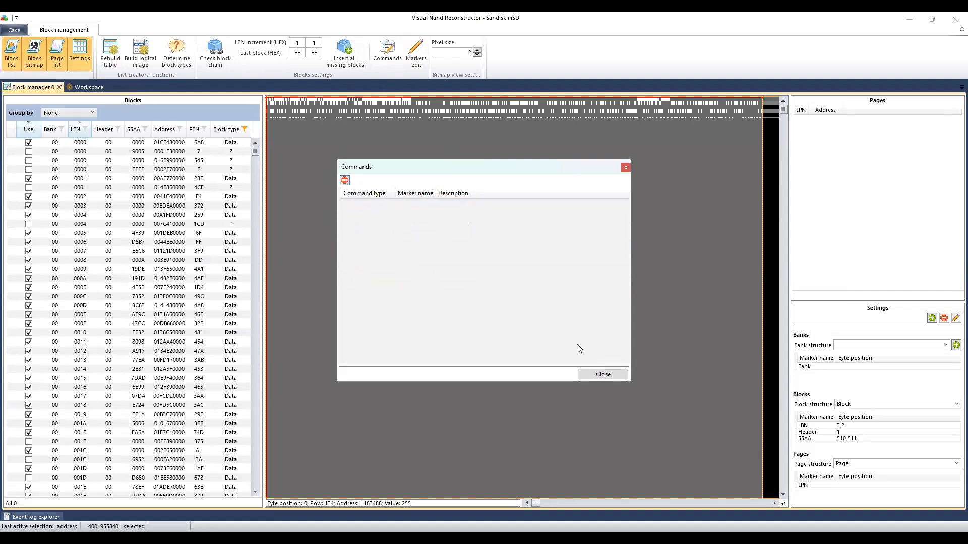
click(596, 377)
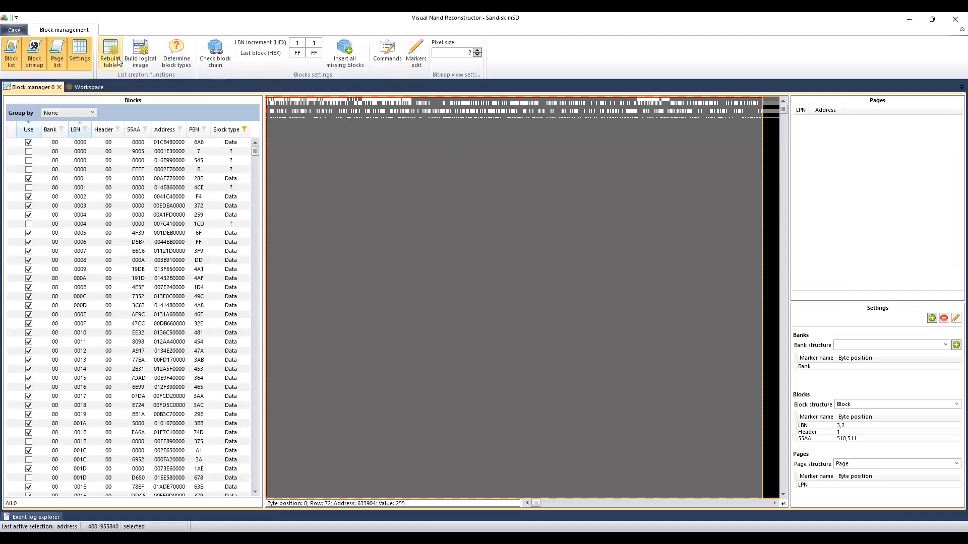
Rebuild the block table with the saved statistics and clear the Block type filter
click(117, 57)
key(Return)
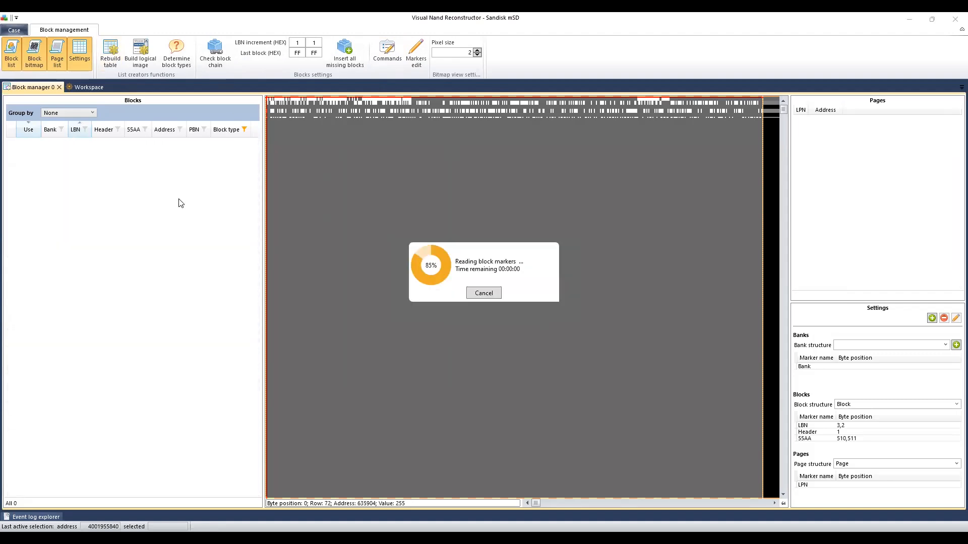
click(559, 301)
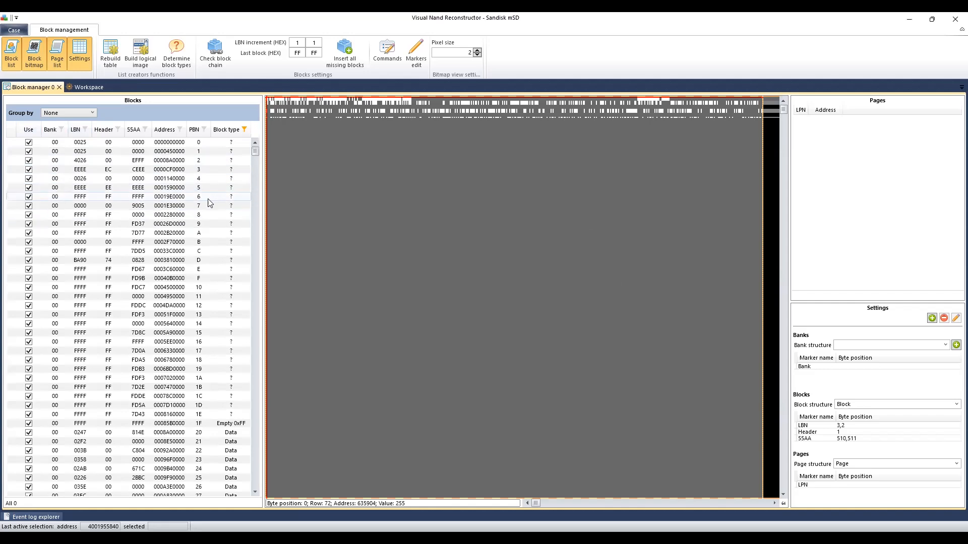
click(245, 129)
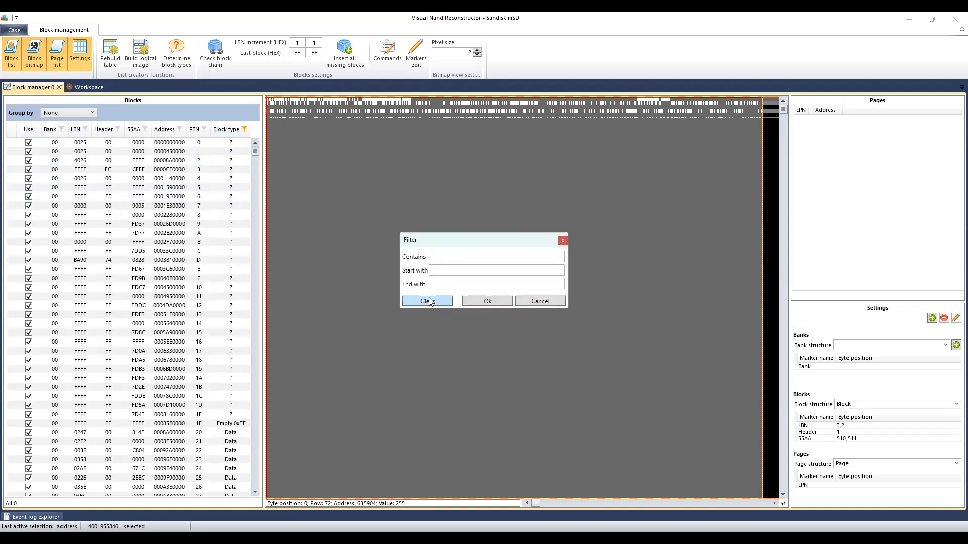
click(490, 301)
Look through the LBN, Header and 55AA values of the first blocks in the rebuilt list
scroll(251, 205, down, 7)
drag(251, 204, 256, 123)
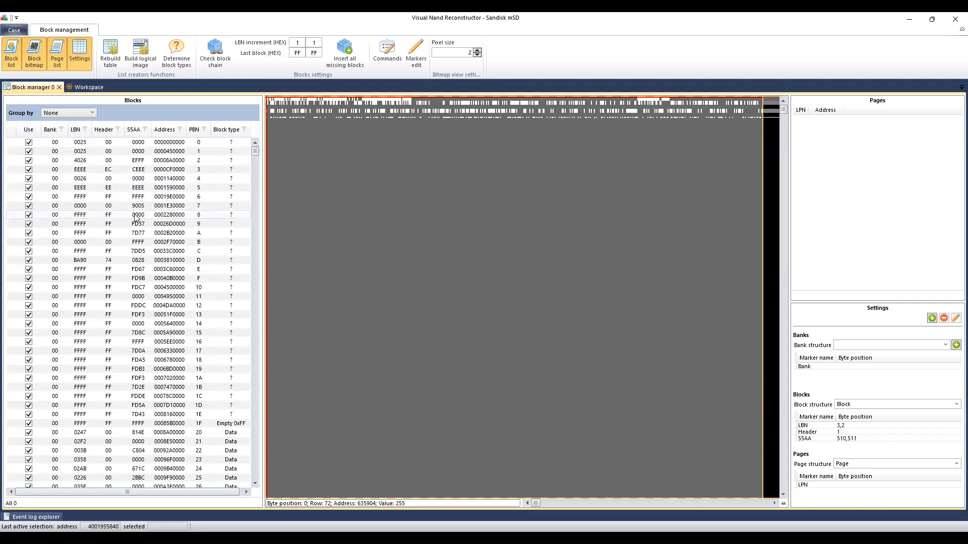
scroll(142, 218, down, 6)
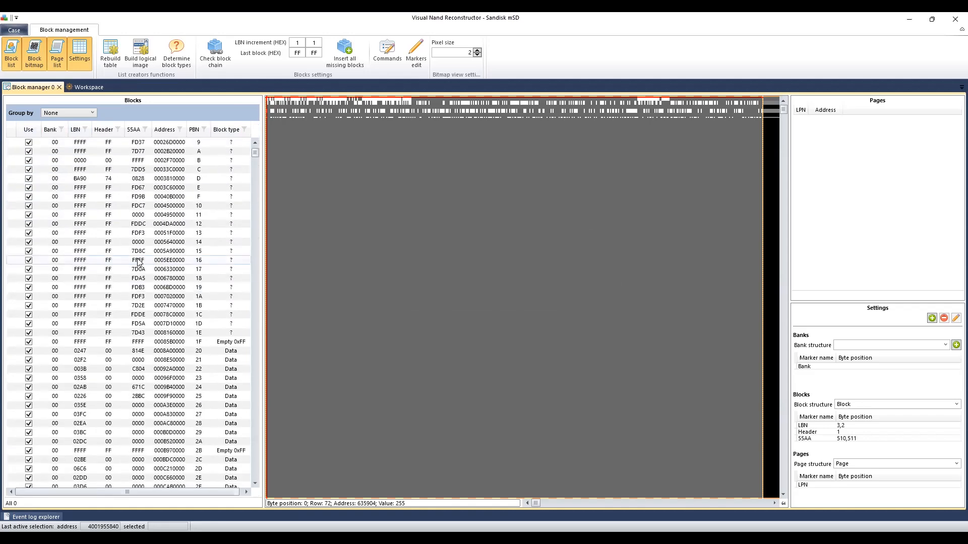
scroll(117, 255, up, 6)
scroll(117, 255, down, 10)
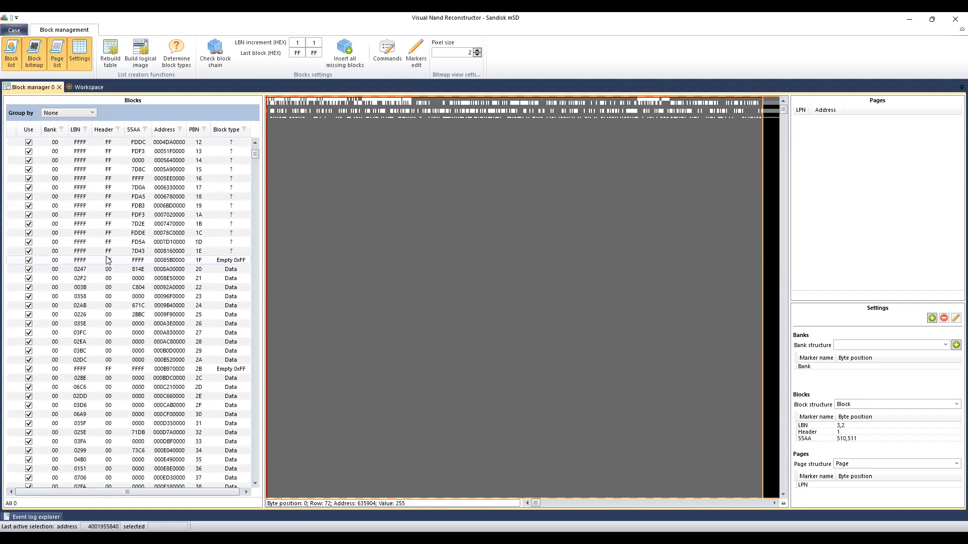
scroll(129, 292, up, 10)
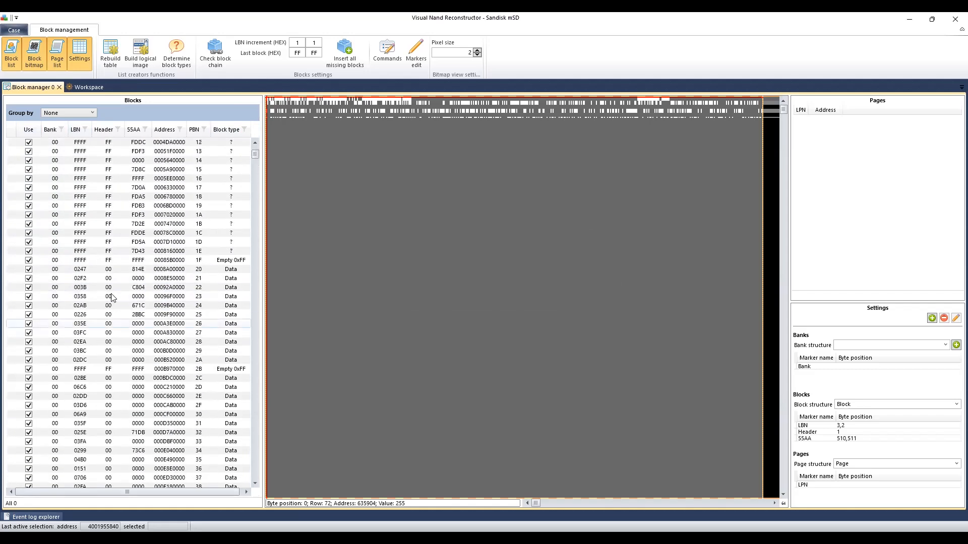
Examine the bitmaps of the unidentified "?" blocks from PBN 0 to 1E and the Empty 0xFF blocks at PBN 1F and 2B
click(226, 142)
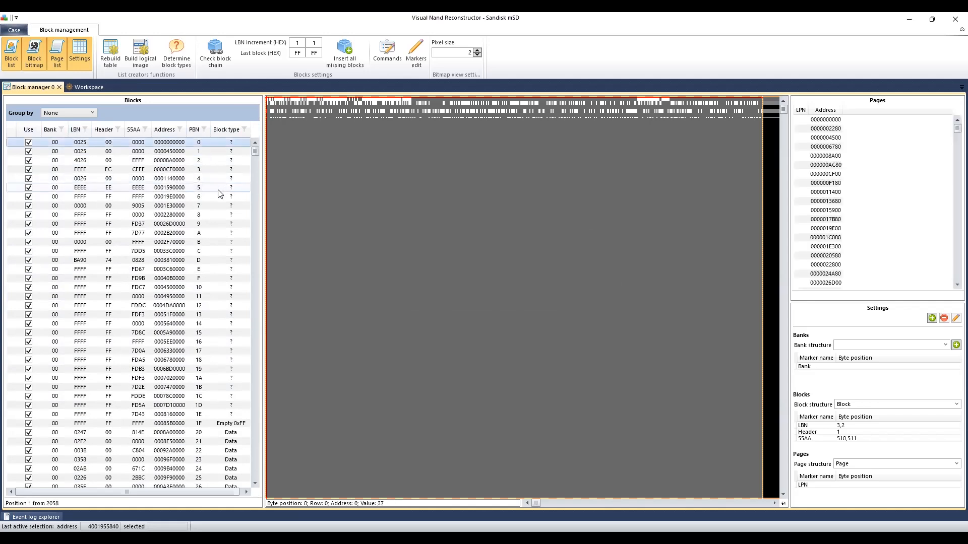
click(218, 188)
click(224, 232)
scroll(224, 234, down, 4)
right_click(216, 264)
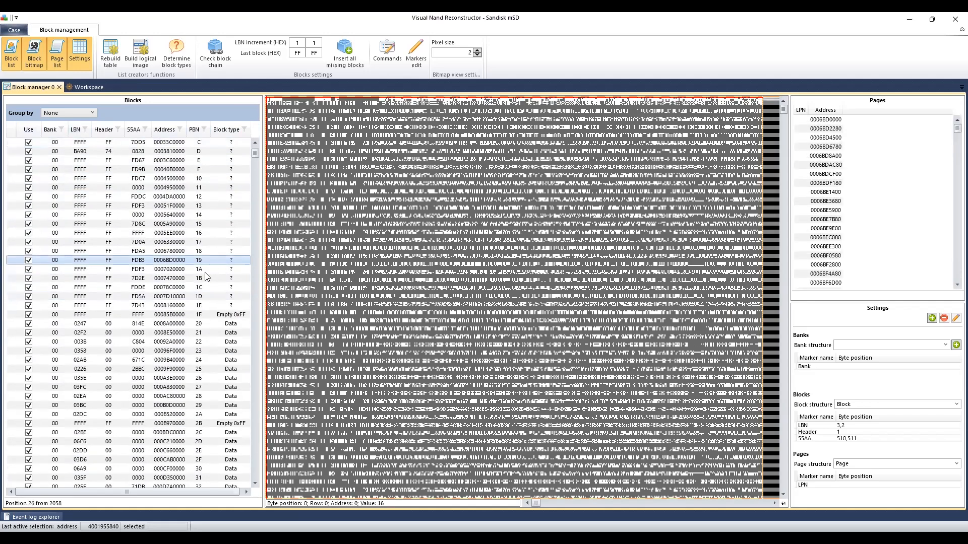
click(201, 272)
click(229, 296)
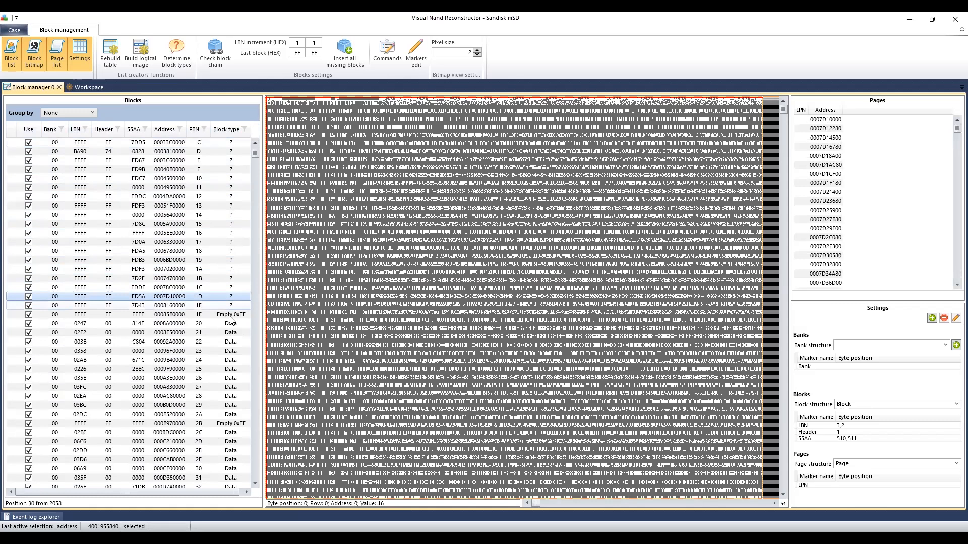
click(230, 306)
click(230, 316)
scroll(206, 273, down, 5)
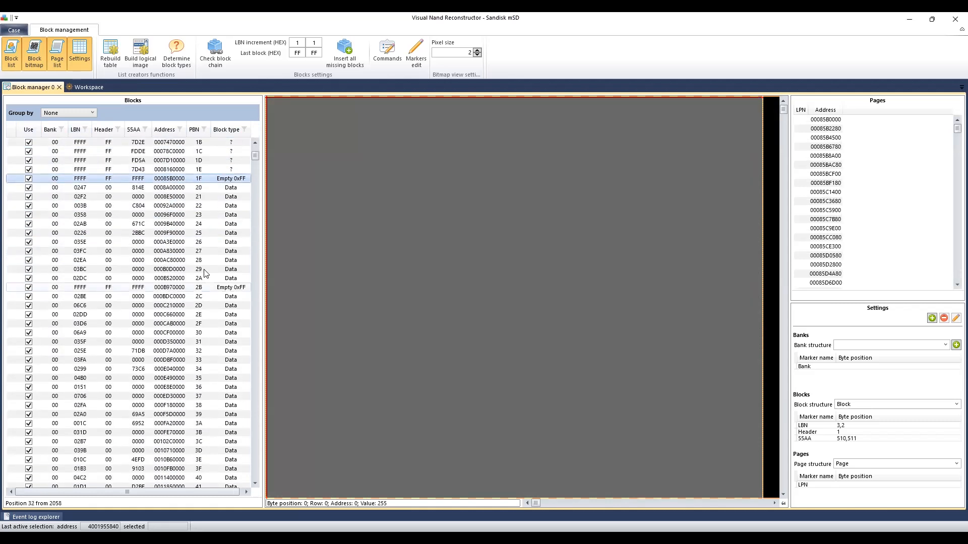
click(239, 291)
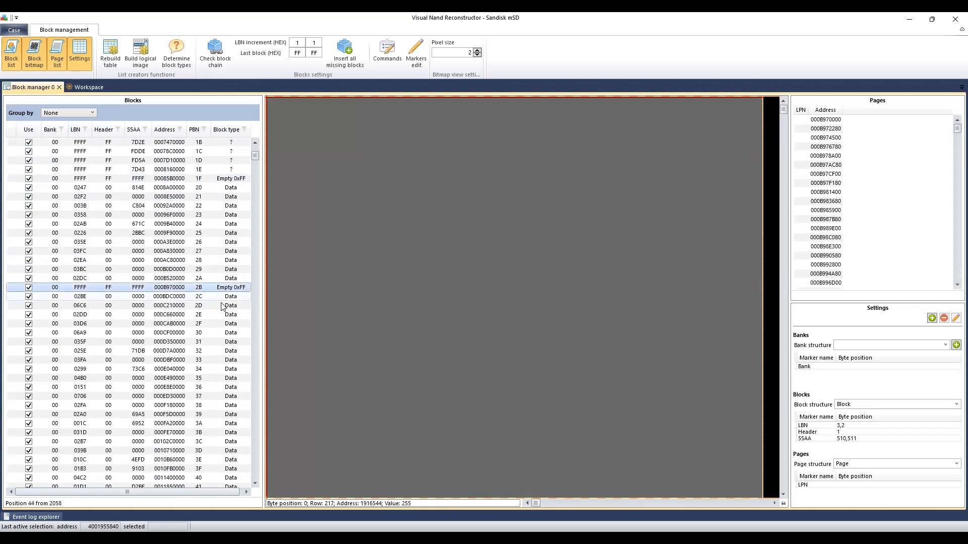
Examine the bitmaps of the Data blocks around PBN 2C and skim through the rest of the block list
click(224, 305)
scroll(224, 302, down, 2)
click(226, 271)
click(225, 335)
click(221, 371)
click(226, 242)
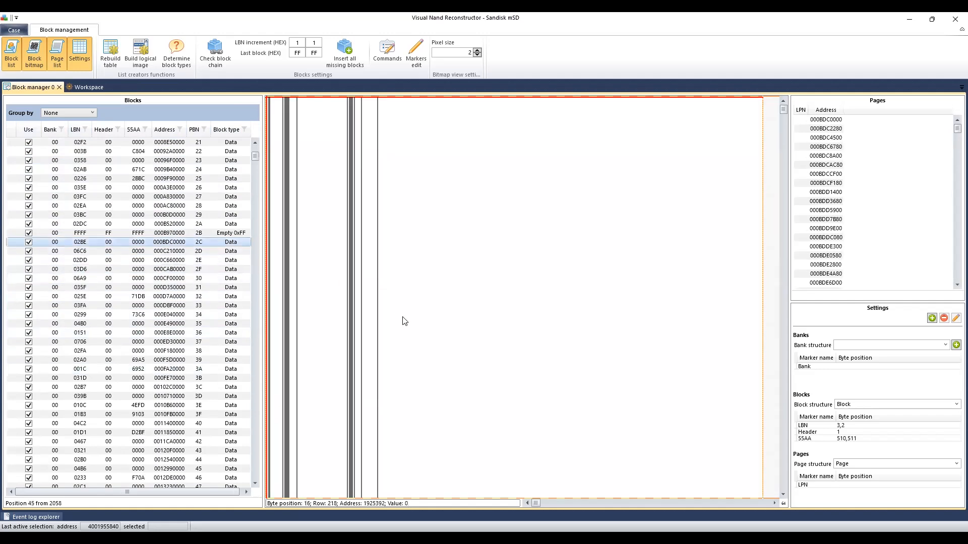
click(229, 234)
click(229, 243)
drag(255, 160, 259, 319)
drag(262, 355, 255, 144)
Group the blocks by Block type, collapse the groups to compare them, and remove the grouping again
click(71, 113)
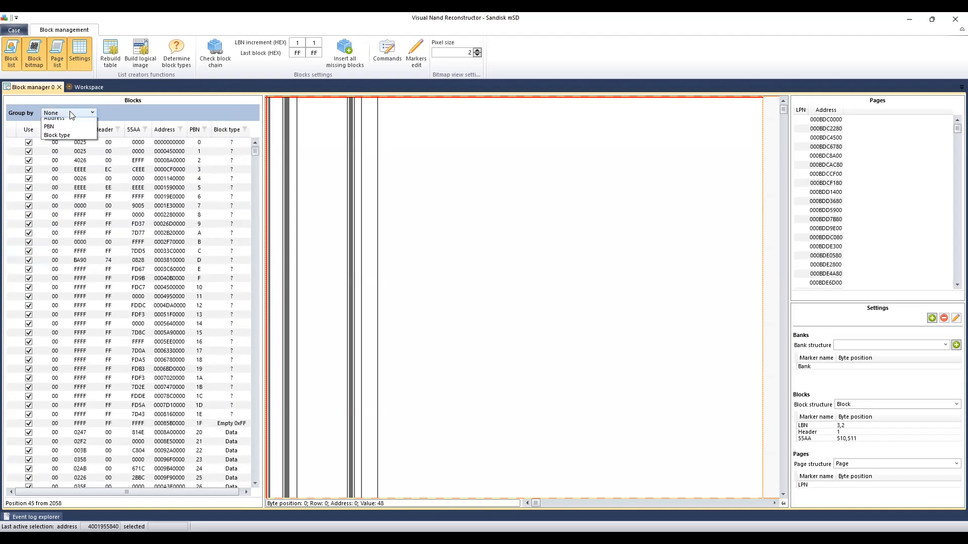
click(58, 192)
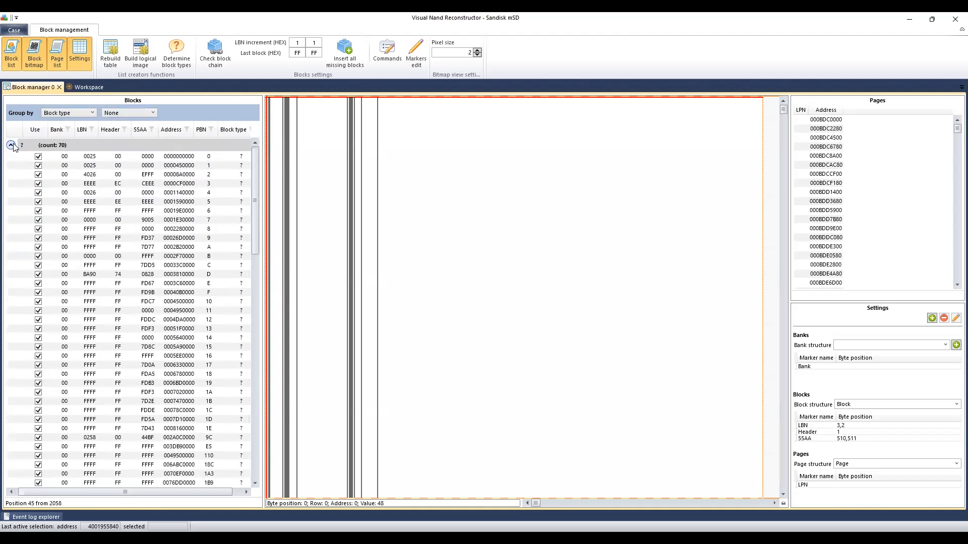
click(14, 145)
click(11, 160)
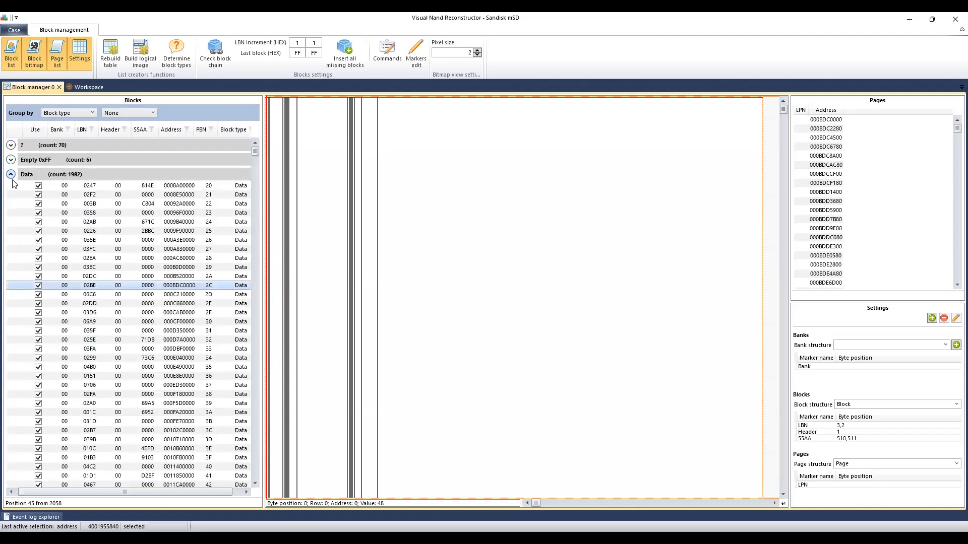
click(11, 173)
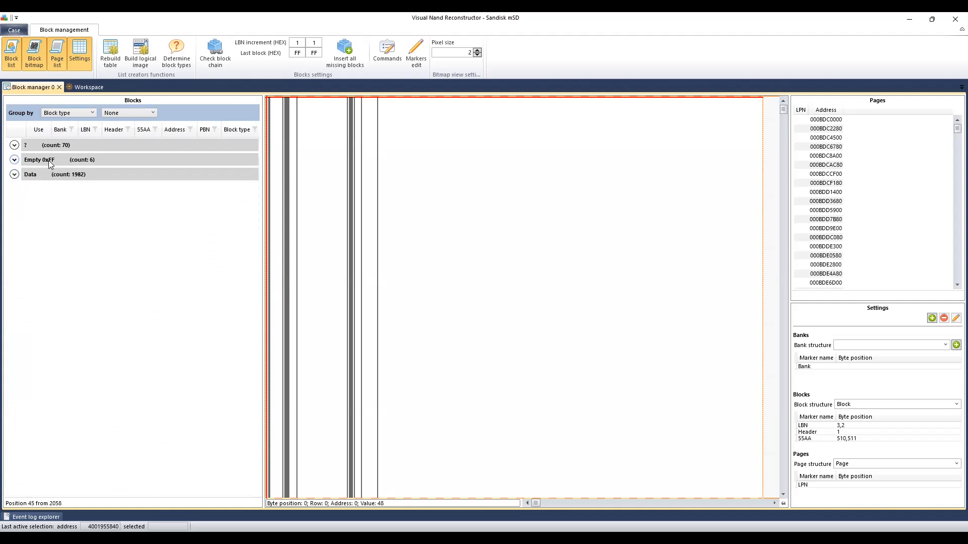
click(14, 174)
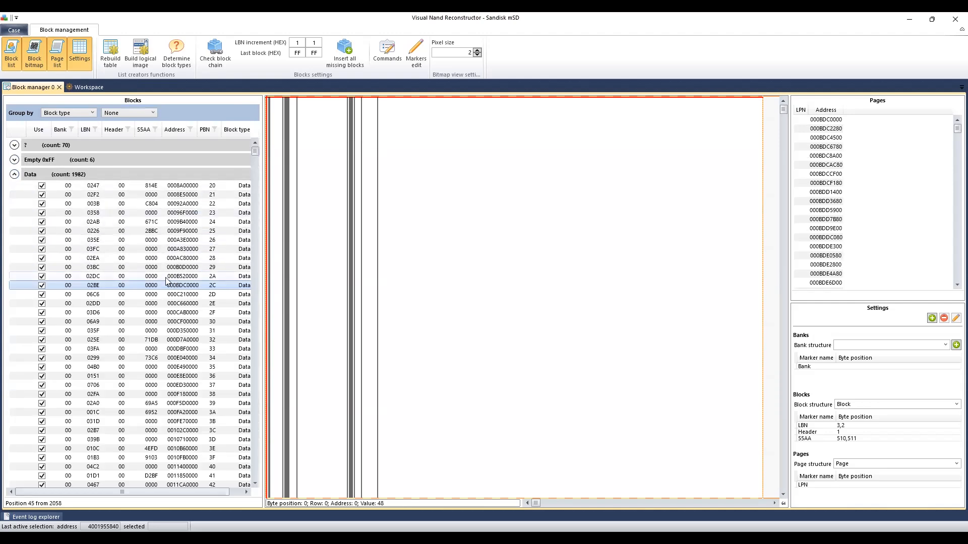
click(76, 113)
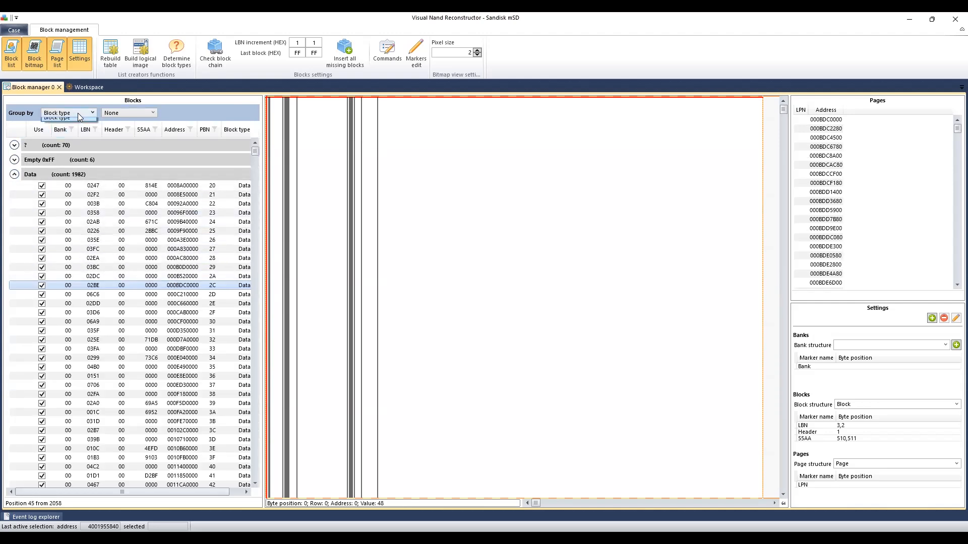
click(73, 124)
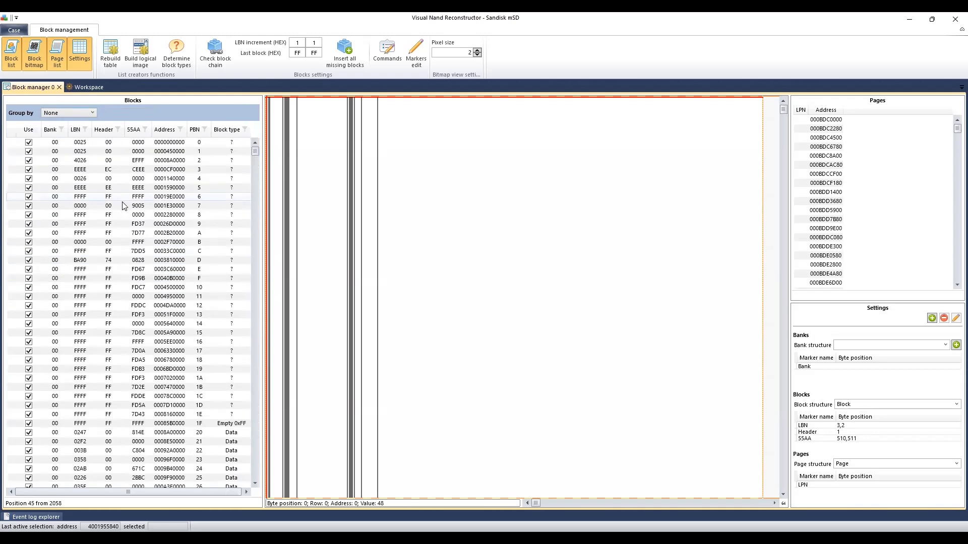
Filter the Block type column to blocks containing "Data"
click(174, 233)
scroll(176, 266, down, 3)
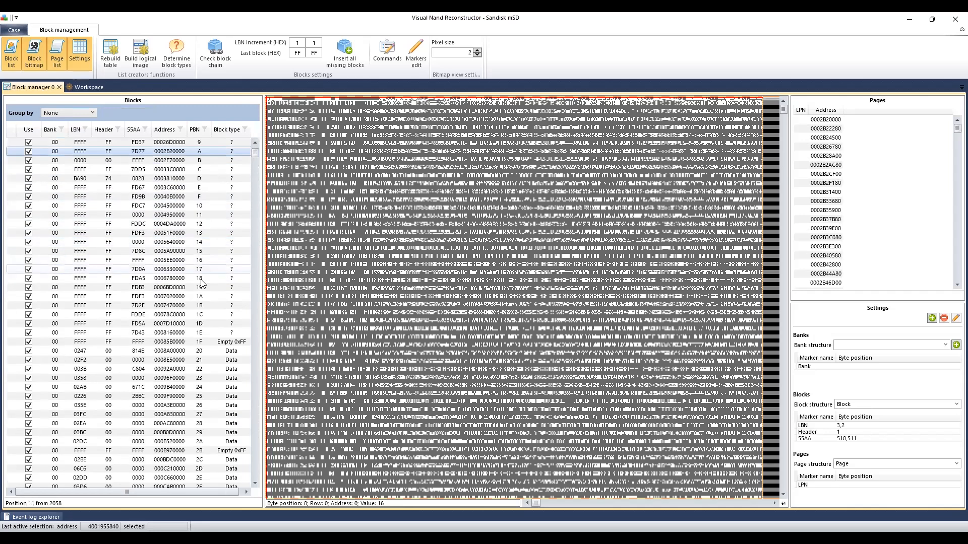
click(214, 338)
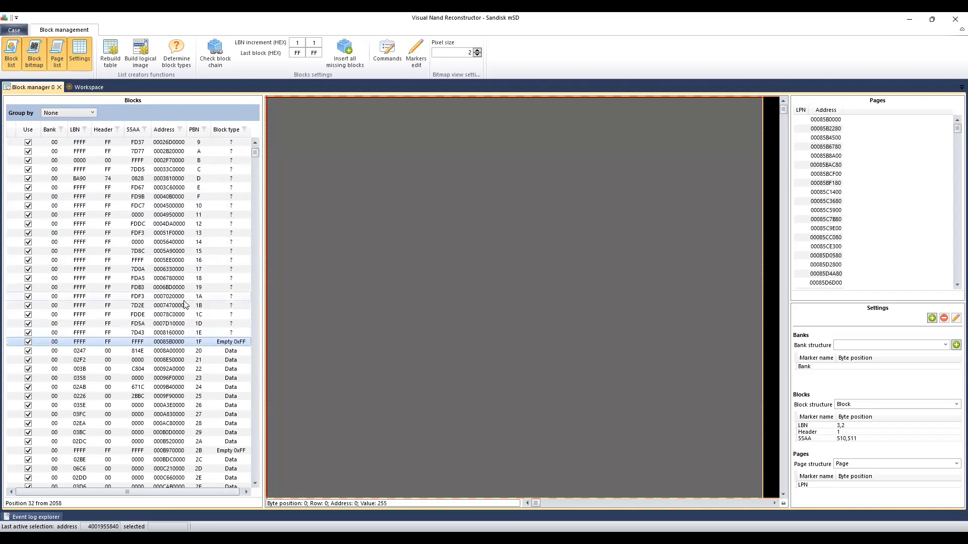
scroll(185, 304, down, 5)
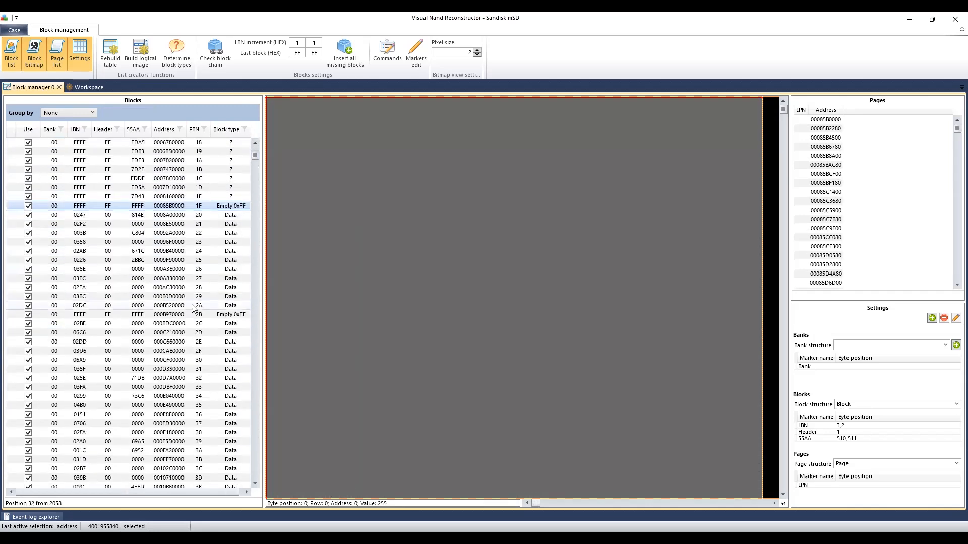
click(244, 130)
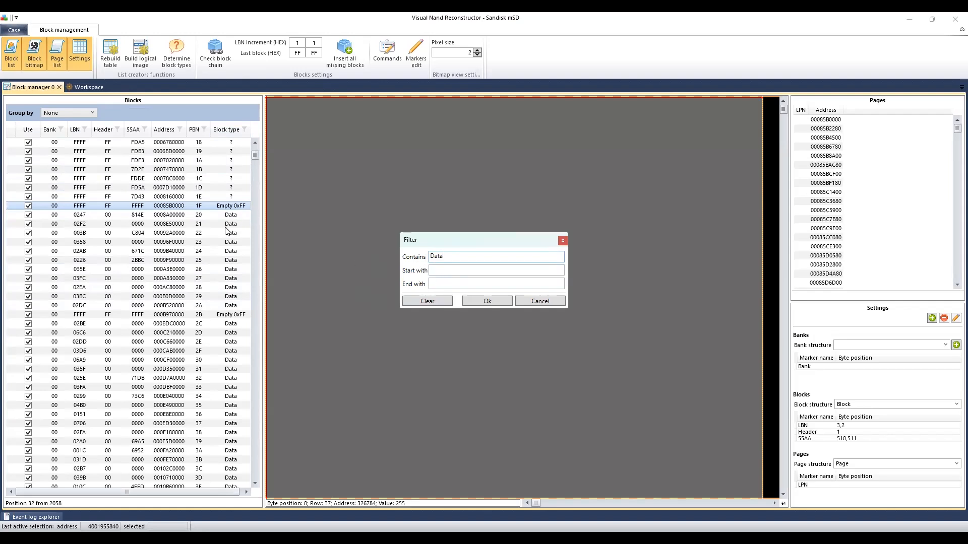
click(468, 301)
right_click(227, 208)
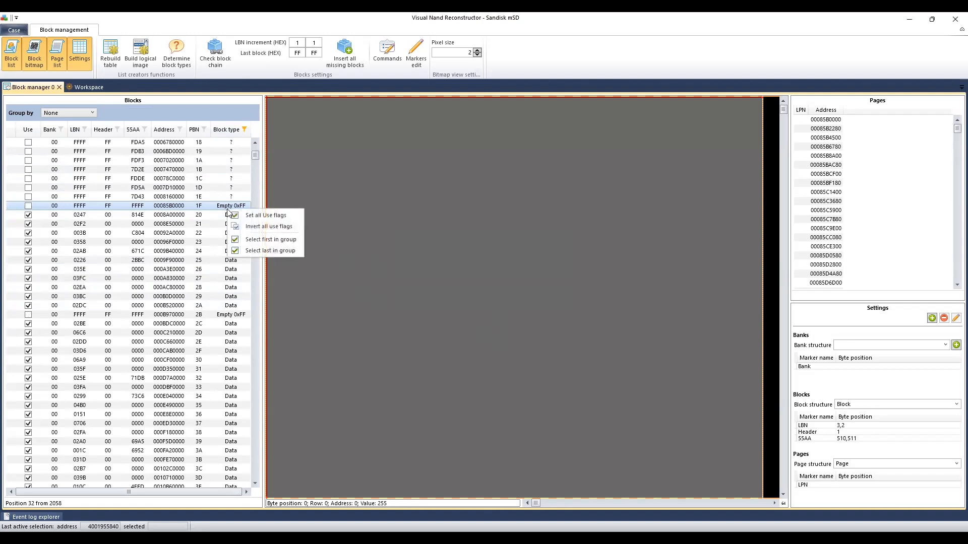
click(211, 210)
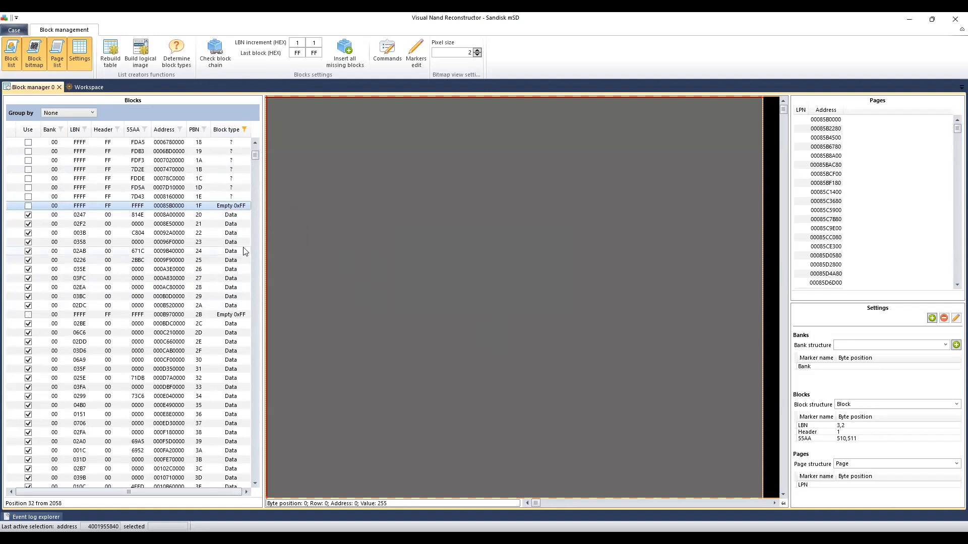
Check the Use flags of the ?, Empty 0xFF and Data blocks in the filtered list
scroll(140, 262, up, 3)
scroll(140, 262, up, 2)
scroll(151, 257, down, 6)
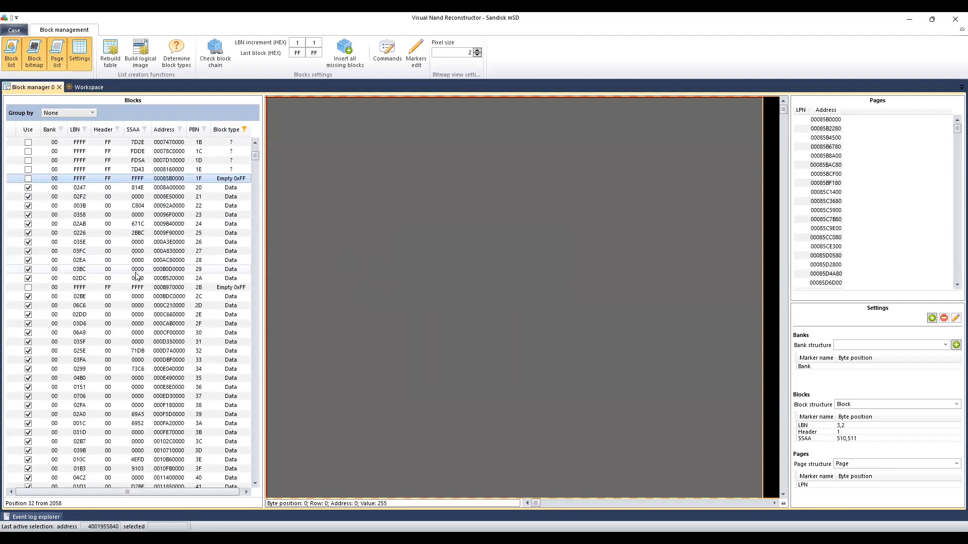
scroll(137, 287, down, 3)
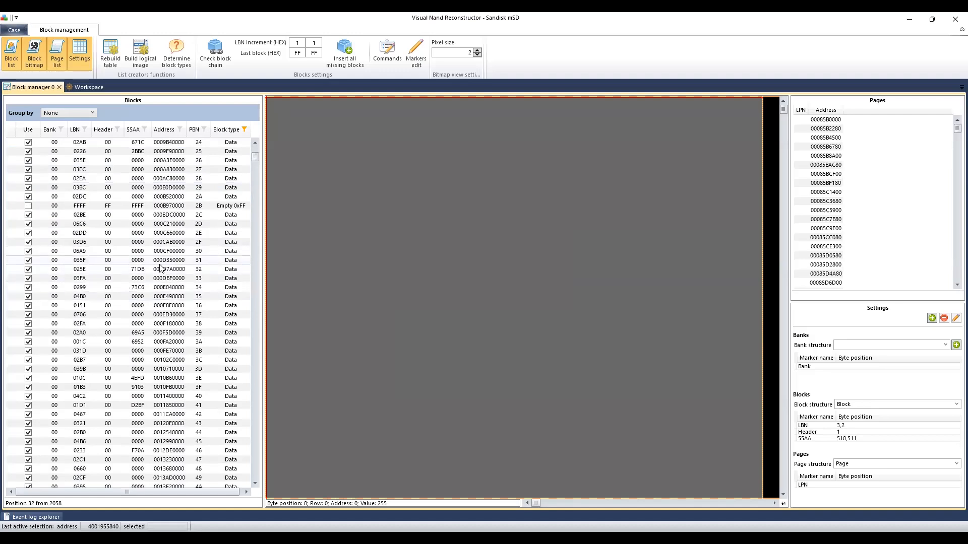
scroll(211, 265, up, 7)
scroll(211, 266, up, 3)
Examine the bitmaps of the unchecked ? blocks between PBN 0 and 1E
click(222, 224)
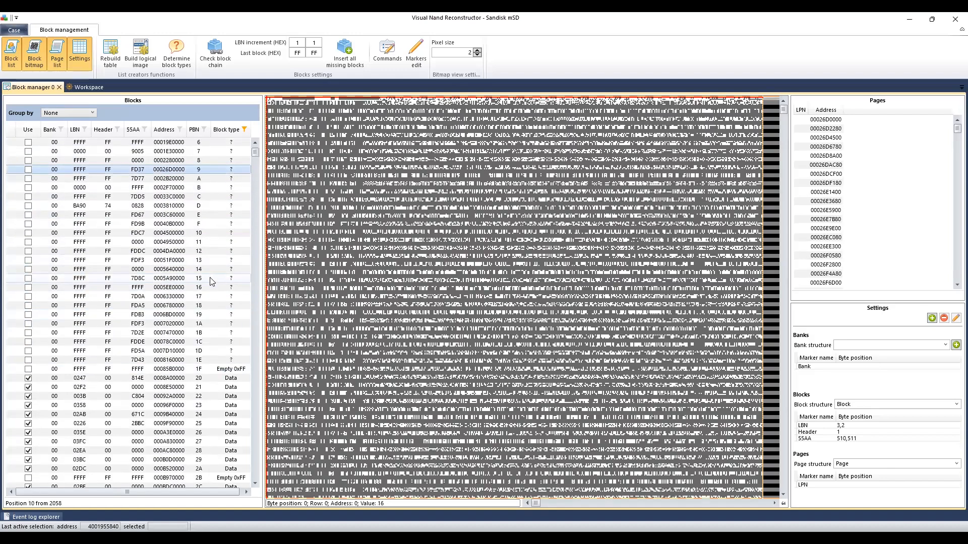
click(219, 179)
click(218, 233)
click(227, 269)
right_click(223, 307)
click(216, 314)
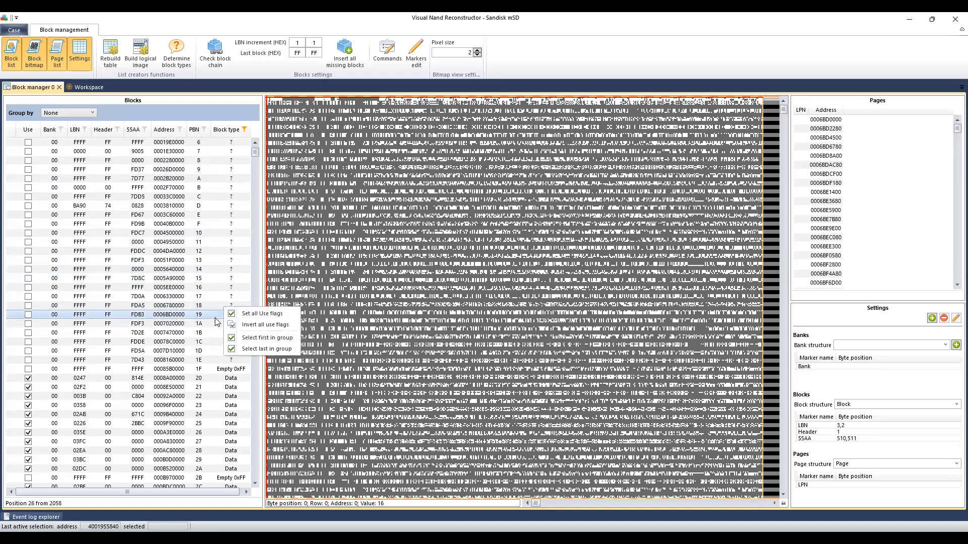
click(235, 334)
click(234, 351)
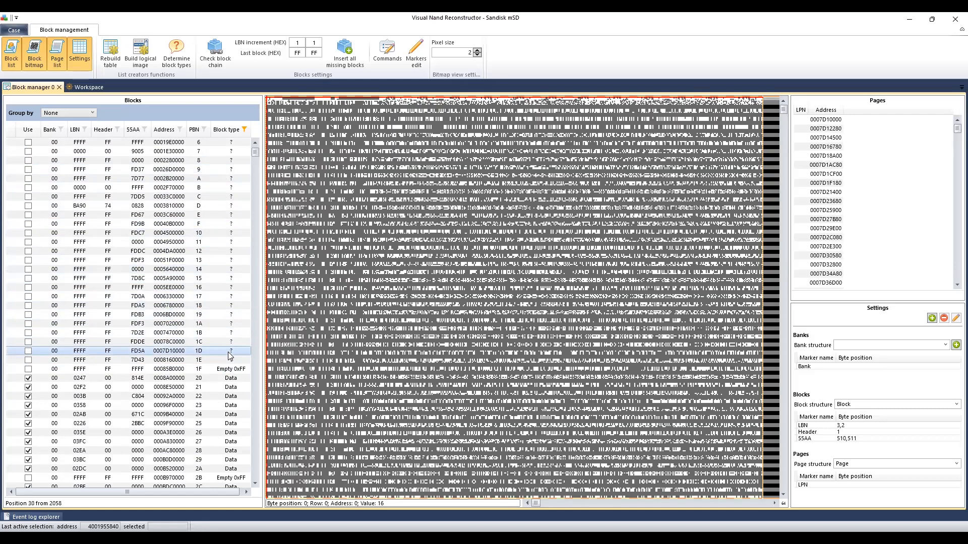
click(230, 360)
click(224, 315)
click(221, 253)
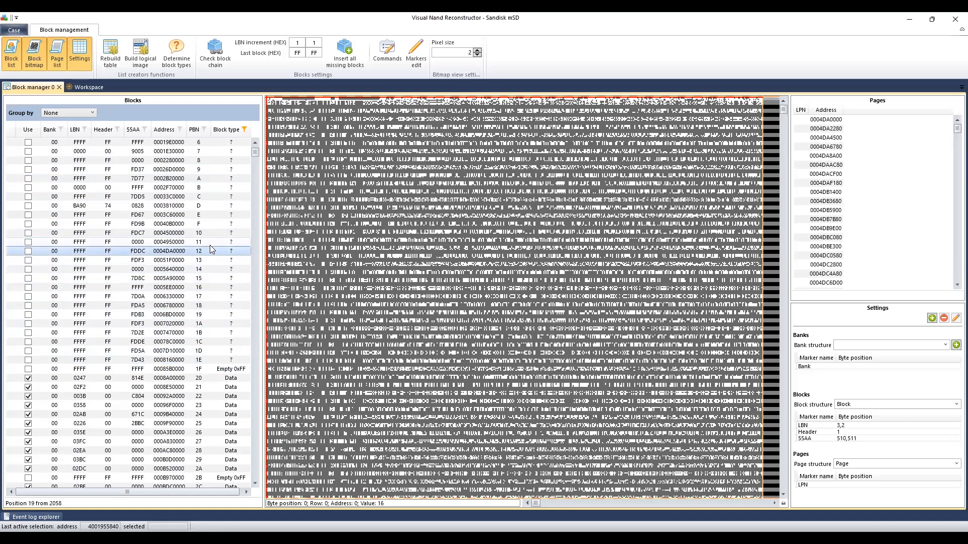
click(215, 151)
scroll(223, 224, up, 2)
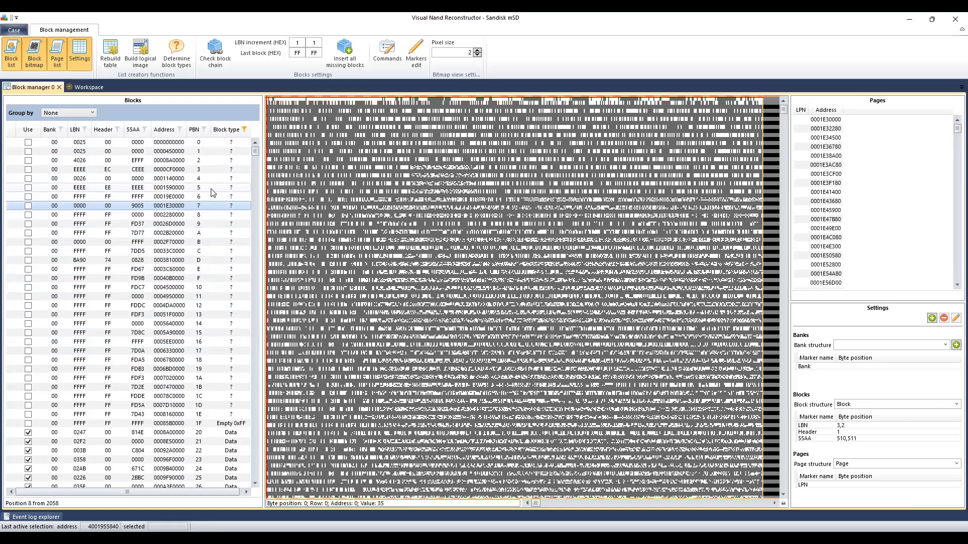
click(218, 144)
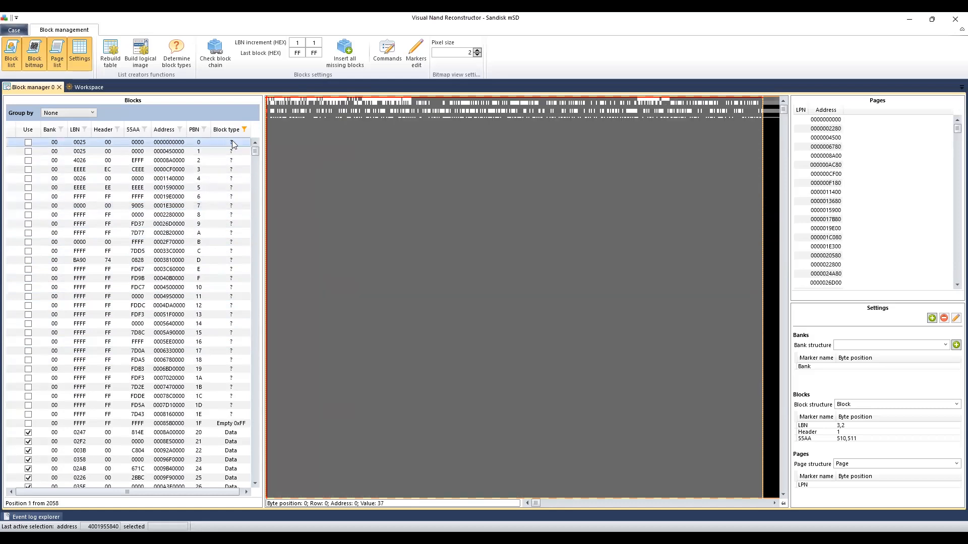
click(208, 161)
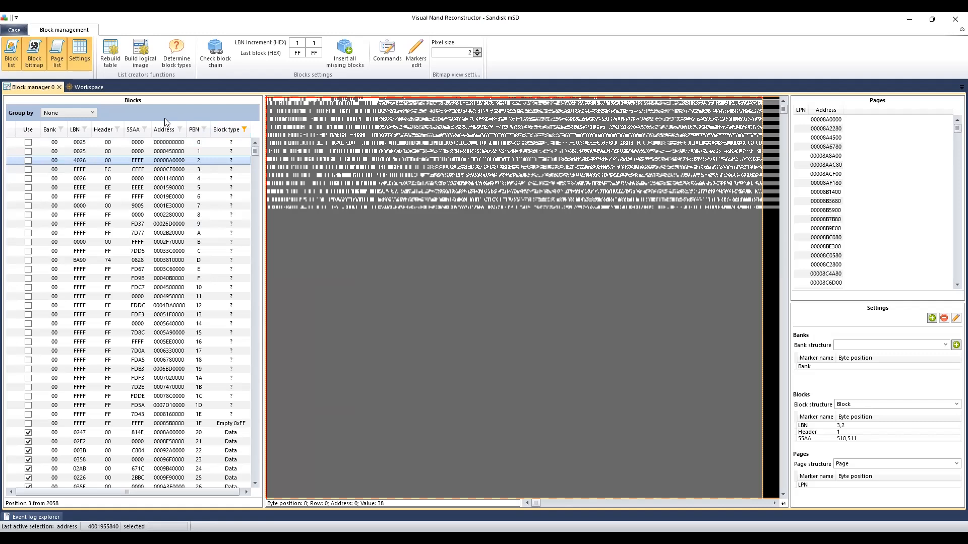
Group the blocks by Block type and collapse the Data group, leaving the ? group expanded
click(80, 113)
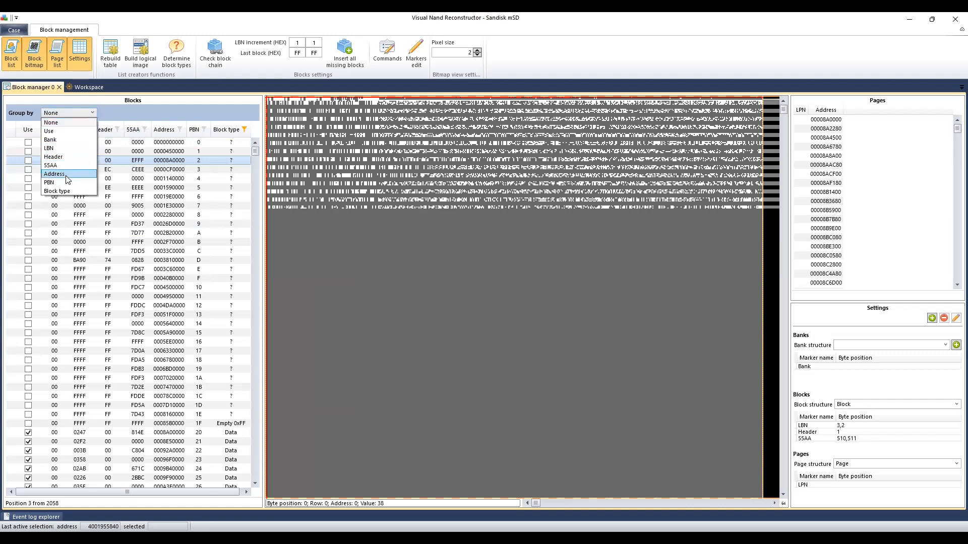
click(62, 191)
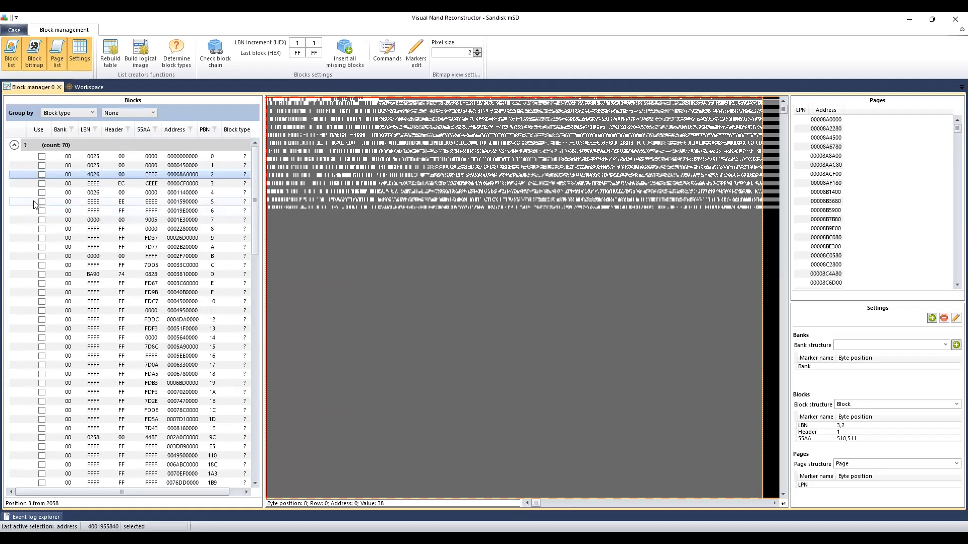
click(12, 146)
click(11, 146)
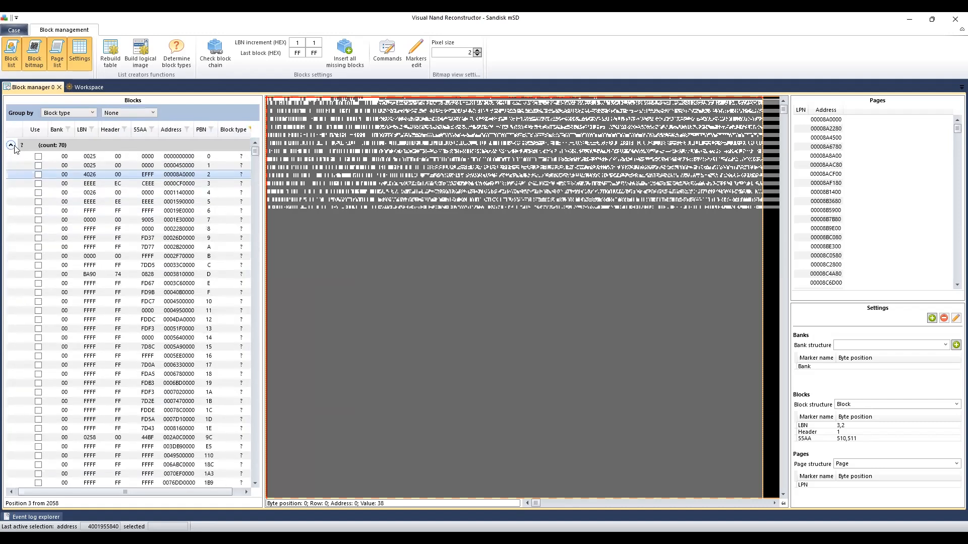
click(11, 146)
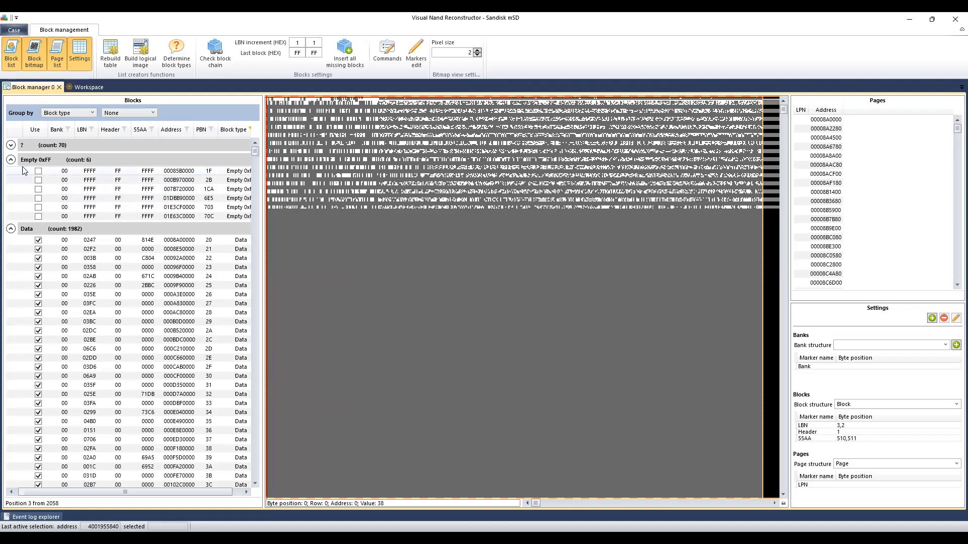
click(10, 230)
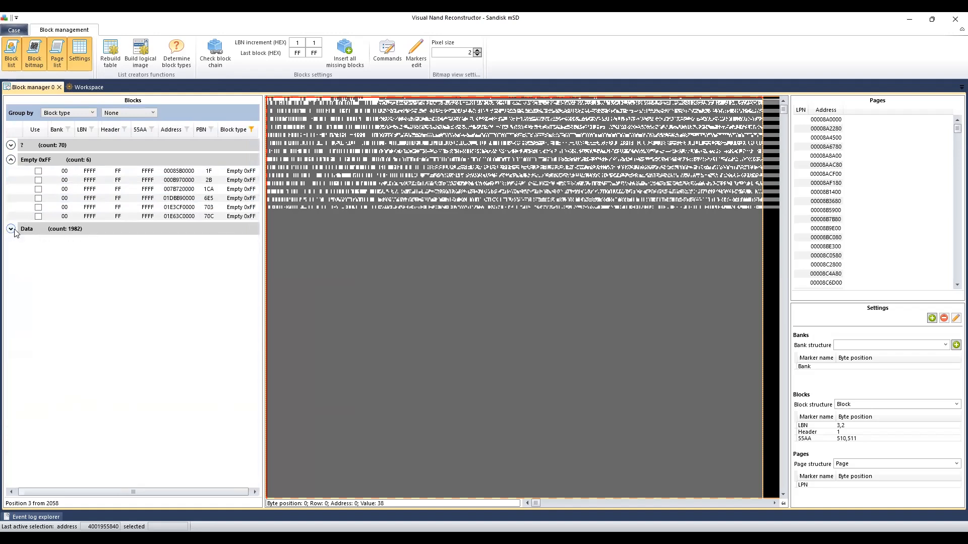
click(10, 146)
Examine the bitmaps of the ? group's blocks at PBN 4 and from PBN 74C to 79C
right_click(116, 176)
click(97, 231)
click(94, 195)
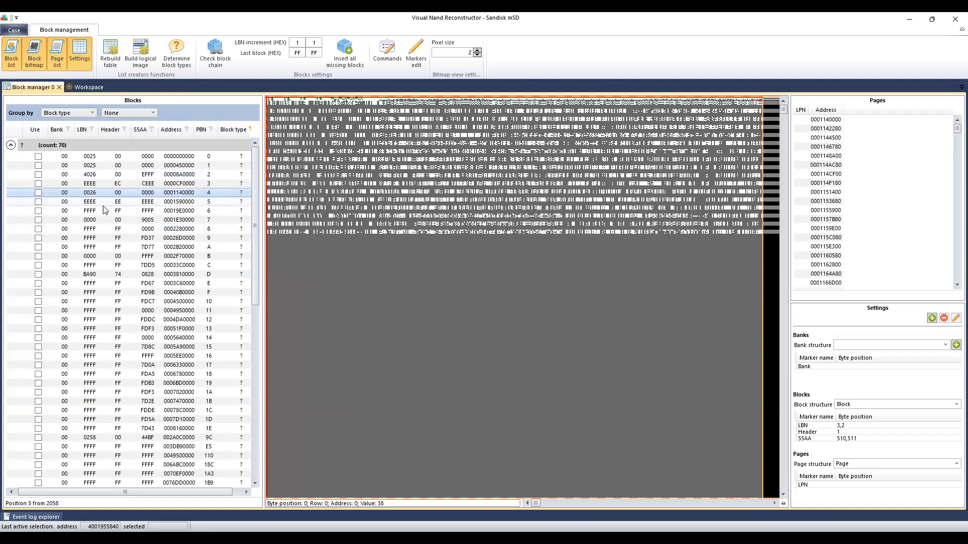
scroll(103, 213, down, 14)
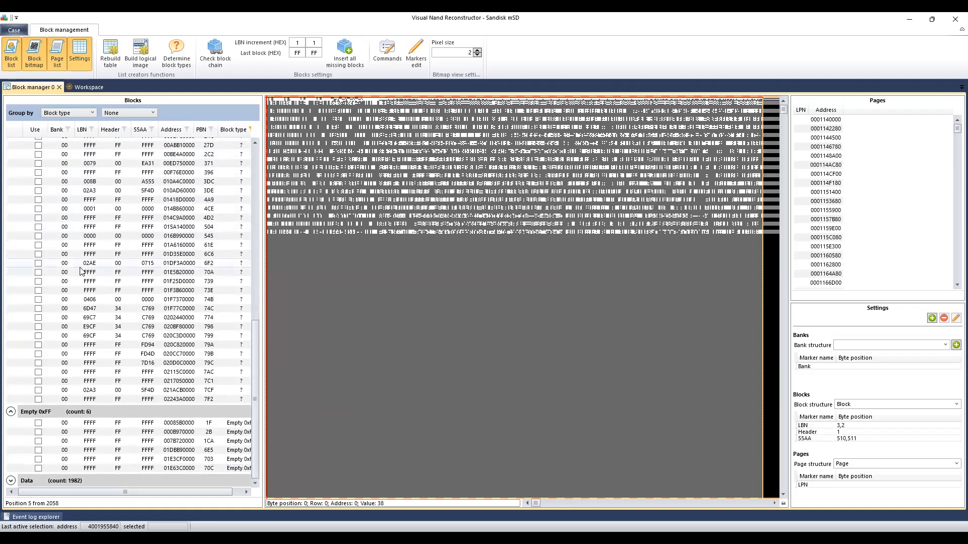
click(98, 307)
key(Down)
key(Down)
key(Down)
key(Down)
key(Down)
key(Down)
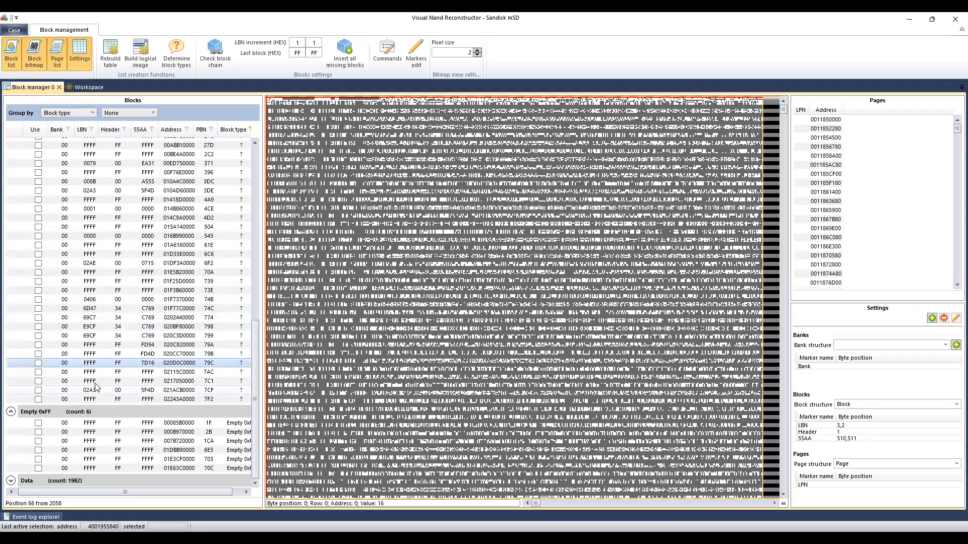
Inspect the data pattern in the bitmap of the ? block at PBN 7CF and look back through the ? group
click(96, 388)
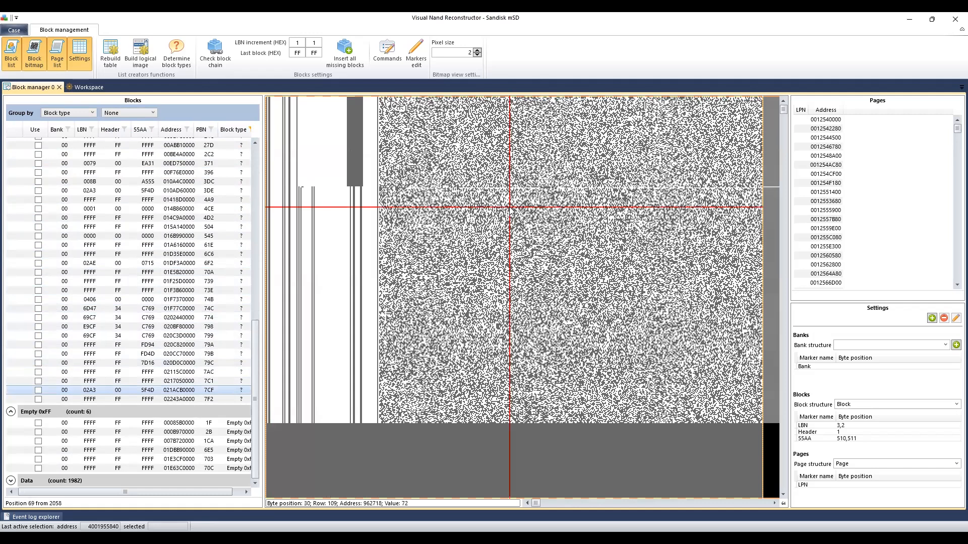
click(553, 504)
drag(741, 504, 442, 489)
right_click(777, 502)
click(706, 509)
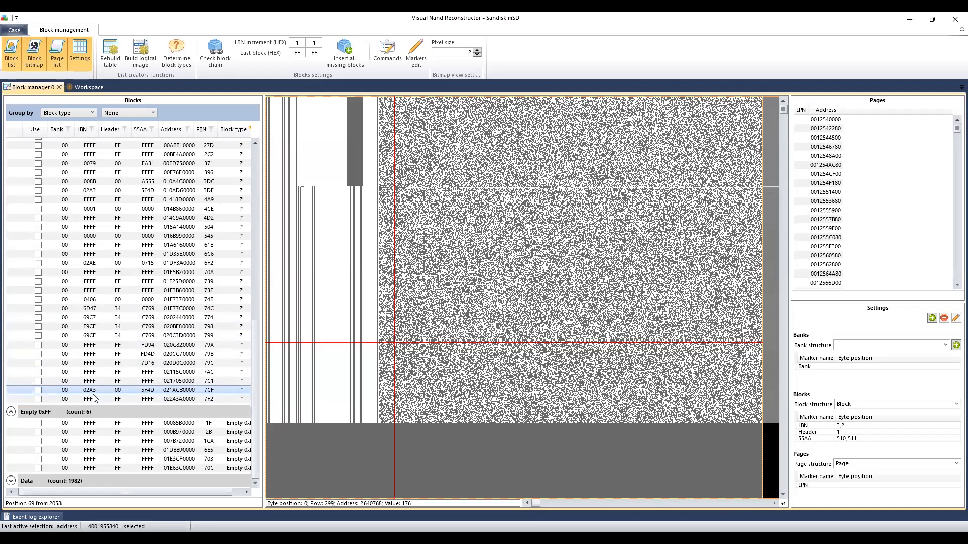
click(456, 199)
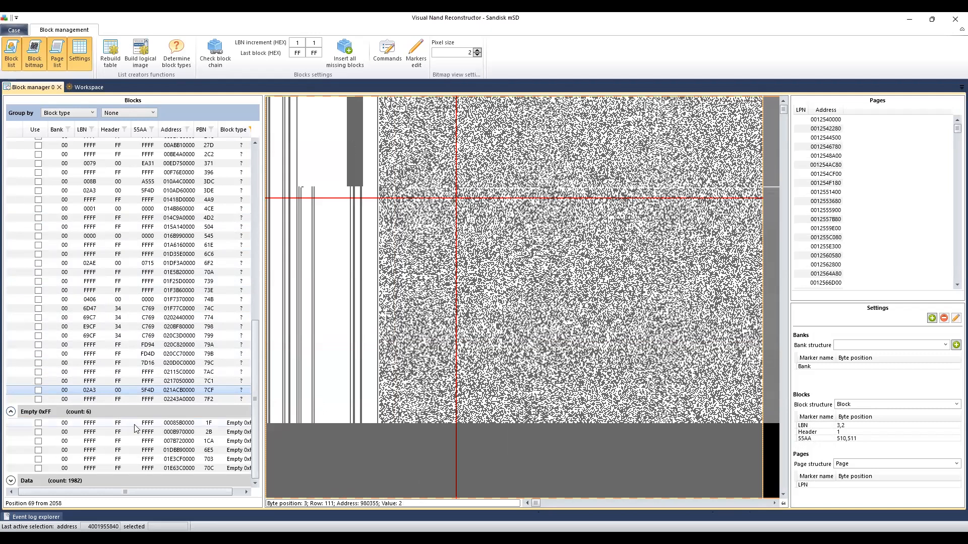
scroll(111, 274, up, 10)
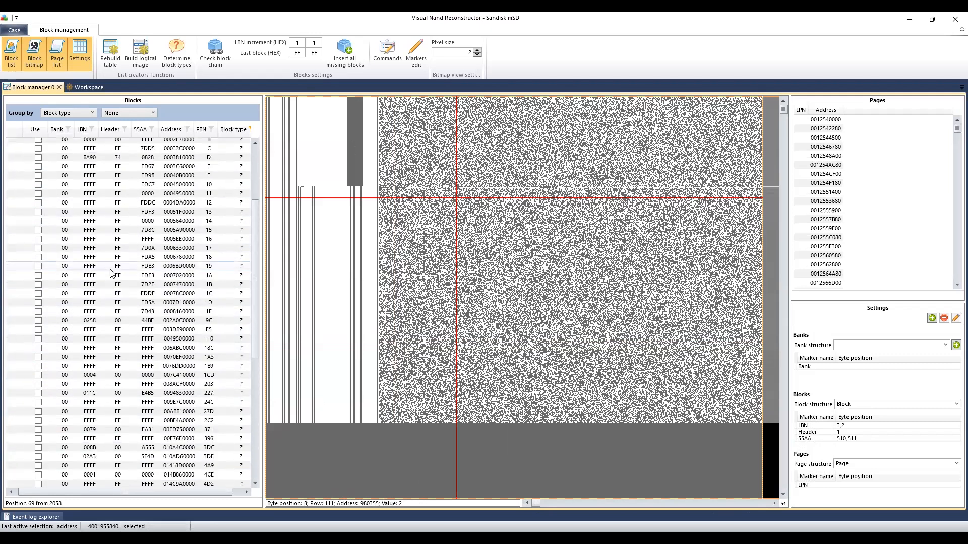
Collapse the ? group to review the sizes of the block type groups, and expand it again
scroll(111, 274, up, 5)
click(11, 145)
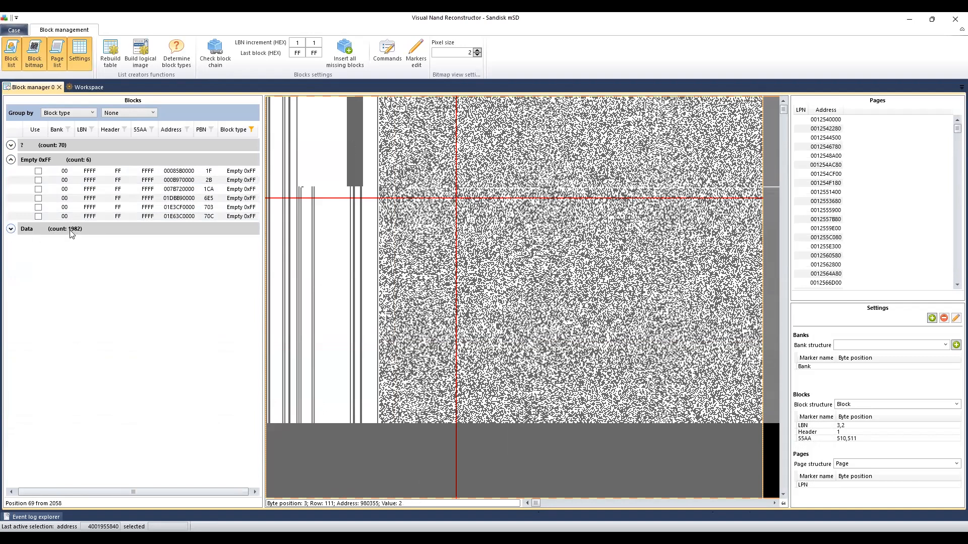
click(11, 145)
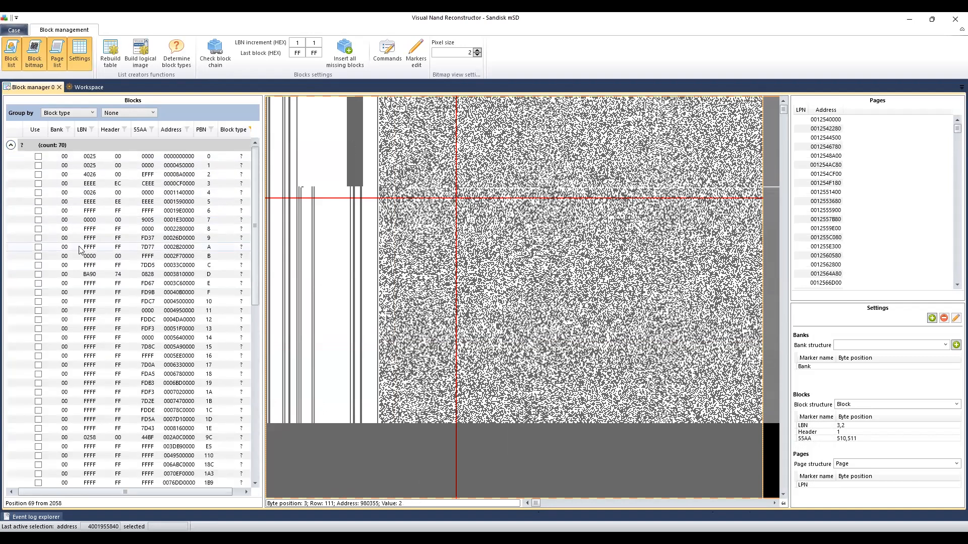
Compare the bitmaps of the ? group's blocks at PBN 4, 3DE and 7CF
click(80, 193)
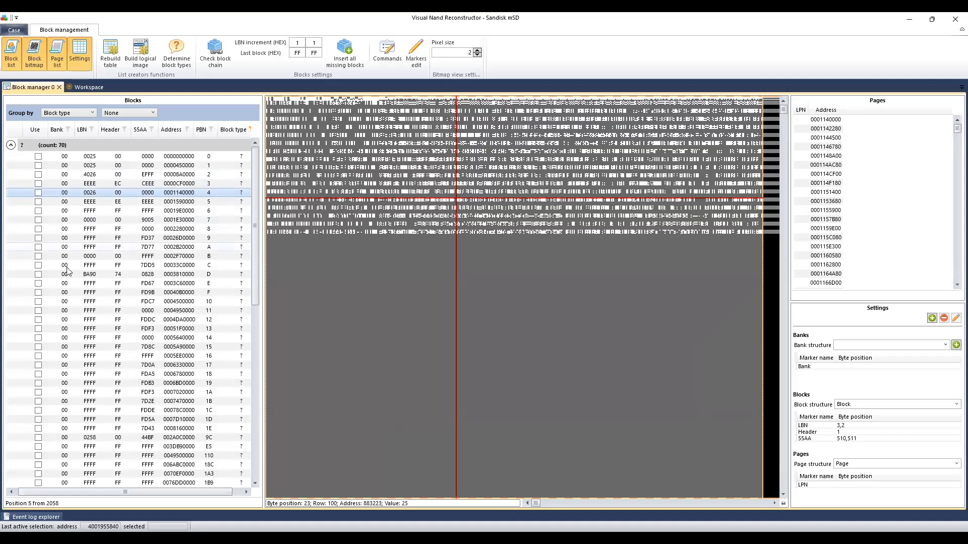
scroll(71, 277, down, 10)
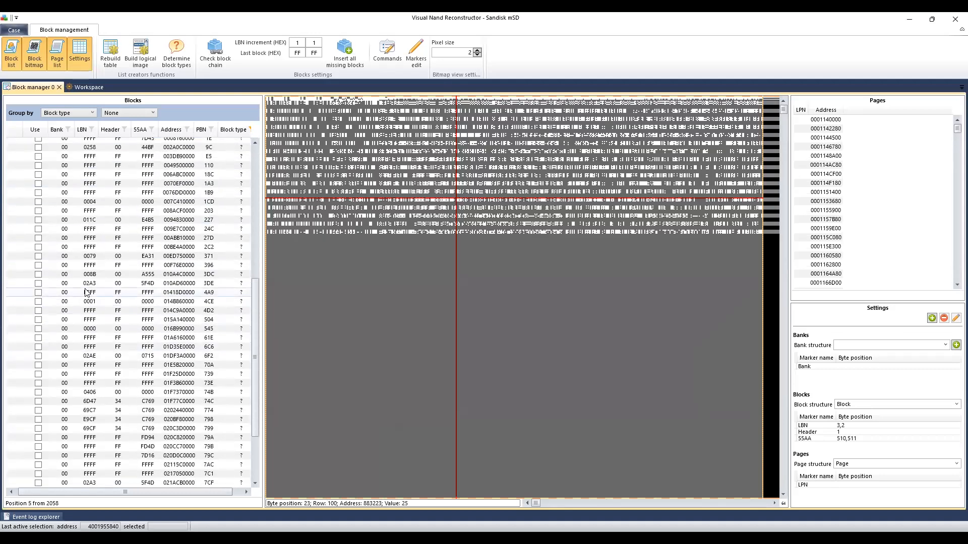
click(86, 285)
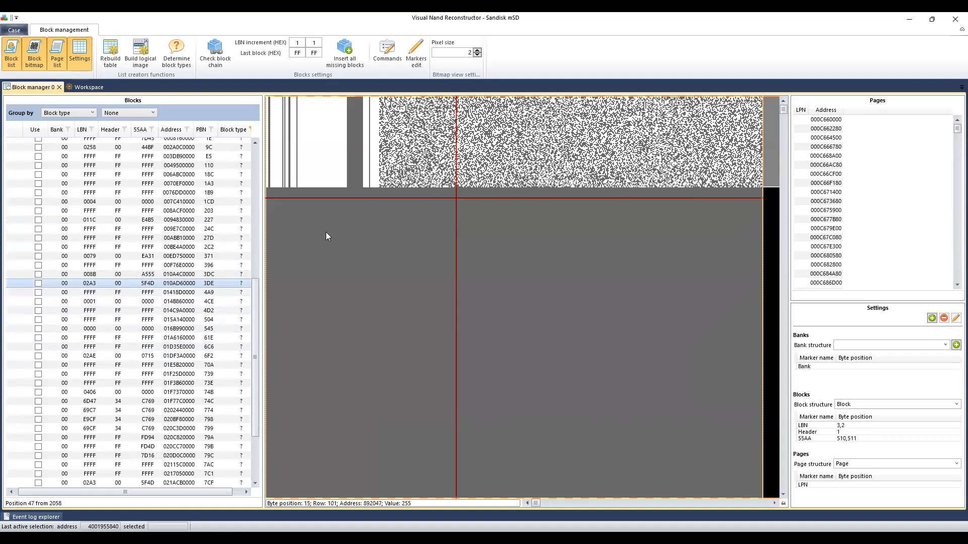
scroll(100, 353, down, 3)
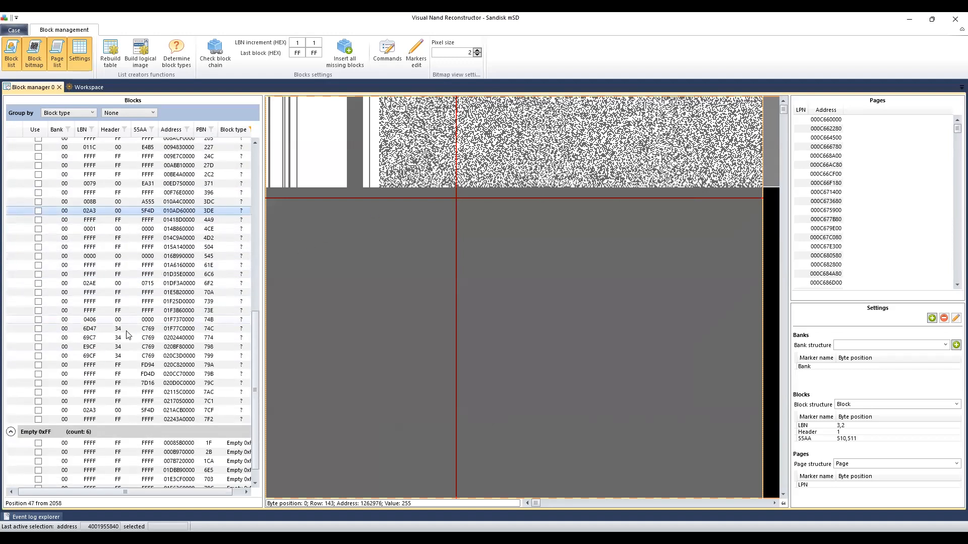
click(97, 411)
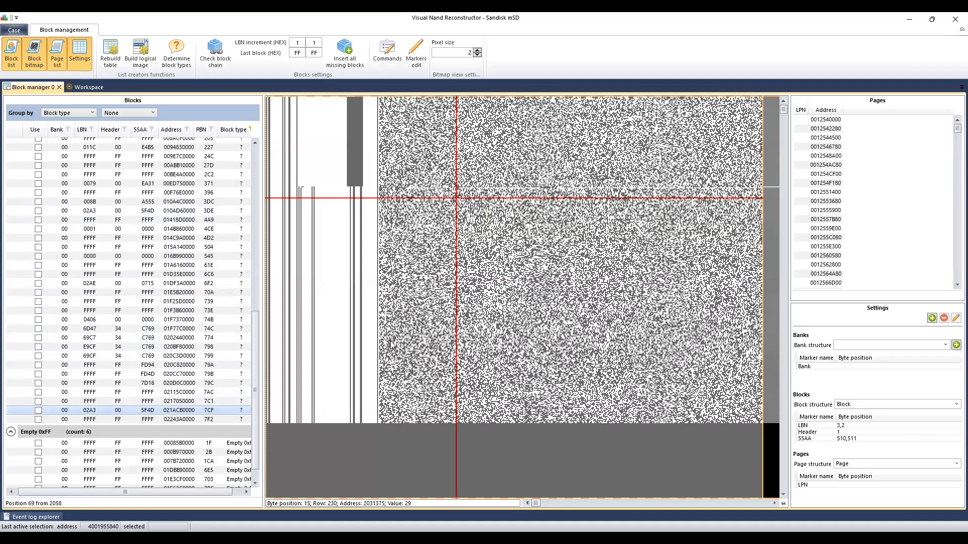
Inspect the bitmap of the ? block at PBN 7CF down to its end and at a reduced scale
scroll(409, 363, down, 2)
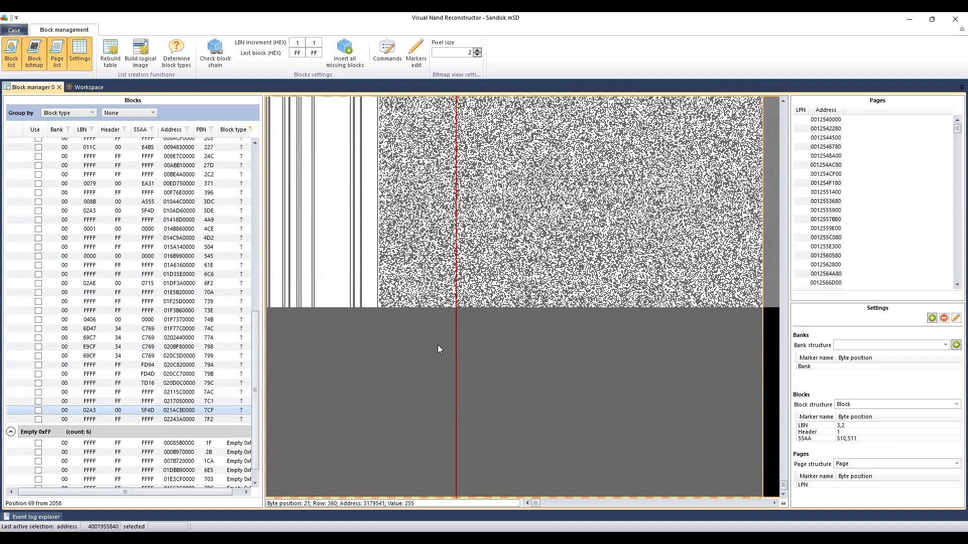
scroll(438, 345, up, 2)
scroll(438, 350, down, 2)
scroll(455, 203, down, 1)
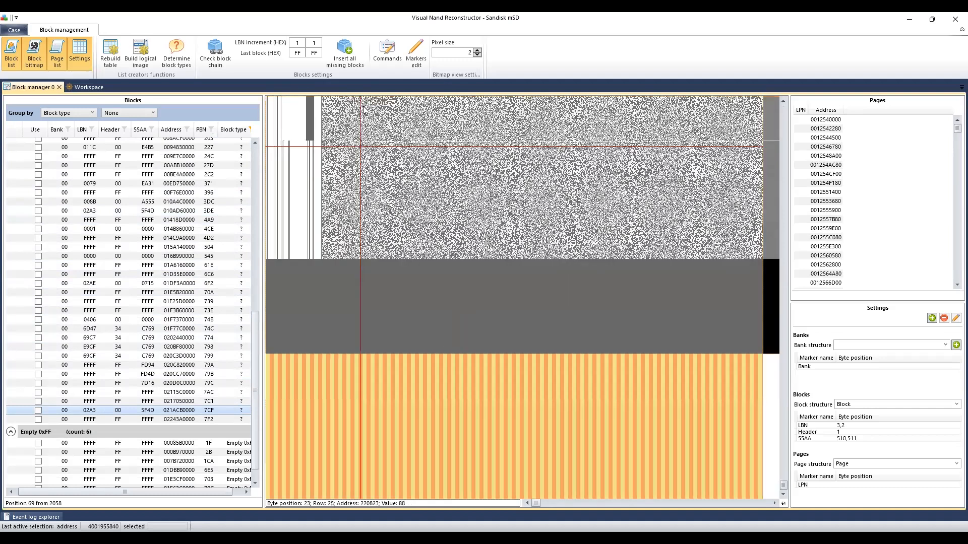
click(464, 353)
click(464, 351)
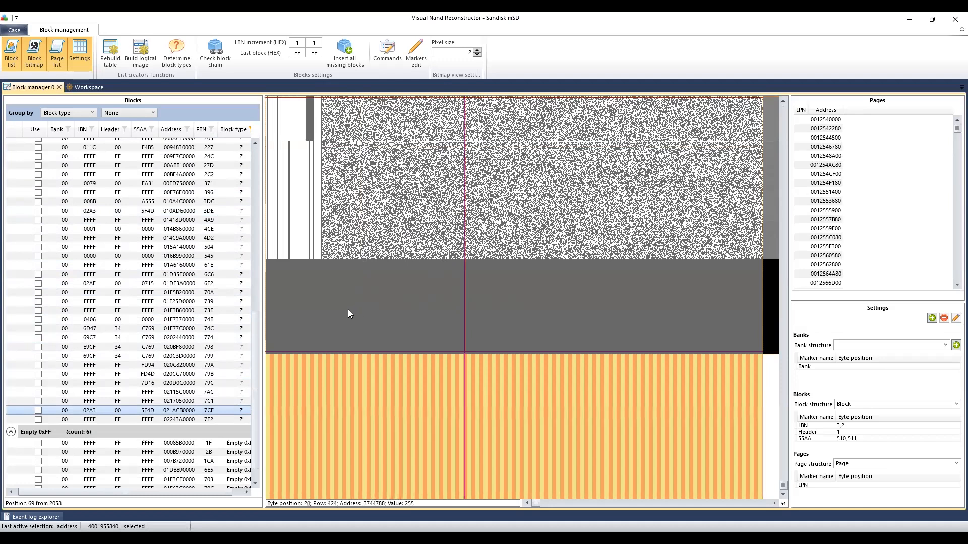
Check the bitmap of the ? block at PBN 70A and return to the block at PBN 7CF
right_click(43, 337)
click(97, 293)
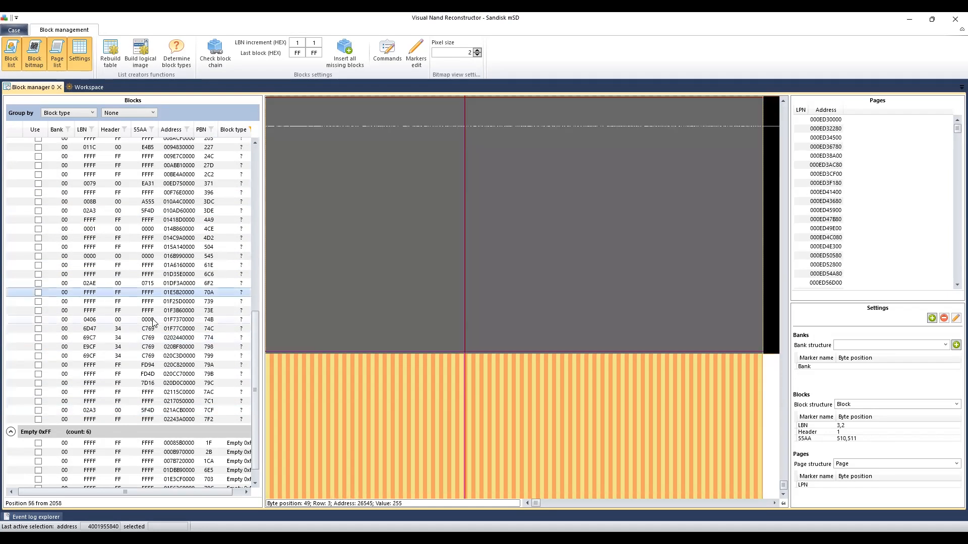
click(98, 411)
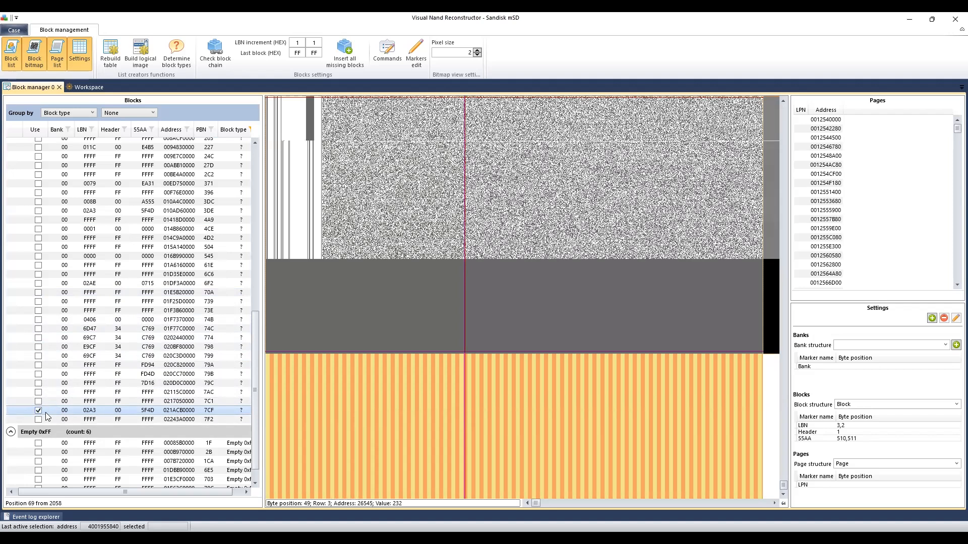
Remove the Block type grouping from the block list
scroll(131, 252, up, 4)
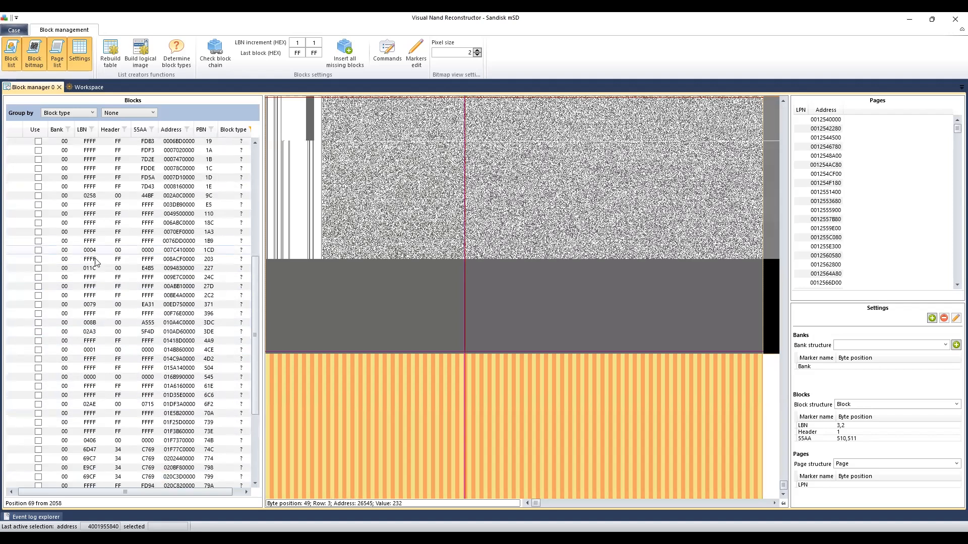
scroll(259, 286, up, 8)
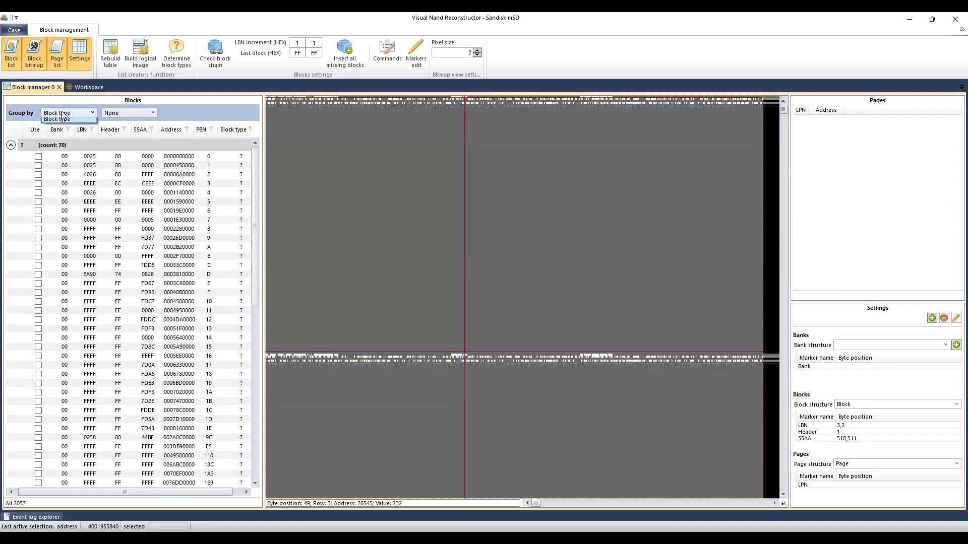
click(62, 116)
click(59, 174)
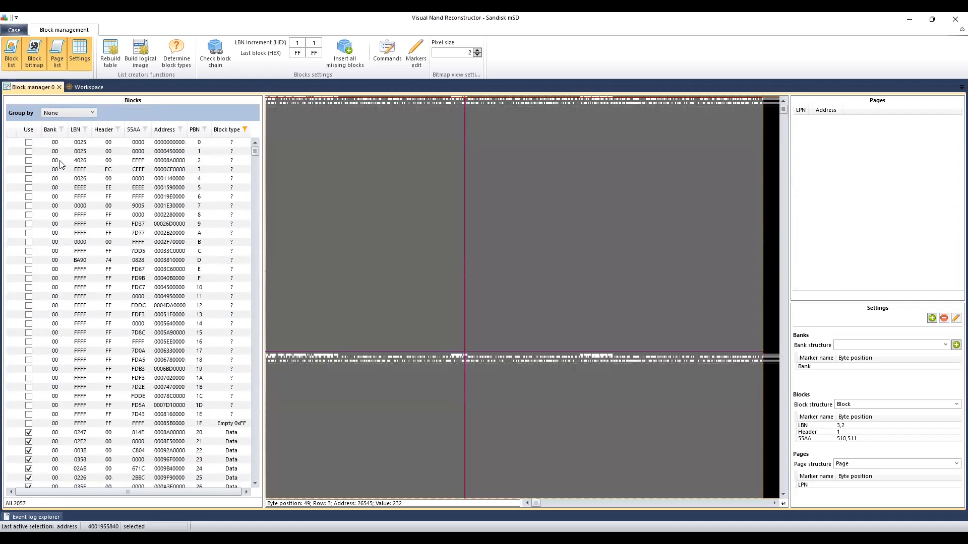
Look through the ungrouped blocks and review the list of recorded grouping and filter commands
drag(255, 152, 255, 171)
right_click(254, 170)
click(261, 142)
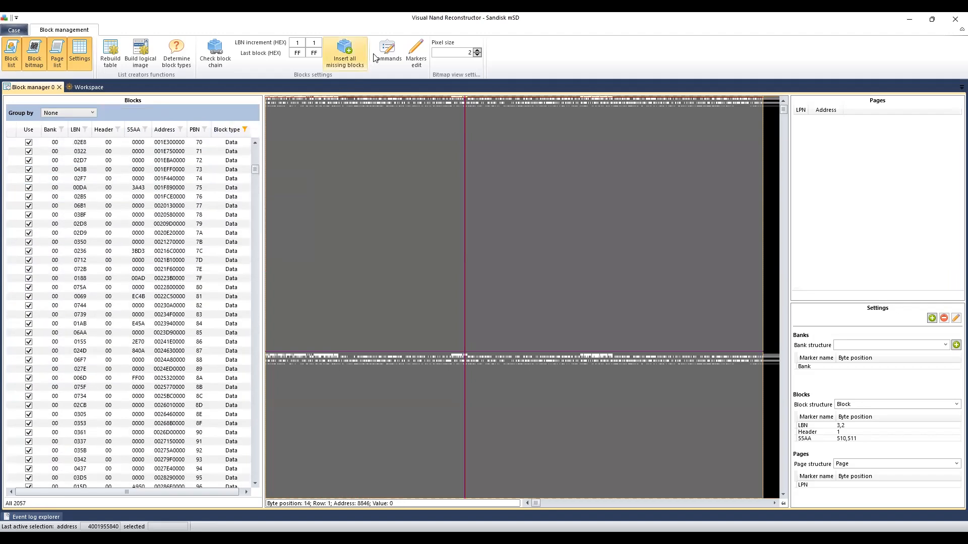
click(394, 53)
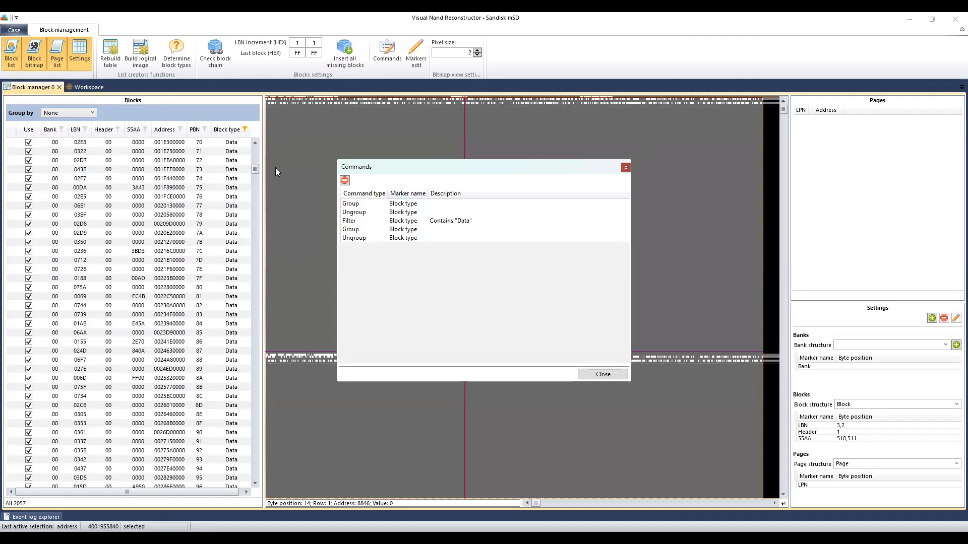
click(625, 167)
Sort the blocks by Use with the checked ones first, and by LBN in ascending order within them
scroll(256, 143, up, 20)
drag(255, 148, 254, 147)
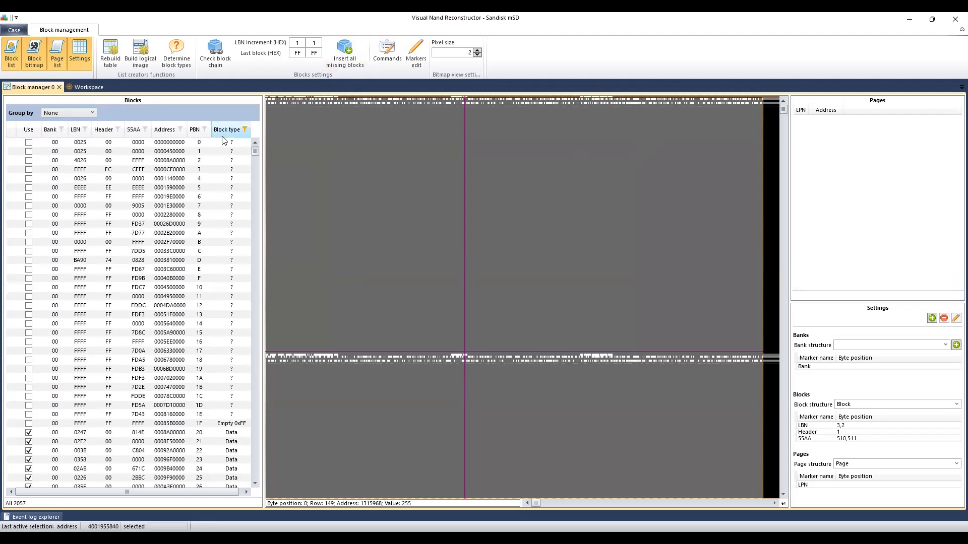
click(26, 131)
click(26, 131)
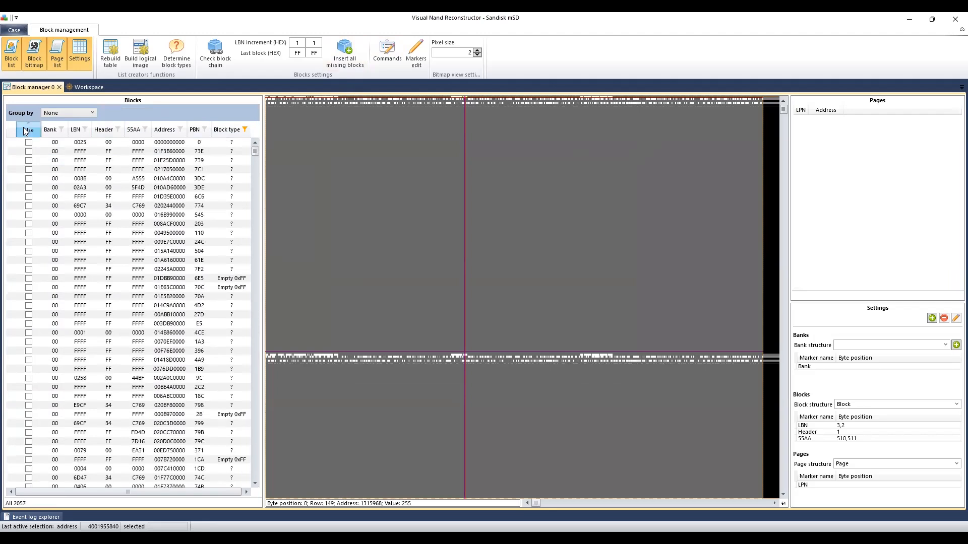
click(77, 130)
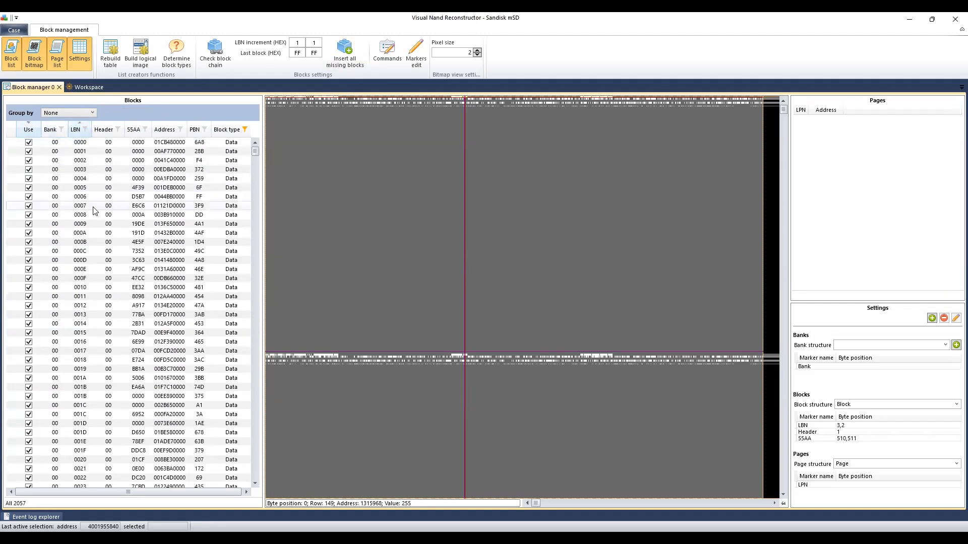
Examine the bitmaps of the Data blocks at LBN 0000 and 0001 and look through the ordered LBN values
click(90, 144)
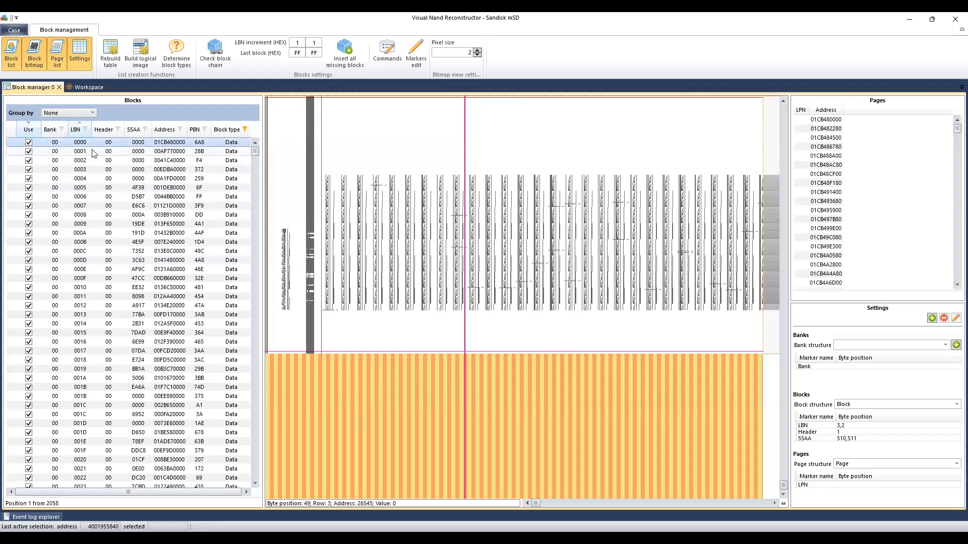
click(94, 152)
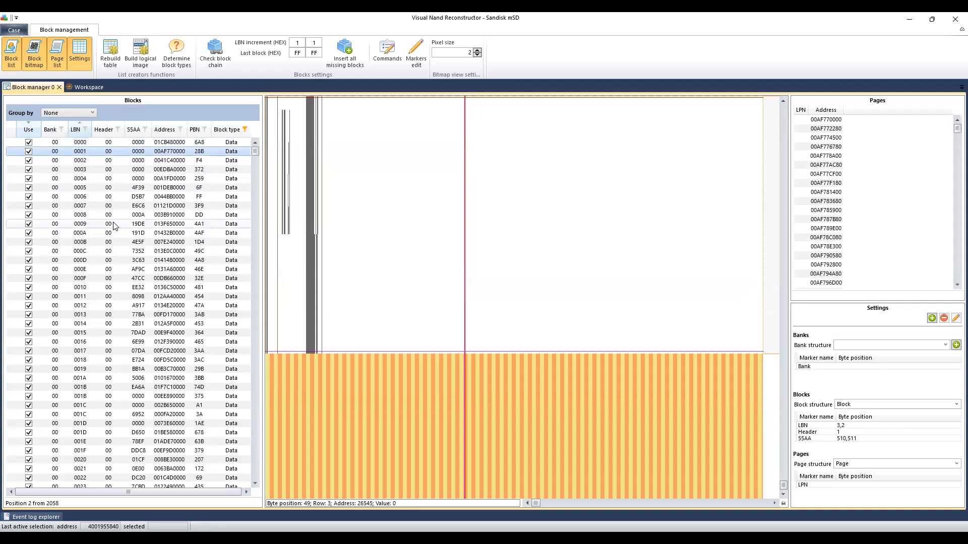
scroll(106, 237, down, 9)
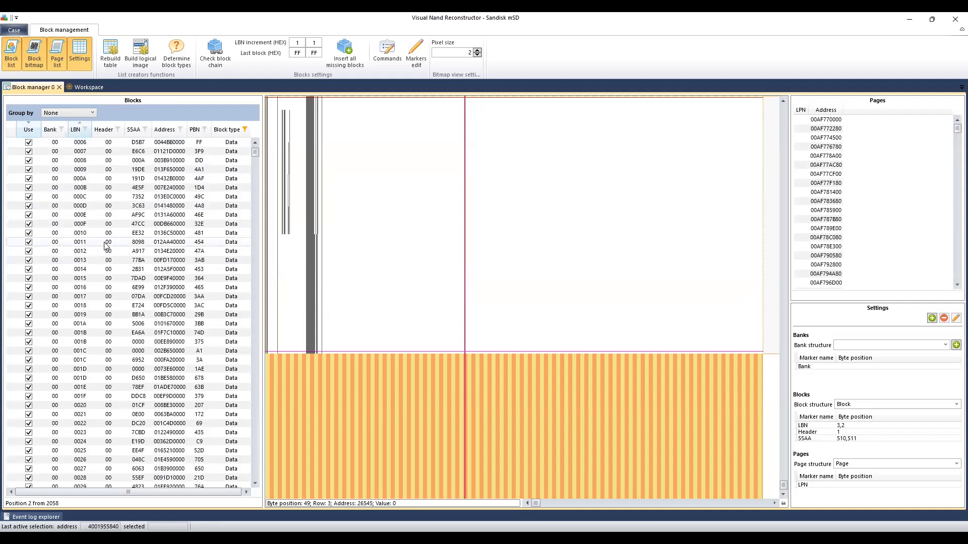
scroll(104, 247, down, 20)
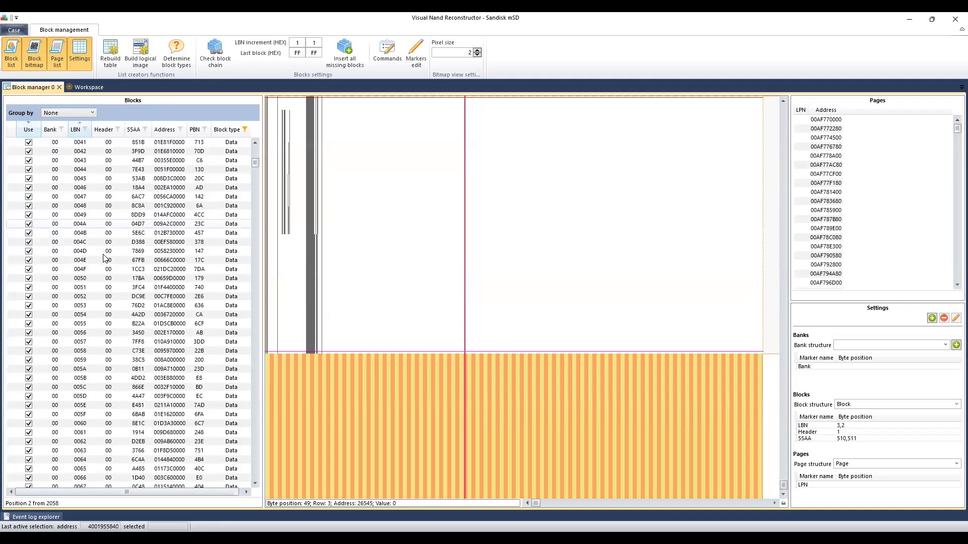
drag(255, 173, 211, 154)
Examine the bitmaps of the Data blocks at LBN 0000, 0002, 0004 and 0005
click(107, 145)
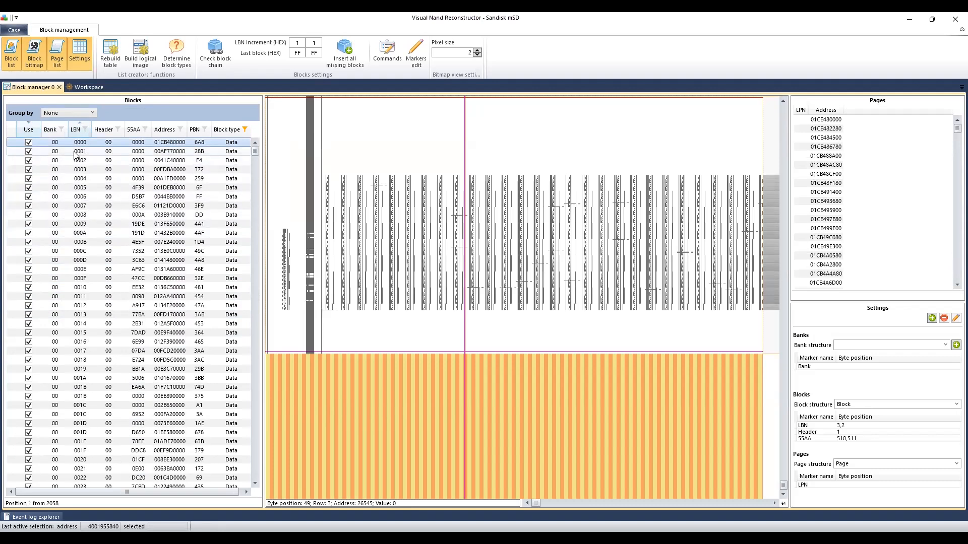
click(103, 159)
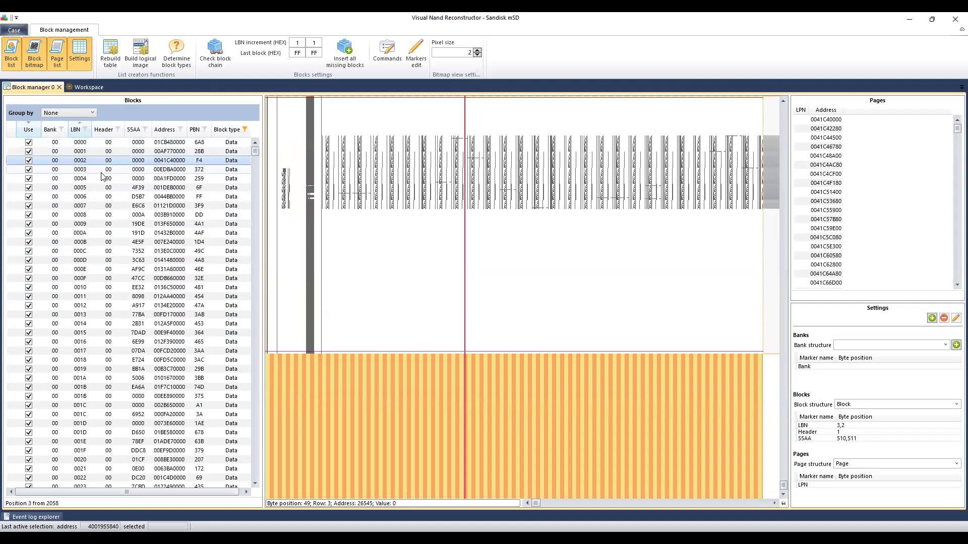
click(100, 180)
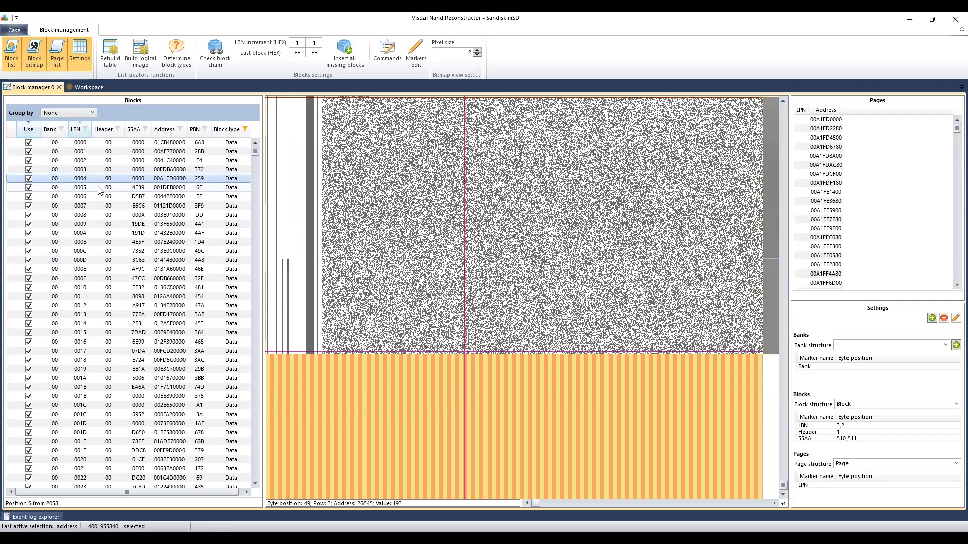
click(115, 189)
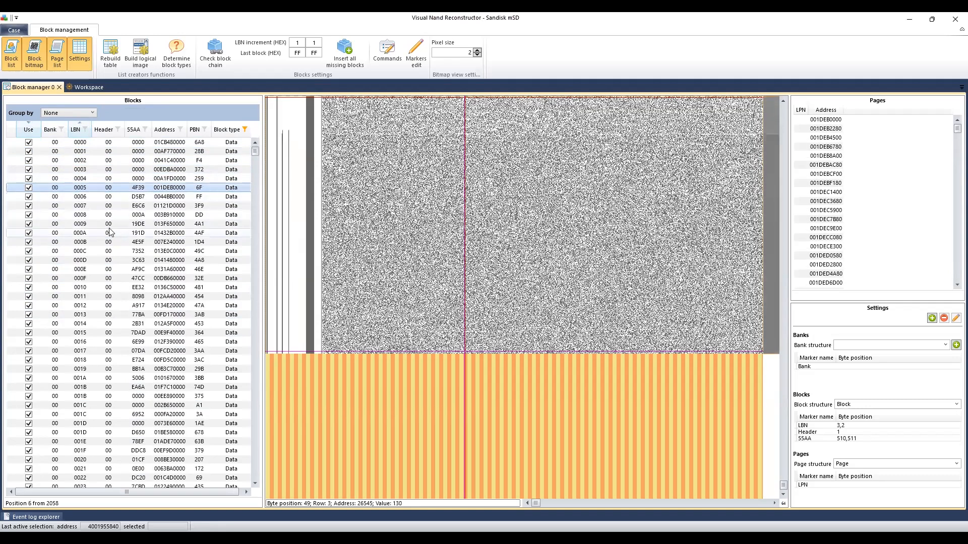
scroll(96, 223, down, 1)
scroll(88, 201, up, 3)
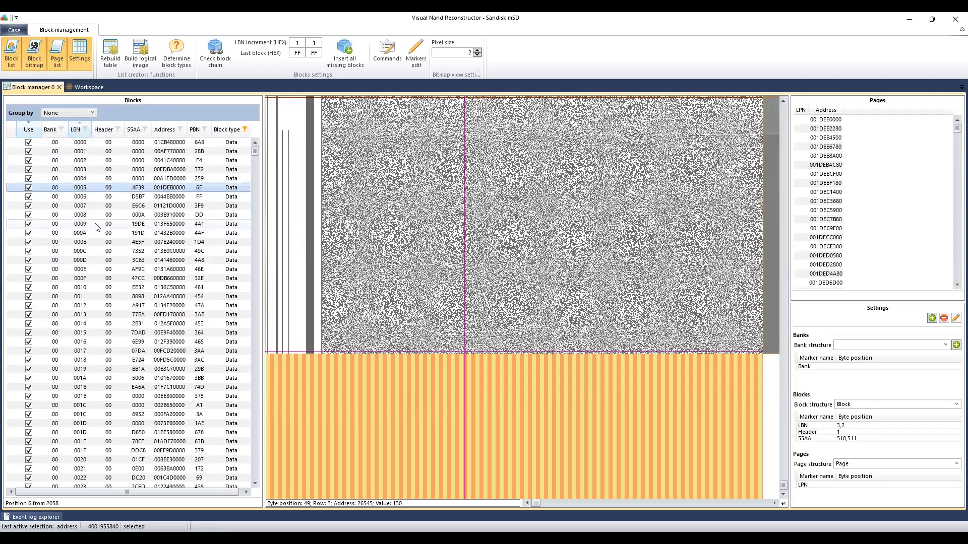
Run the block chain check from the block at LBN 0000 with an LBN increment of 1
click(86, 144)
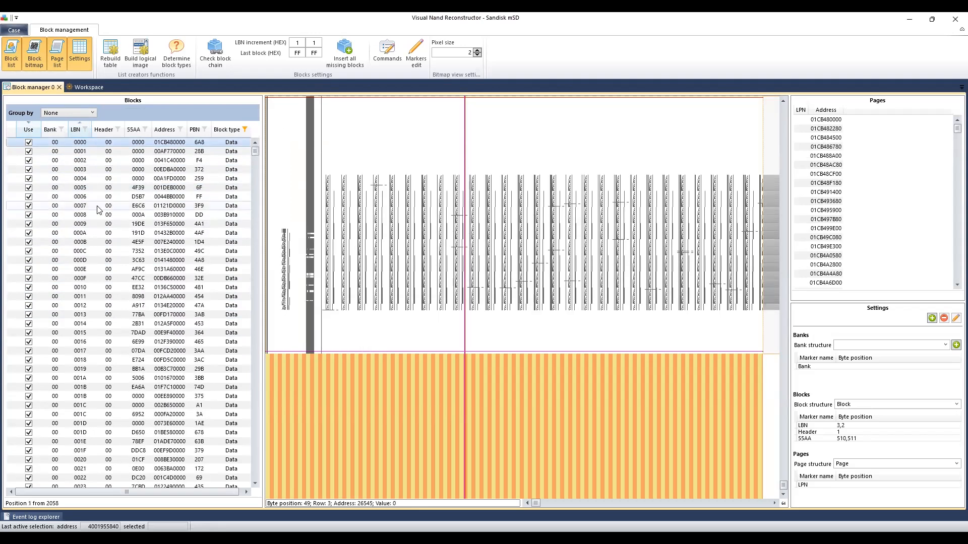
click(215, 54)
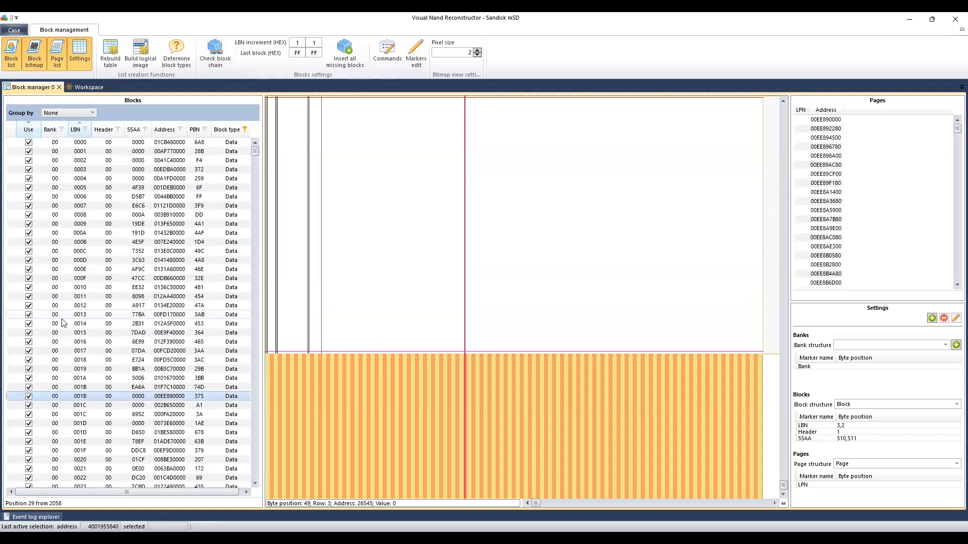
scroll(85, 315, down, 3)
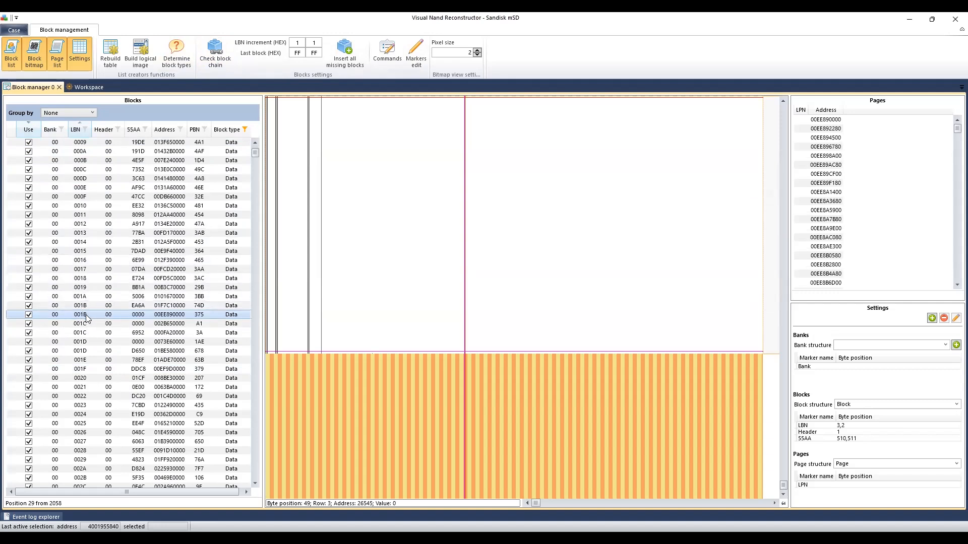
Group the blocks by Use to review the checked ones, and remove the grouping again
click(59, 112)
click(55, 121)
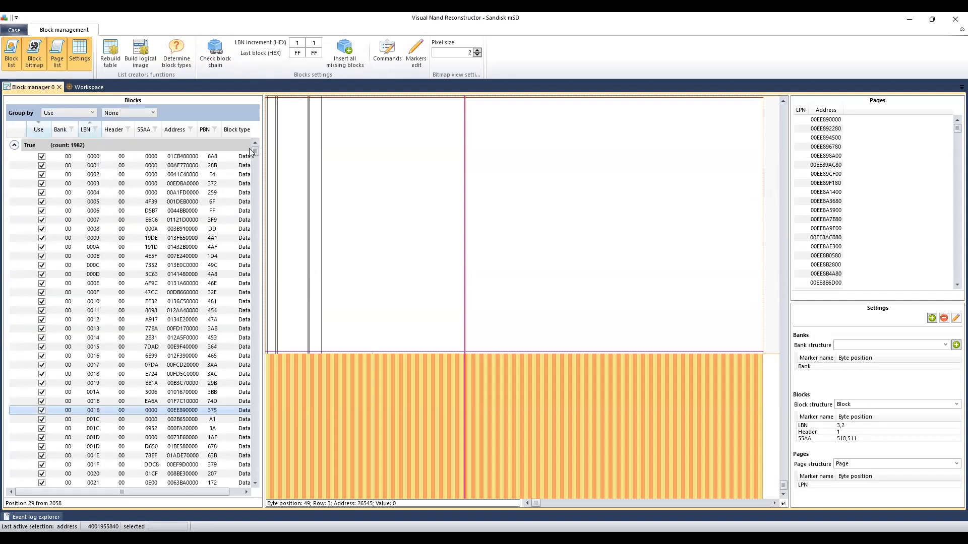
click(75, 111)
click(59, 121)
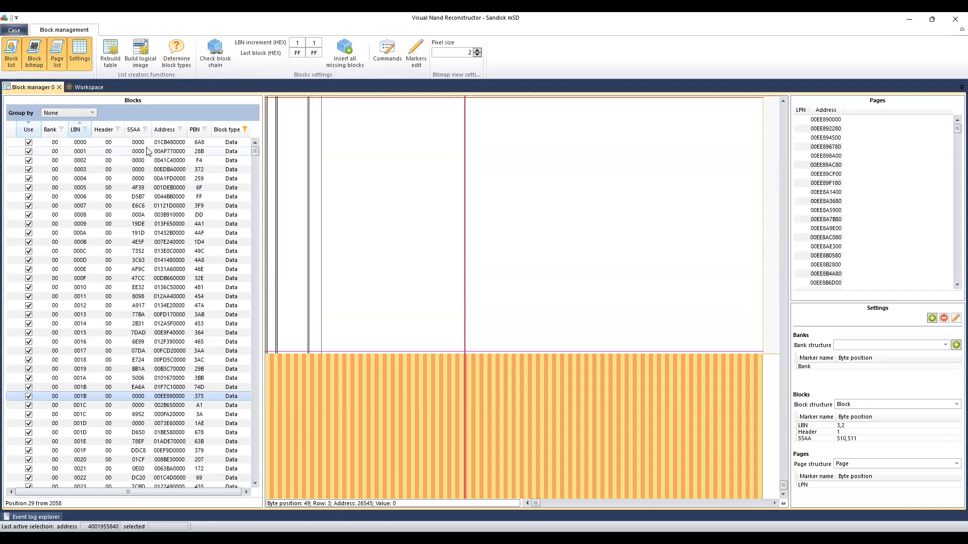
Group the blocks by LBN and widen the block list so that all its columns fit
click(59, 111)
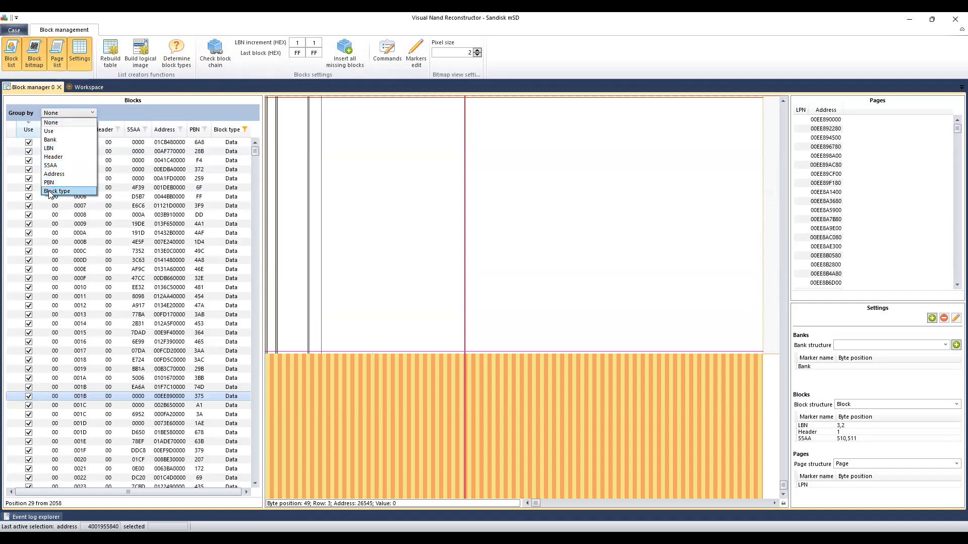
click(52, 148)
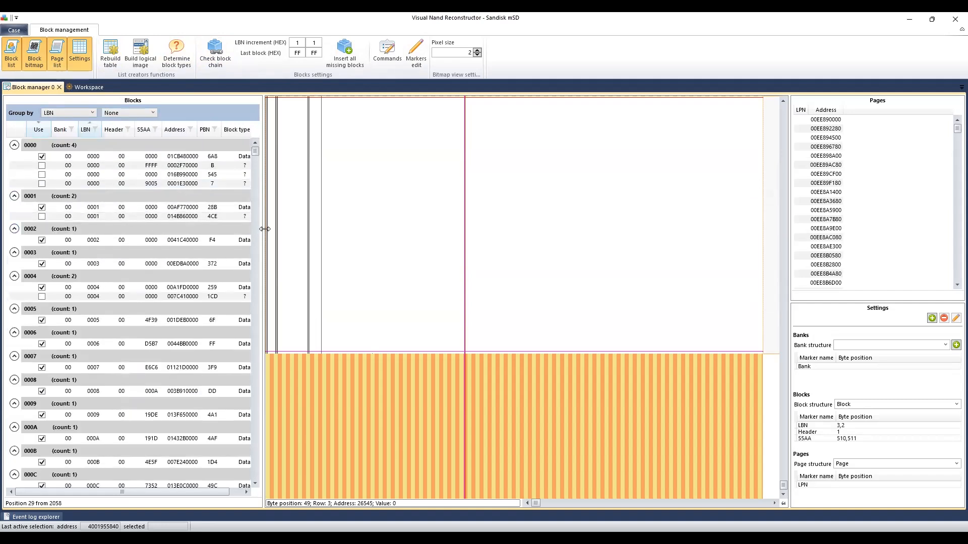
drag(278, 230, 306, 231)
drag(319, 232, 308, 232)
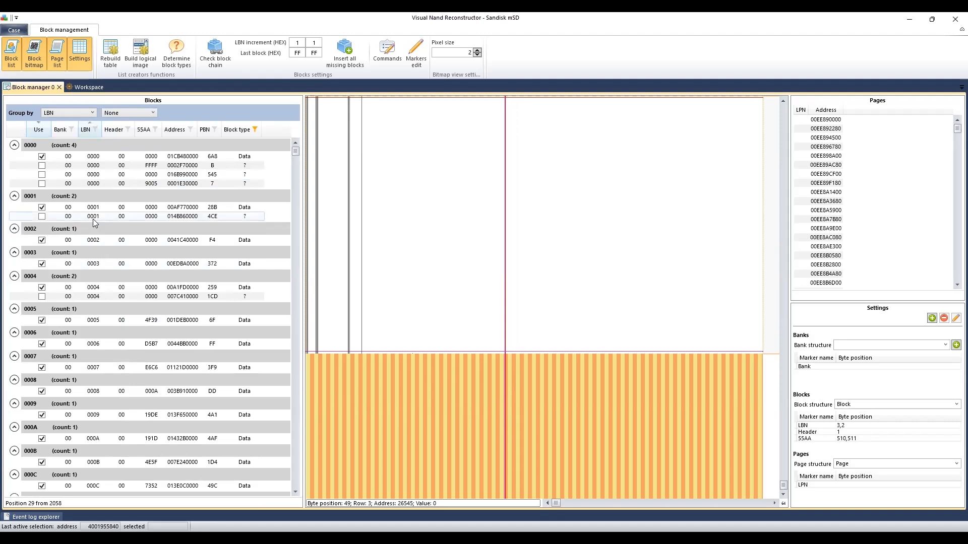
Compare the bitmaps of the duplicate Data blocks at LBN 001B and exclude the block with PBN 375 from use
click(114, 157)
scroll(127, 252, down, 10)
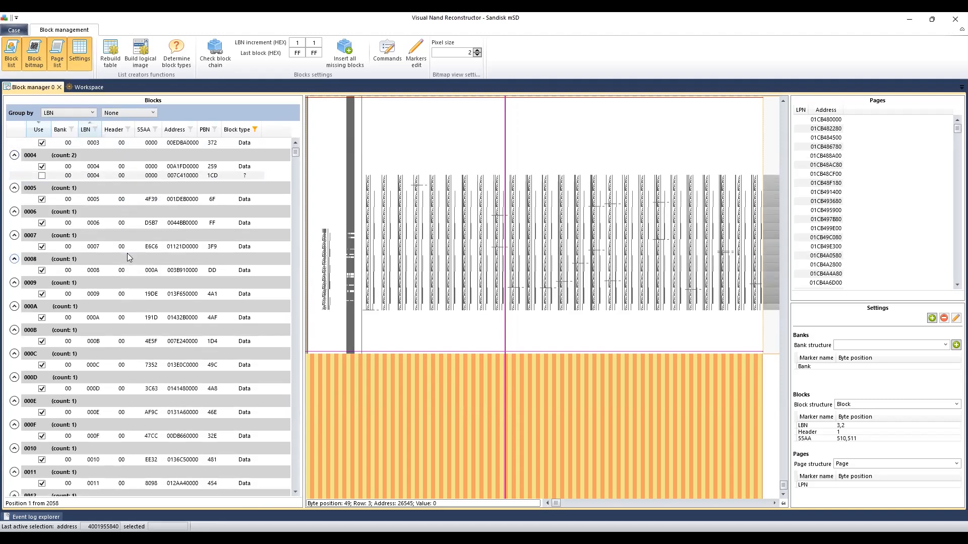
scroll(127, 262, down, 9)
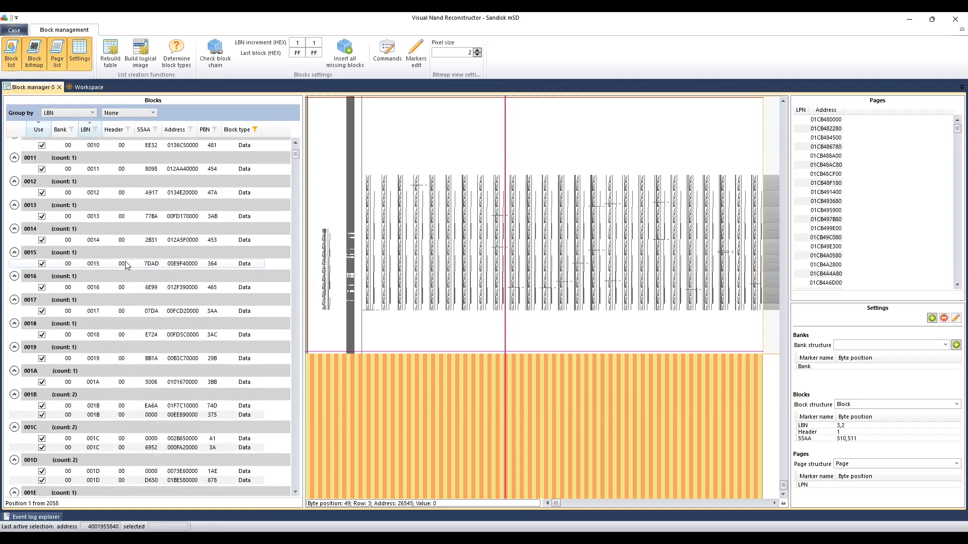
scroll(125, 266, down, 1)
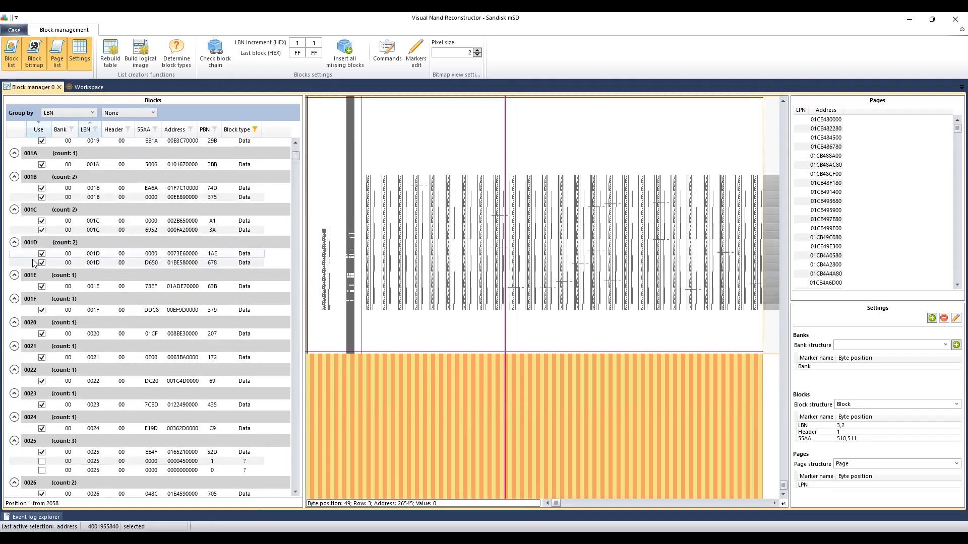
click(118, 255)
scroll(99, 281, up, 4)
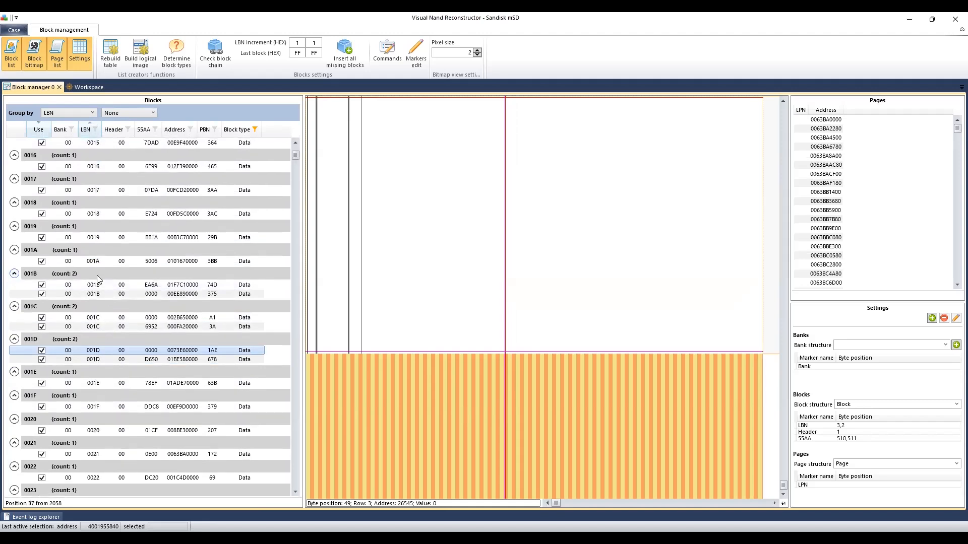
click(107, 286)
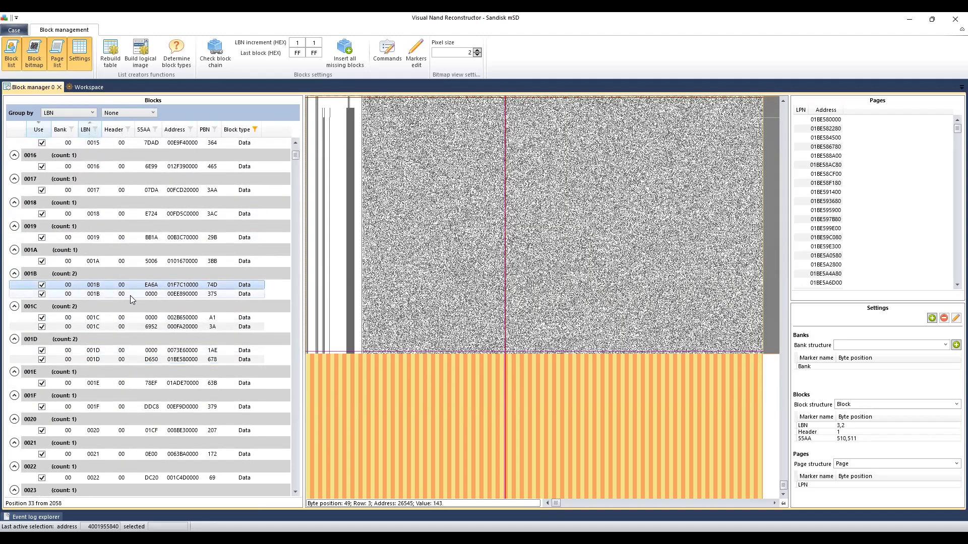
click(128, 294)
click(127, 286)
click(48, 296)
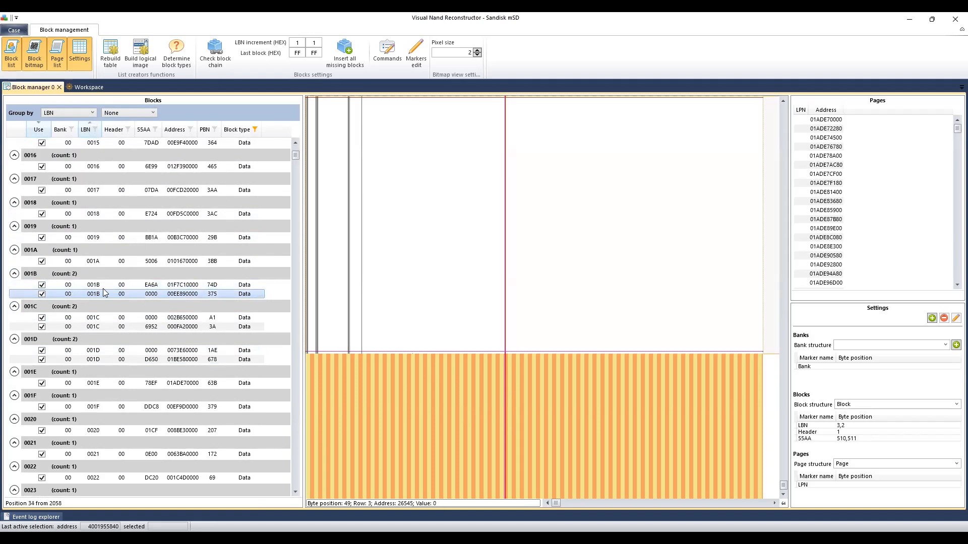
click(42, 294)
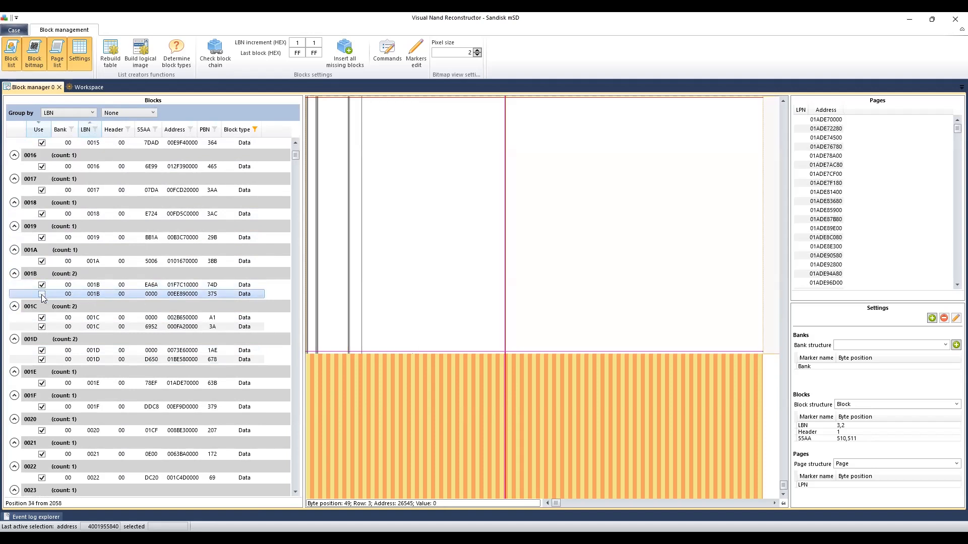
Compare the duplicate blocks at LBN 001C and exclude the one with PBN A1 from use
key(Down)
click(105, 328)
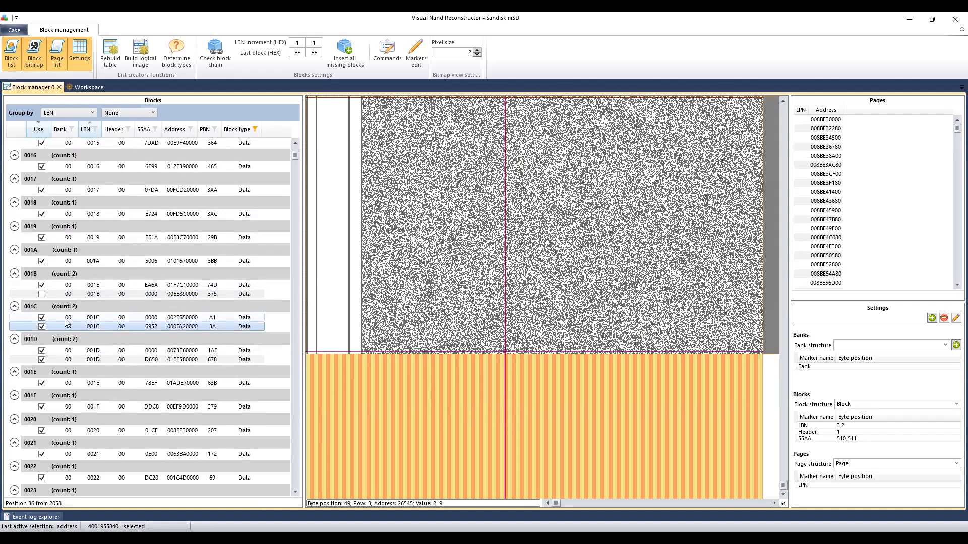
click(43, 319)
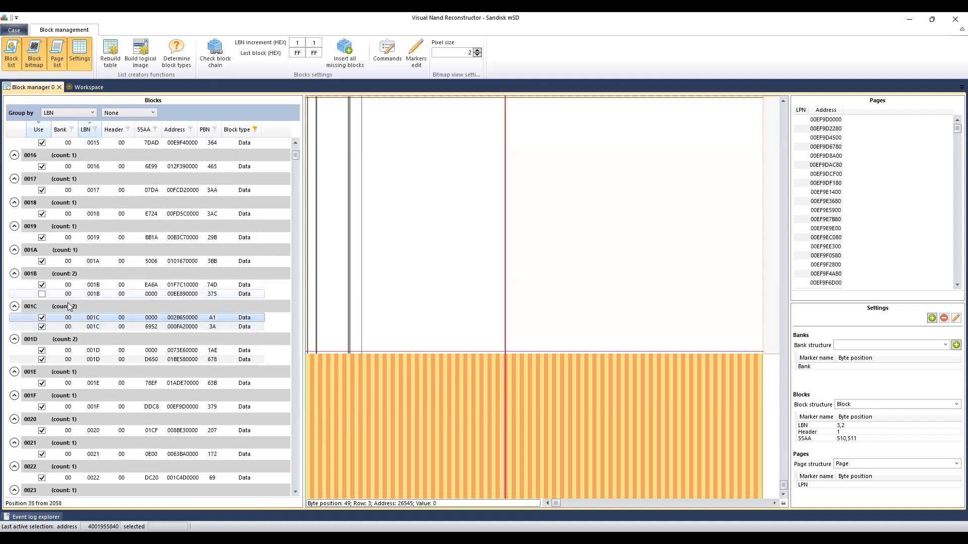
click(43, 319)
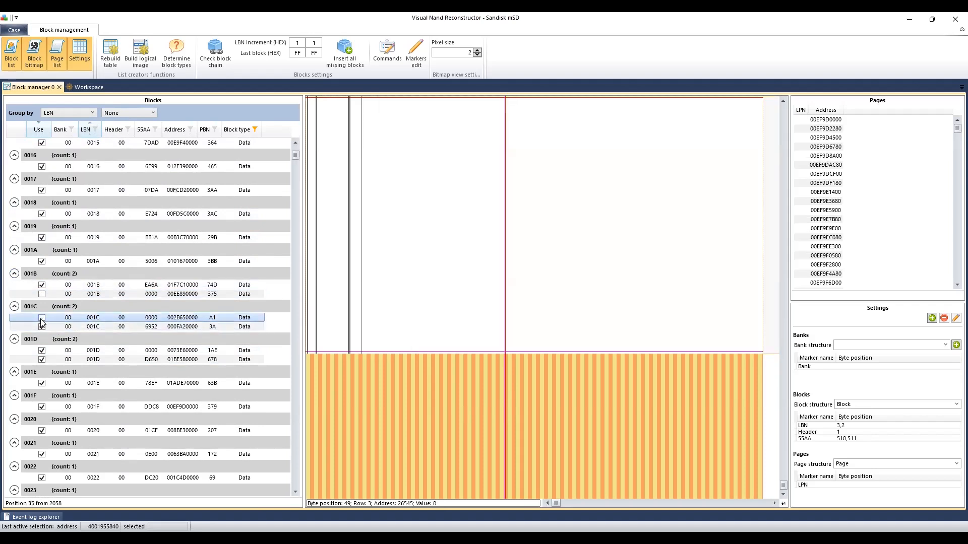
right_click(111, 319)
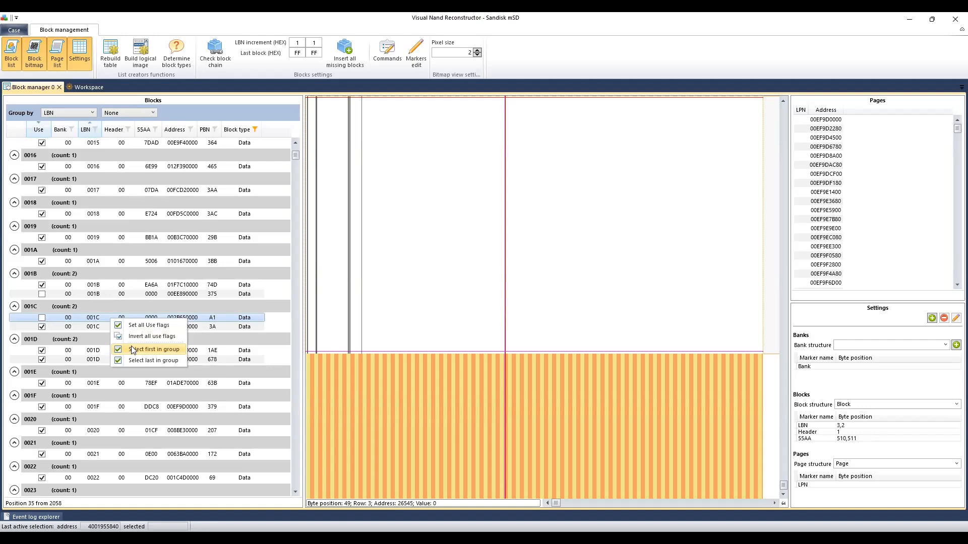
click(129, 349)
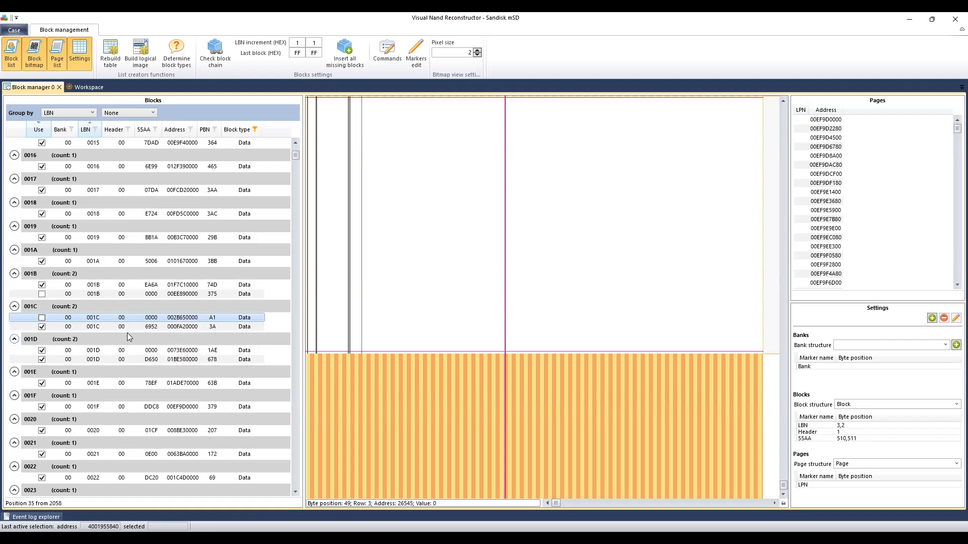
click(244, 318)
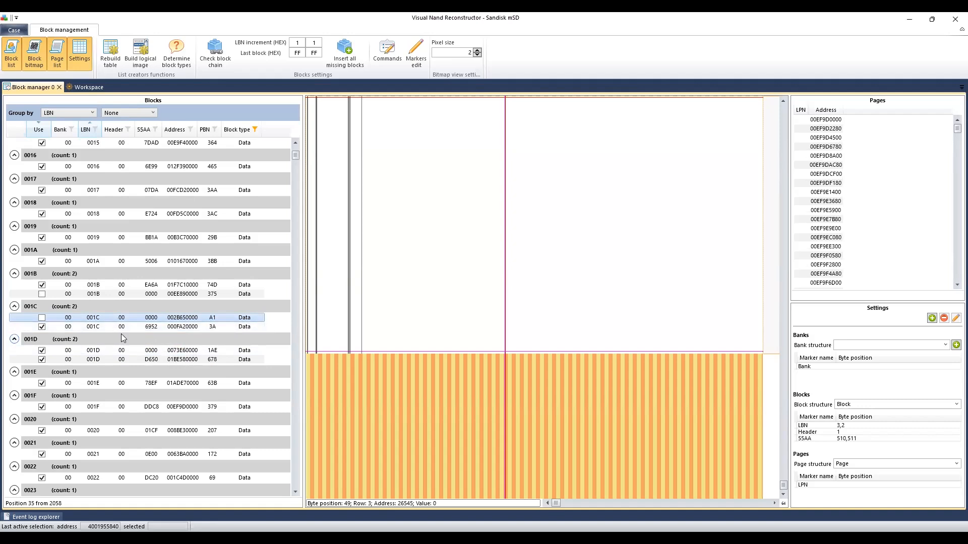
Recheck the bitmaps of the used and excluded blocks in the LBN 001B and 001C groups, and view the 001D block with PBN 678
click(110, 325)
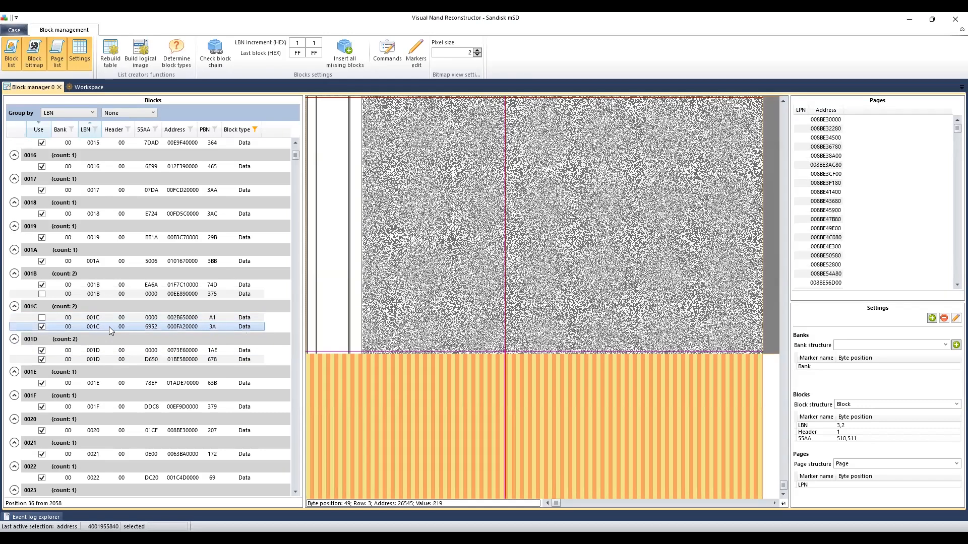
scroll(117, 325, down, 1)
right_click(117, 328)
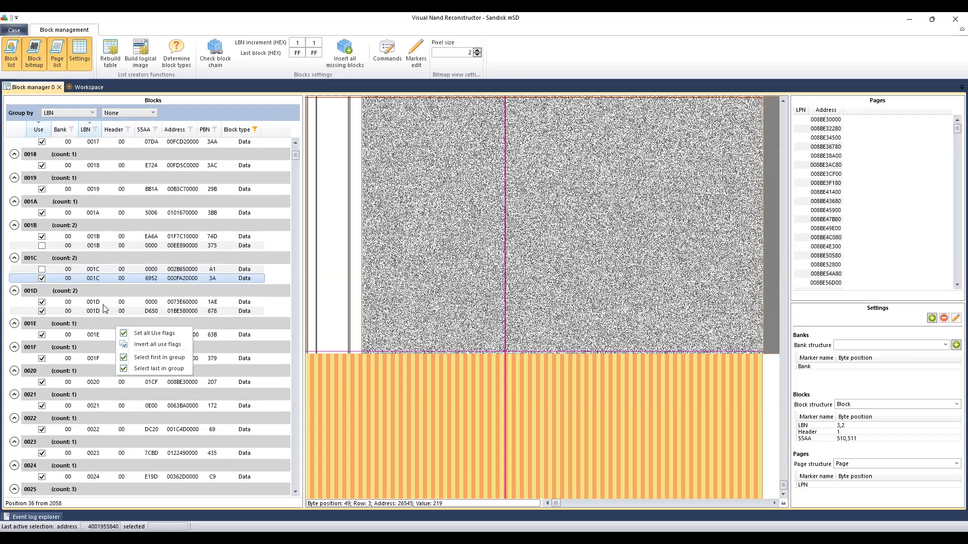
click(92, 310)
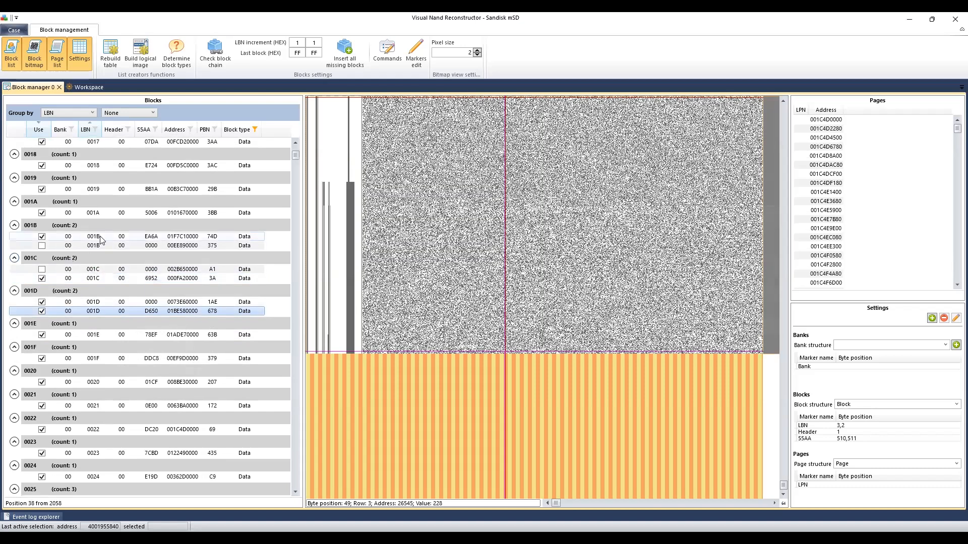
click(101, 246)
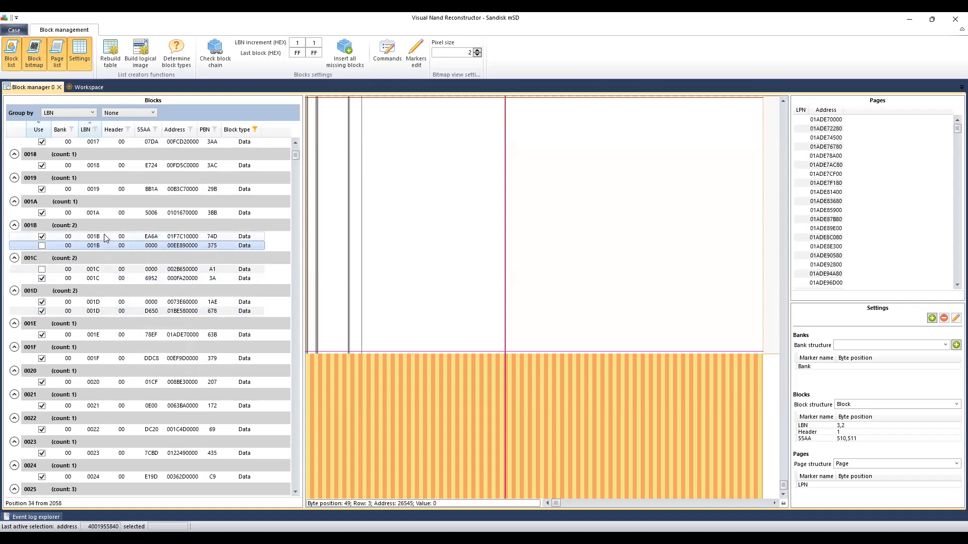
click(86, 238)
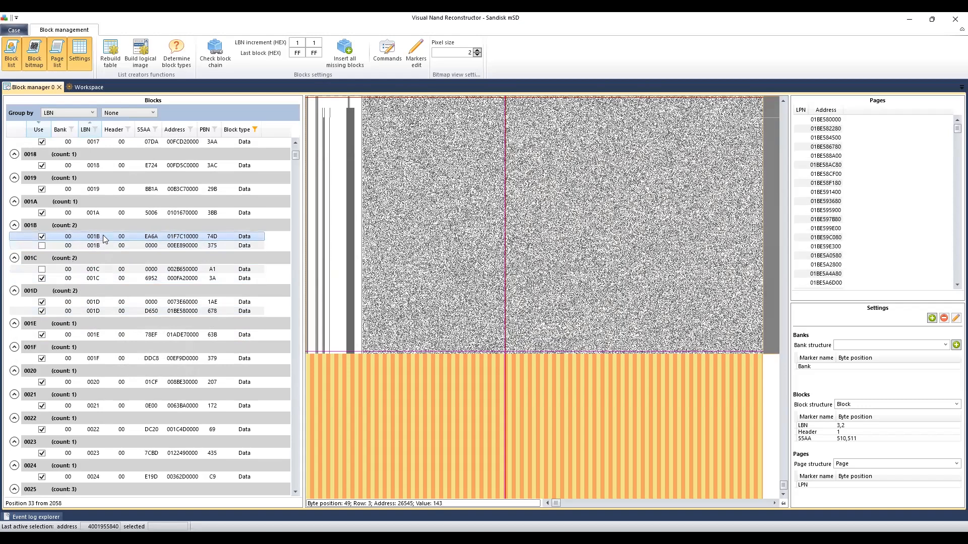
click(107, 245)
click(113, 237)
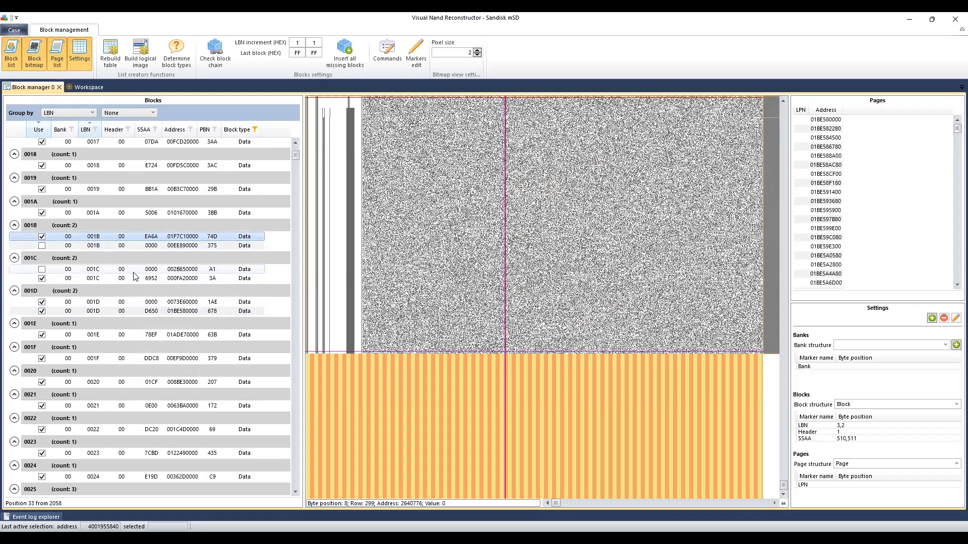
click(118, 278)
click(117, 270)
click(116, 279)
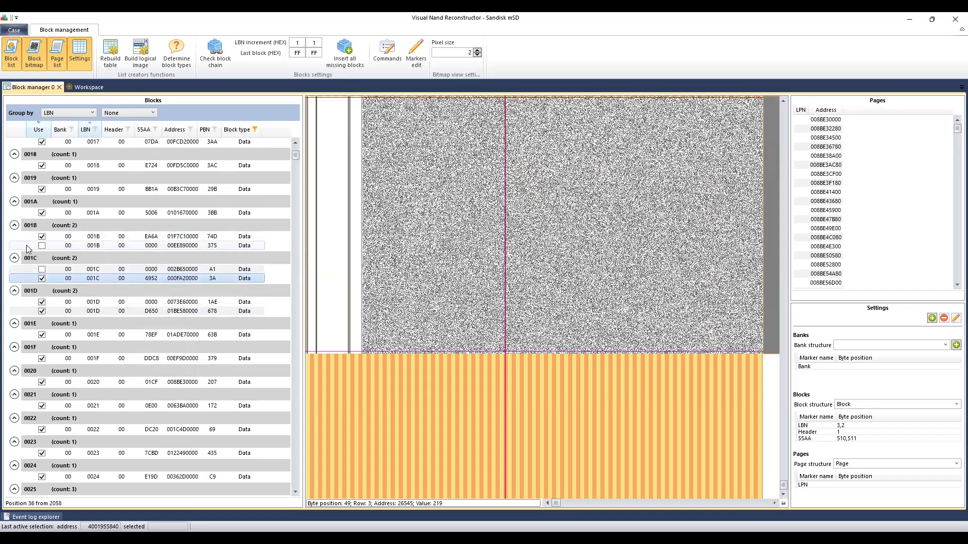
Exclude the block with PBN 1AE in the LBN 001D group from use
scroll(125, 294, down, 1)
click(99, 263)
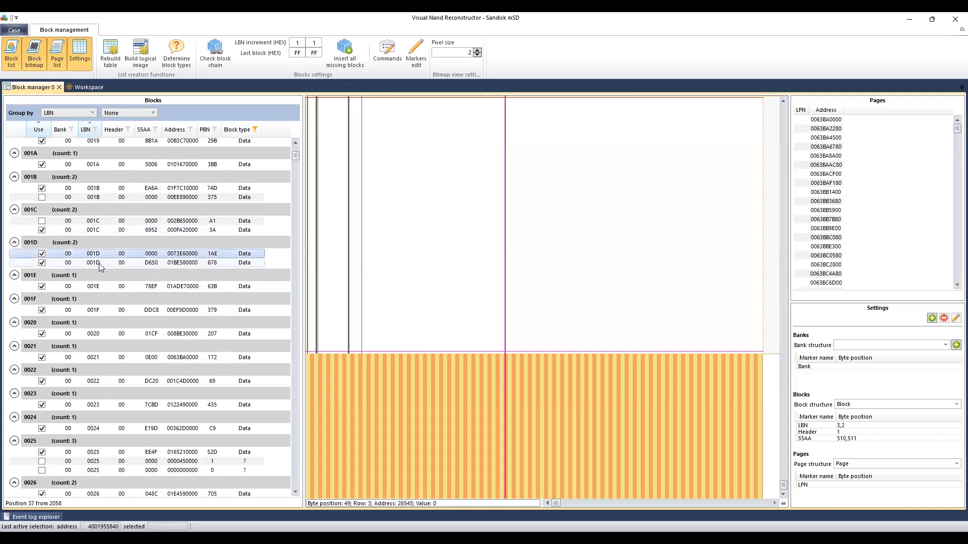
click(41, 254)
Look through the LBN groups from 001D to 007E for further groups with more than one used Data block
scroll(114, 320, down, 3)
scroll(113, 331, down, 7)
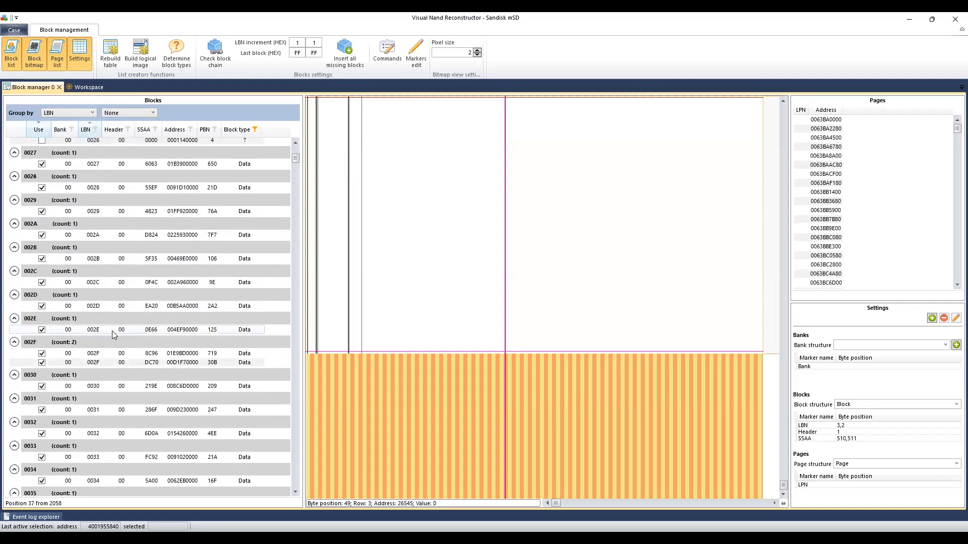
scroll(132, 334, down, 11)
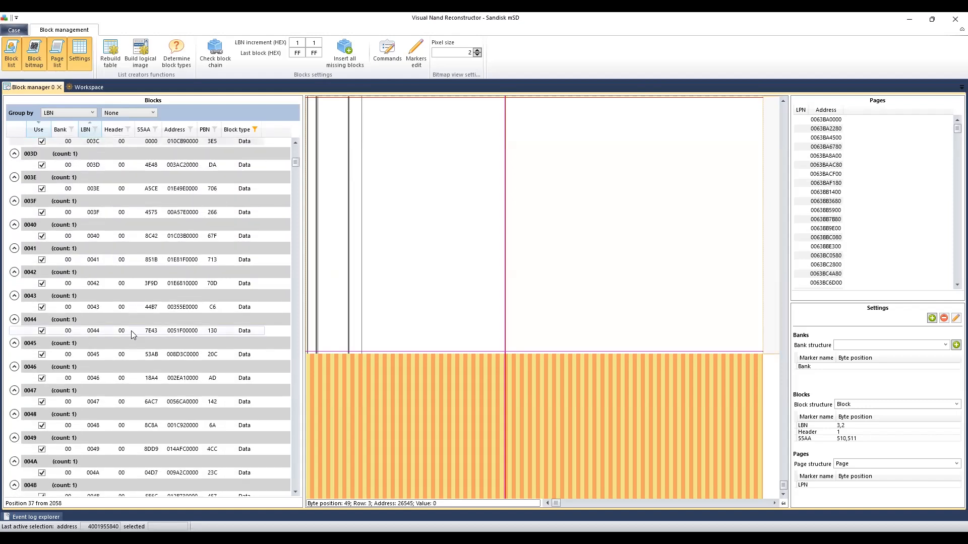
scroll(126, 341, down, 7)
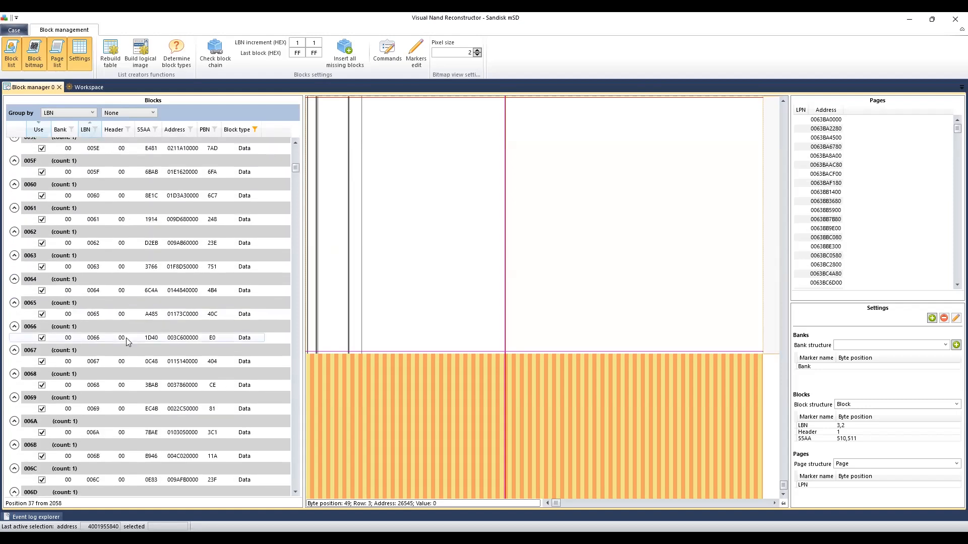
scroll(115, 340, down, 3)
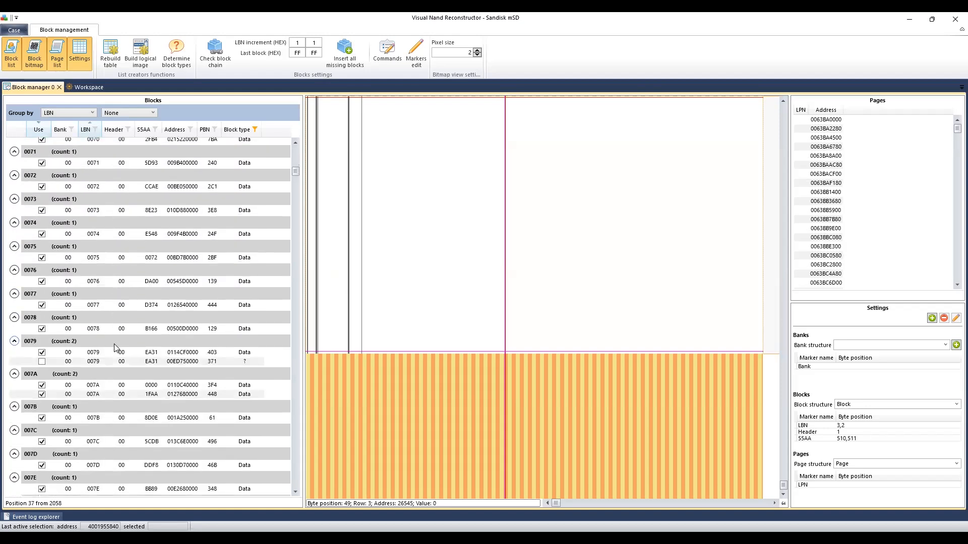
scroll(117, 334, up, 11)
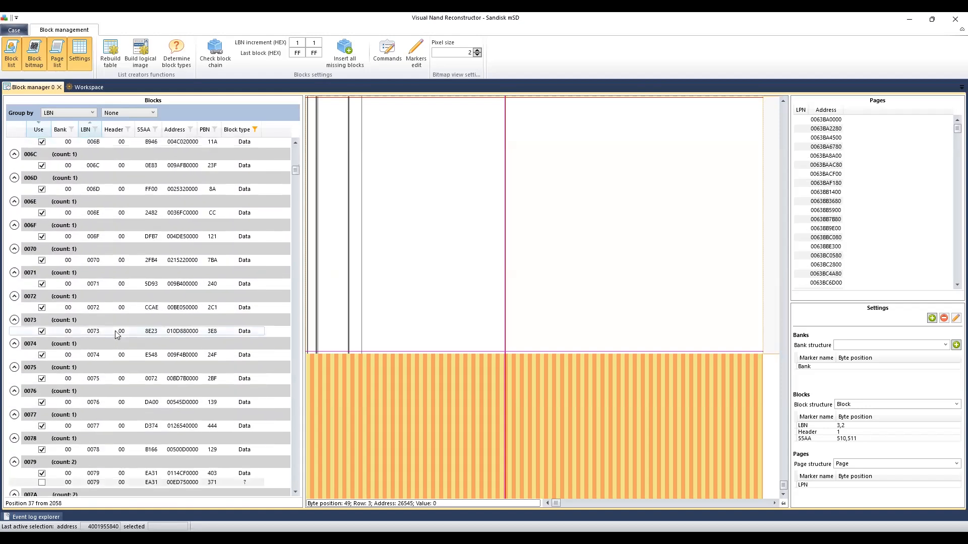
scroll(83, 363, up, 11)
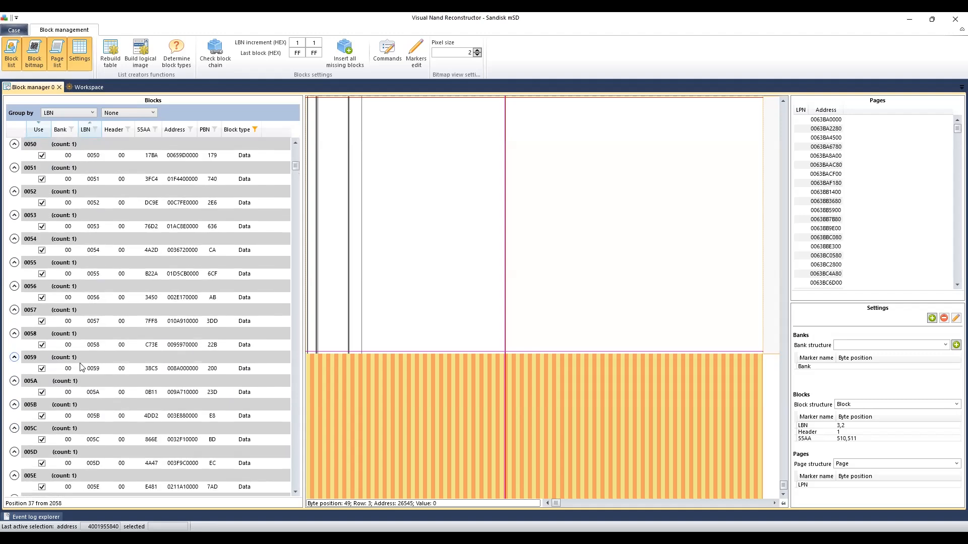
scroll(95, 299, down, 2)
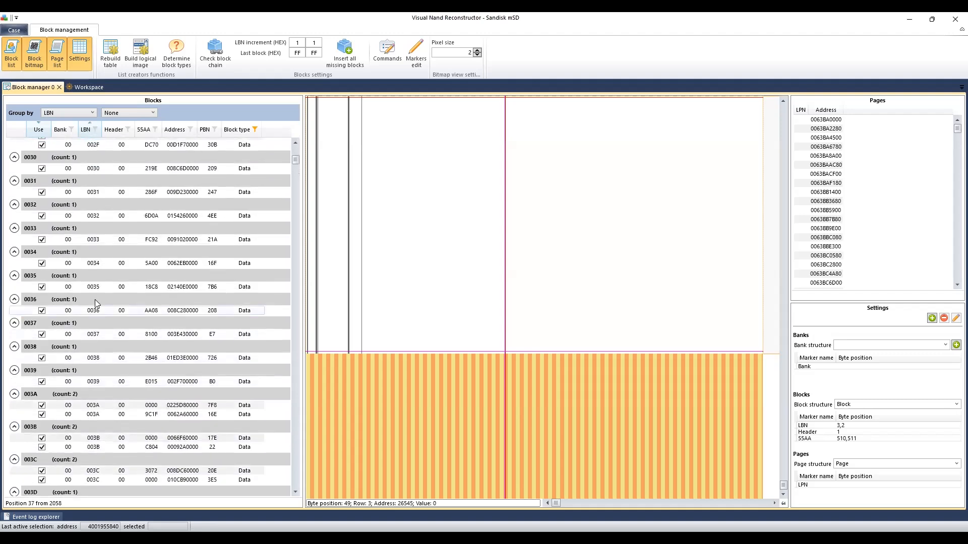
scroll(99, 319, down, 1)
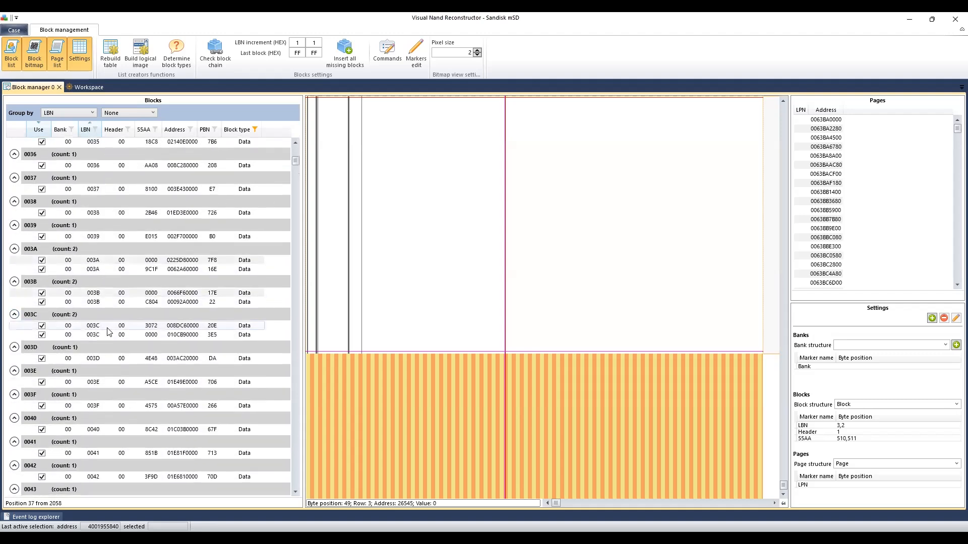
Examine the duplicates around LBN 003B and exclude the LBN 003A block with PBN 7F8 from use
click(107, 293)
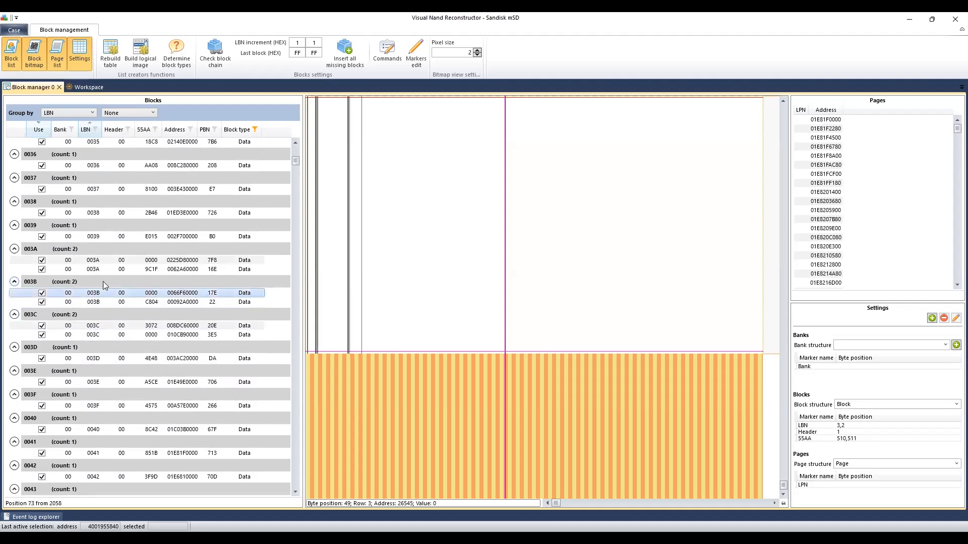
scroll(93, 298, up, 3)
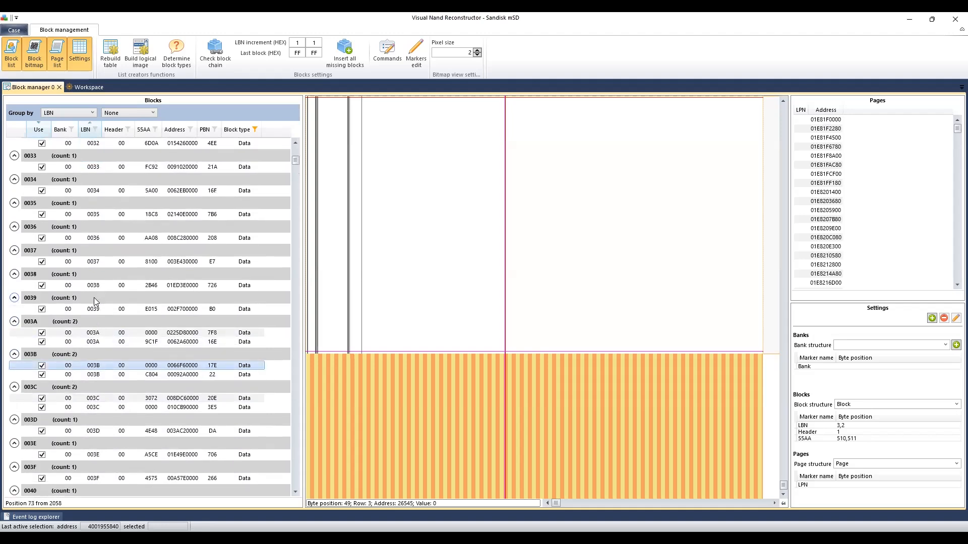
click(97, 334)
key(space)
click(14, 354)
click(14, 369)
click(15, 369)
click(14, 354)
Exclude the duplicate blocks with PBN 17E in the LBN 003B group and PBN 3E5 in the LBN 003C group from use
scroll(99, 342, down, 2)
click(101, 326)
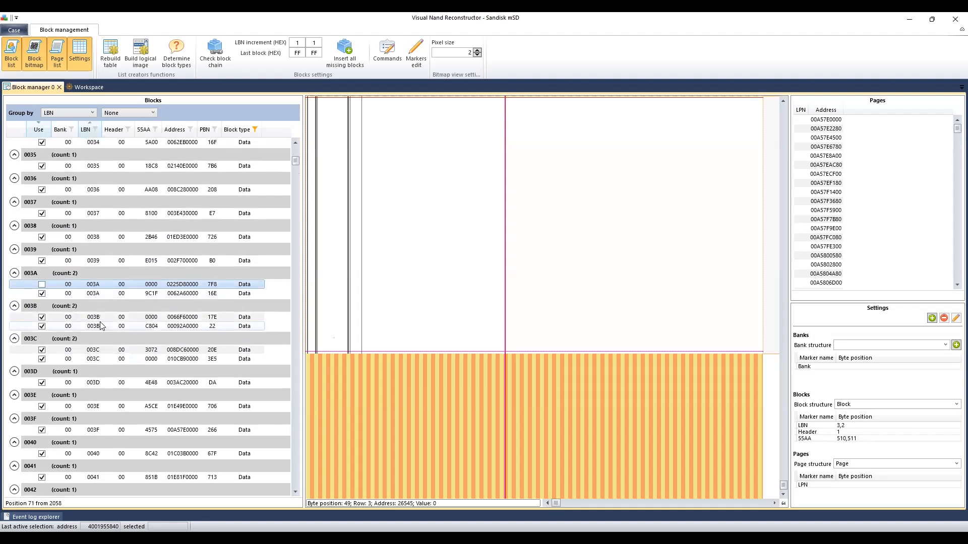
click(103, 318)
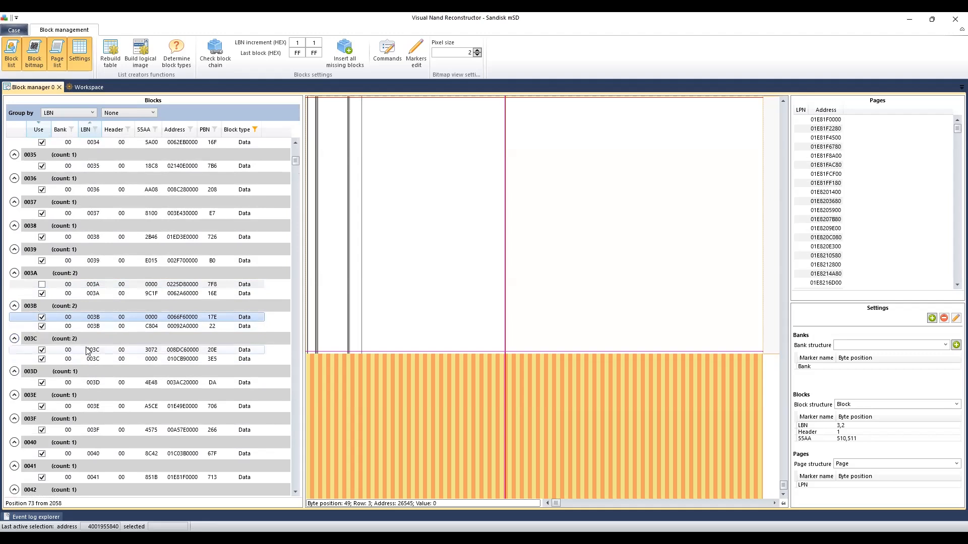
click(41, 317)
click(52, 349)
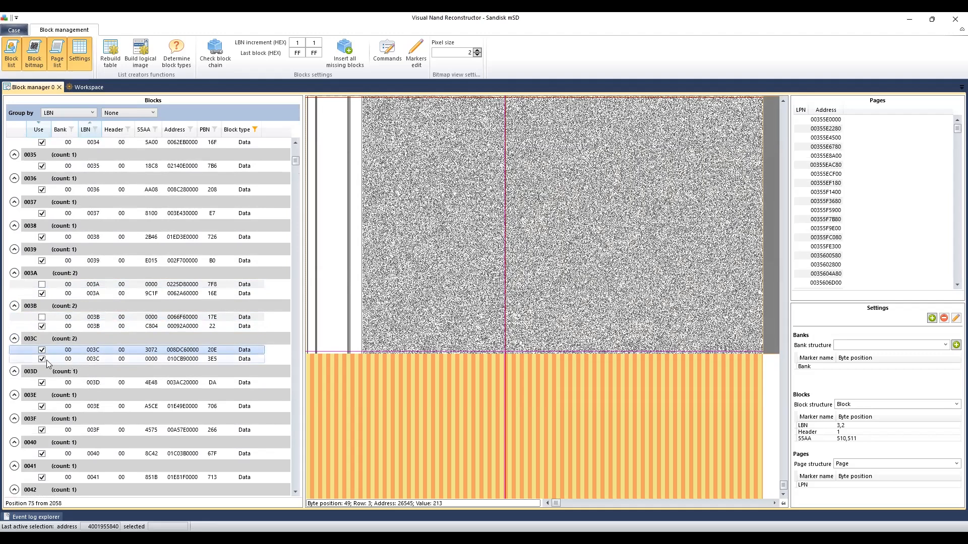
click(43, 359)
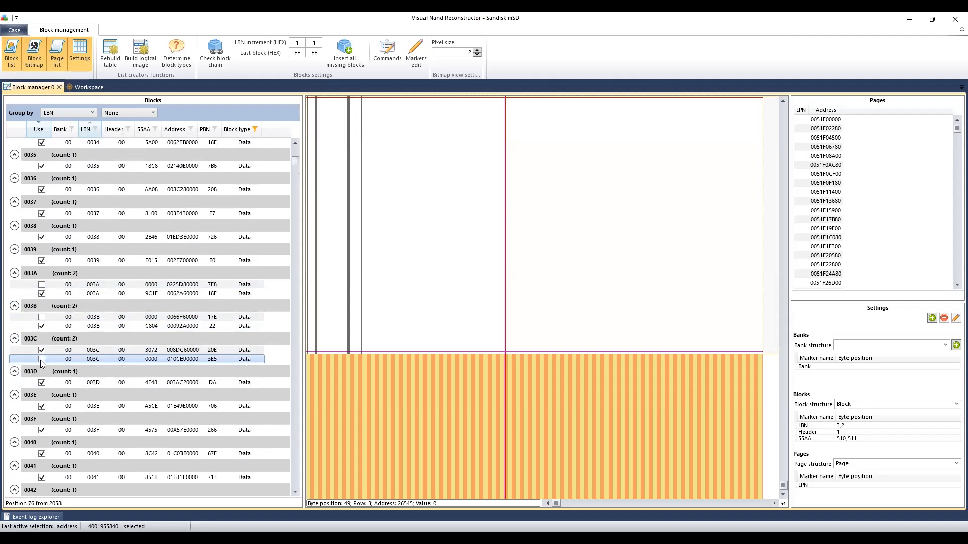
Check the LBN groups after 003C for more duplicates and set the block list's grouping to None
scroll(73, 292, down, 4)
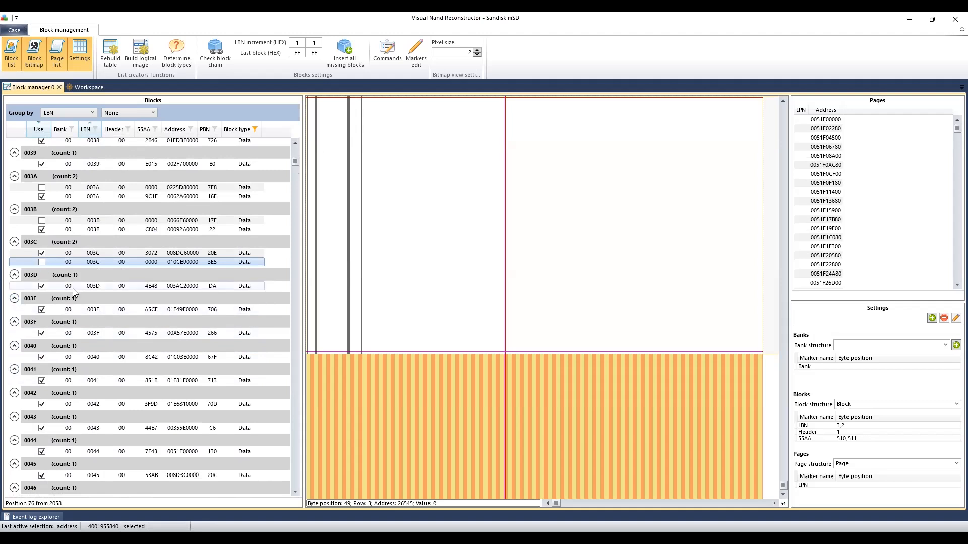
scroll(73, 292, down, 13)
scroll(102, 336, down, 19)
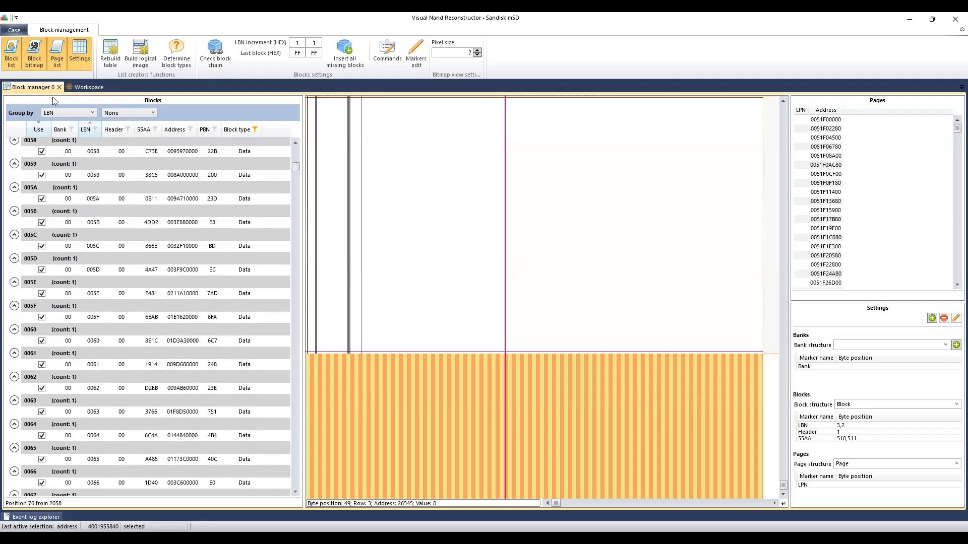
click(65, 112)
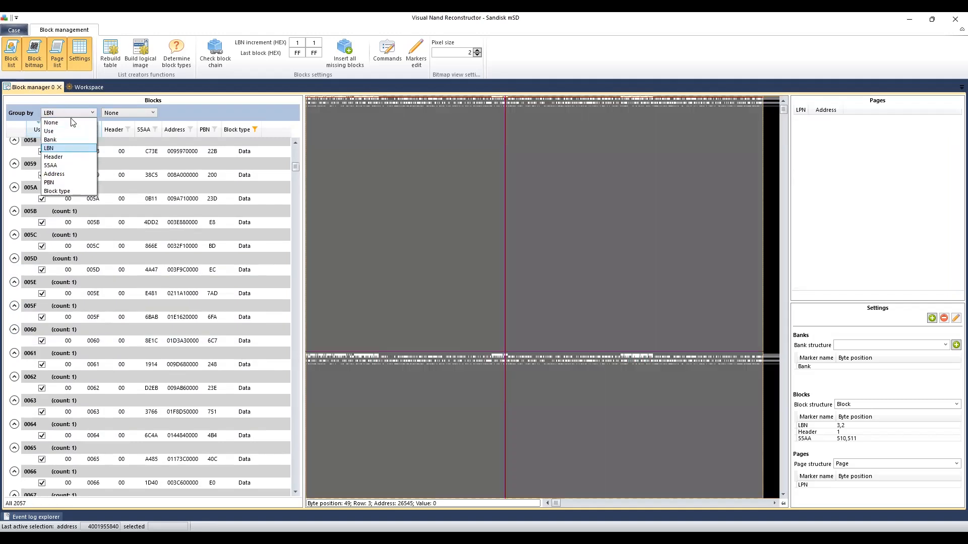
click(62, 124)
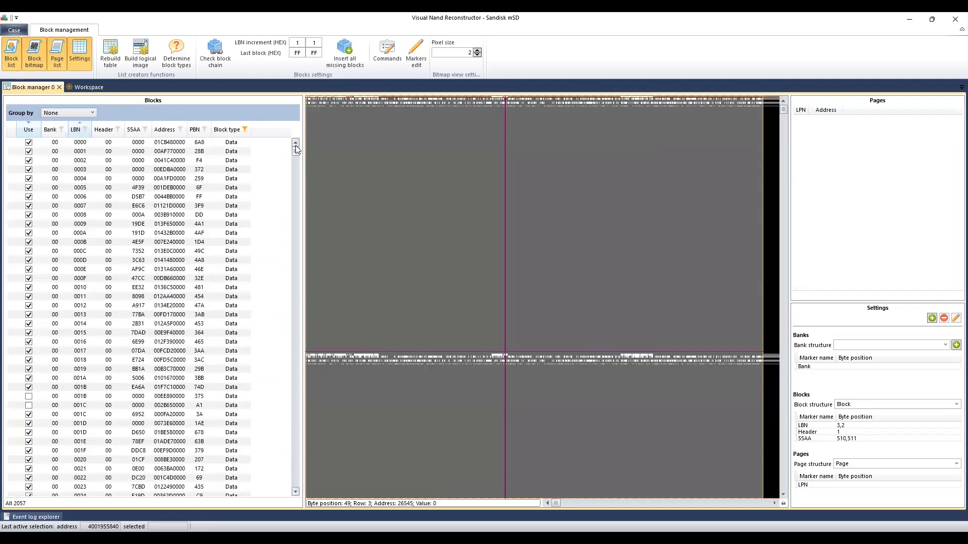
Review the excluded duplicates in the ungrouped block list and view the bitmap of the LBN 001B block with PBN 375
scroll(59, 238, down, 3)
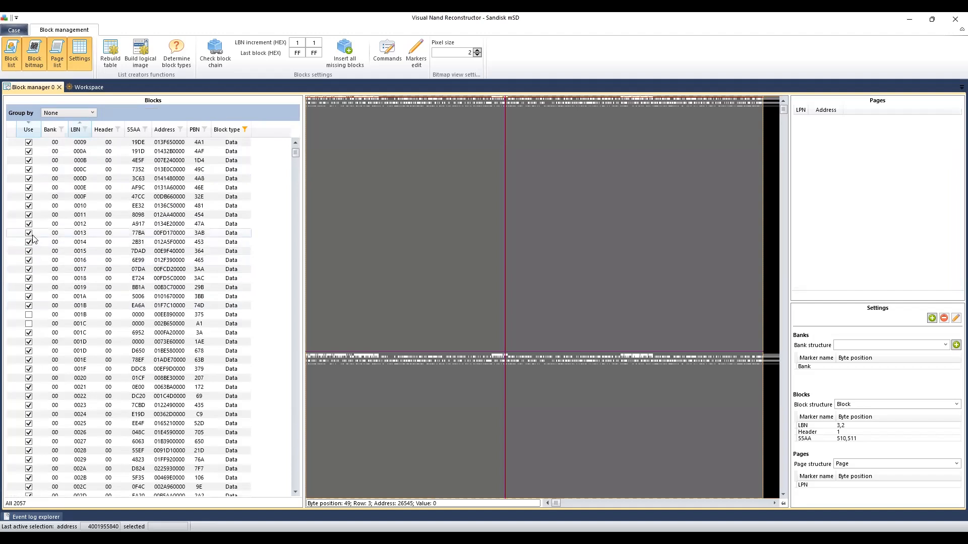
click(84, 316)
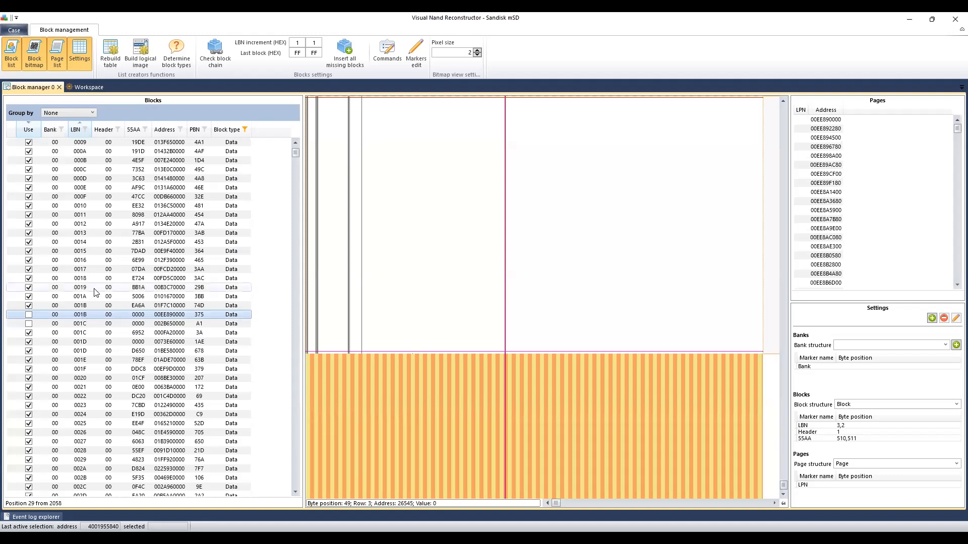
scroll(101, 320, down, 14)
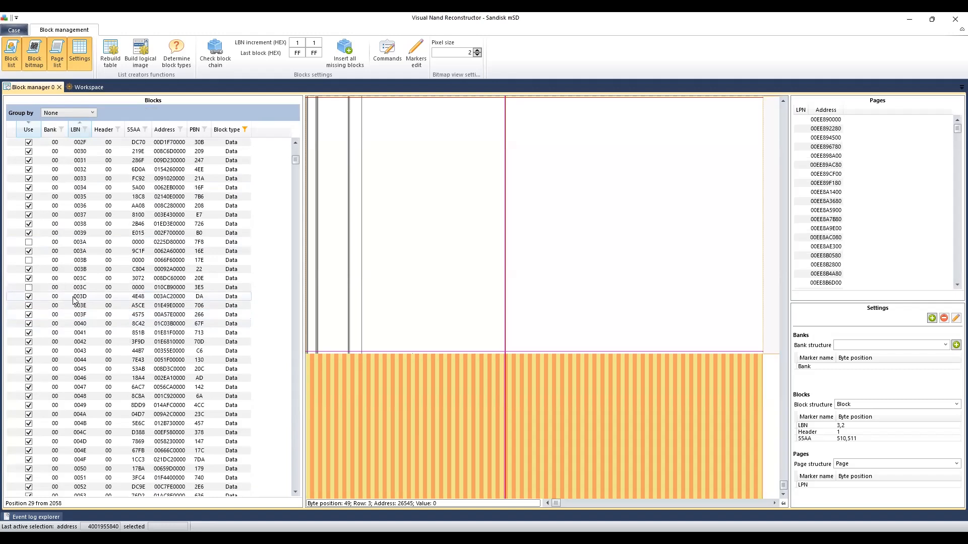
scroll(107, 305, up, 3)
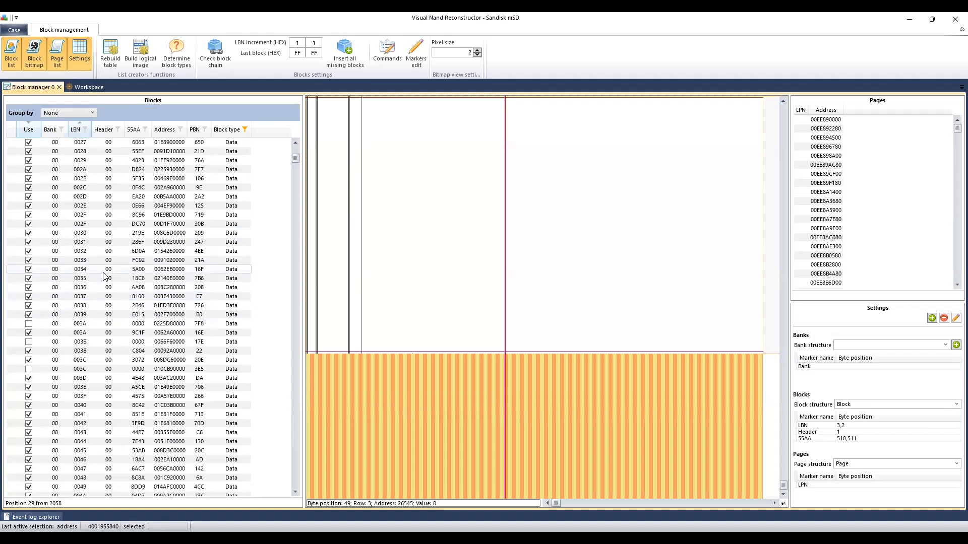
scroll(101, 373, up, 18)
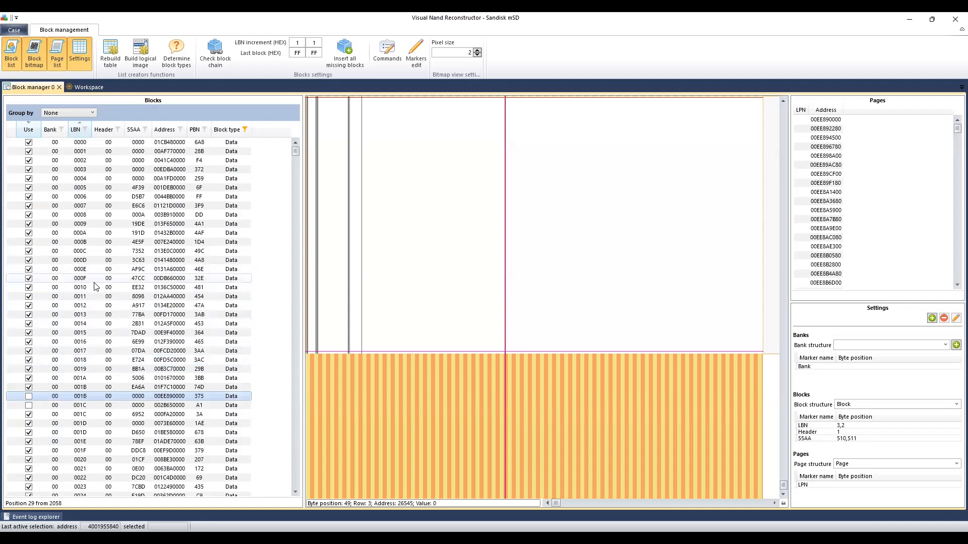
Build the logical image from the block list and browse the Root folder of Volume0 in the File system viewer
click(144, 47)
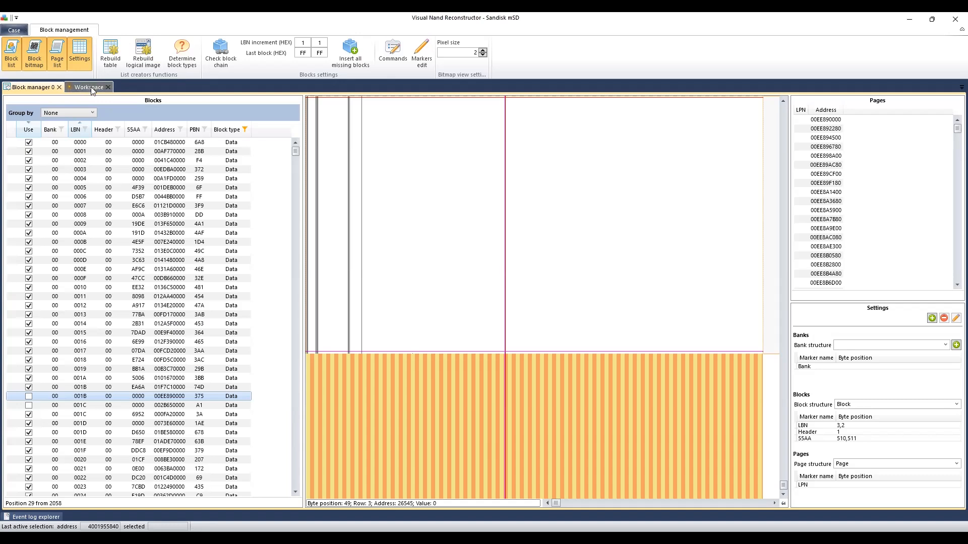
click(89, 88)
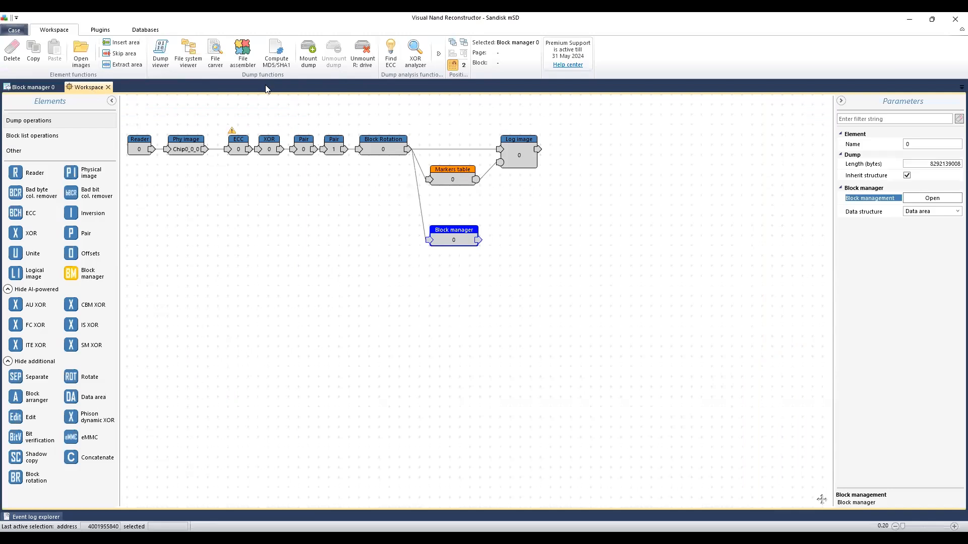
click(191, 53)
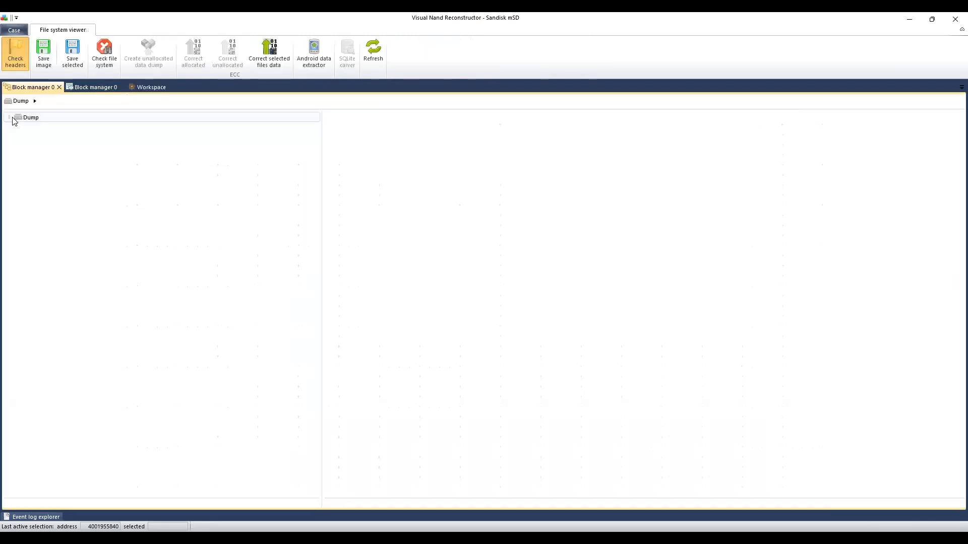
click(27, 137)
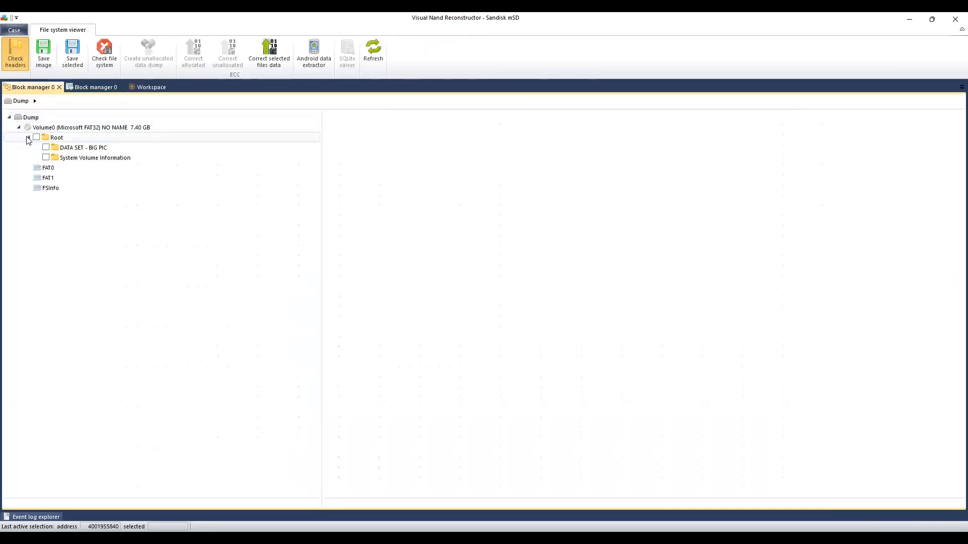
click(58, 138)
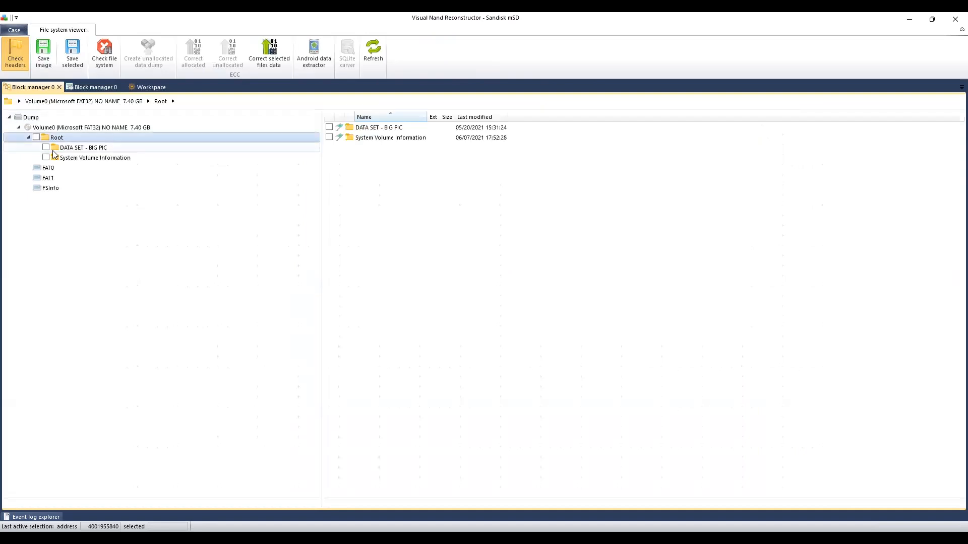
Return to the Block manager's list and review the used and excluded blocks from LBN 0000 through 0055
click(87, 87)
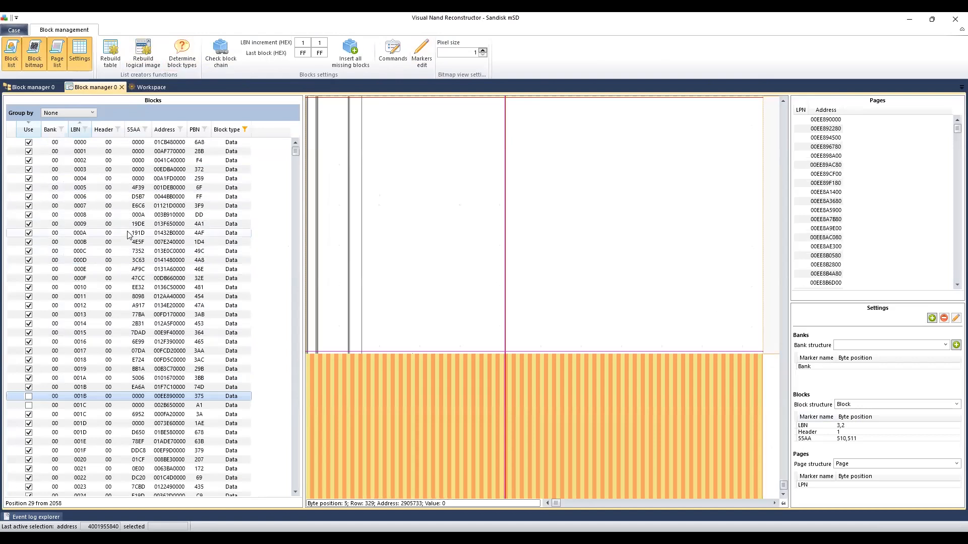
scroll(179, 214, down, 7)
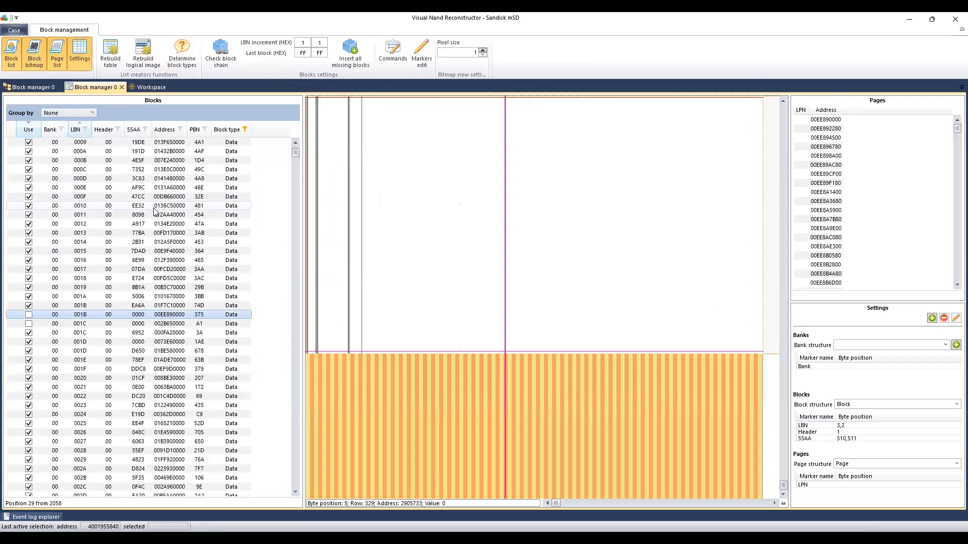
scroll(179, 214, down, 15)
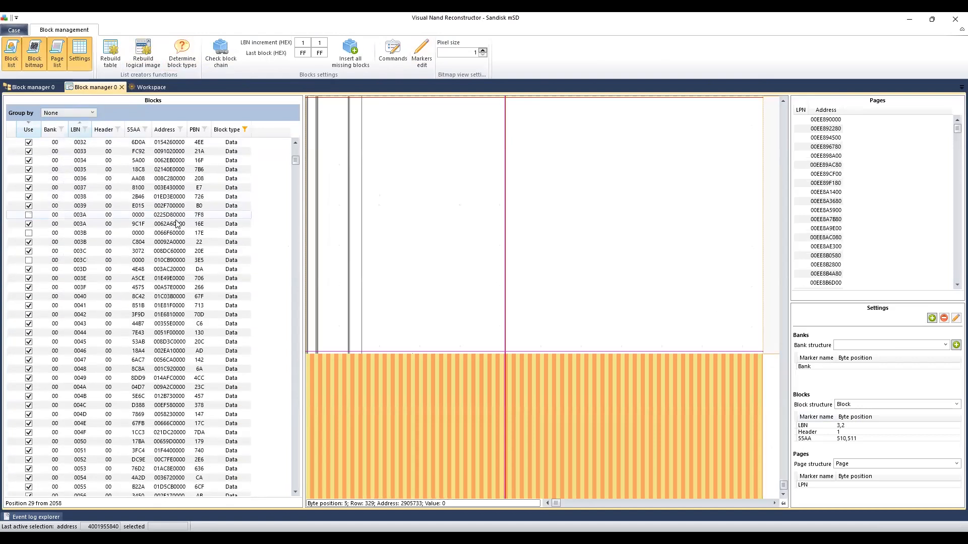
scroll(121, 237, up, 12)
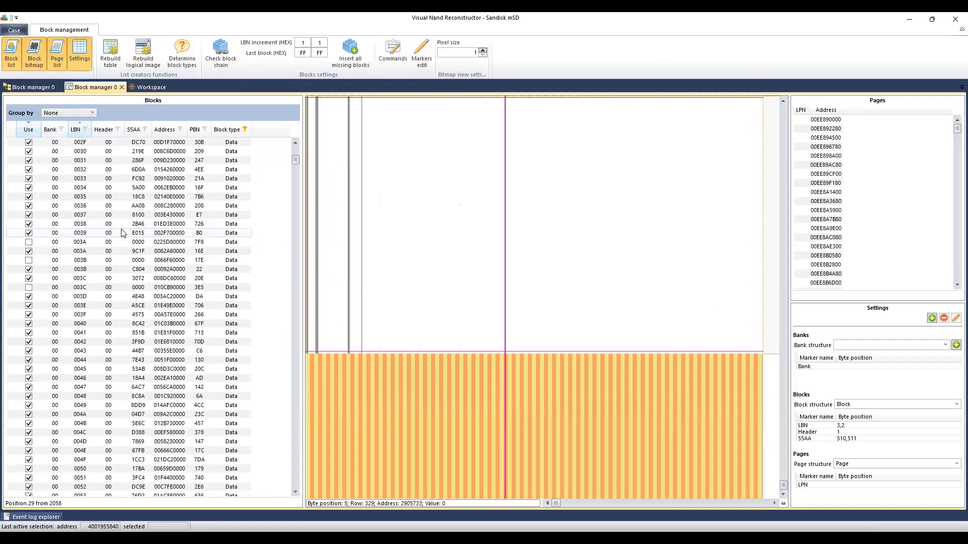
scroll(121, 237, up, 10)
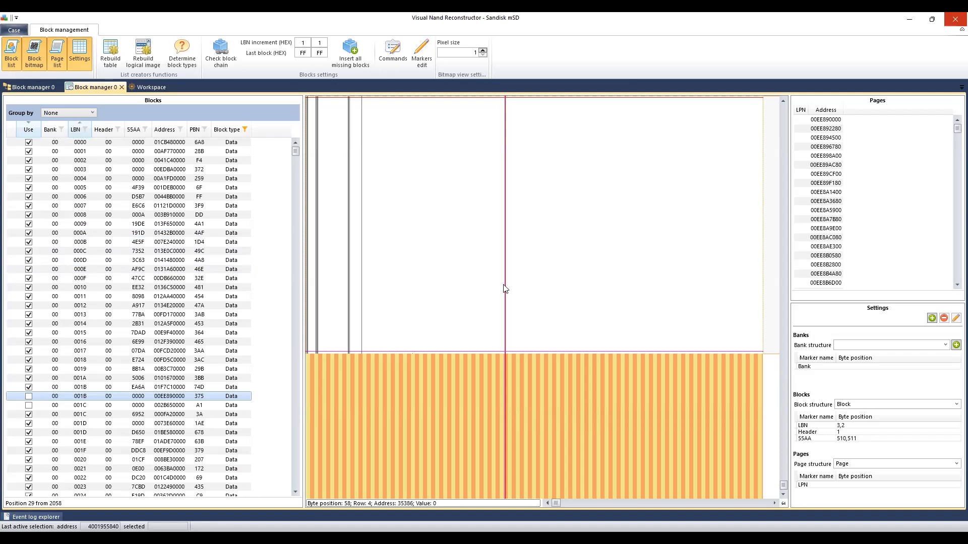
Switch to the SM3257EN Q BA_solution case and open the Phy image Chip0_0_0 dump as a bitmap
click(512, 299)
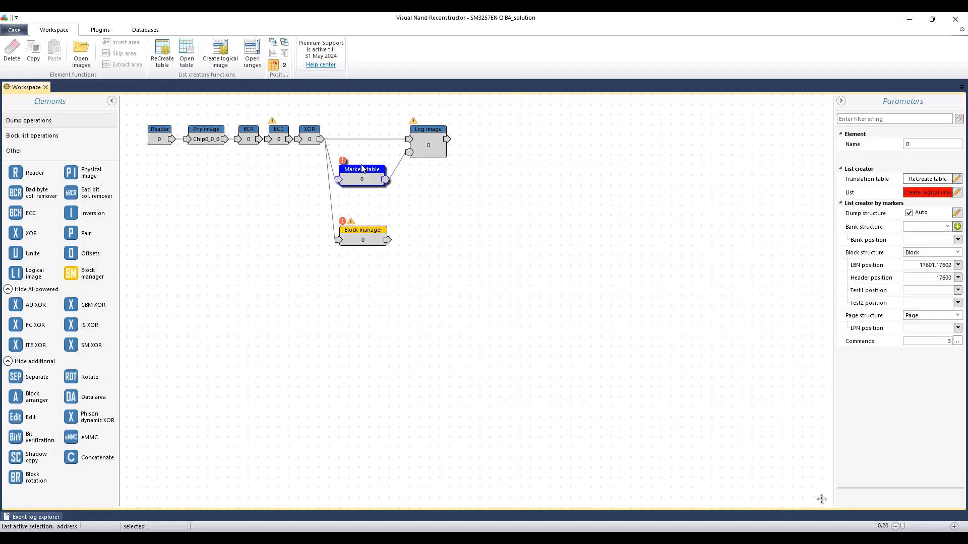
double_click(308, 134)
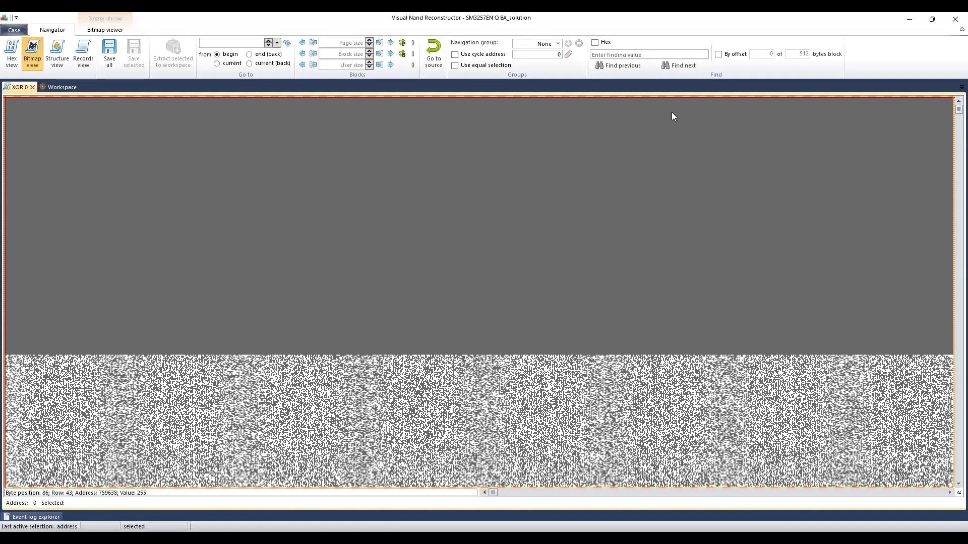
click(32, 87)
click(207, 138)
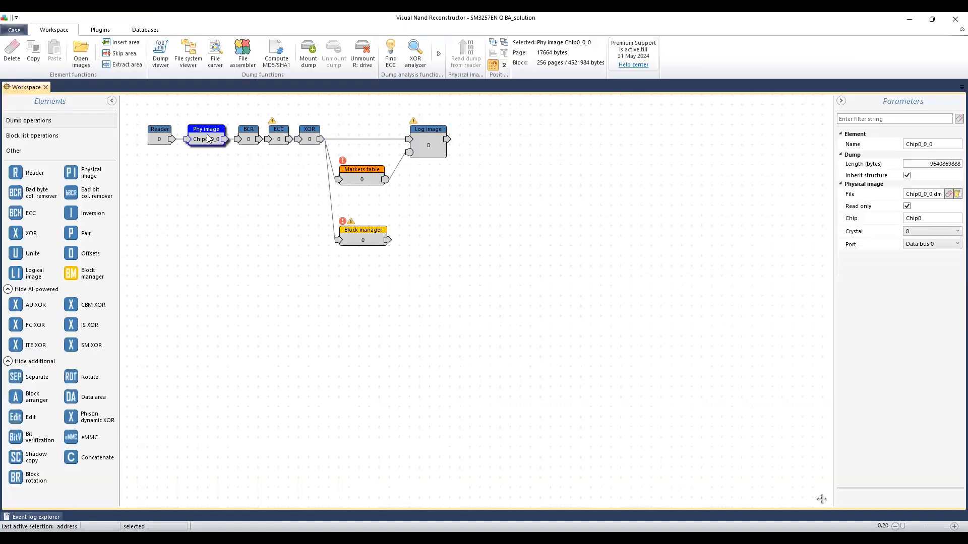
double_click(208, 139)
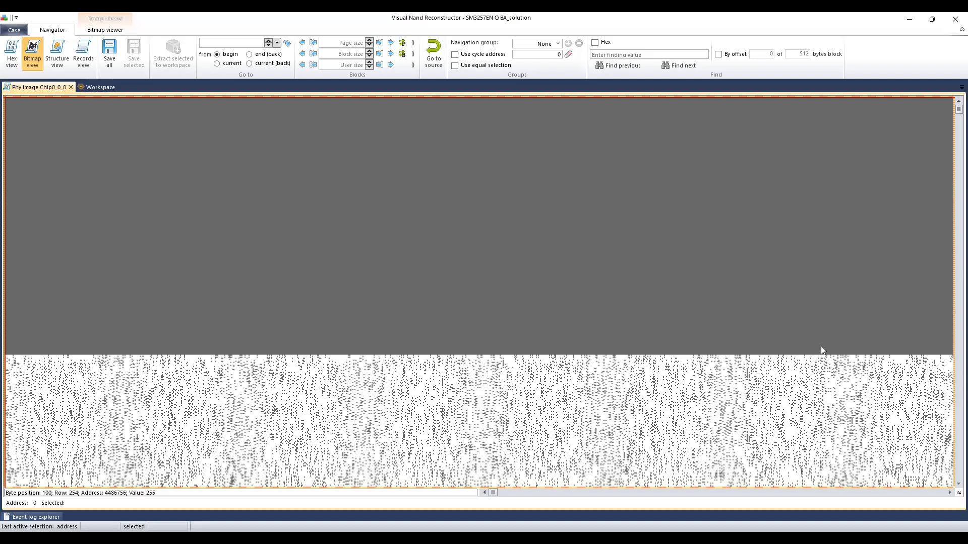
Look through the Chip0_0_0 bitmap from the start to the end of the dump and back to an early section
scroll(921, 128, down, 10)
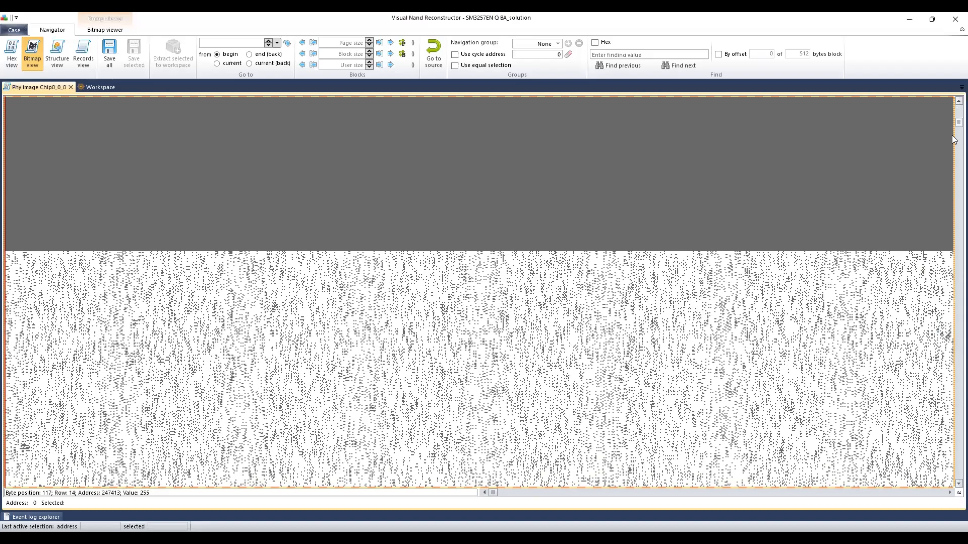
scroll(951, 229, down, 20)
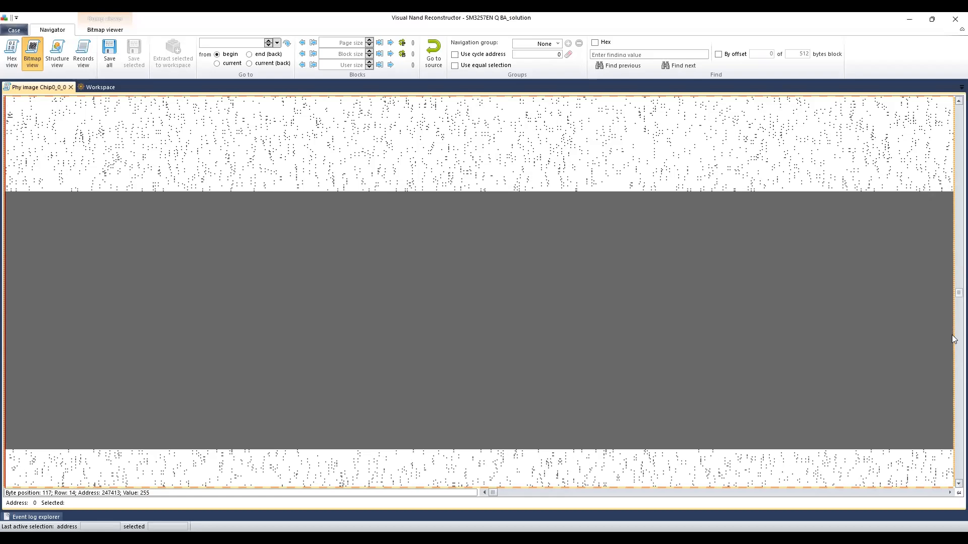
scroll(953, 433, down, 10)
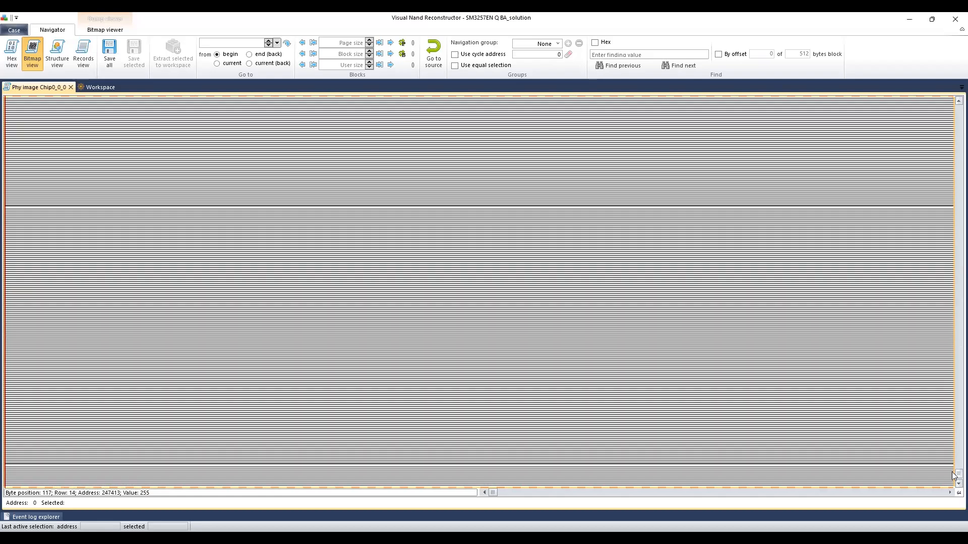
scroll(952, 404, up, 20)
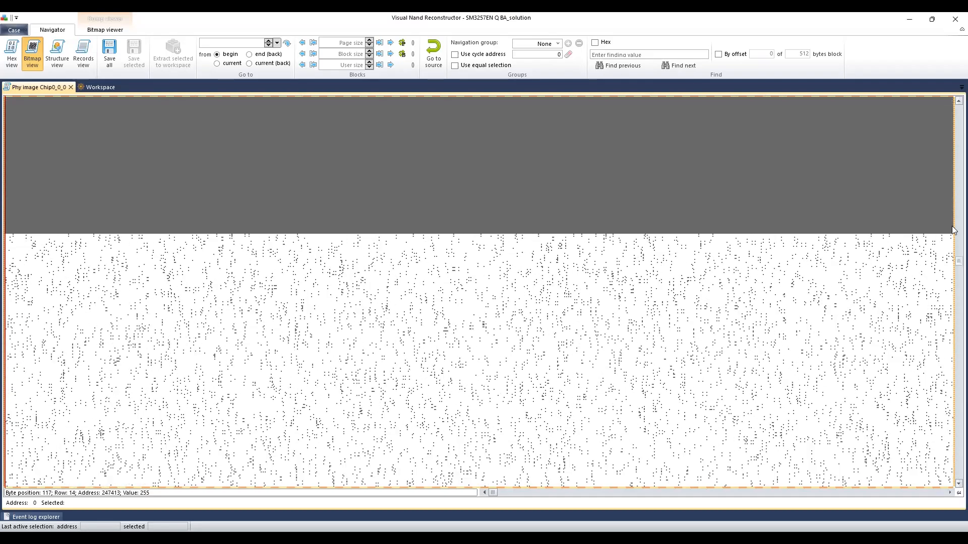
scroll(952, 162, up, 2)
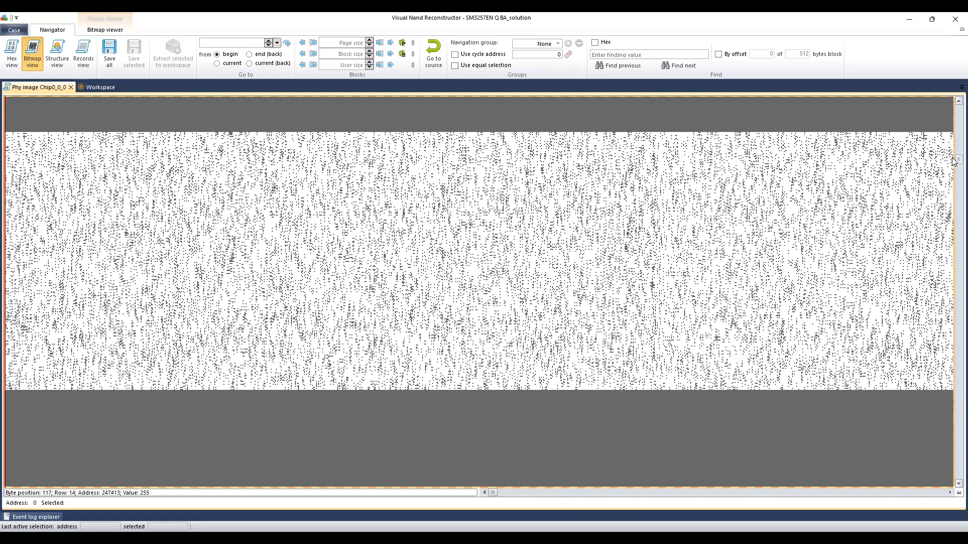
scroll(953, 161, up, 2)
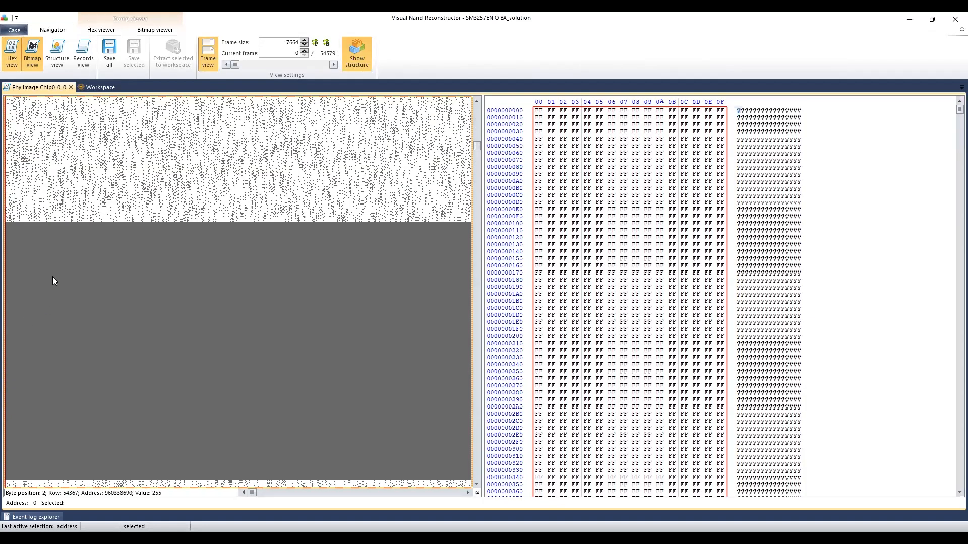
Inspect the hex bytes at several points of the solid grey block below the data, around frames 54313 to 54354
click(52, 277)
click(52, 304)
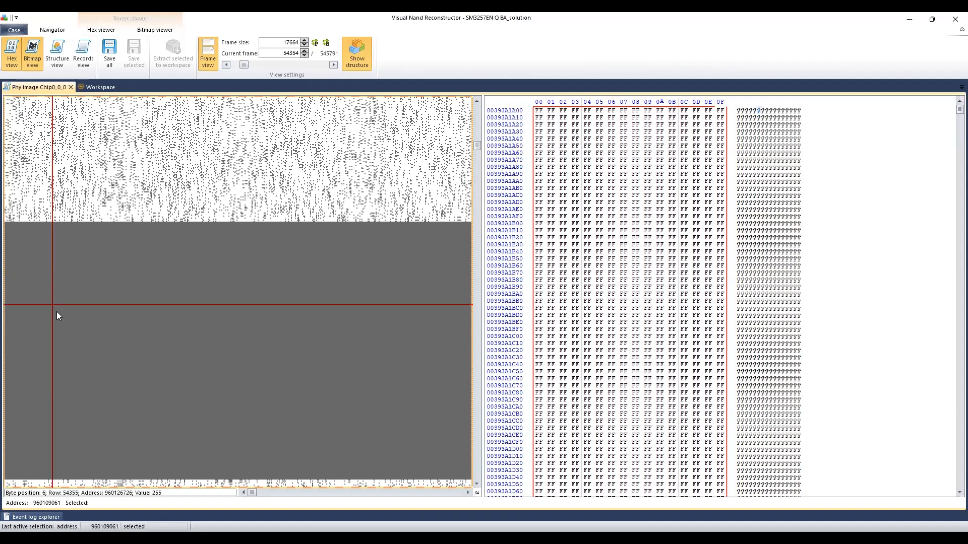
click(38, 263)
scroll(108, 322, up, 3)
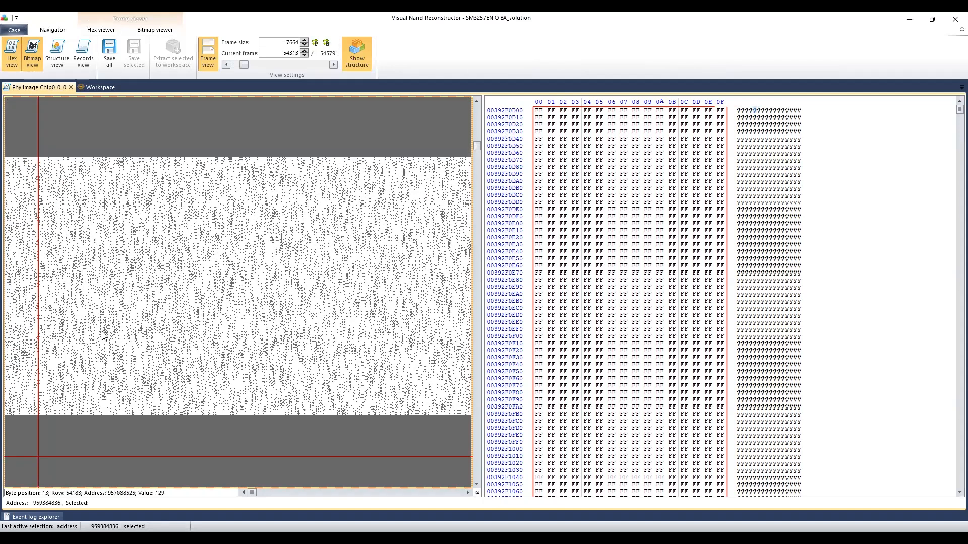
Inspect the hex bytes at scattered points of the noisy data block in the bitmap, around frames 54102 to 54206
click(99, 340)
click(84, 276)
click(69, 328)
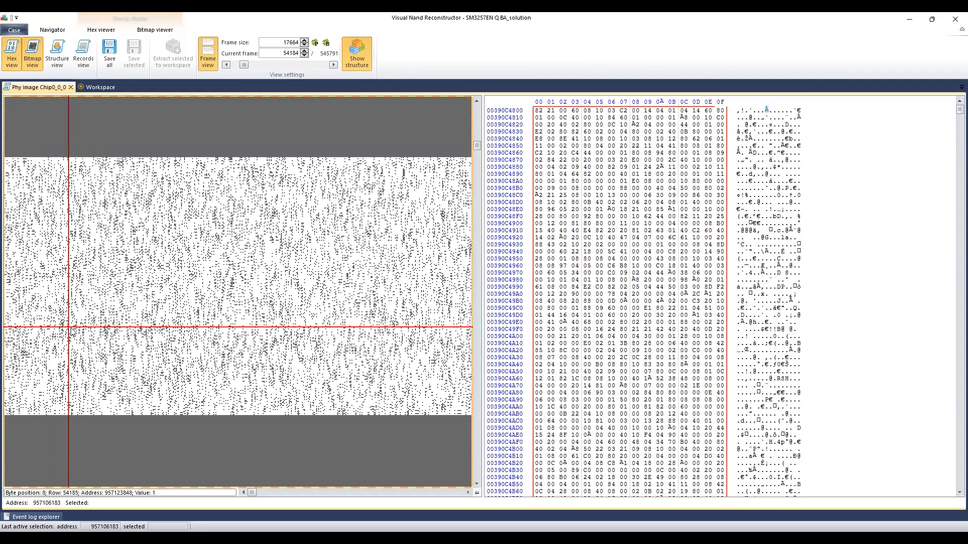
click(83, 218)
click(84, 245)
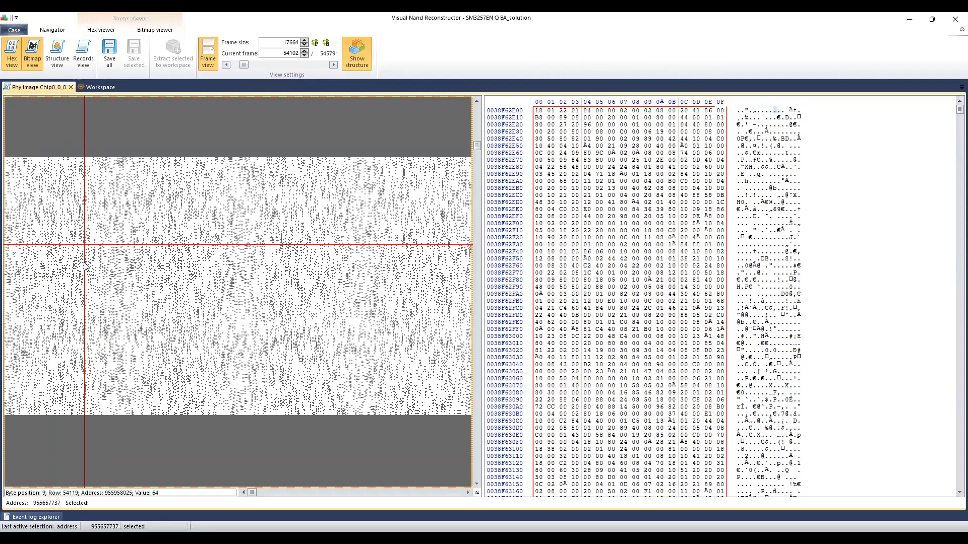
click(198, 271)
click(152, 271)
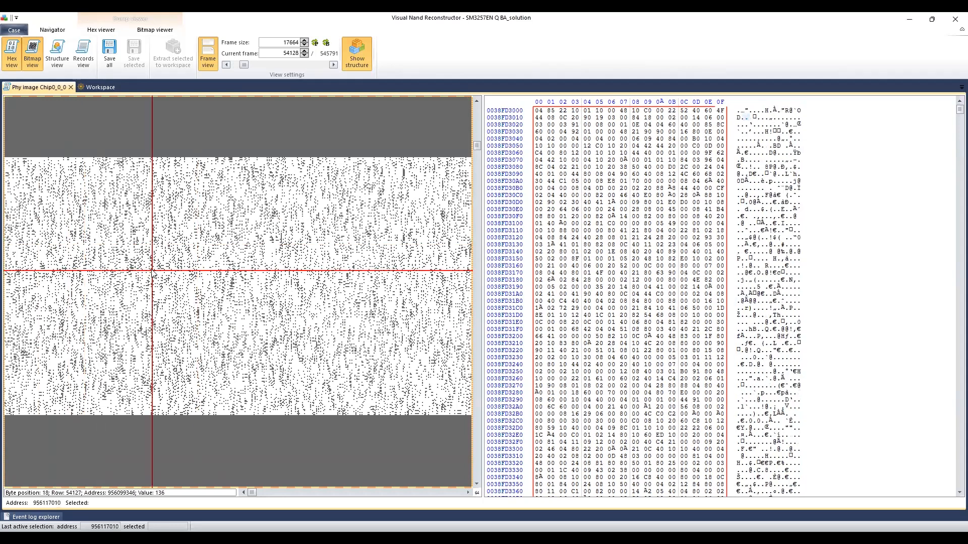
click(135, 249)
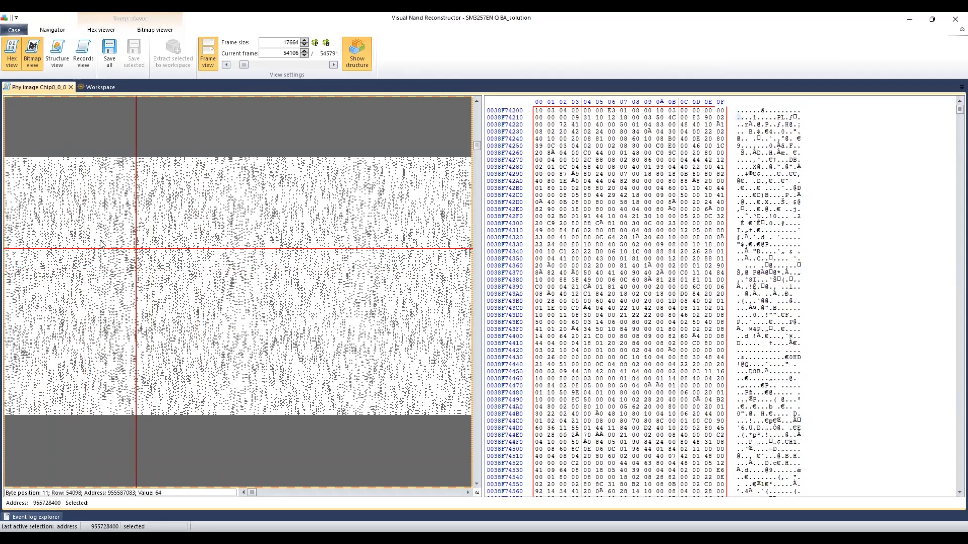
click(102, 244)
click(112, 286)
click(147, 210)
click(141, 281)
click(95, 326)
click(252, 348)
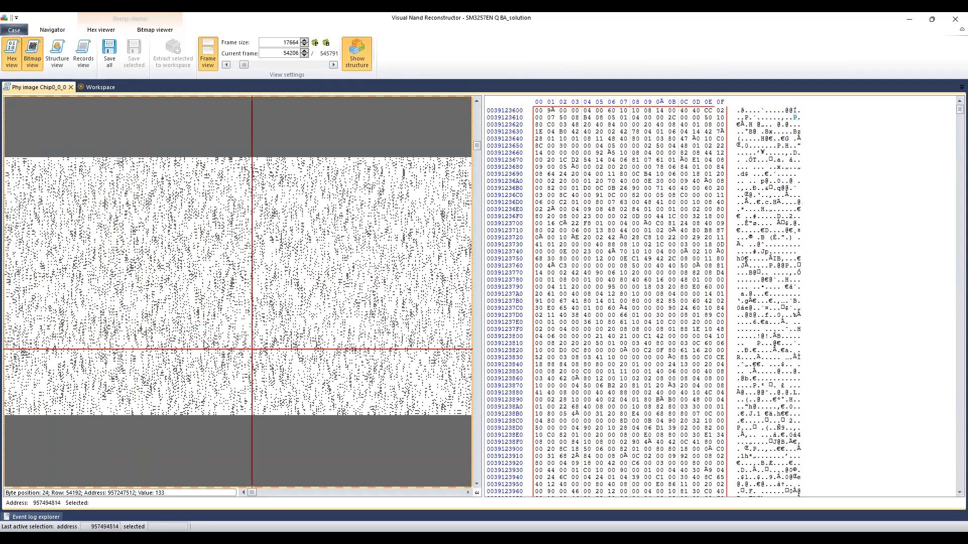
Turn on block highlighting in the bitmap and inspect the hex bytes at three points of the data block, up to row 54648
click(157, 29)
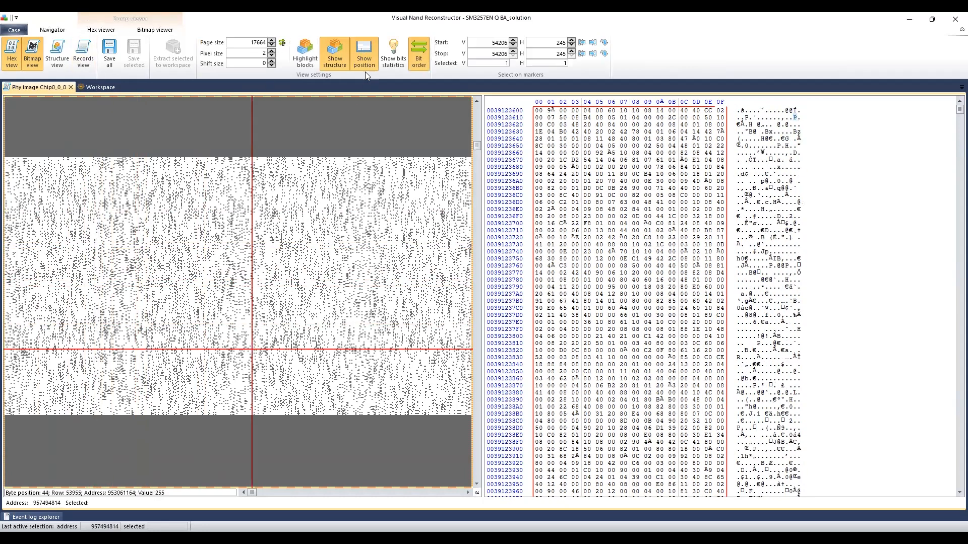
click(308, 55)
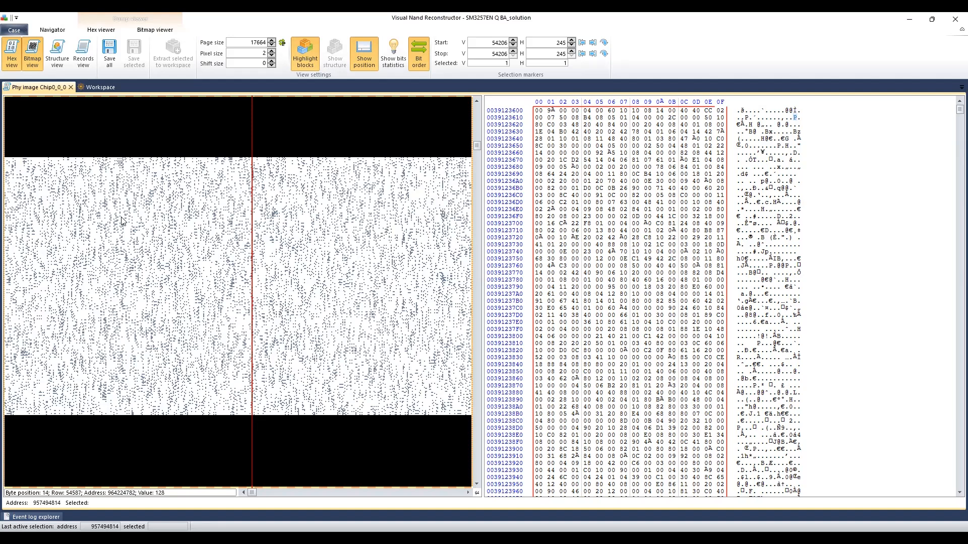
click(147, 212)
click(129, 282)
click(258, 278)
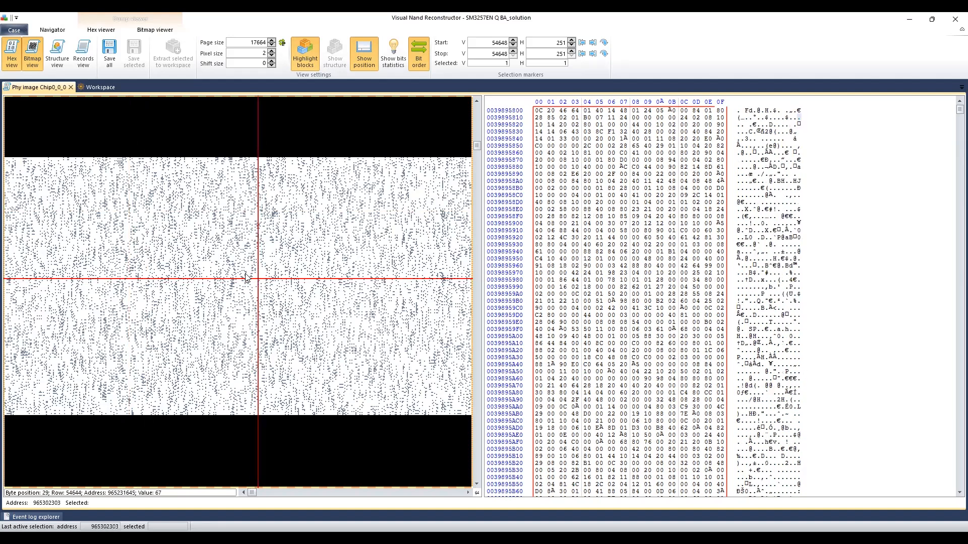
Look through the alternating solid and data blocks of the highlighted bitmap, and close the Chip0_0_0 dump
scroll(257, 272, up, 3)
scroll(479, 152, up, 5)
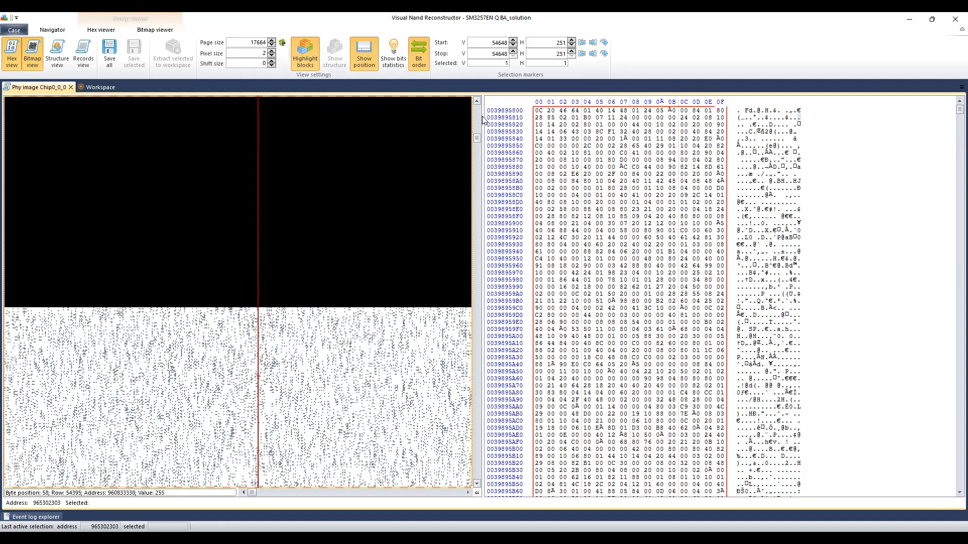
scroll(480, 158, up, 10)
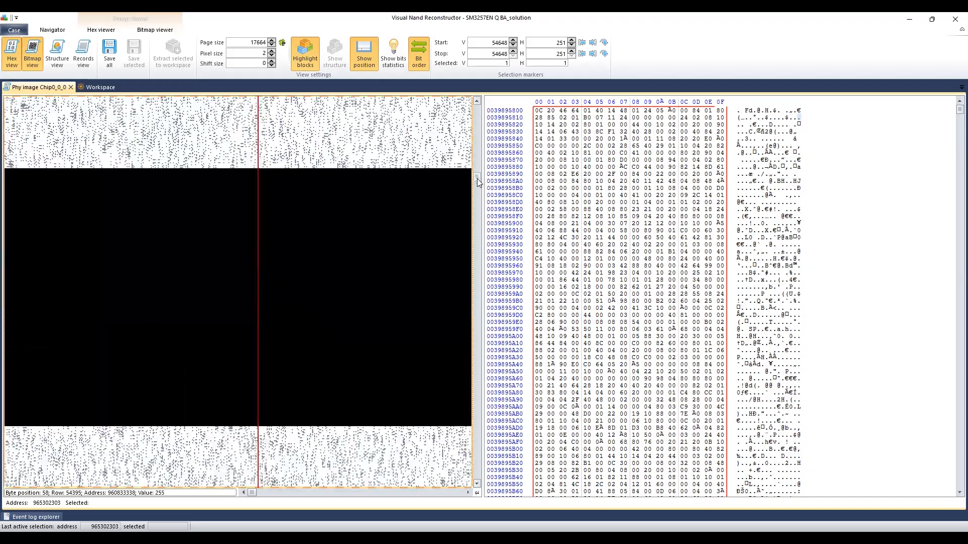
scroll(483, 112, down, 10)
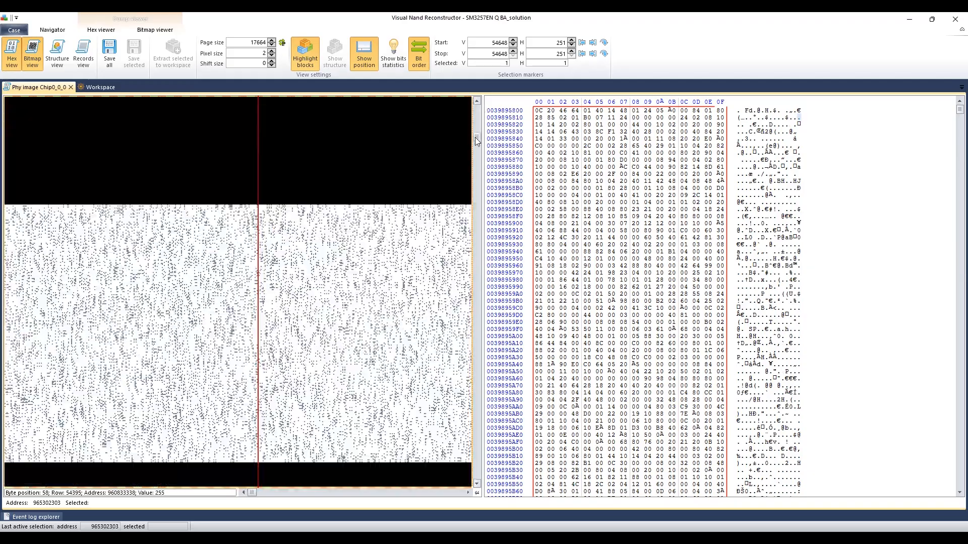
click(71, 87)
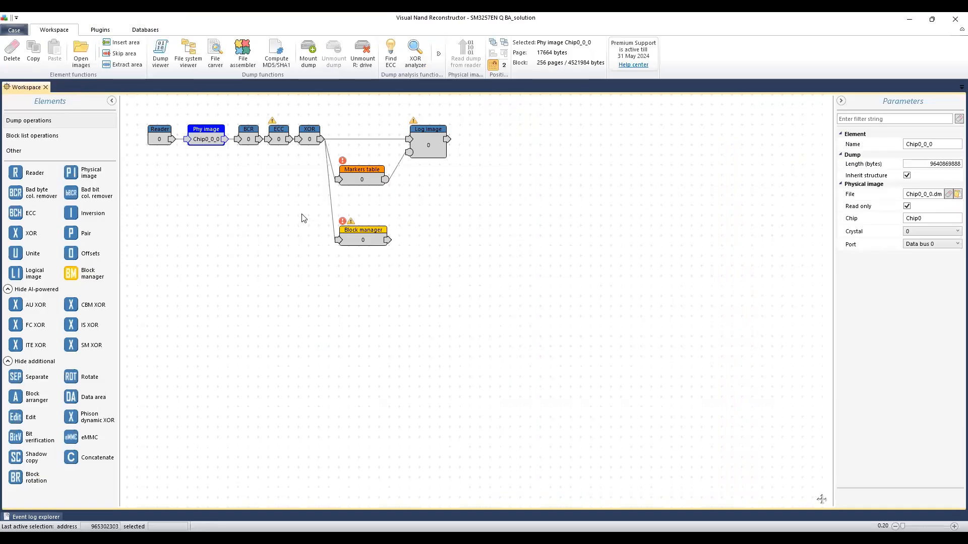
Open the Markers table and look through its block entries, including LBN 0080, 0088 and FFFF, back to the first row
double_click(343, 179)
drag(720, 126, 722, 404)
right_click(721, 153)
scroll(79, 169, up, 10)
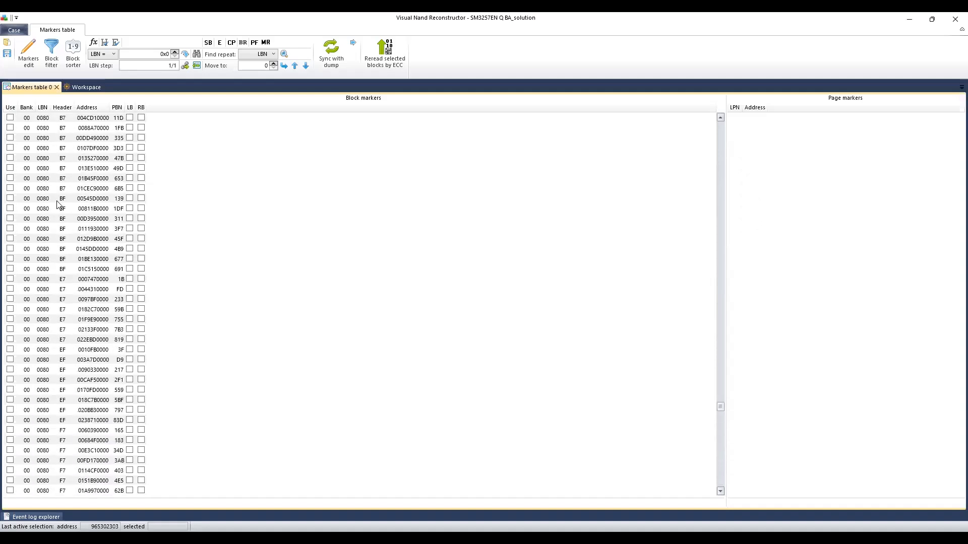
click(60, 149)
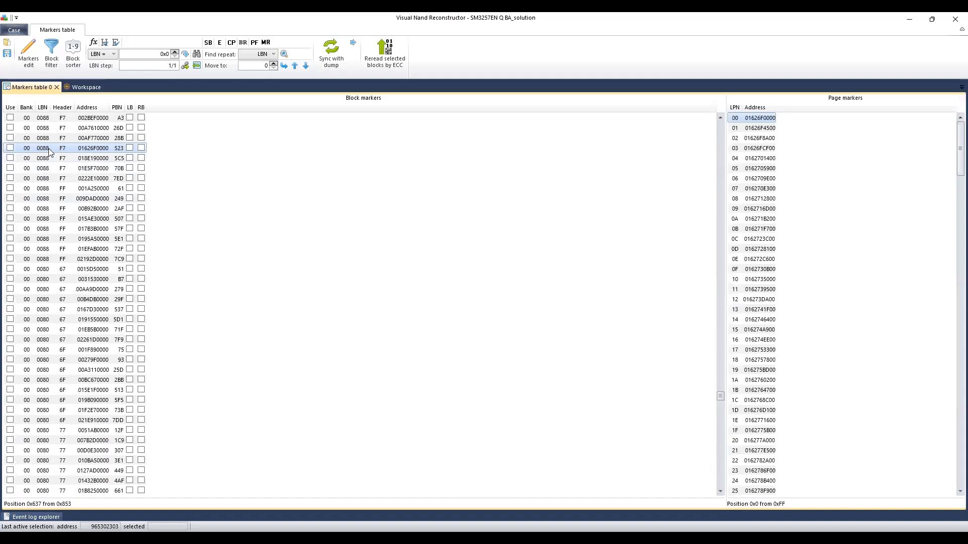
drag(719, 397, 718, 305)
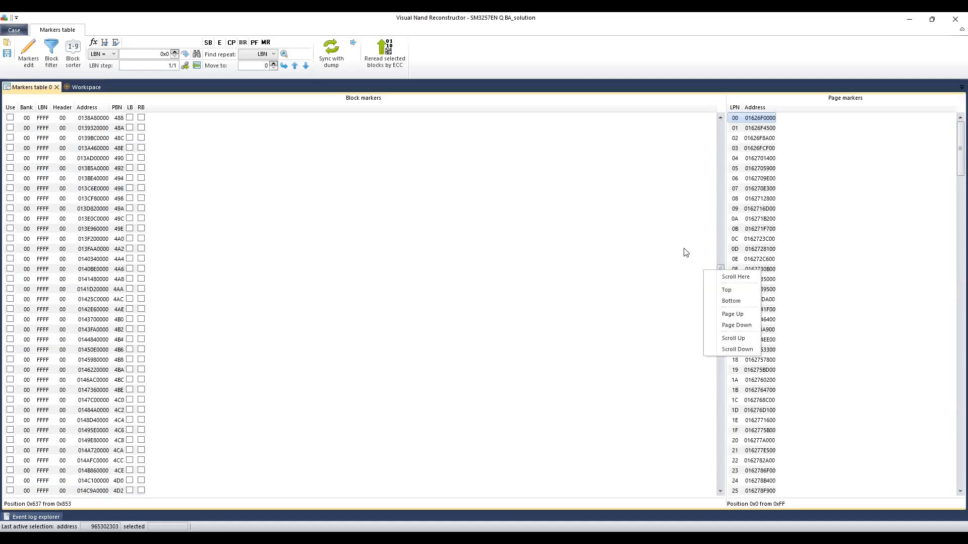
click(684, 252)
drag(719, 273, 736, 124)
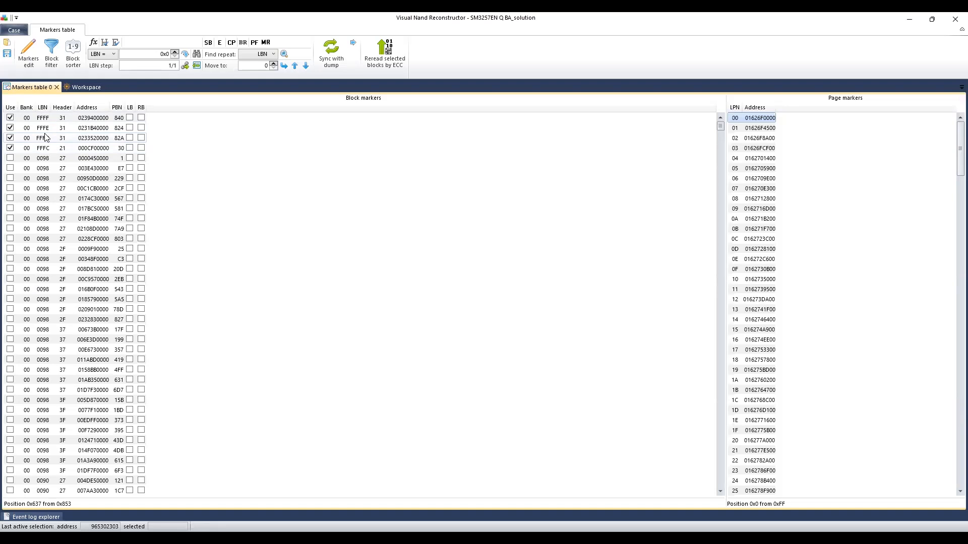
Check the page addresses of the first block, LBN FFFF, review the LBN 0098 and 0090 entries, and close the Markers table
click(65, 120)
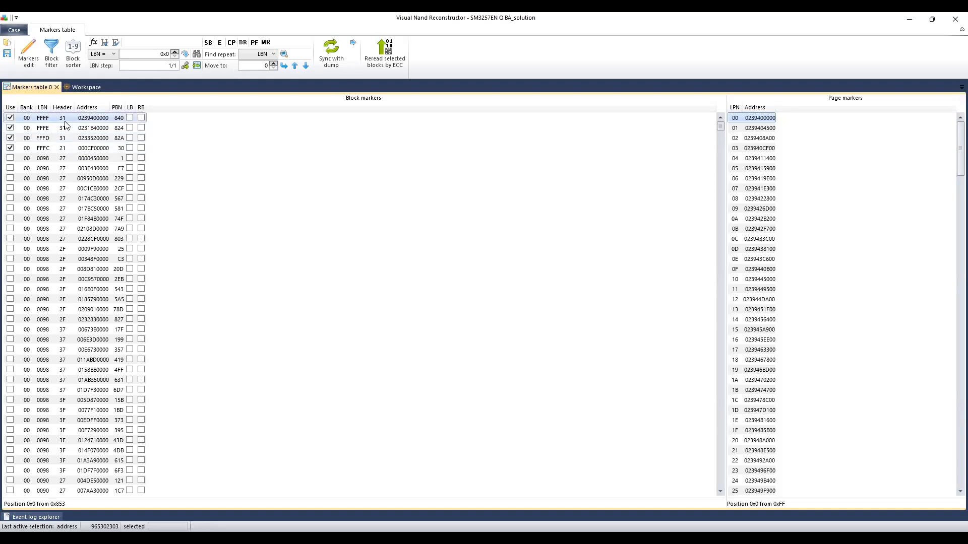
scroll(78, 207, down, 5)
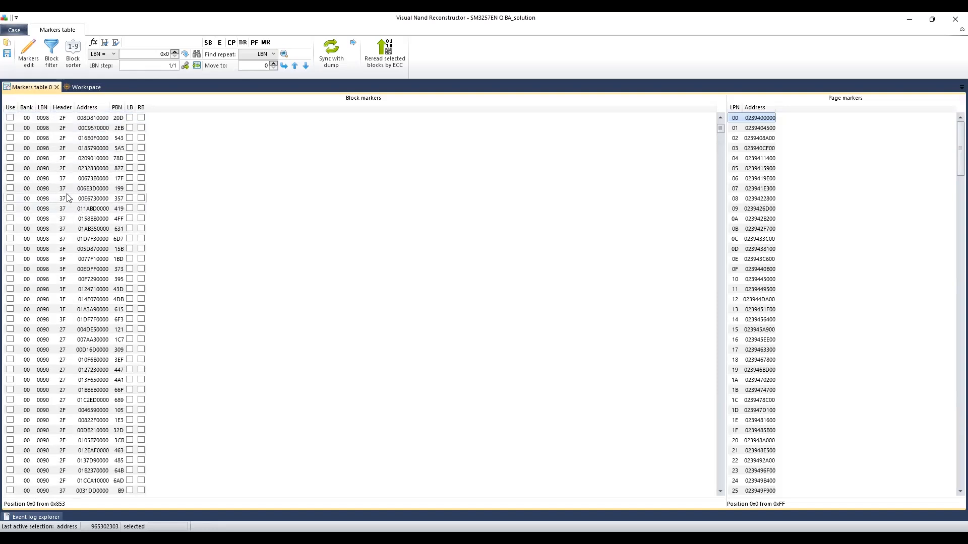
scroll(70, 292, down, 3)
scroll(71, 337, down, 4)
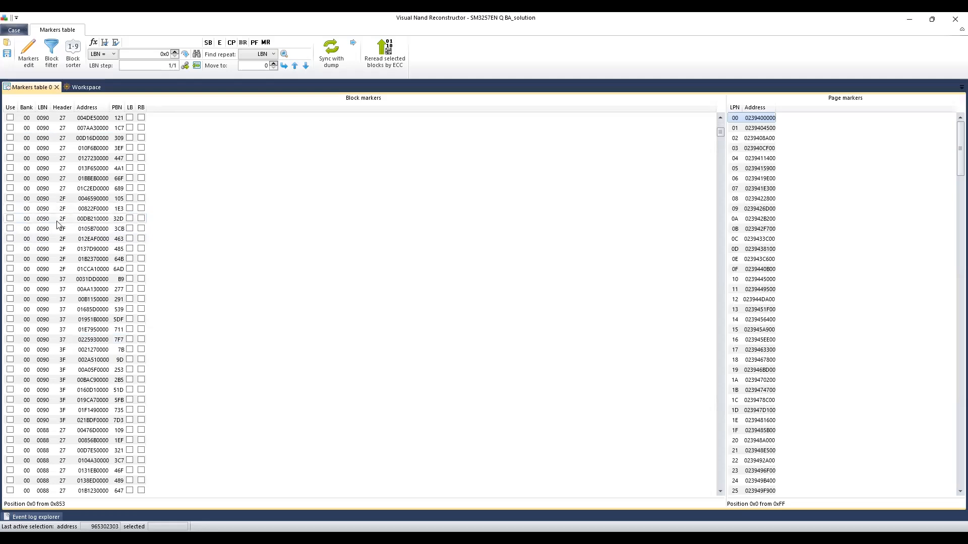
click(57, 88)
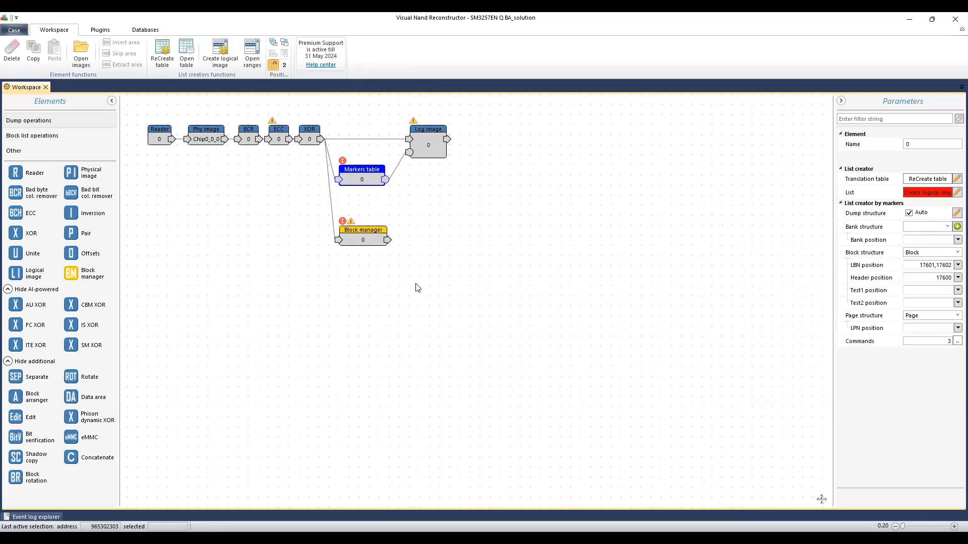
Move the Block manager element slightly up in the workspace, open its block management and load the statistics from Block manager 0.psf
click(364, 246)
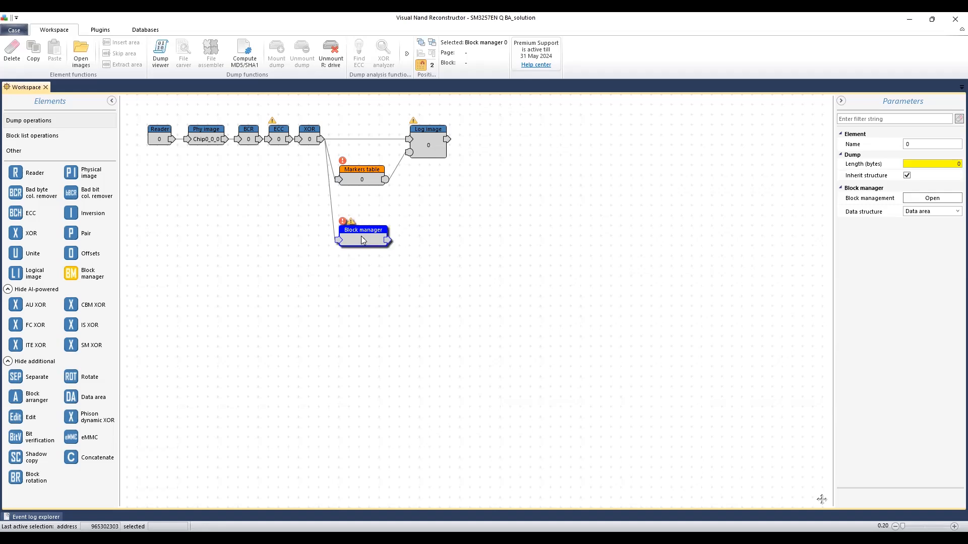
drag(363, 241, 362, 230)
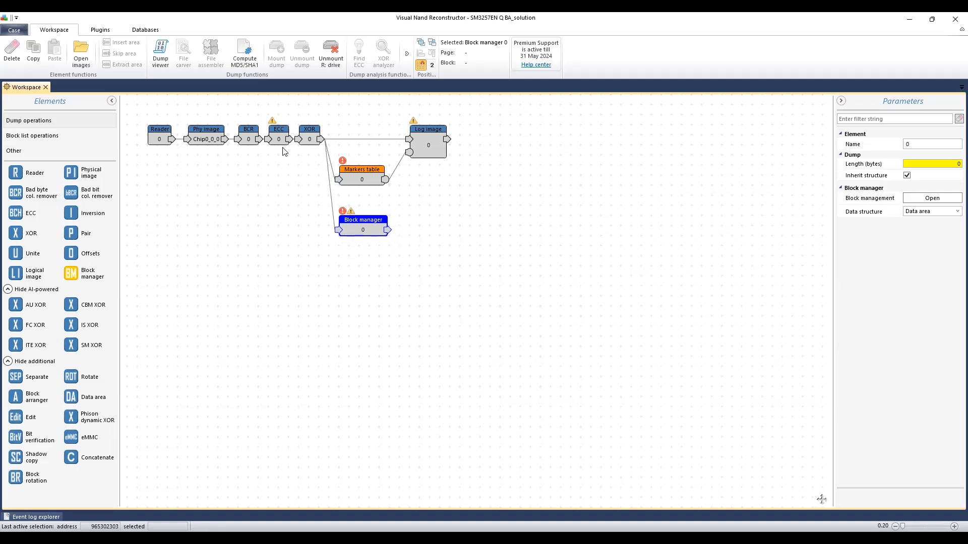
click(935, 200)
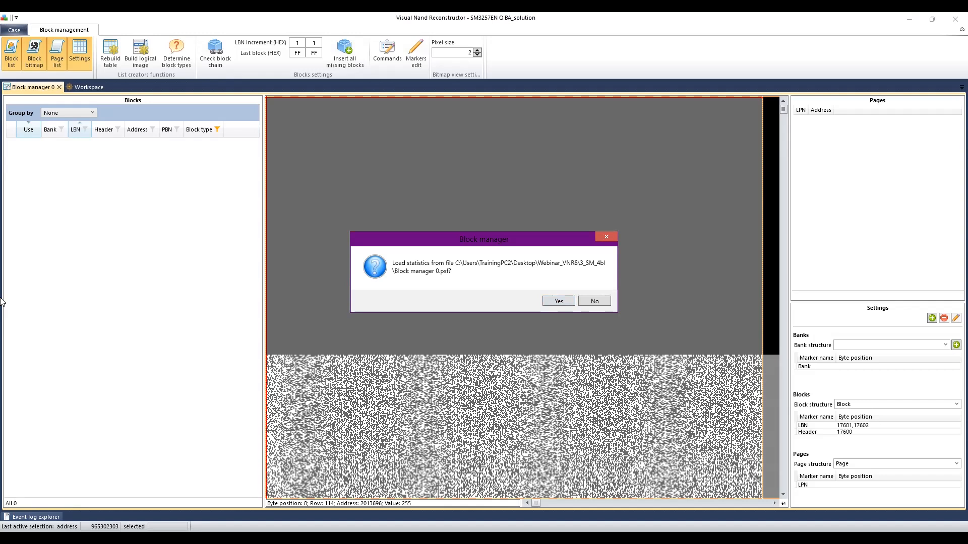
click(557, 302)
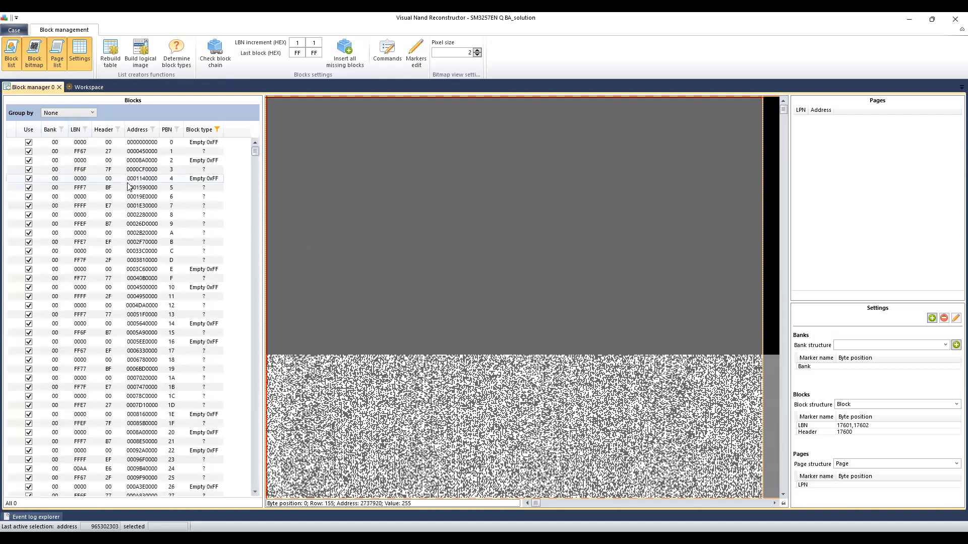
Clear the Data filter on the block type and review the start of the full block list
click(217, 130)
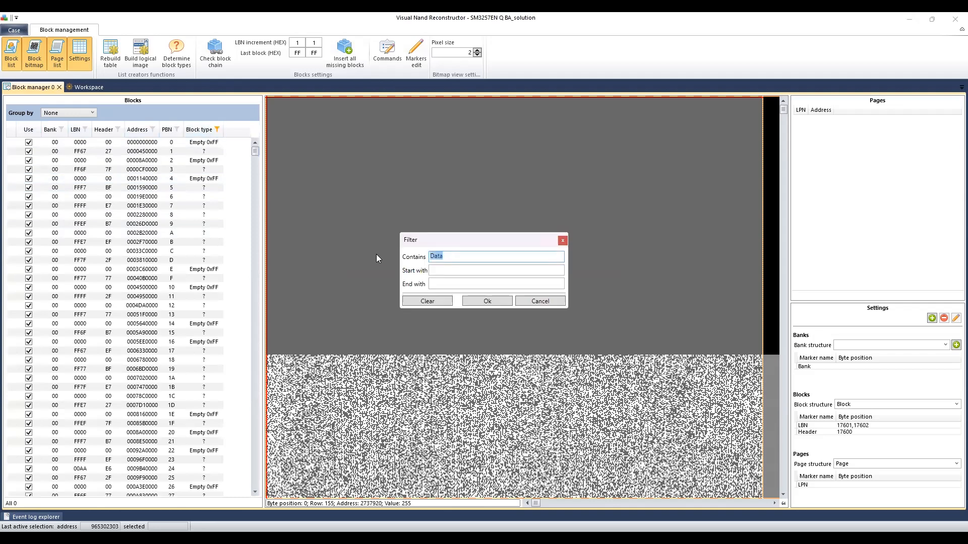
click(486, 301)
scroll(101, 191, down, 5)
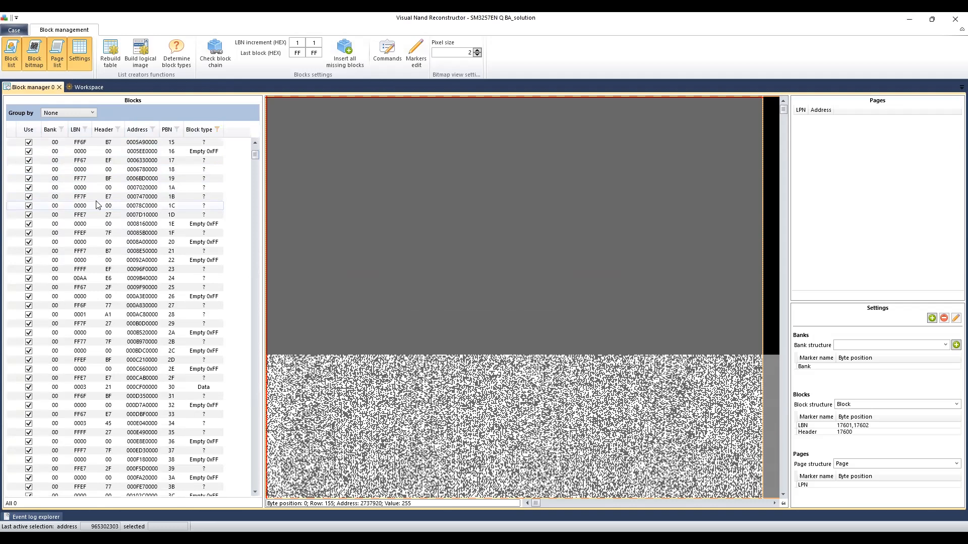
scroll(101, 191, up, 7)
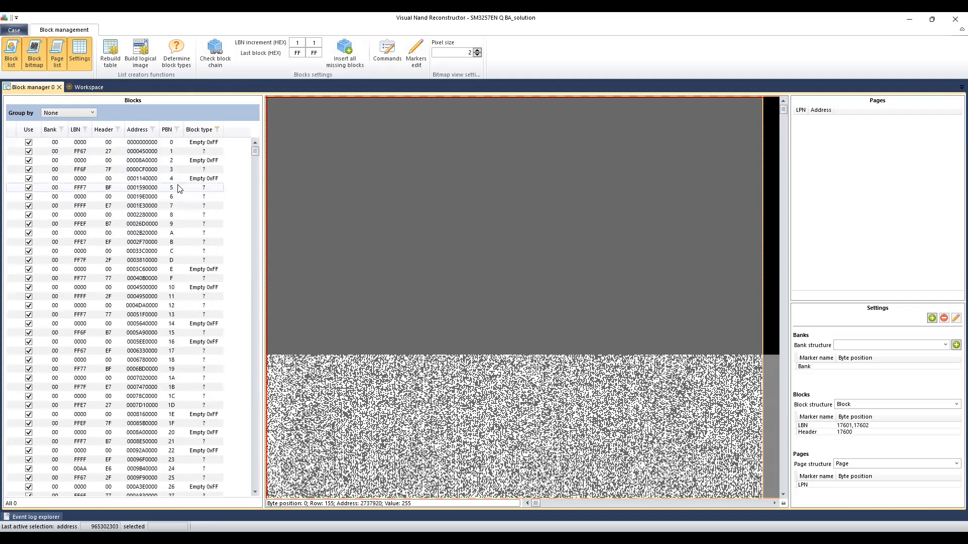
Compare the bitmaps of the Empty 0xFF blocks PBN 0 and 46 with the unidentified blocks PBN 47, 49 and 4B
click(76, 144)
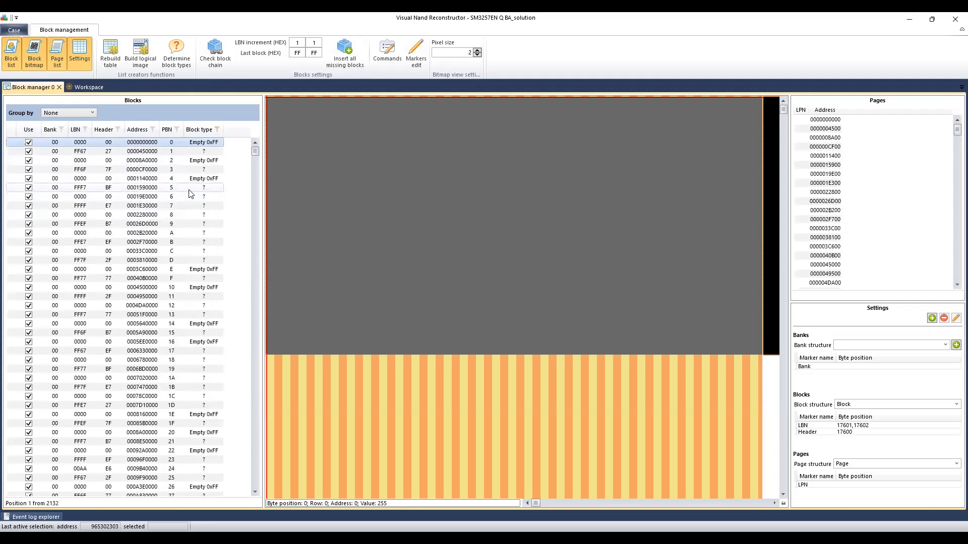
click(83, 87)
click(31, 87)
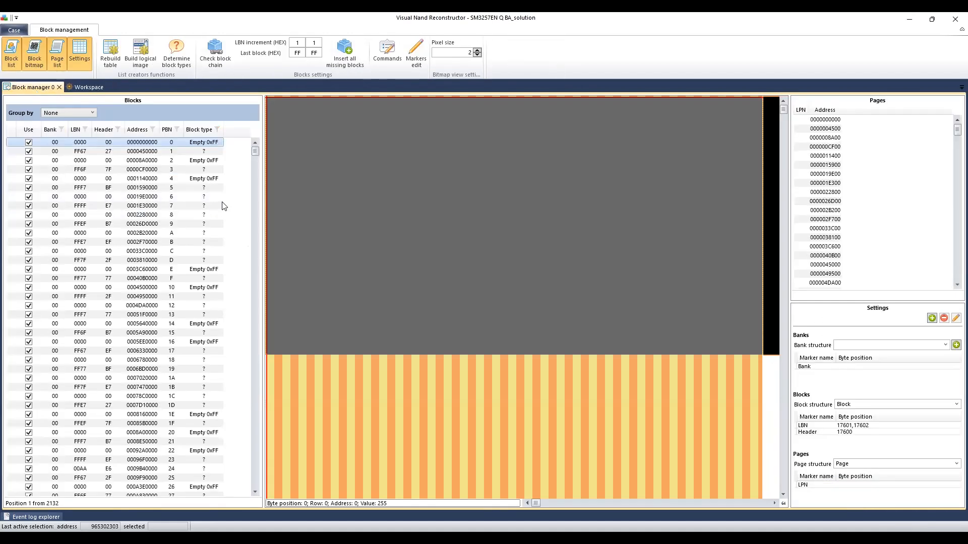
scroll(102, 239, down, 17)
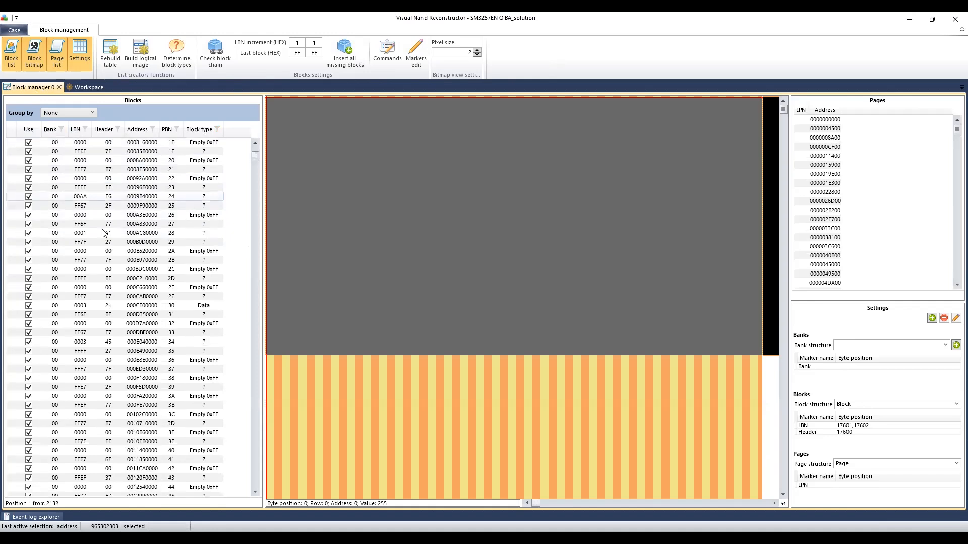
scroll(103, 240, down, 4)
click(189, 206)
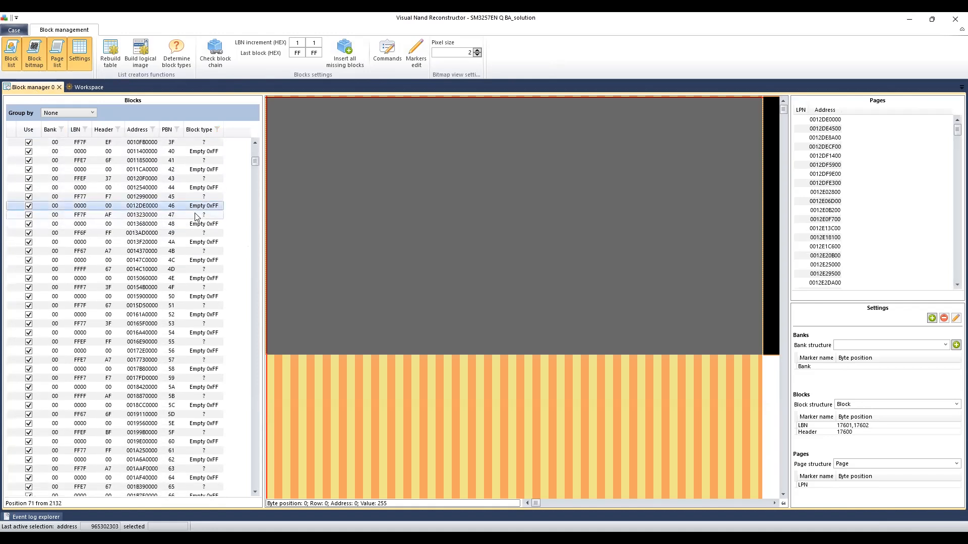
click(212, 216)
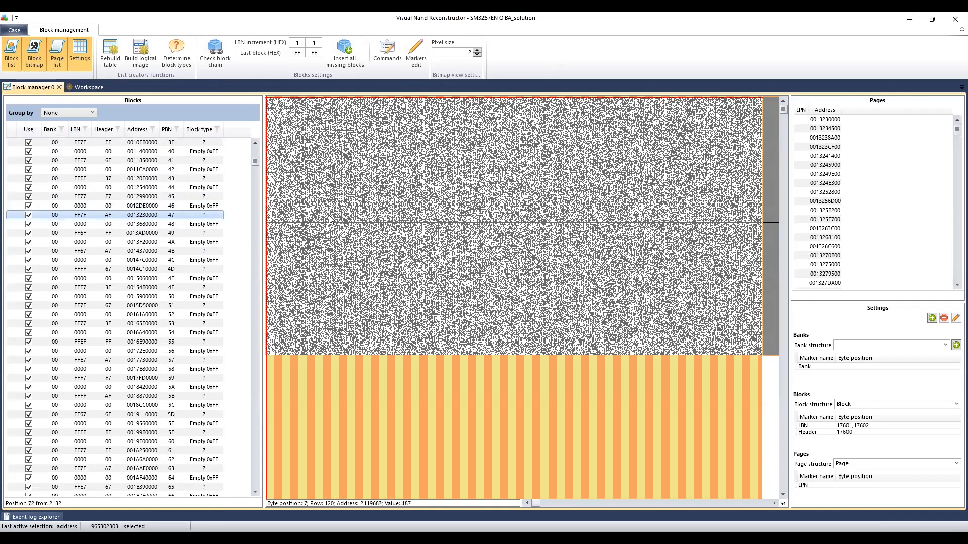
click(204, 252)
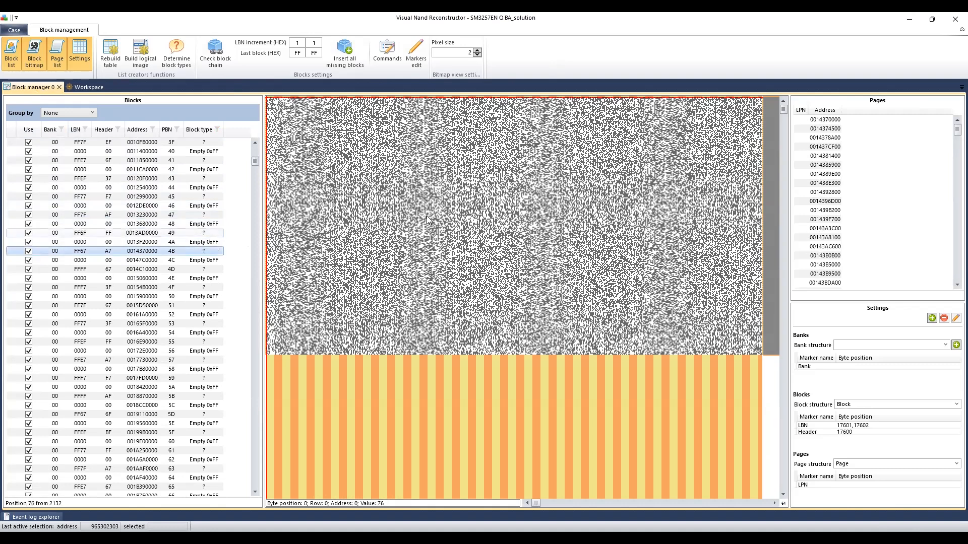
click(203, 234)
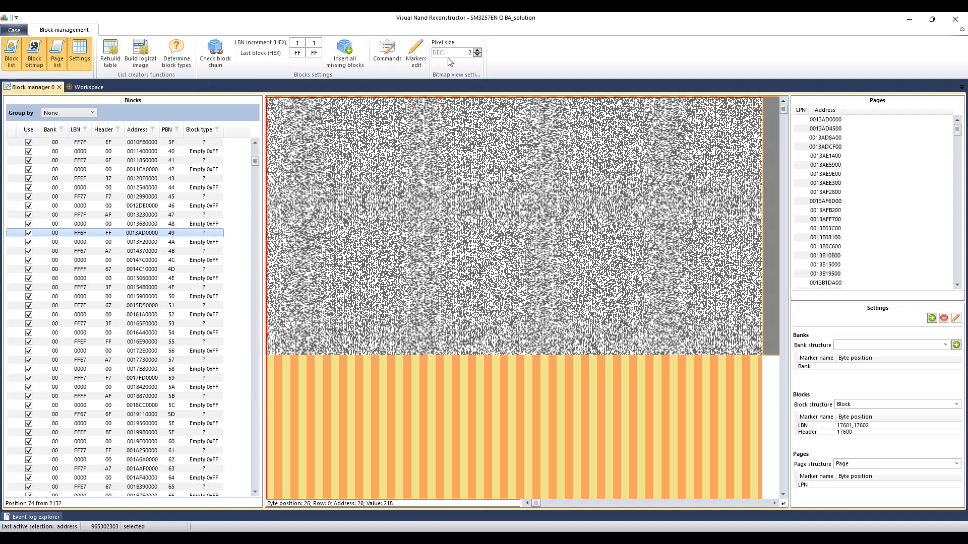
click(202, 251)
right_click(207, 232)
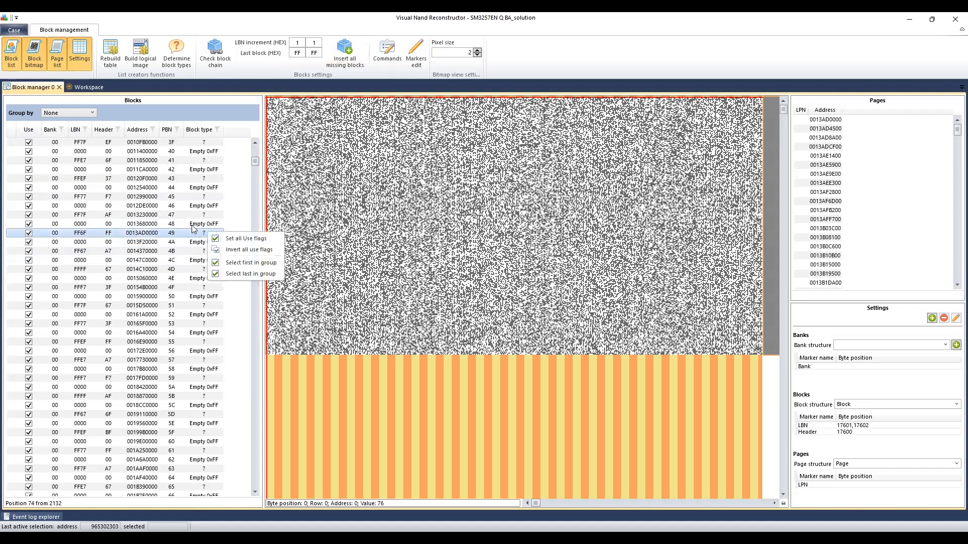
Dismiss the block options for PBN 49, view the bitmap of unidentified block PBN 4B and go back toward the list start
click(192, 225)
click(197, 235)
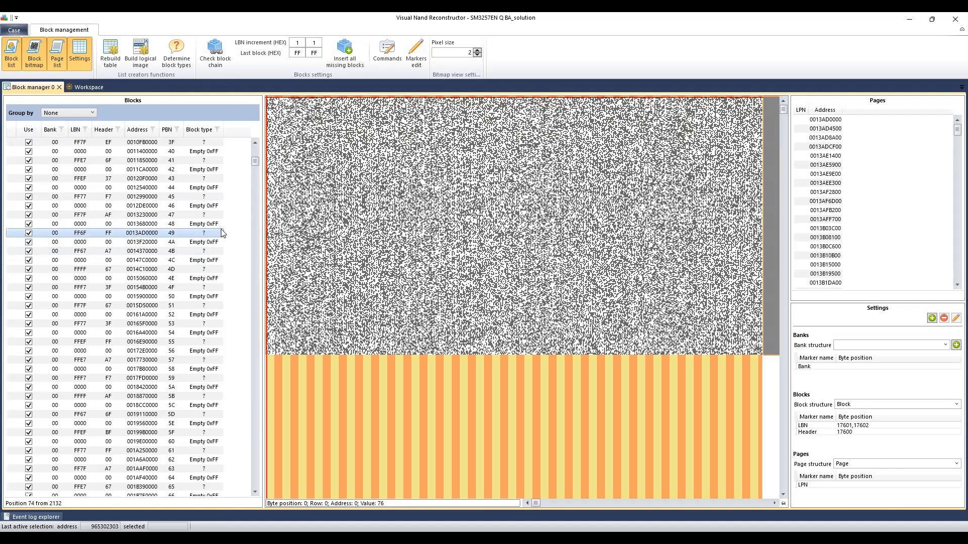
click(200, 252)
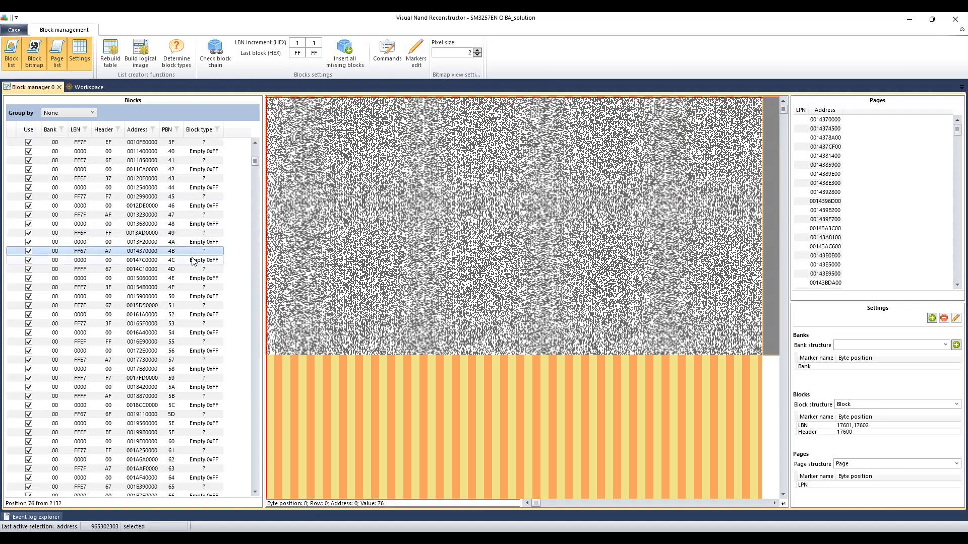
scroll(202, 260, up, 4)
scroll(216, 270, up, 7)
Group the blocks by block type and collapse the Empty 0xFF, ?, Data and Bad block 0x00 groups
click(68, 115)
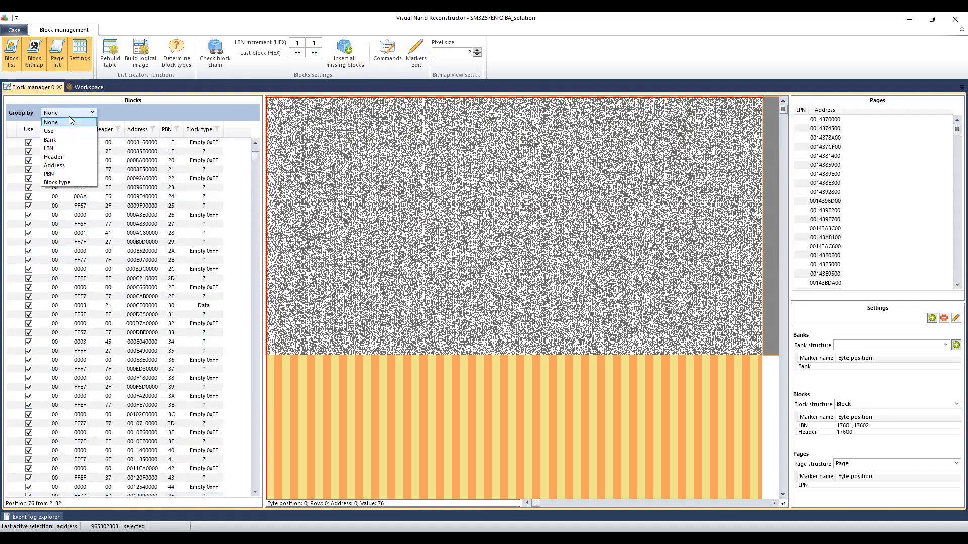
click(57, 183)
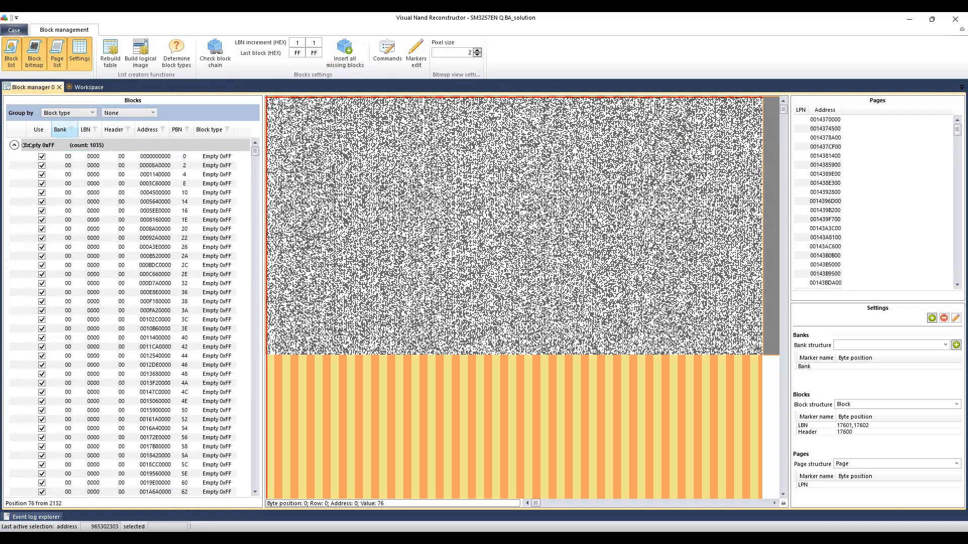
click(15, 145)
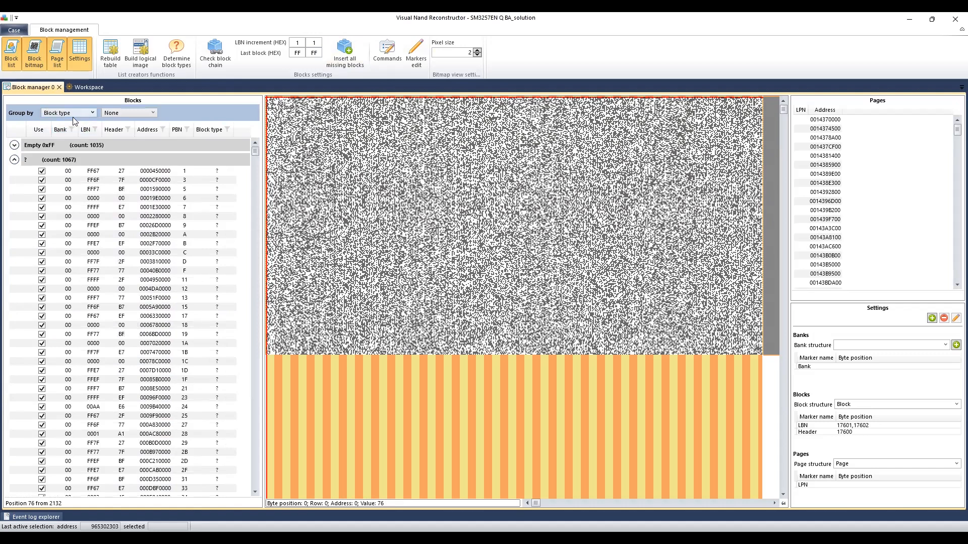
click(14, 160)
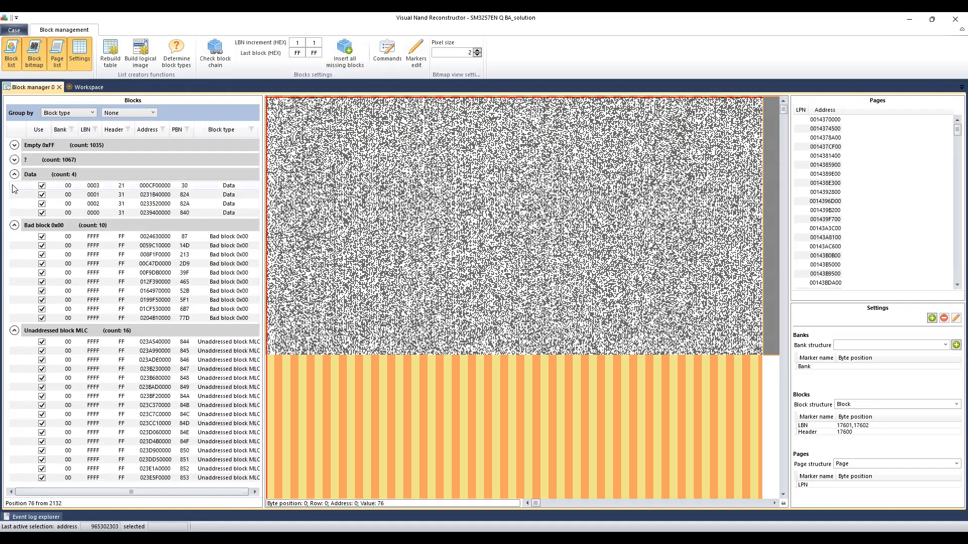
click(14, 175)
click(16, 190)
click(14, 204)
click(14, 204)
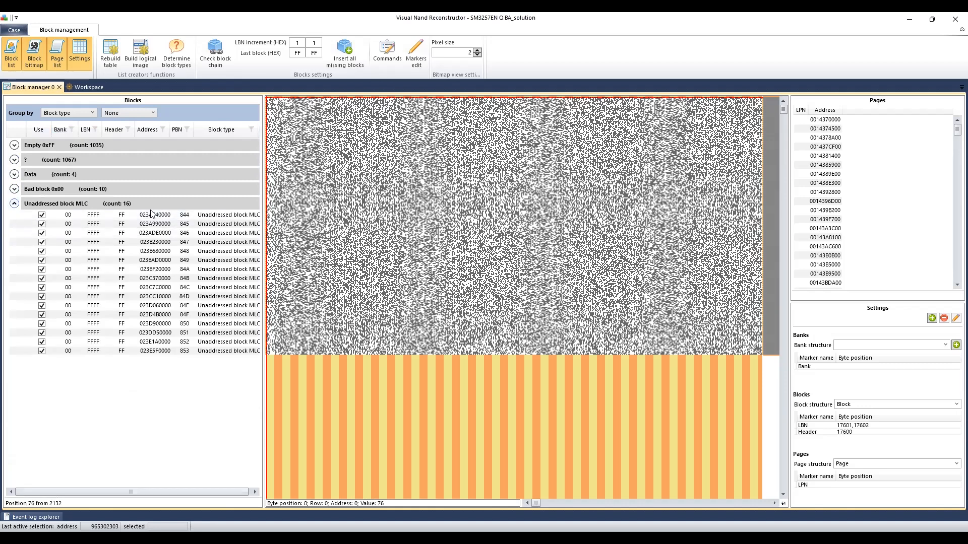
Compare the bitmaps of unaddressed MLC blocks PBN 844, 845 and 846, and widen the block list
click(108, 218)
click(127, 224)
click(130, 234)
click(132, 224)
click(86, 218)
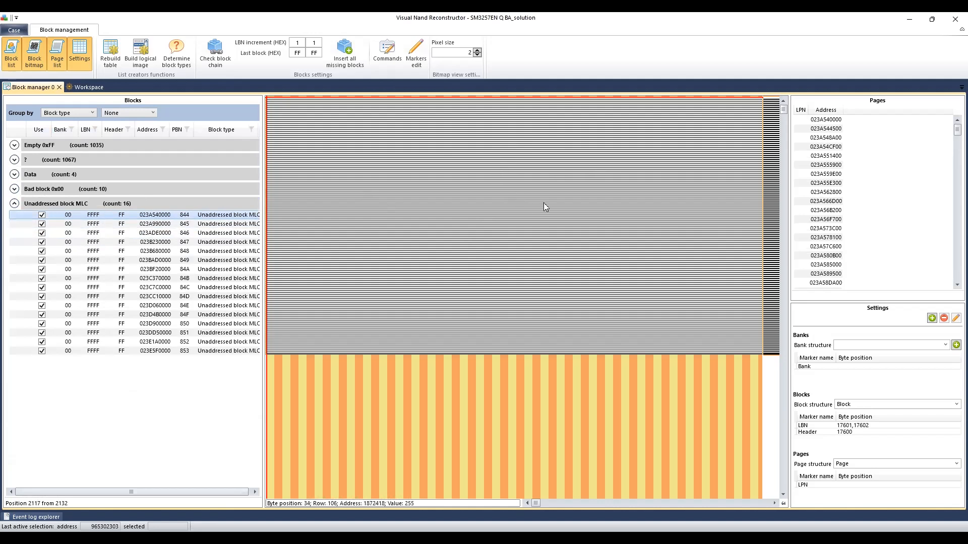
drag(263, 221, 302, 225)
Compare the bitmaps of unaddressed MLC blocks PBN 849 to 84E and 850, and collapse their group
click(149, 260)
click(94, 271)
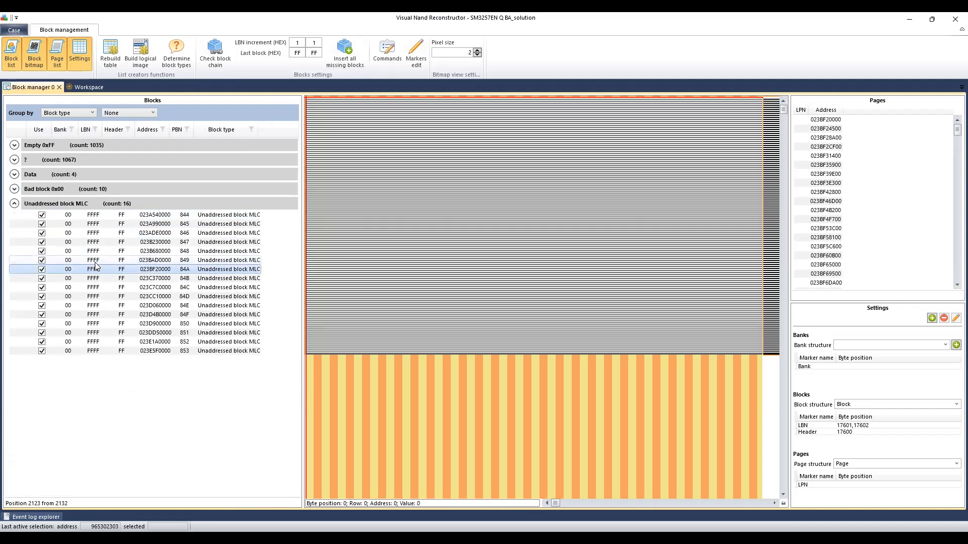
click(96, 260)
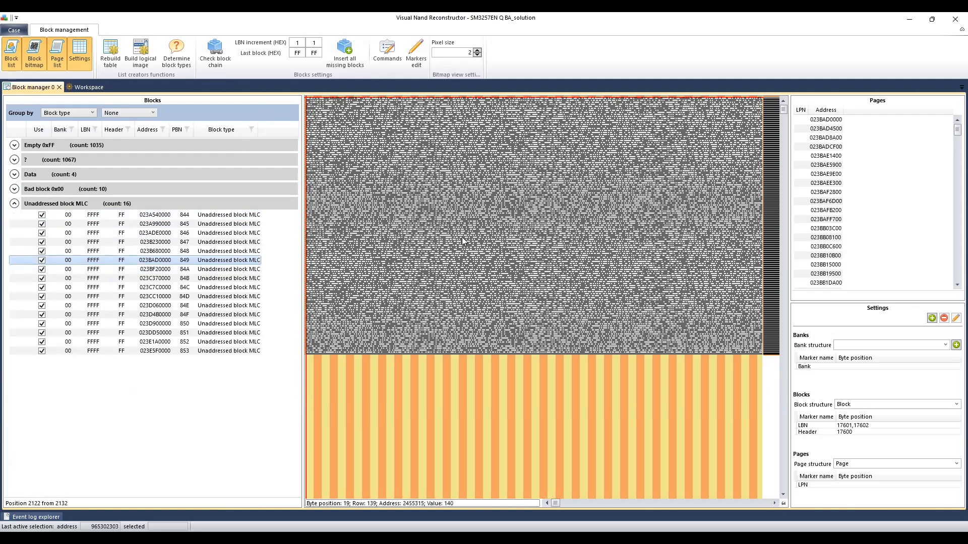
click(112, 279)
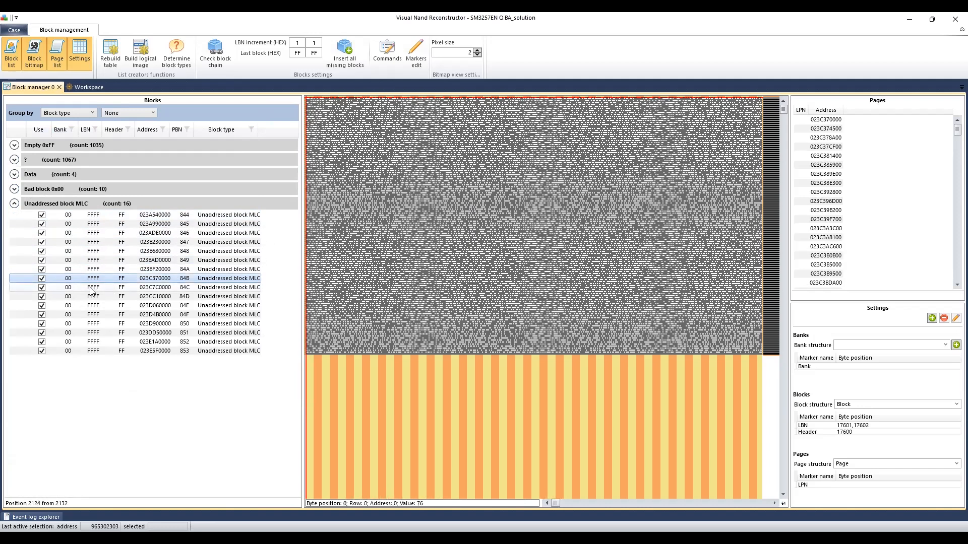
click(91, 288)
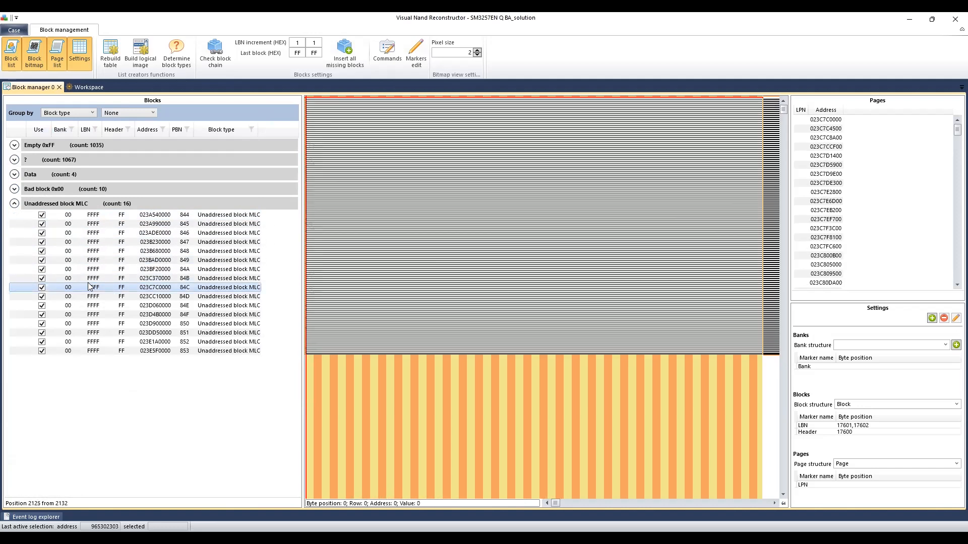
click(94, 299)
click(96, 305)
click(98, 297)
click(99, 324)
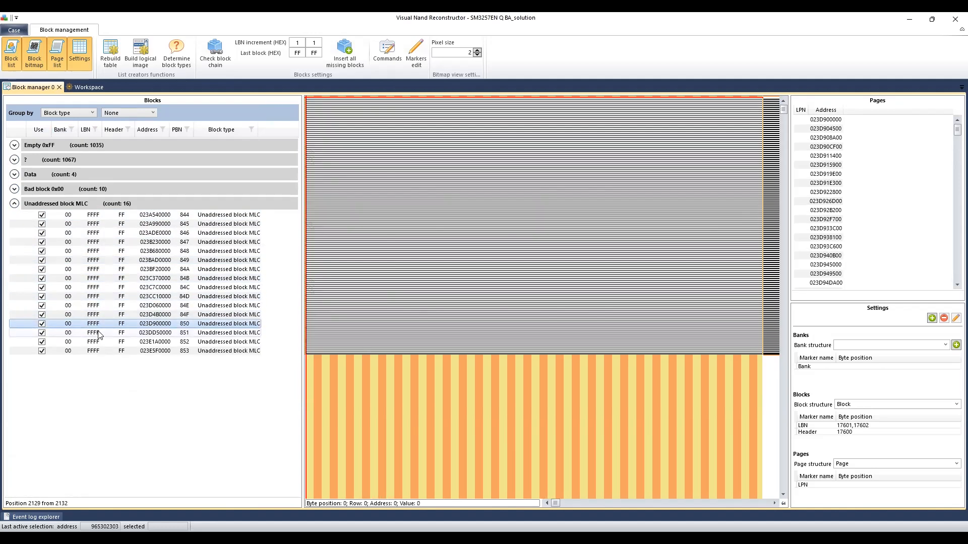
click(14, 204)
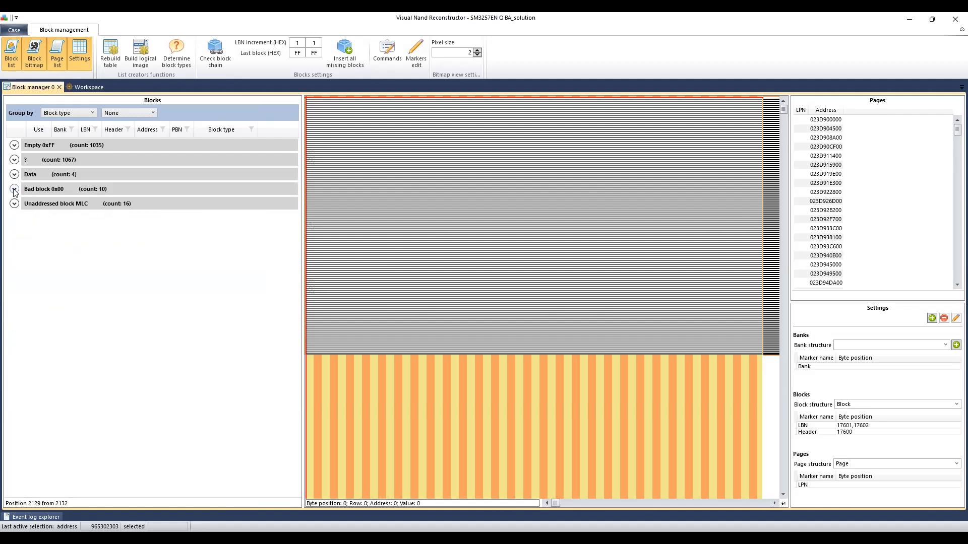
Expand the Bad block 0x00 group, examine the bitmaps of its blocks from PBN 87 to 6B7, and collapse it
click(15, 189)
click(108, 202)
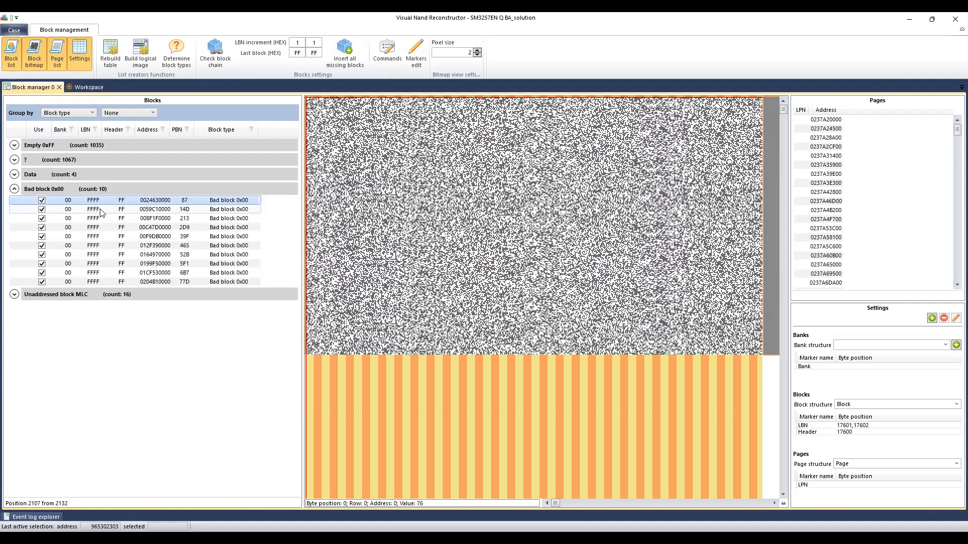
key(Down)
key(Down)
key(Down)
key(Down)
key(Down)
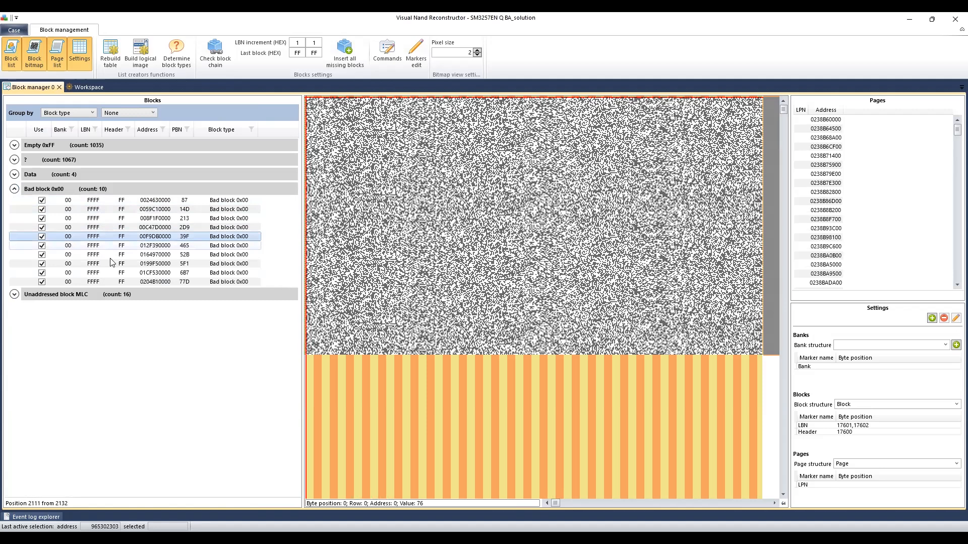
click(104, 273)
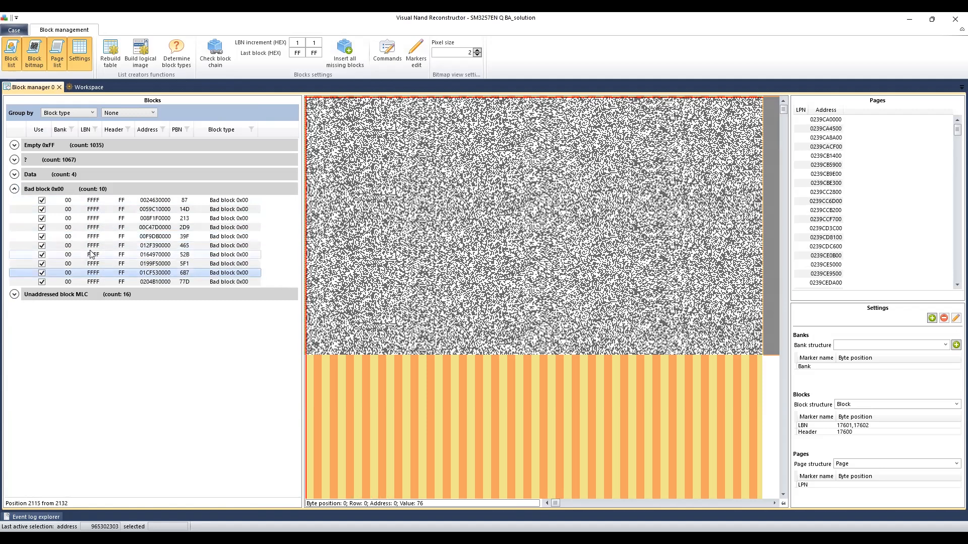
click(90, 246)
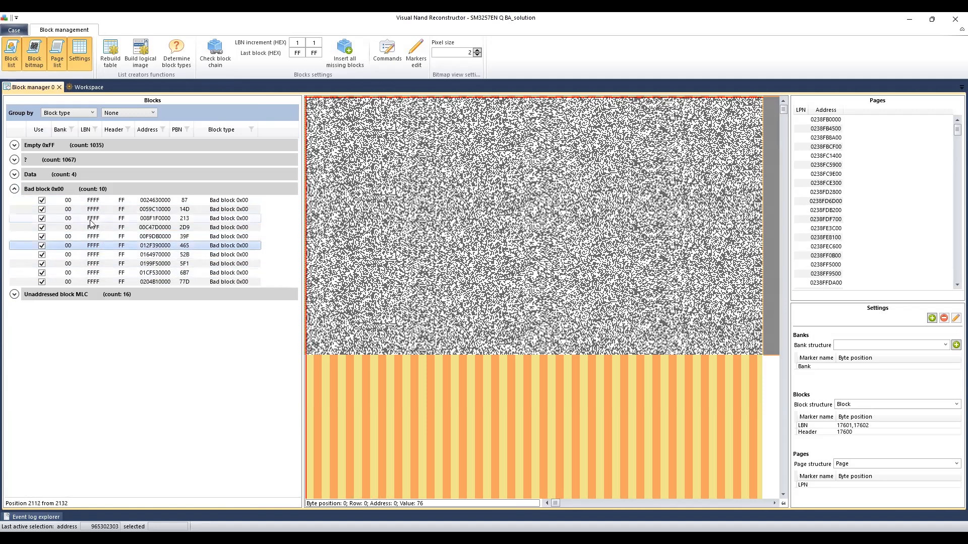
key(Up)
key(Up)
key(Up)
key(Up)
key(Up)
click(15, 188)
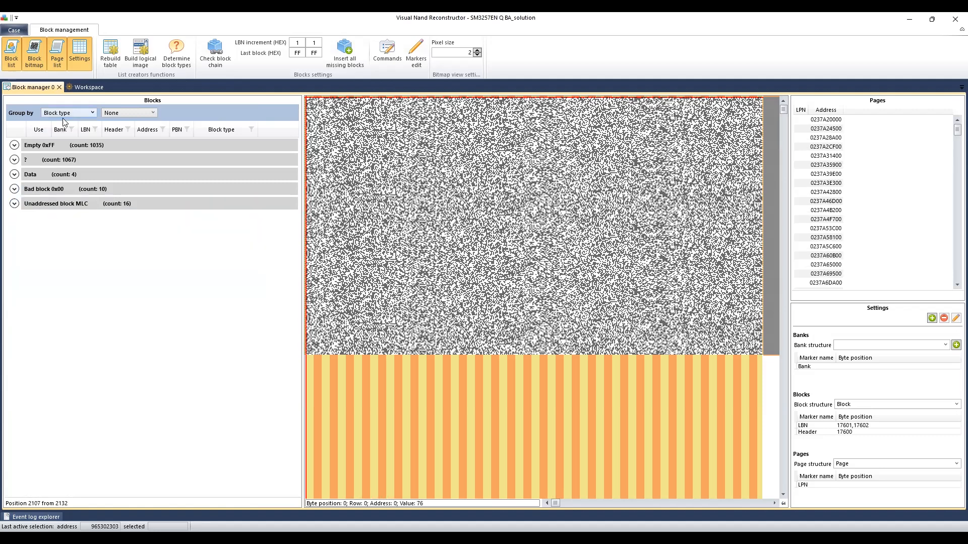
Expand the Data group and compare the bitmaps of its blocks, PBN 30, 824, 82A and 840
click(14, 175)
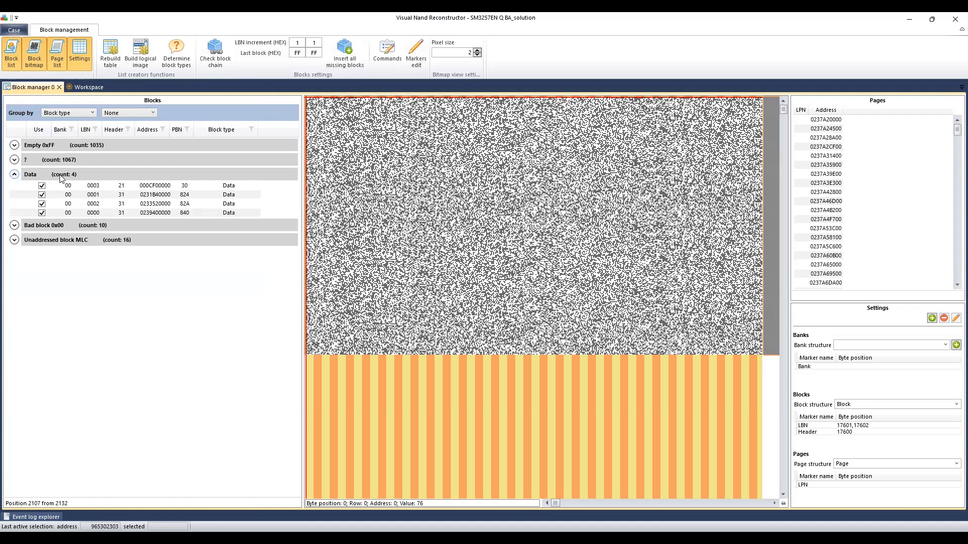
drag(96, 186, 141, 198)
click(141, 203)
click(144, 212)
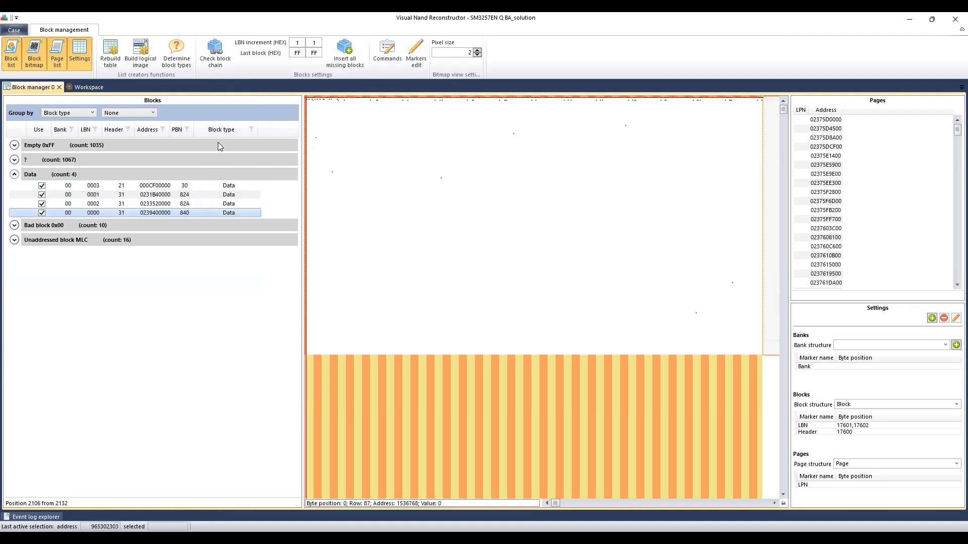
click(119, 205)
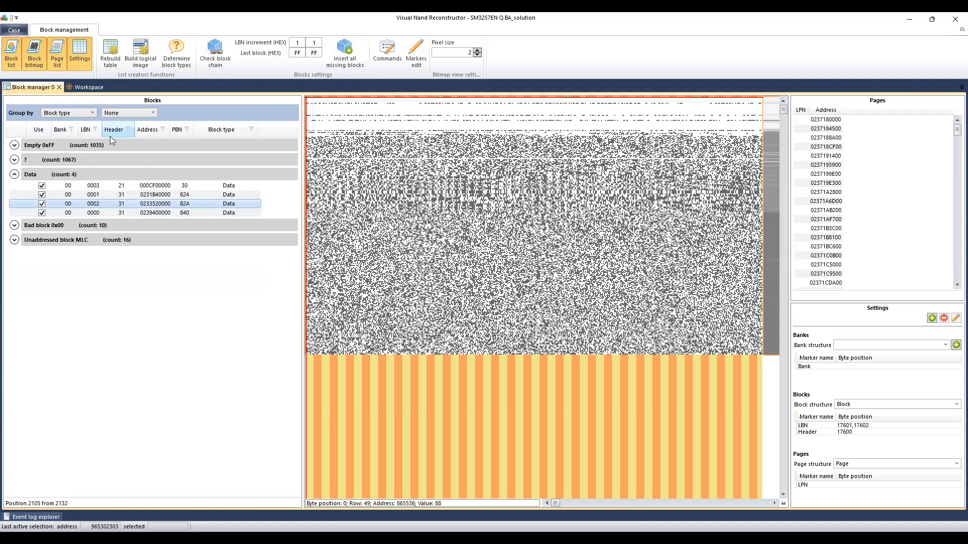
Expand the unidentified group, view the bitmaps of PBN C, A and 6, and remove the block type grouping
click(14, 159)
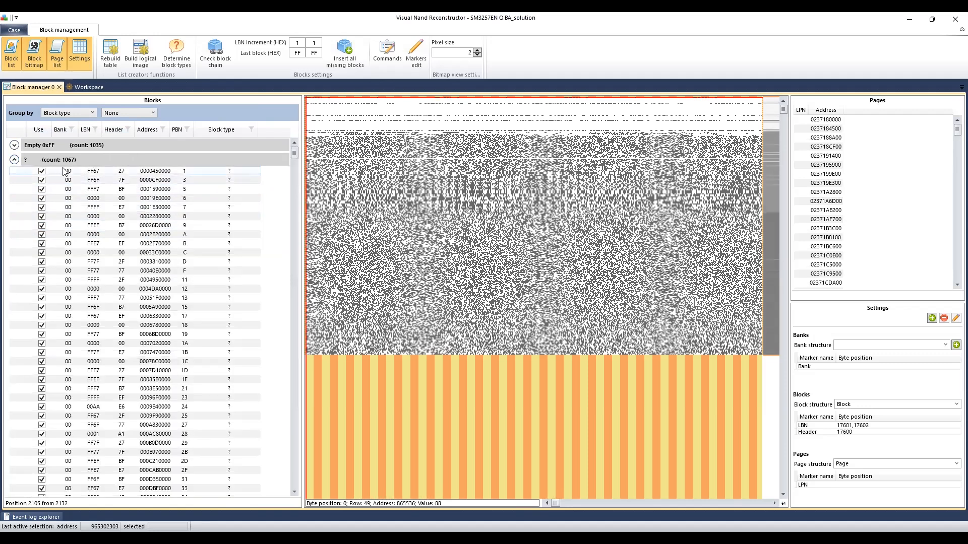
click(152, 252)
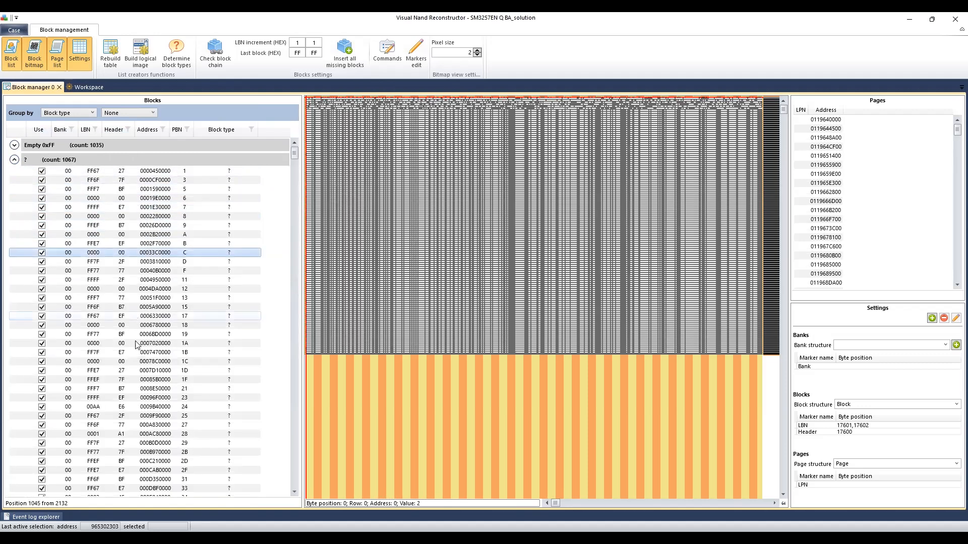
click(141, 234)
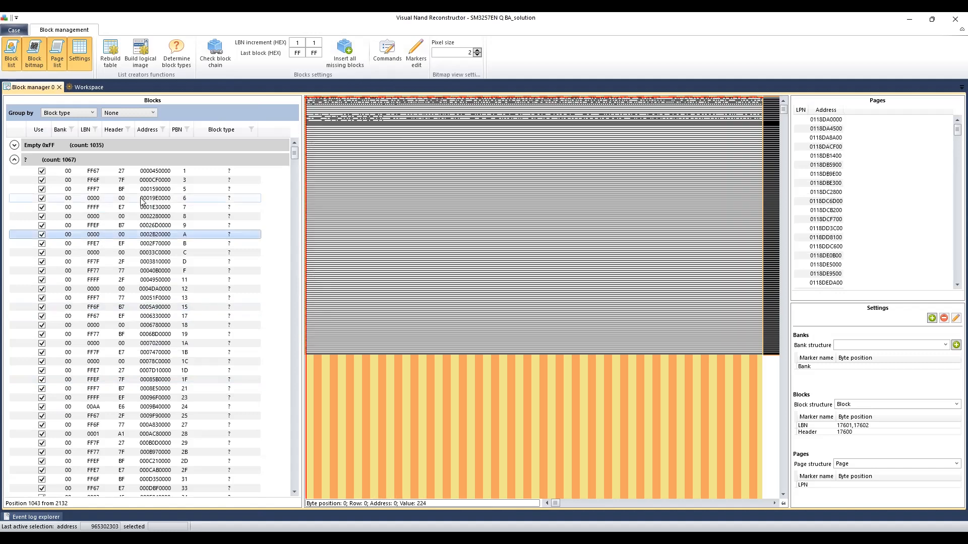
click(141, 199)
click(68, 115)
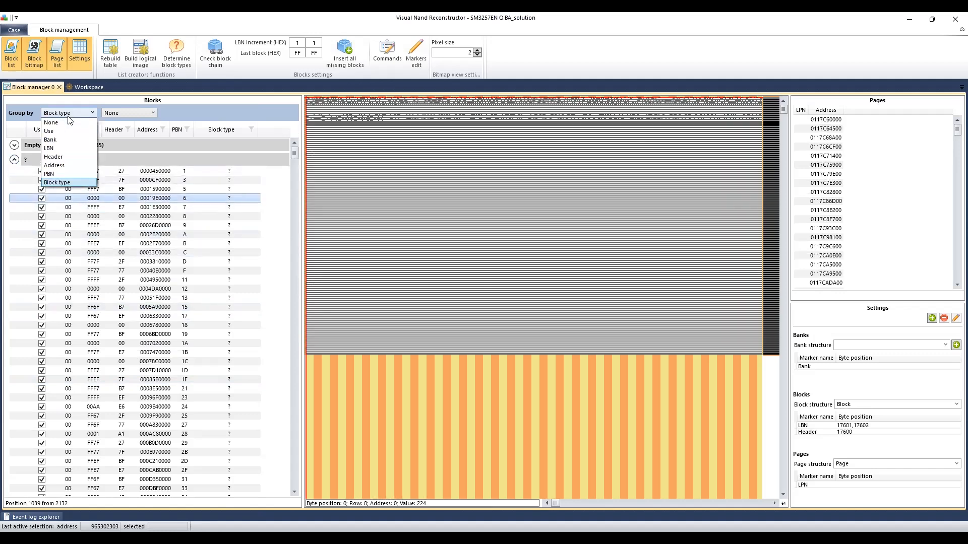
click(63, 123)
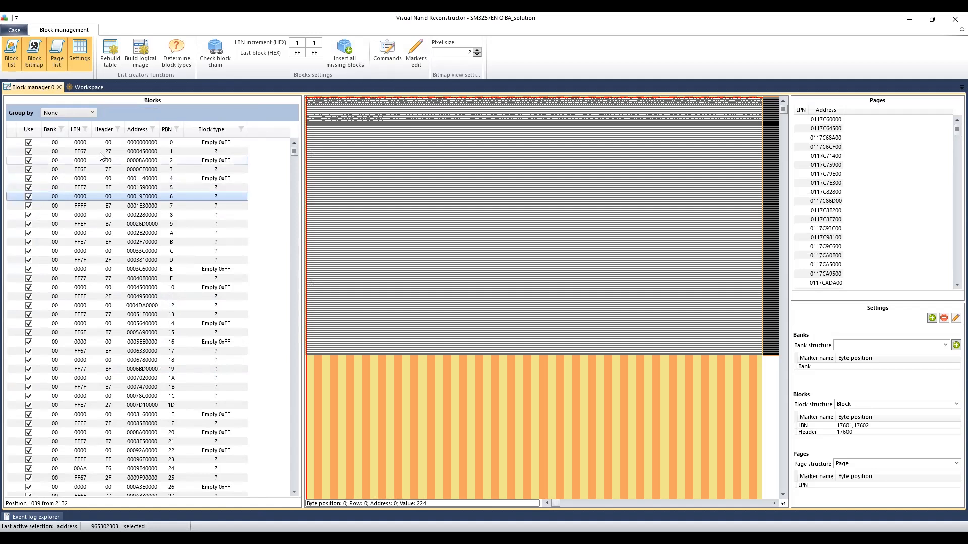
Filter the block type to contain Data and sort the list by Use flag and LBN
click(241, 129)
click(451, 256)
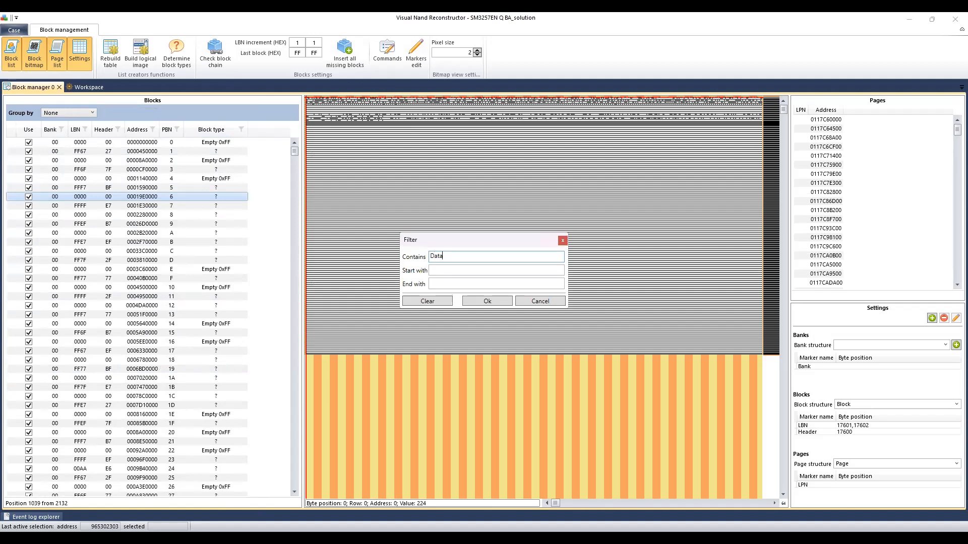
click(489, 303)
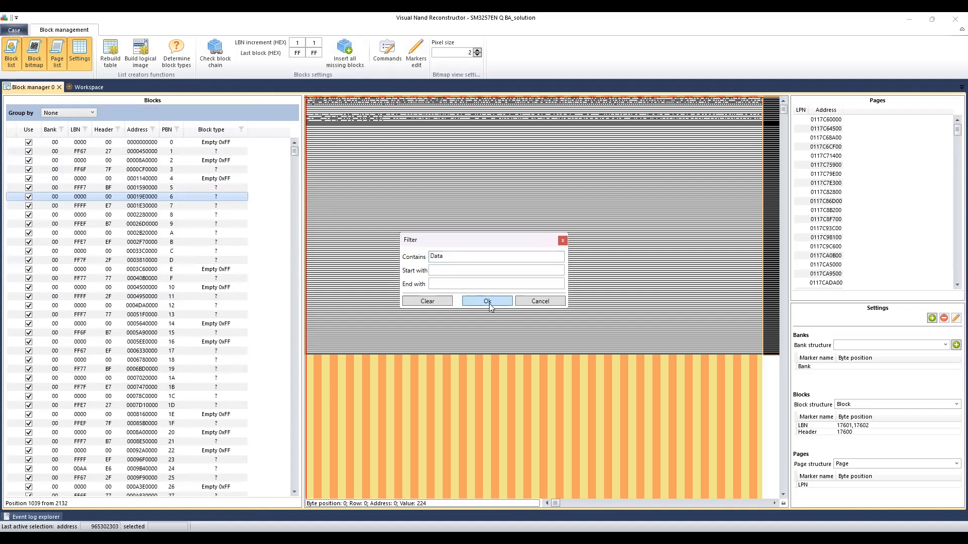
click(28, 130)
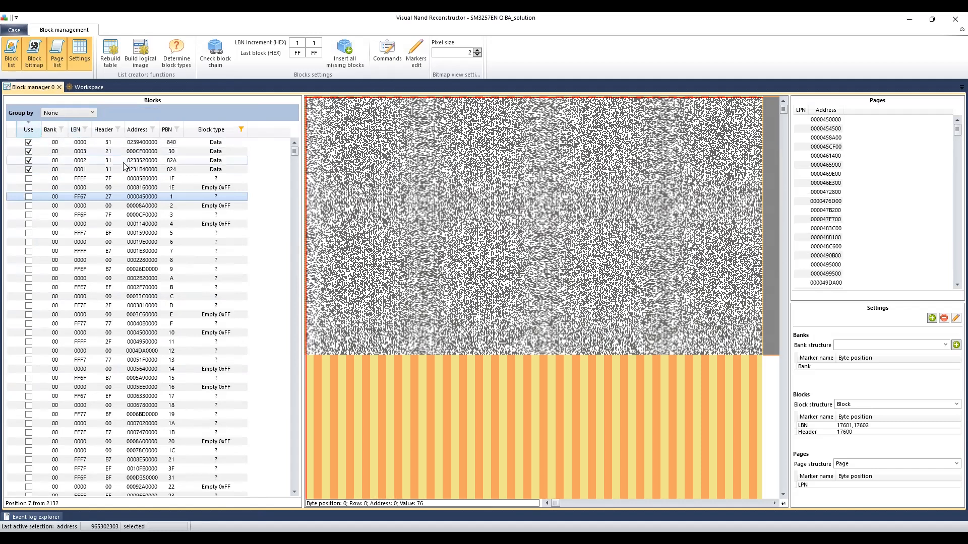
shift+click(76, 129)
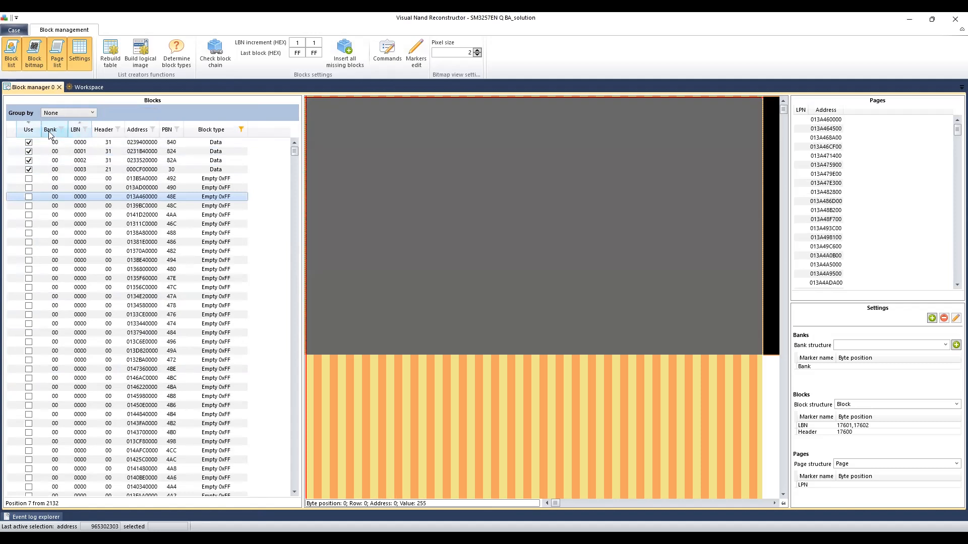
Review the bitmaps of Data blocks LBN 0000 to 0003 in order and return to the workspace
click(81, 144)
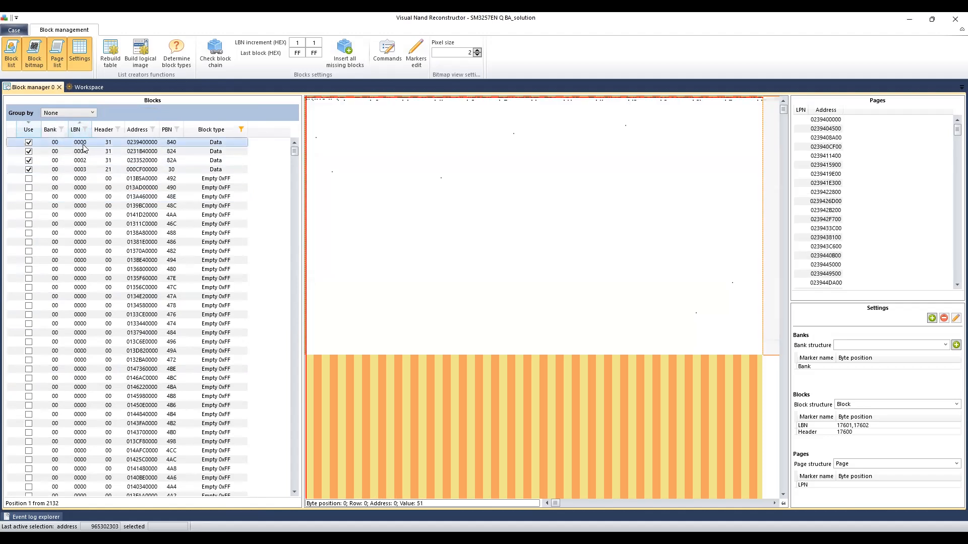
key(Down)
key(Down)
key(Down)
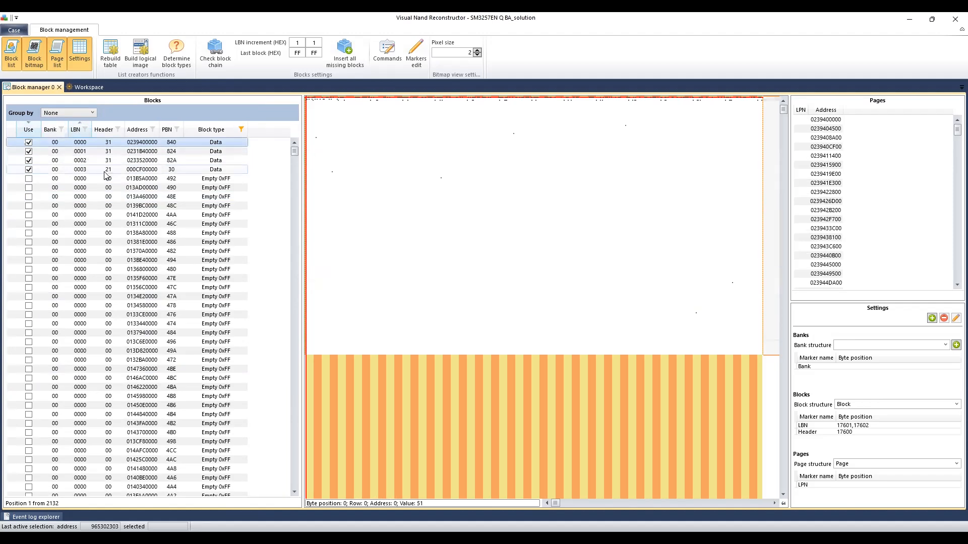
click(89, 144)
click(90, 152)
click(88, 161)
click(88, 170)
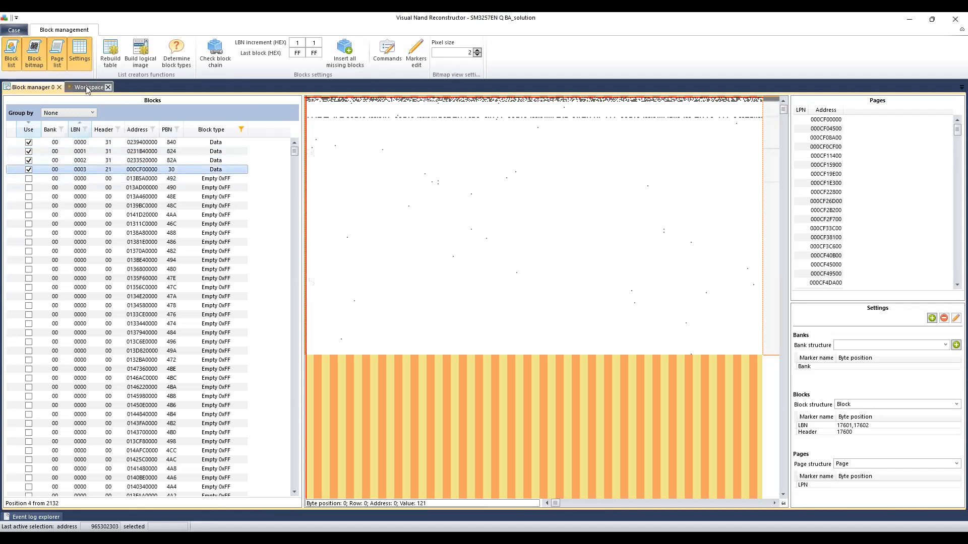
click(87, 87)
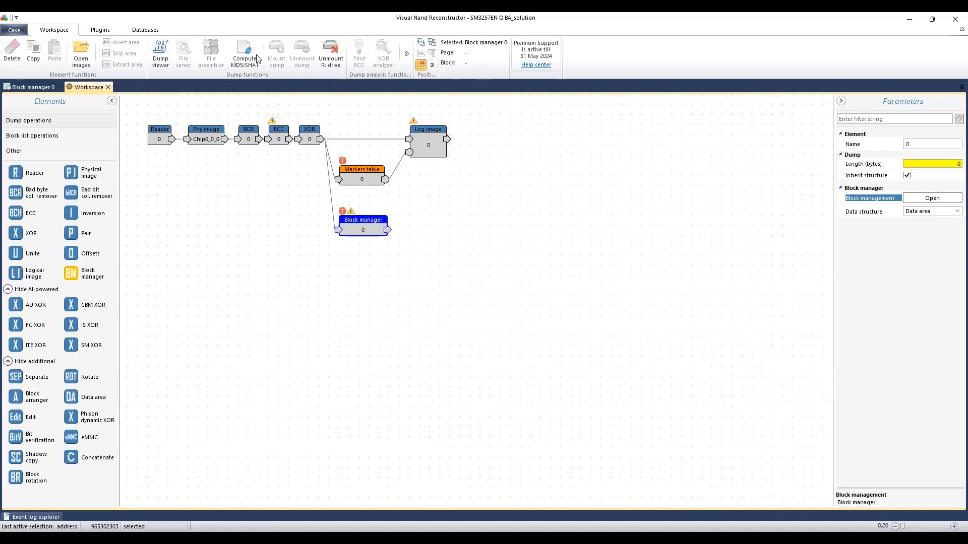
Build the logical image from the Block manager's block list and open the Block manager output in the File system viewer
click(35, 86)
click(145, 52)
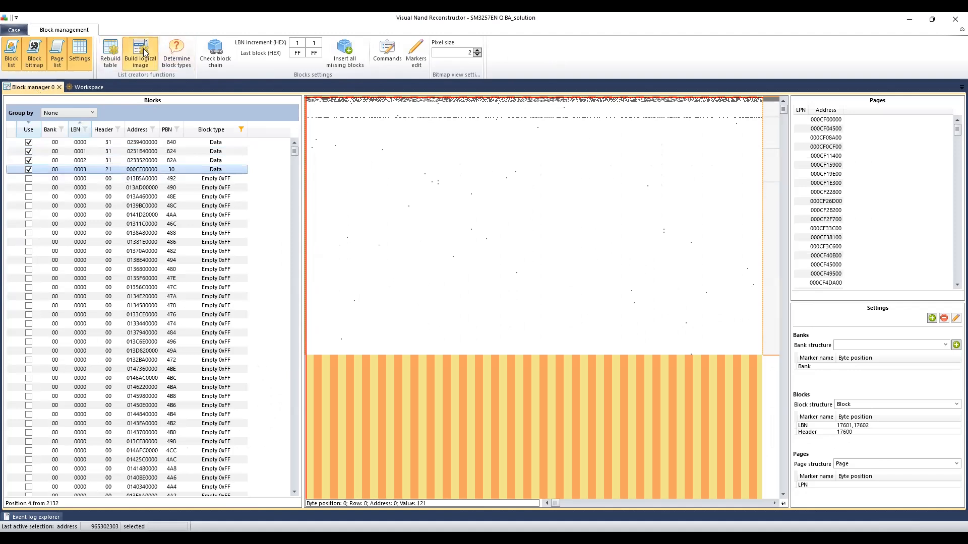
click(91, 87)
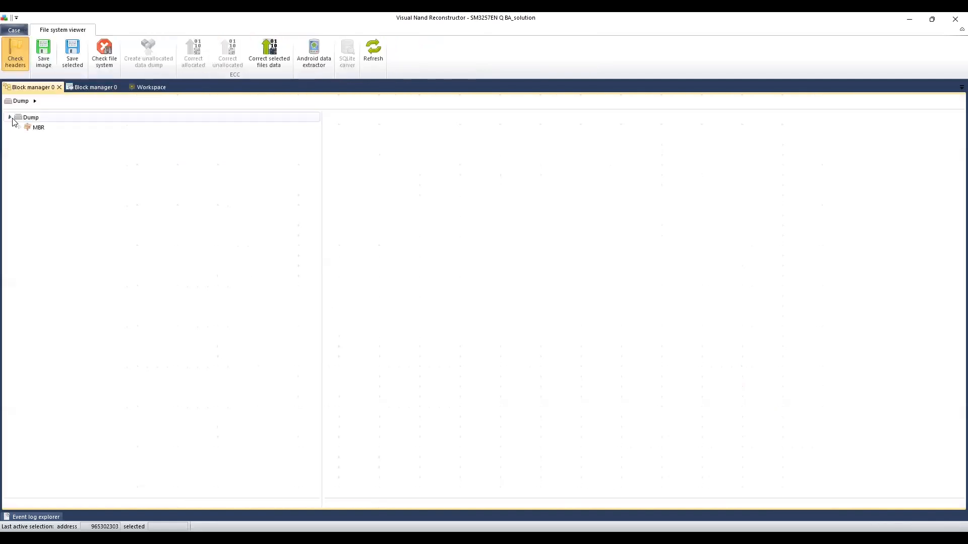
Expand the dump's MBR, FAT32 Volume0 and Root folder, and decline uploading the solution to the VNR database
click(19, 127)
click(27, 138)
double_click(68, 148)
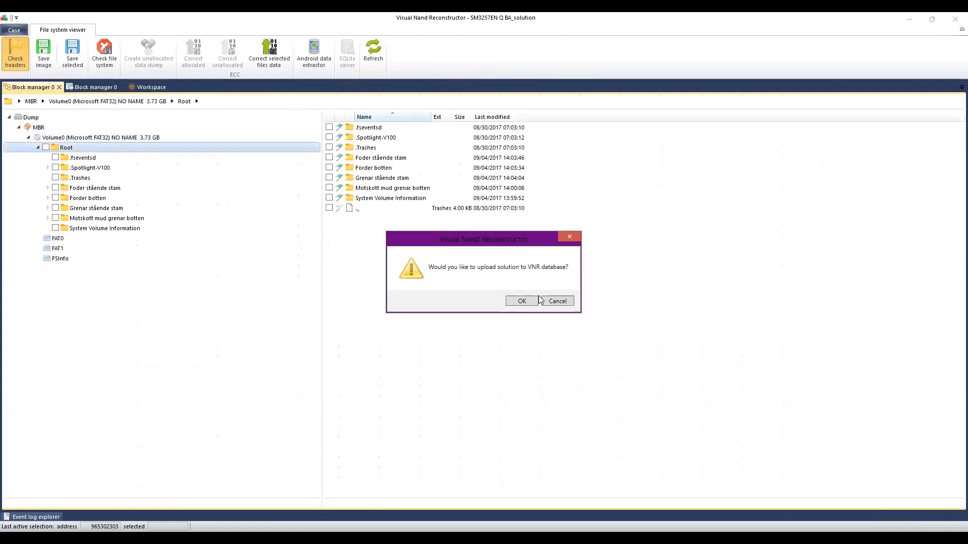
click(558, 301)
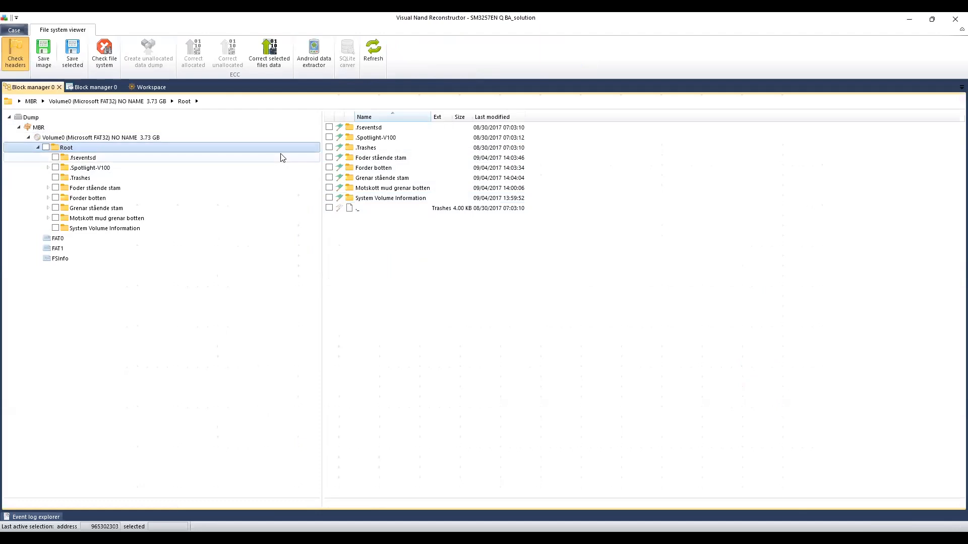
Browse the Grenar stående stam, Foder stående stam and .Trashes folders, return to Root, and close the file system view
click(87, 209)
click(79, 189)
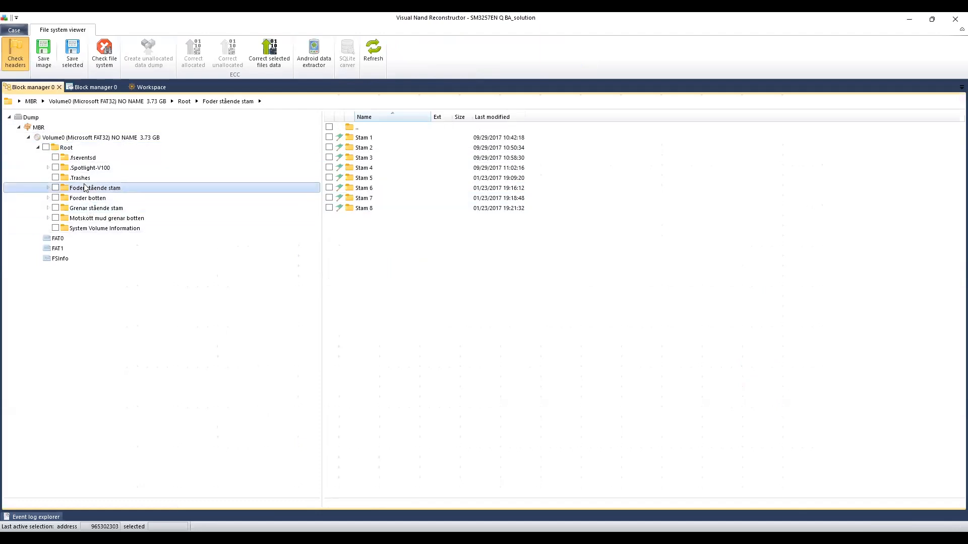
click(77, 178)
click(66, 147)
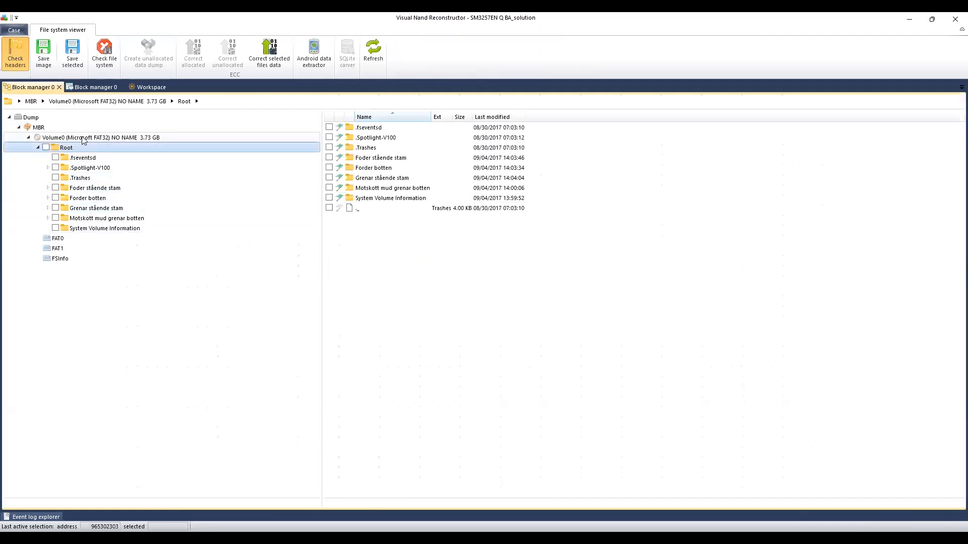
click(78, 138)
click(59, 87)
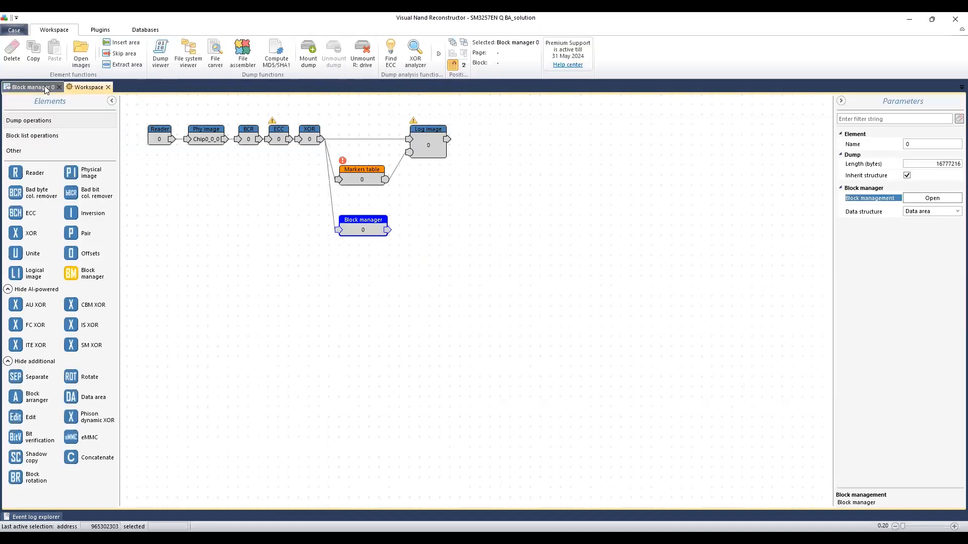
Reopen the block list and step through the bitmaps of Data blocks LBN 0000 to 0003 and back to 0000
click(44, 86)
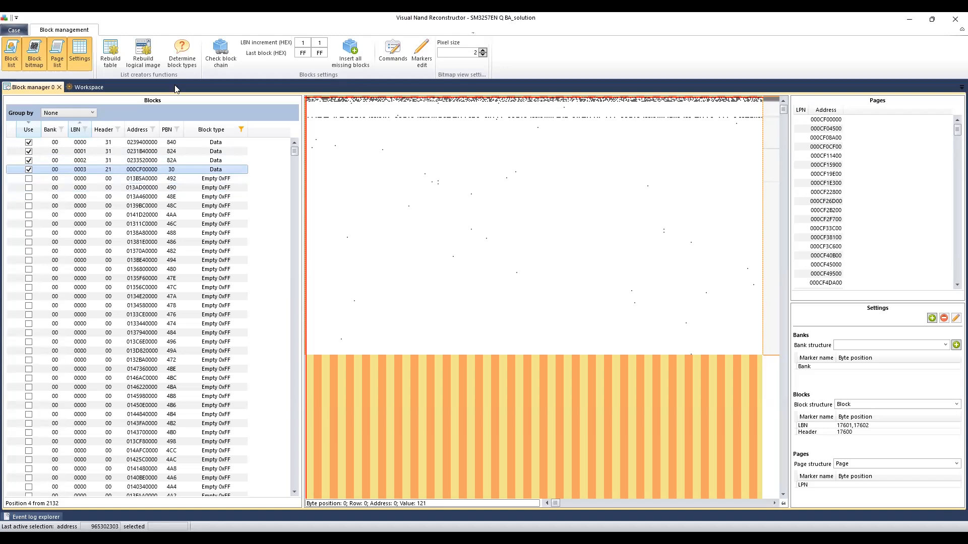
click(90, 151)
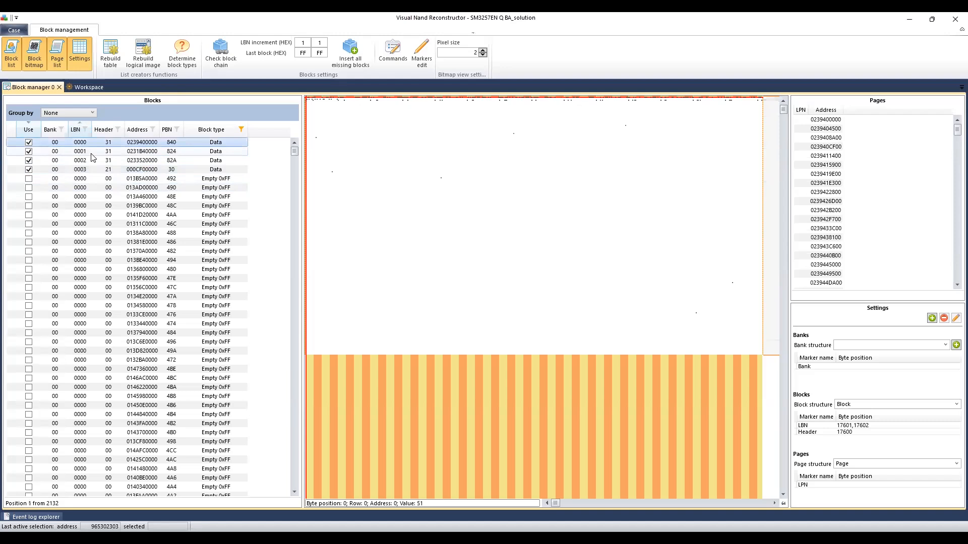
key(Down)
key(Down)
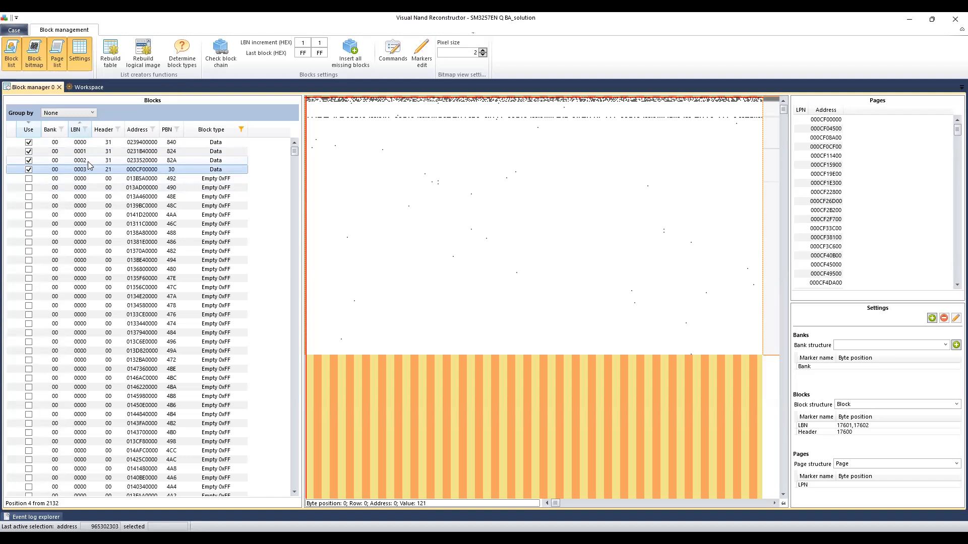
click(88, 161)
click(86, 152)
click(86, 145)
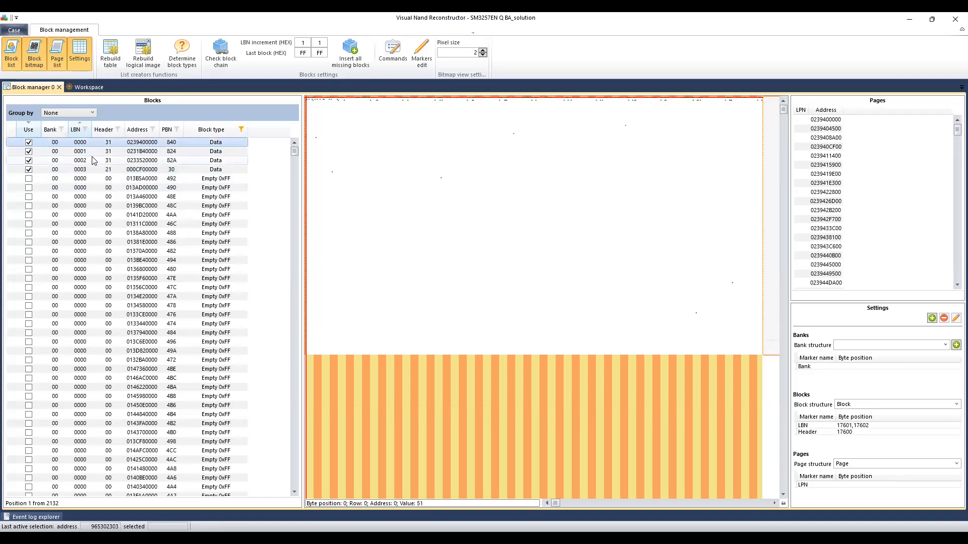